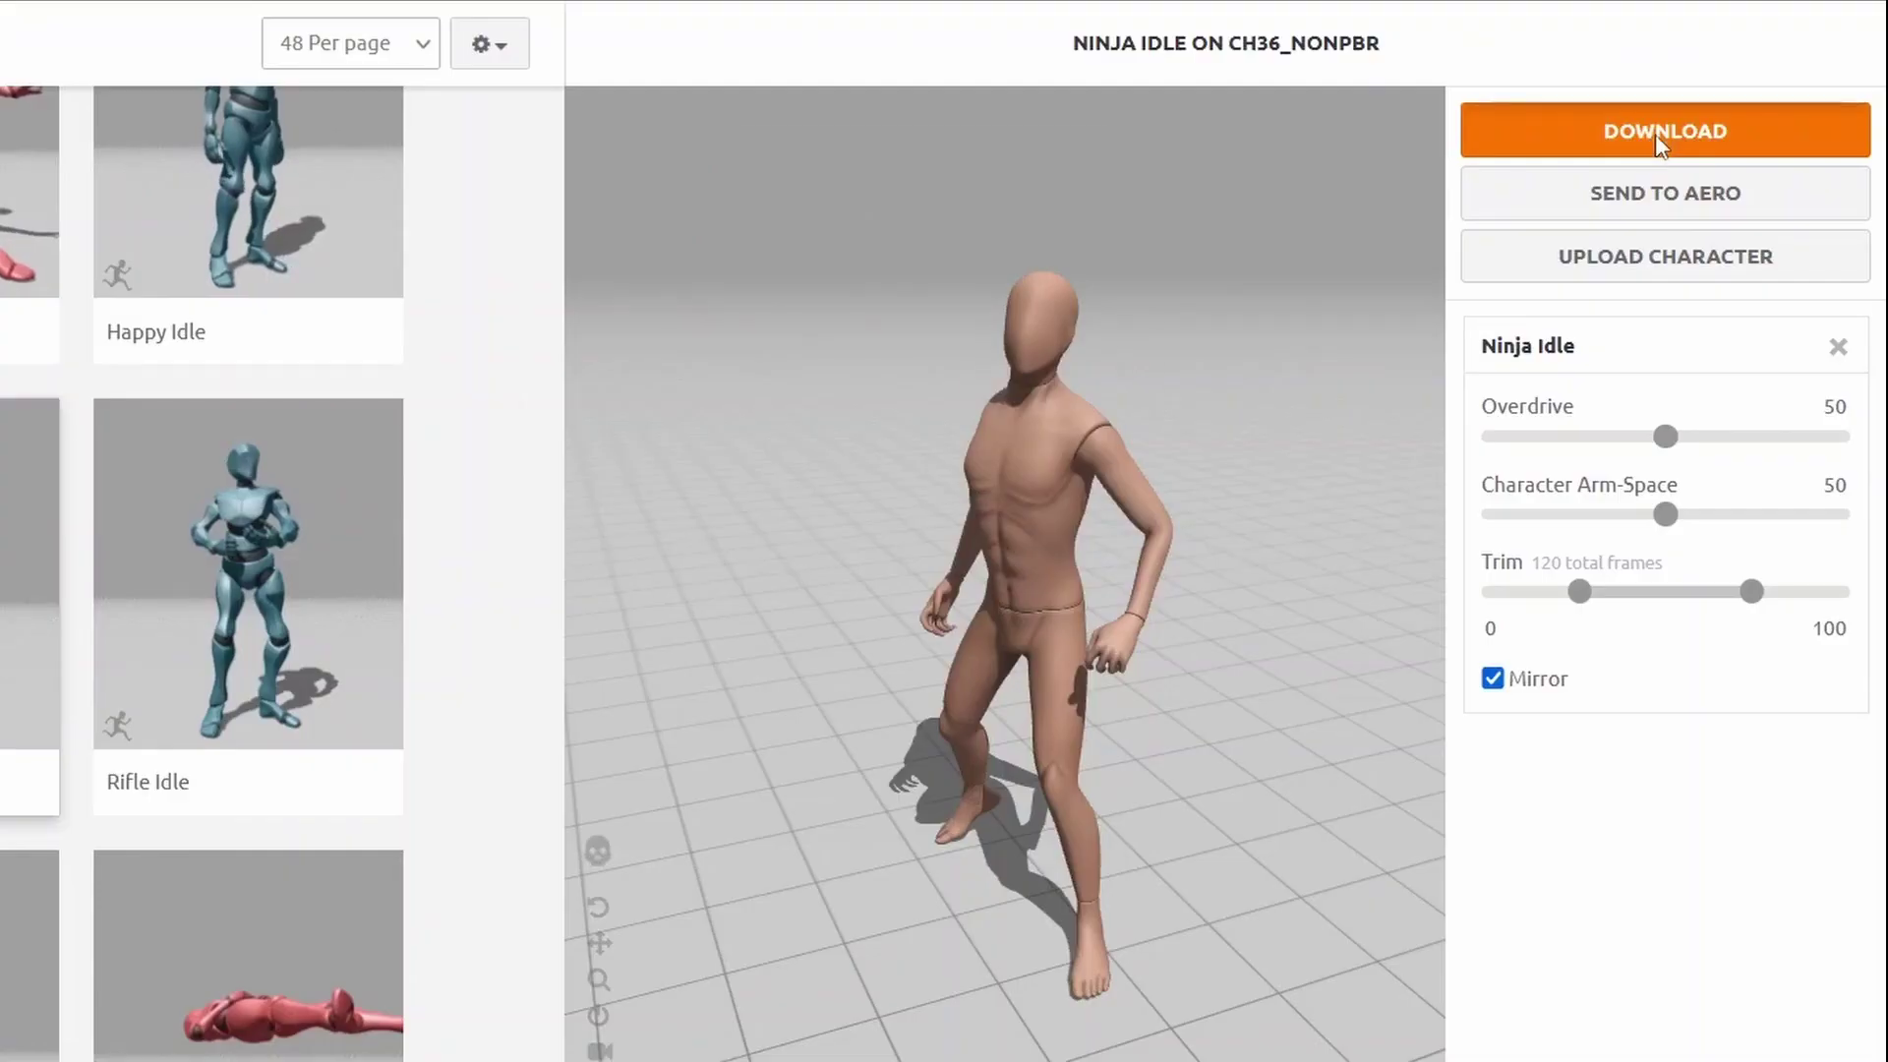
# Open Mixamo's Download Settings for the Ninja Idle animation on CH36_NONPBR
pyautogui.click(1658, 138)
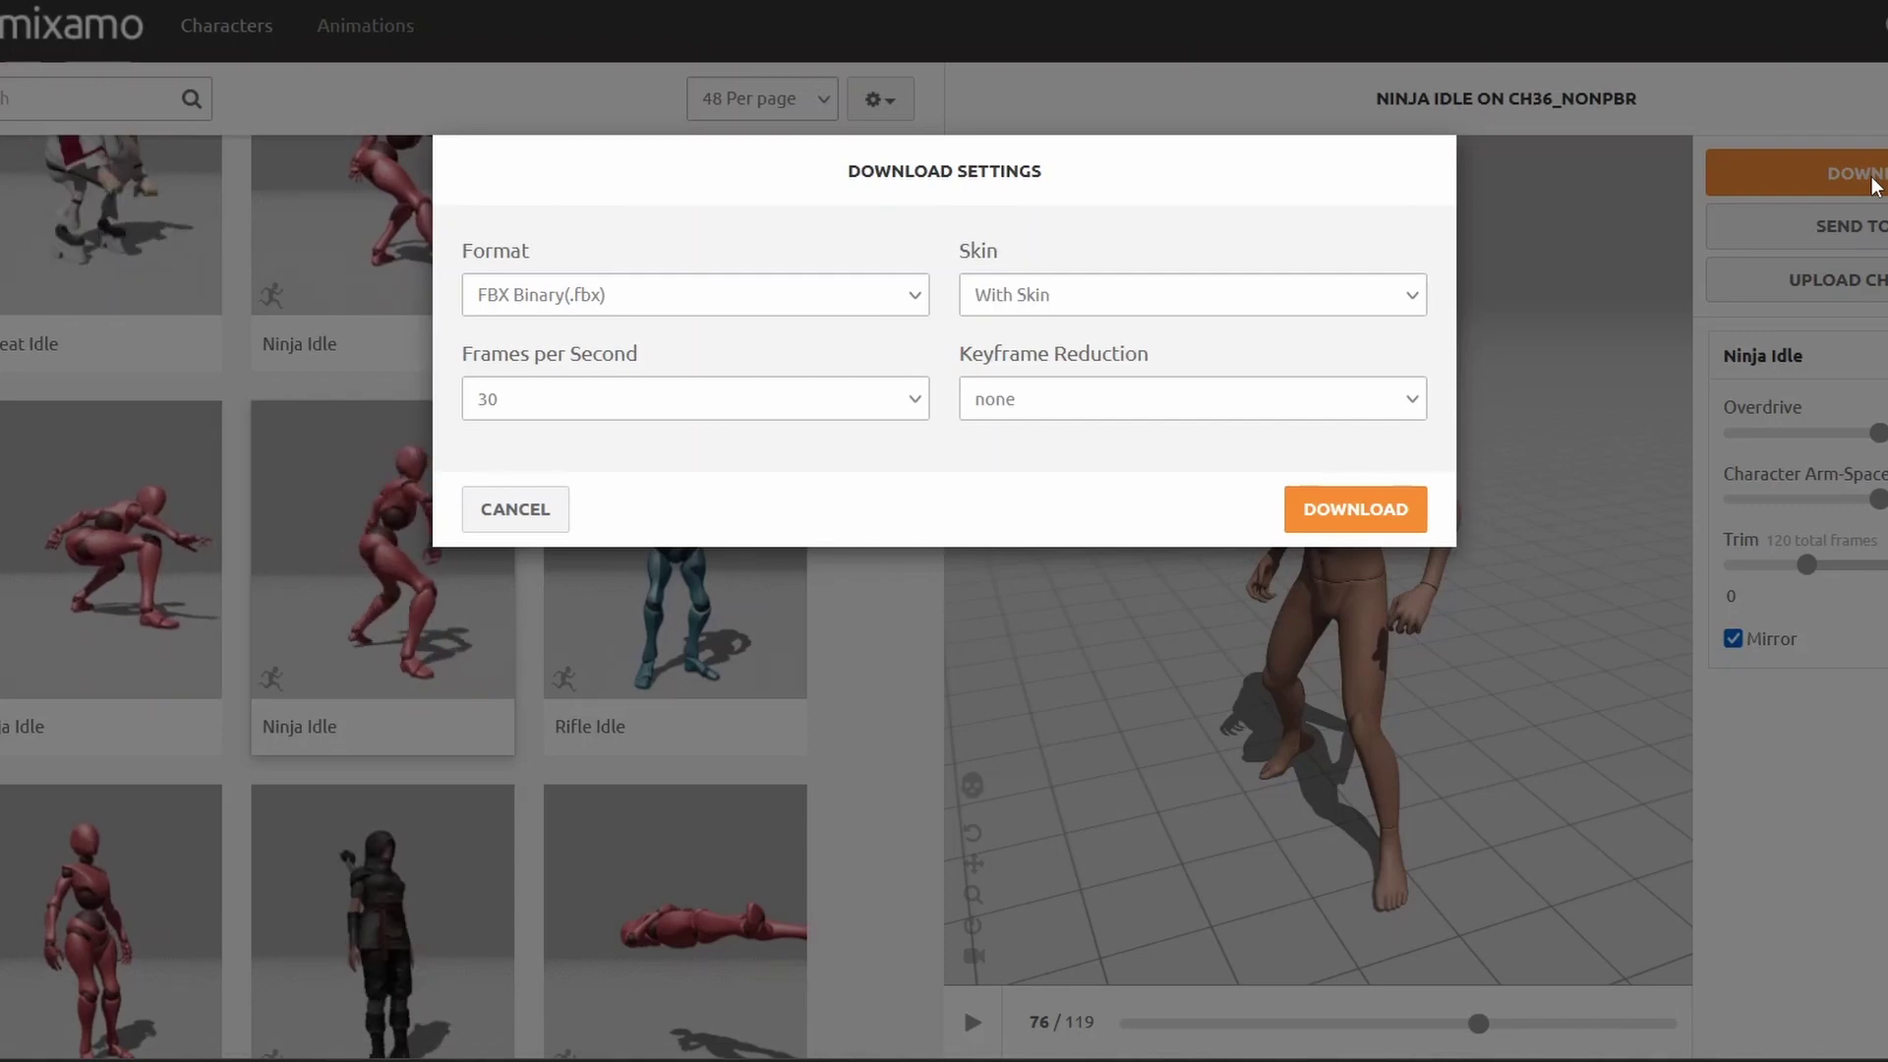
# Download Ninja Idle as Collada (.dae) at 24 frames per second
pyautogui.click(719, 297)
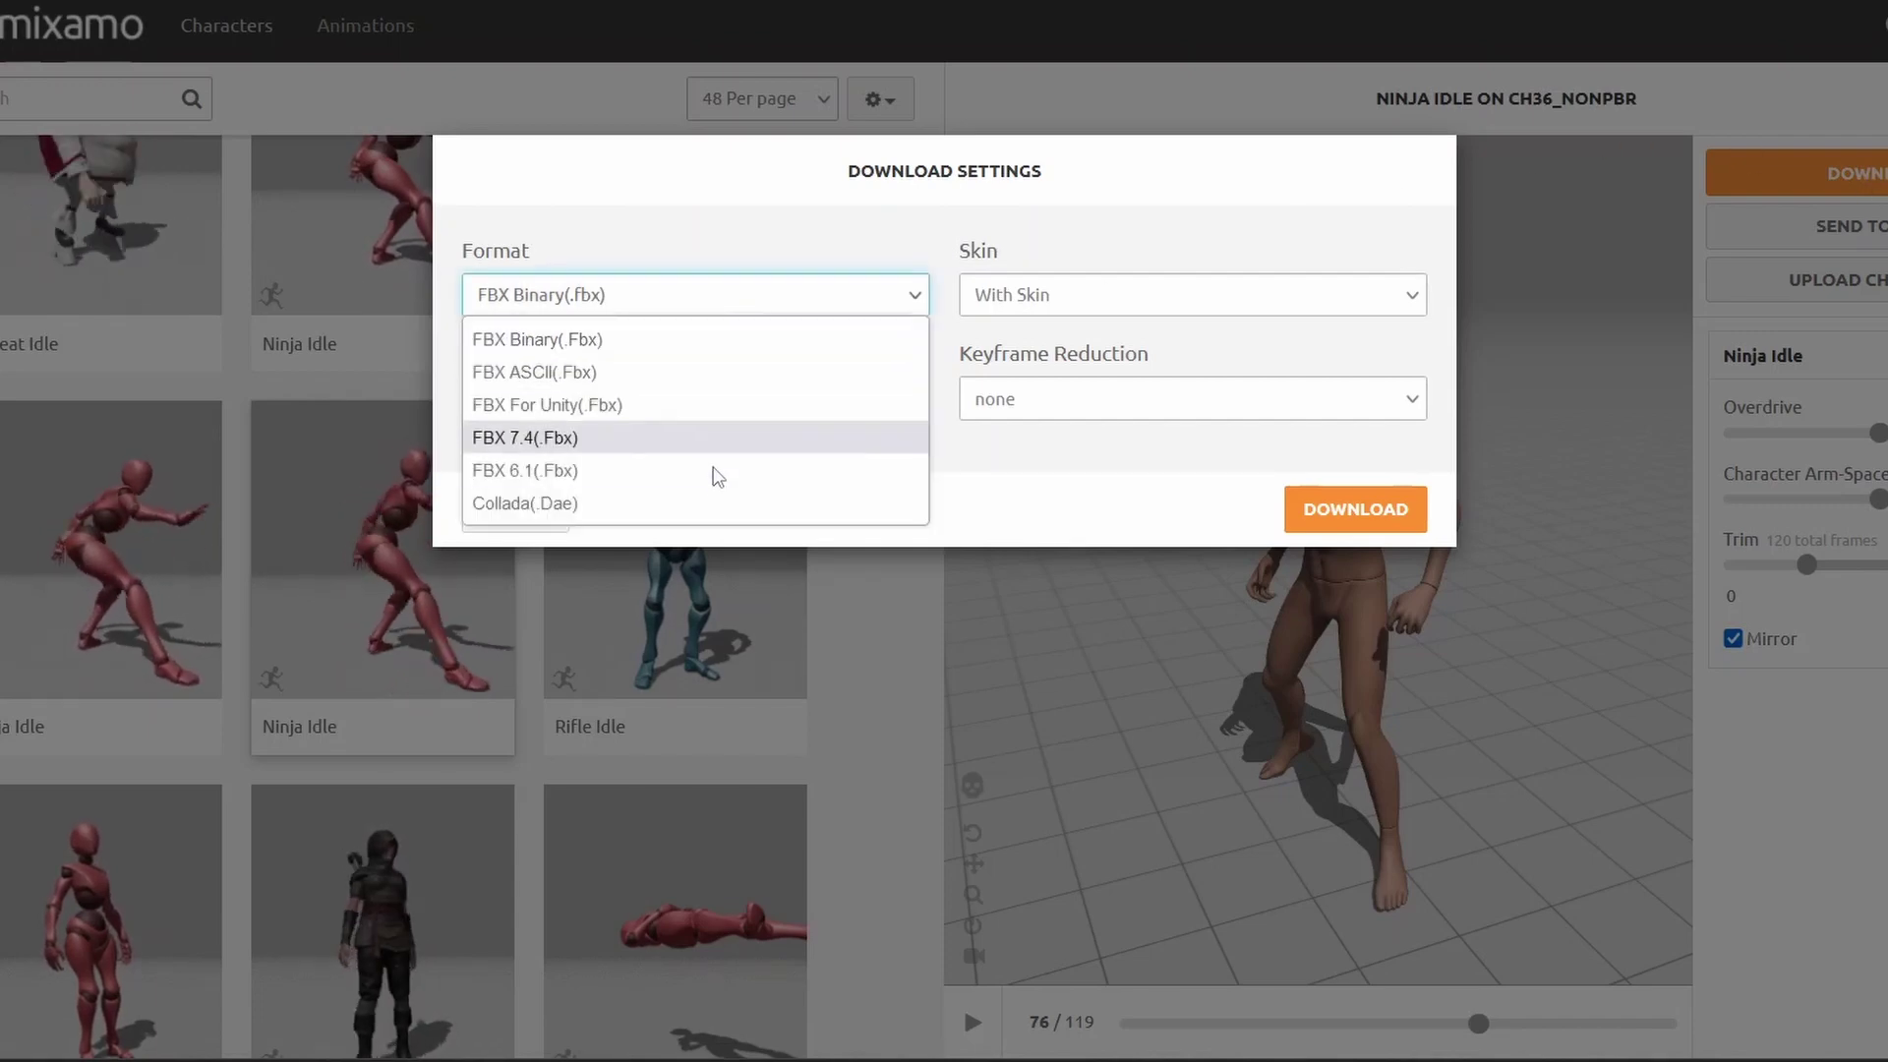
pyautogui.click(598, 502)
pyautogui.click(793, 404)
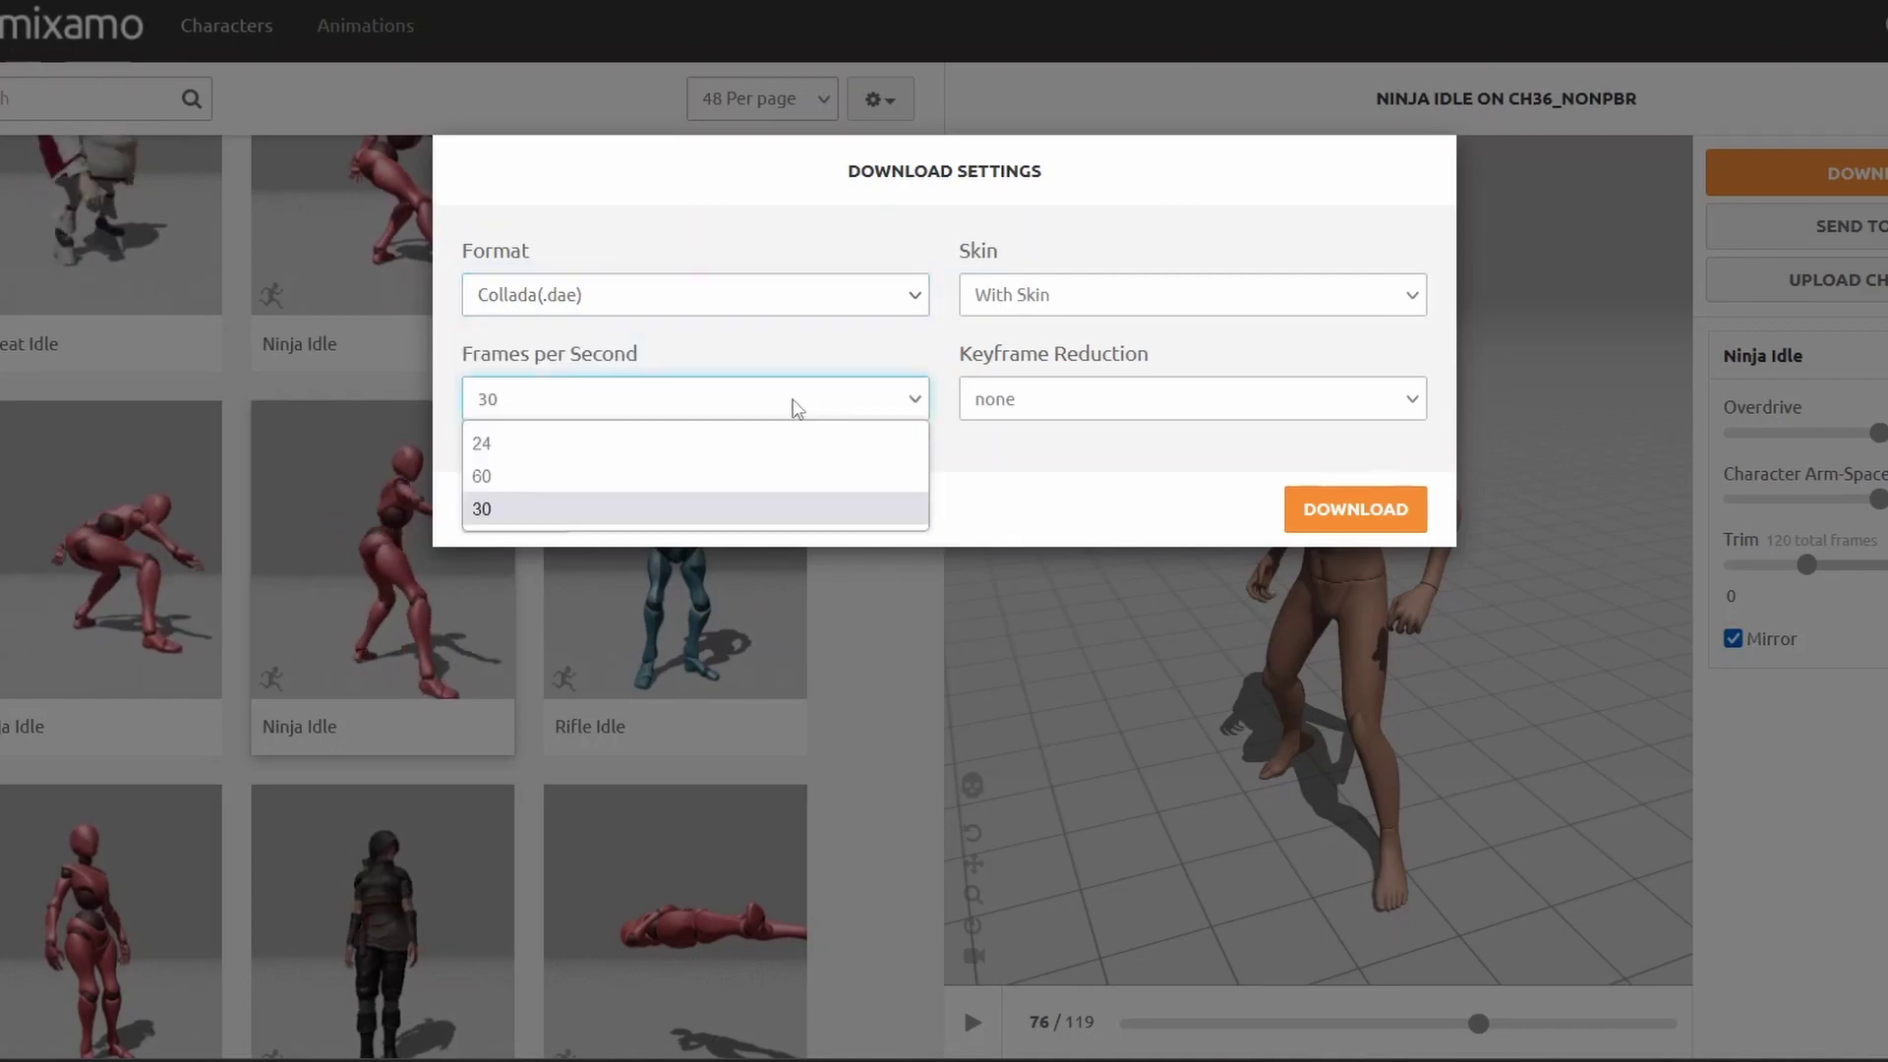
pyautogui.click(524, 445)
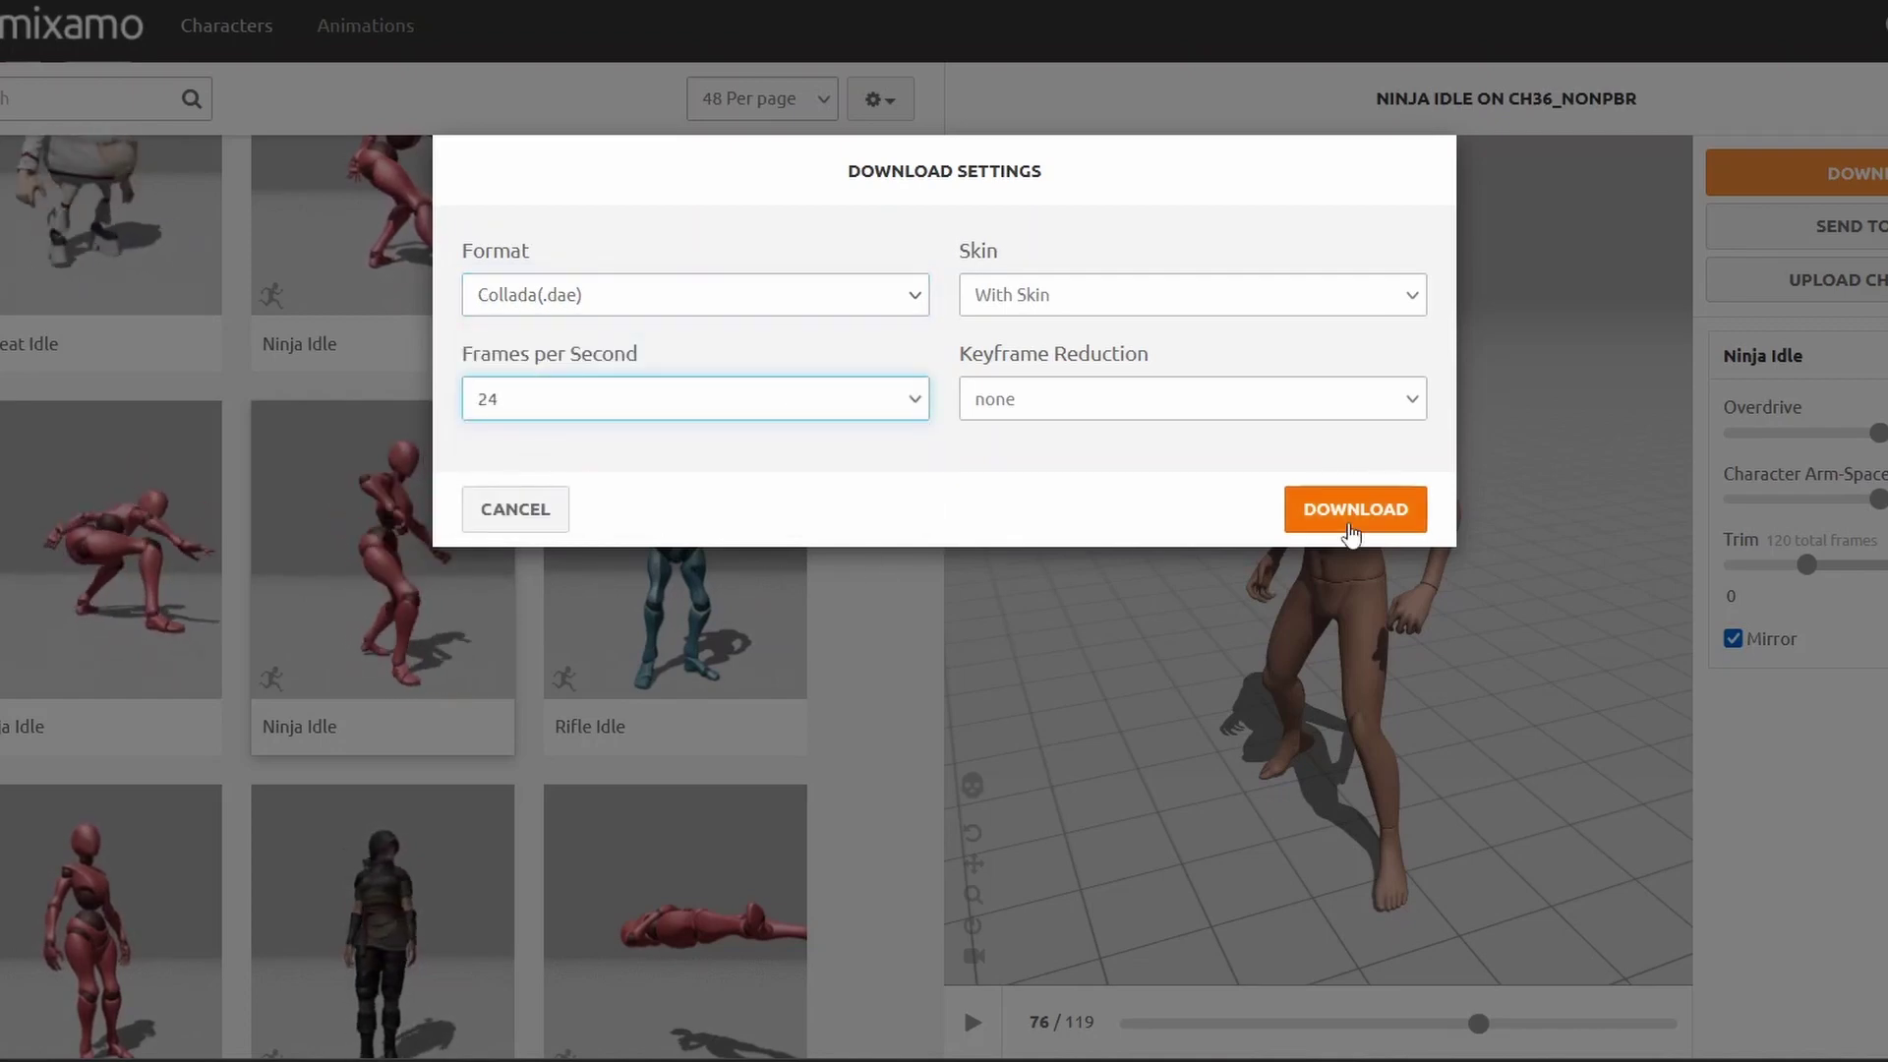
pyautogui.click(1349, 529)
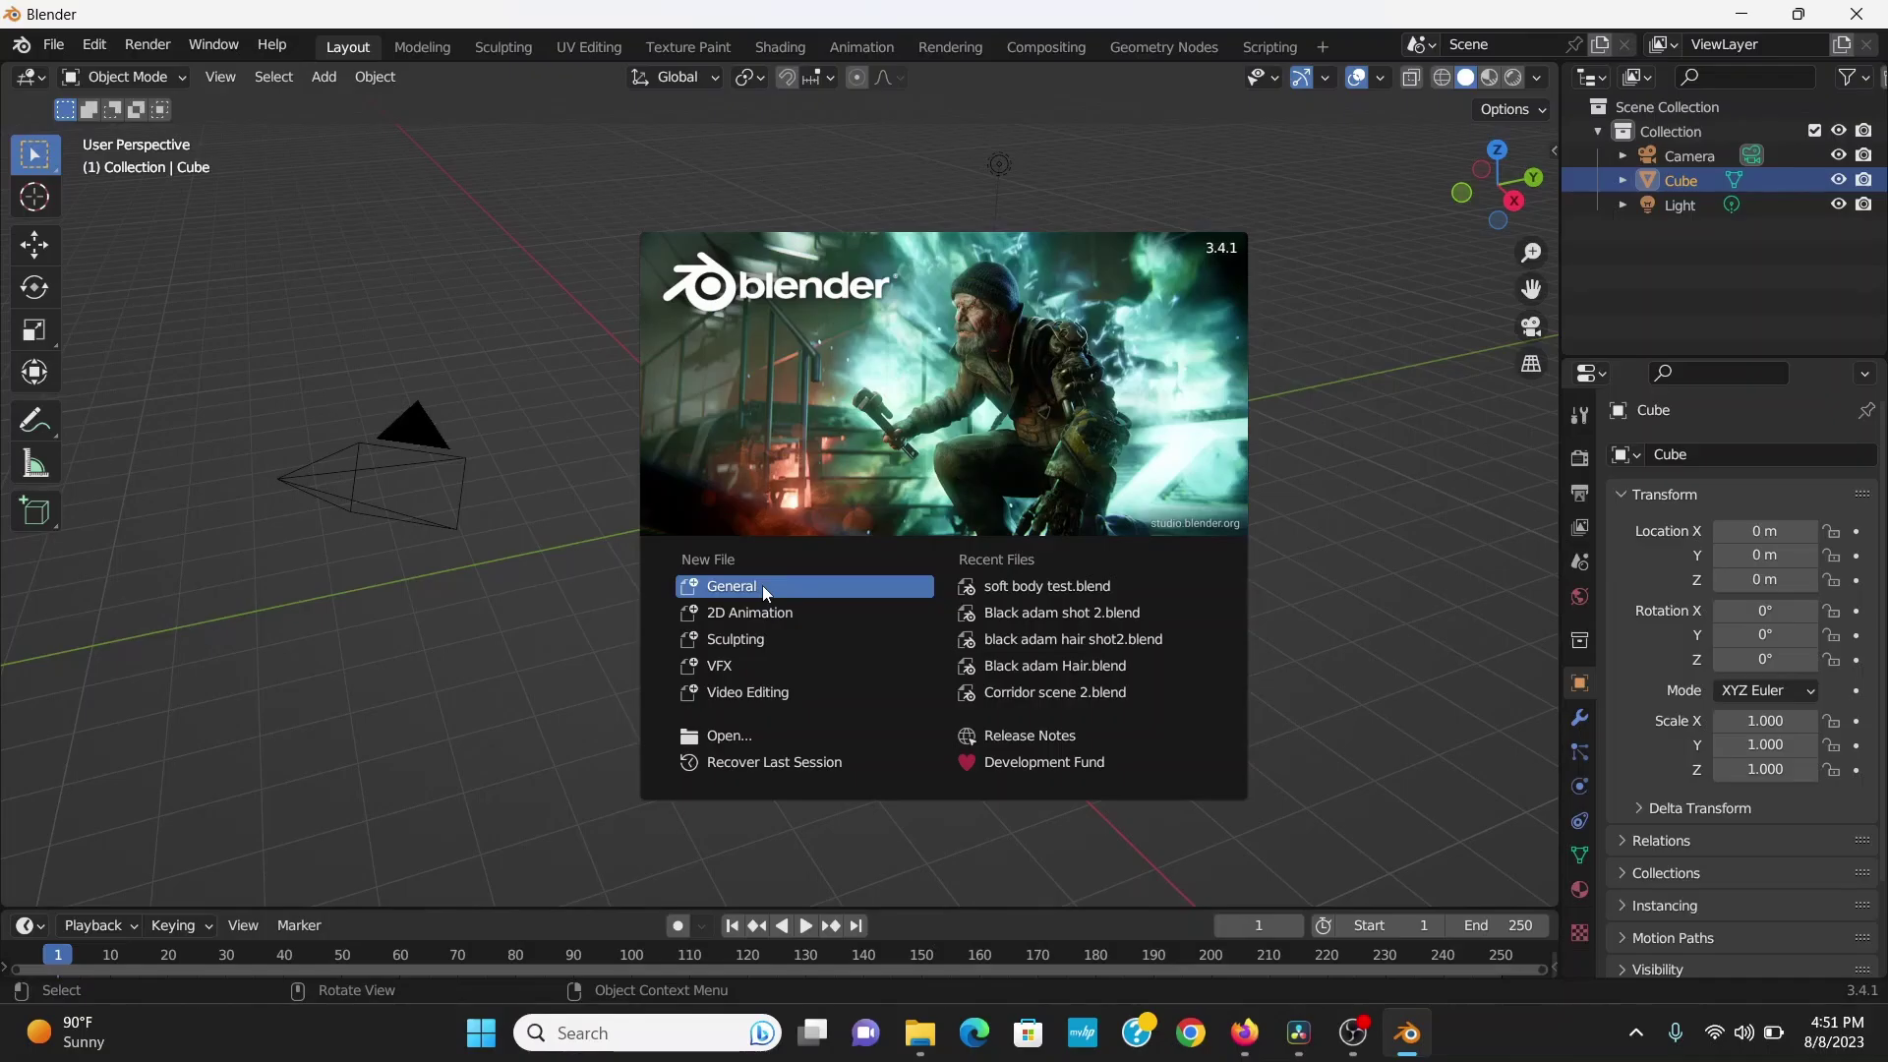
# Delete Blender's default camera, cube and light and import the Ninja Idle Collada character
pyautogui.click(763, 586)
pyautogui.moveTo(1144, 191); pyautogui.dragTo(423, 628)
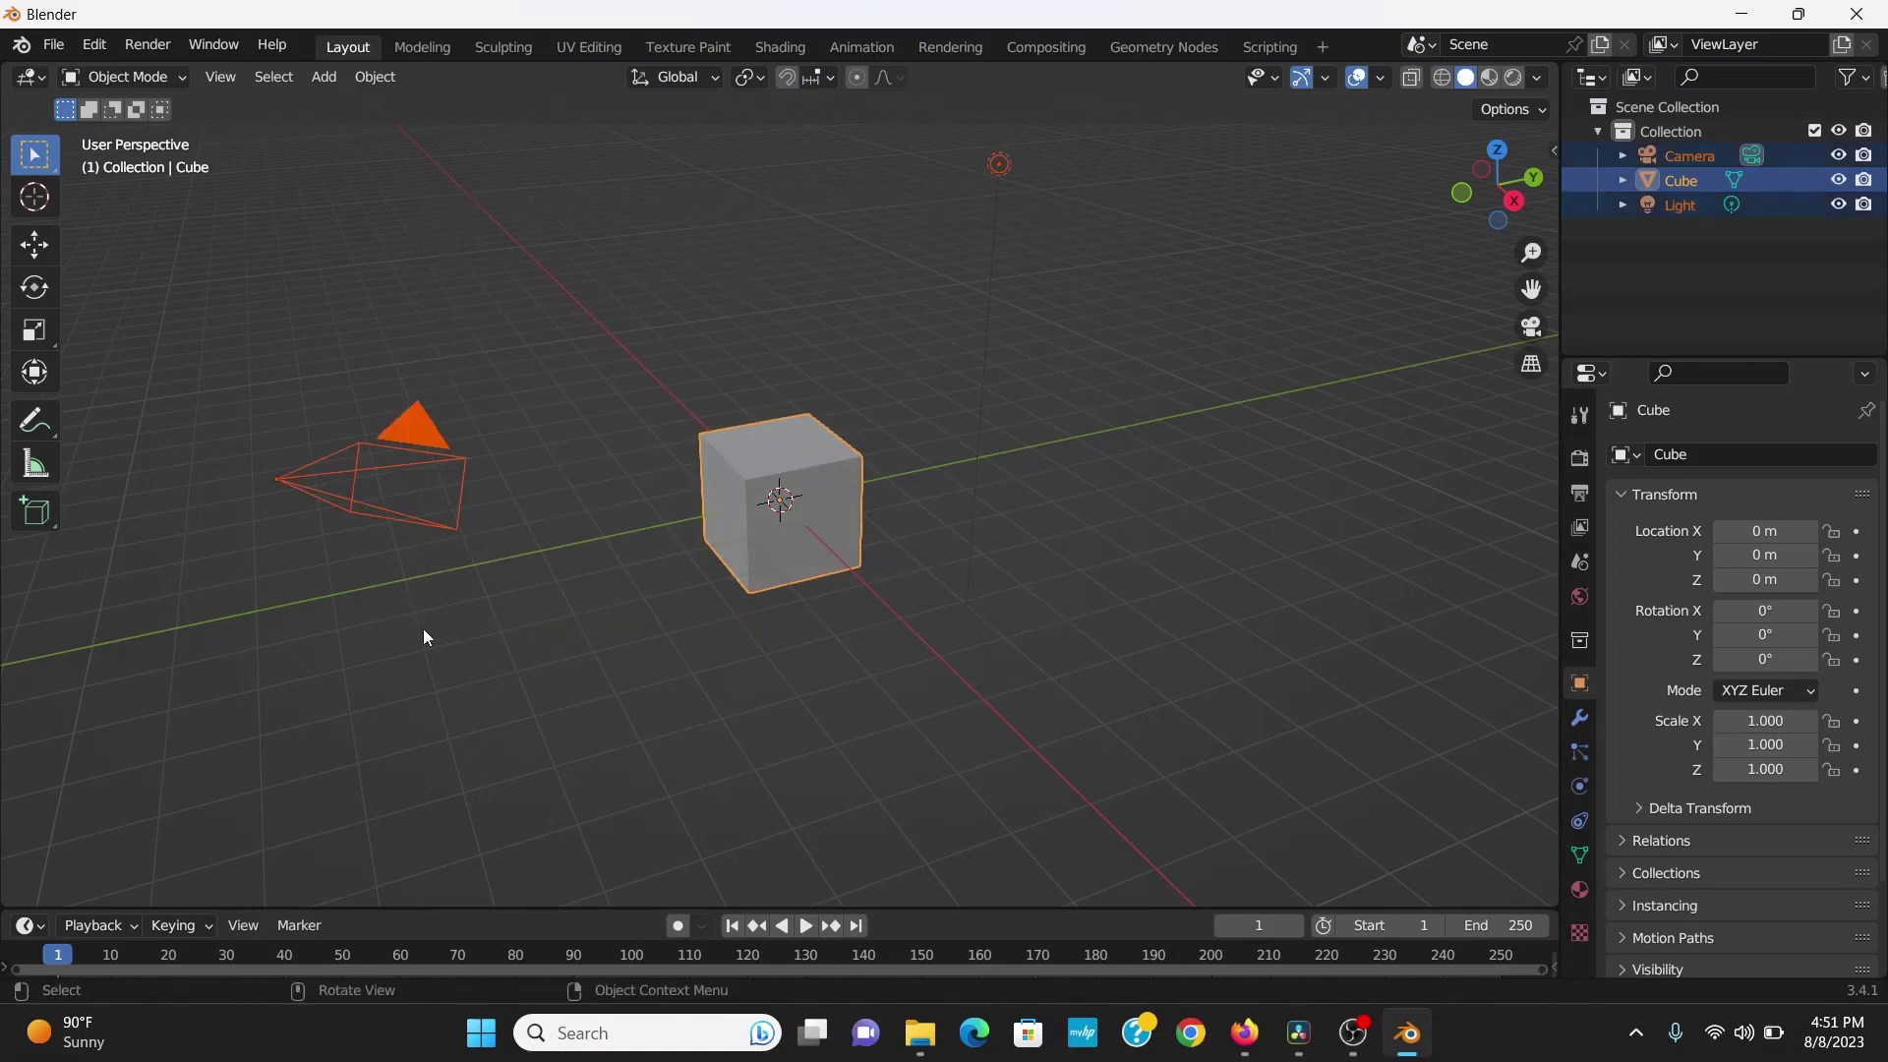
pyautogui.press('Delete')
pyautogui.click(53, 44)
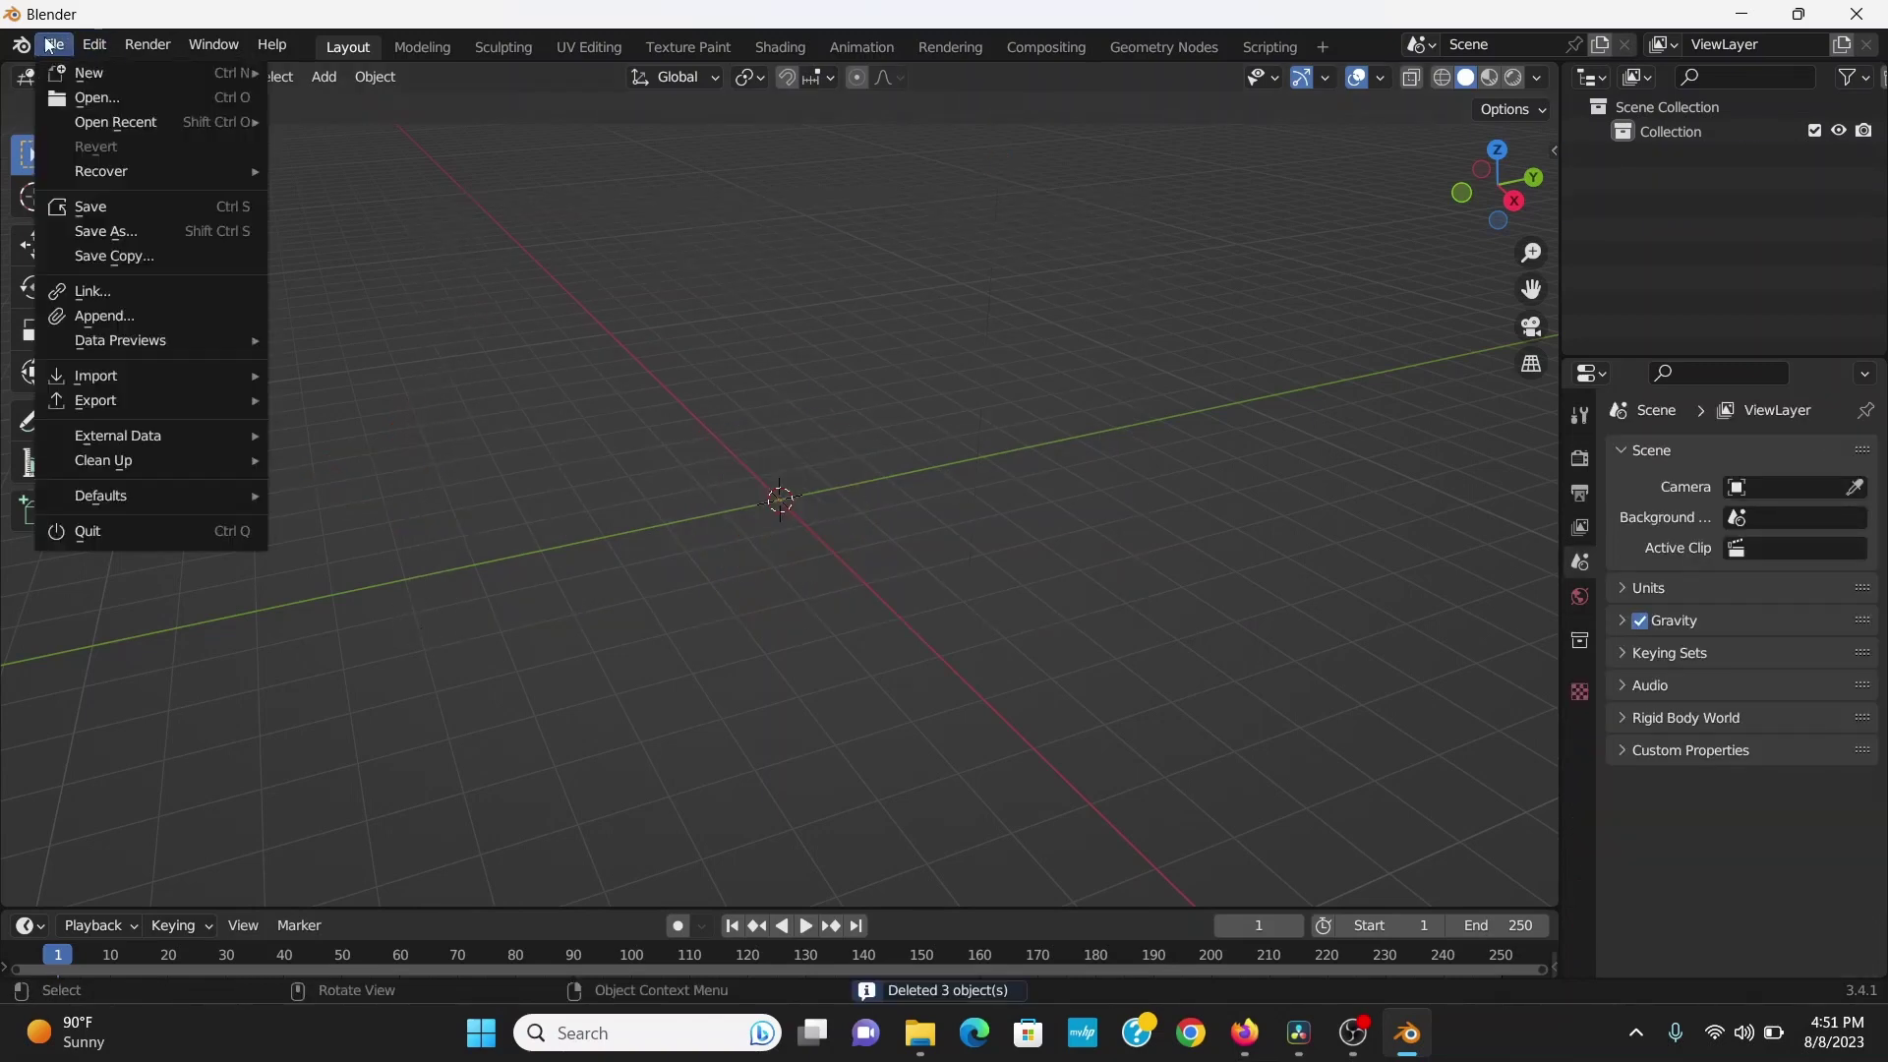
pyautogui.moveTo(133, 377)
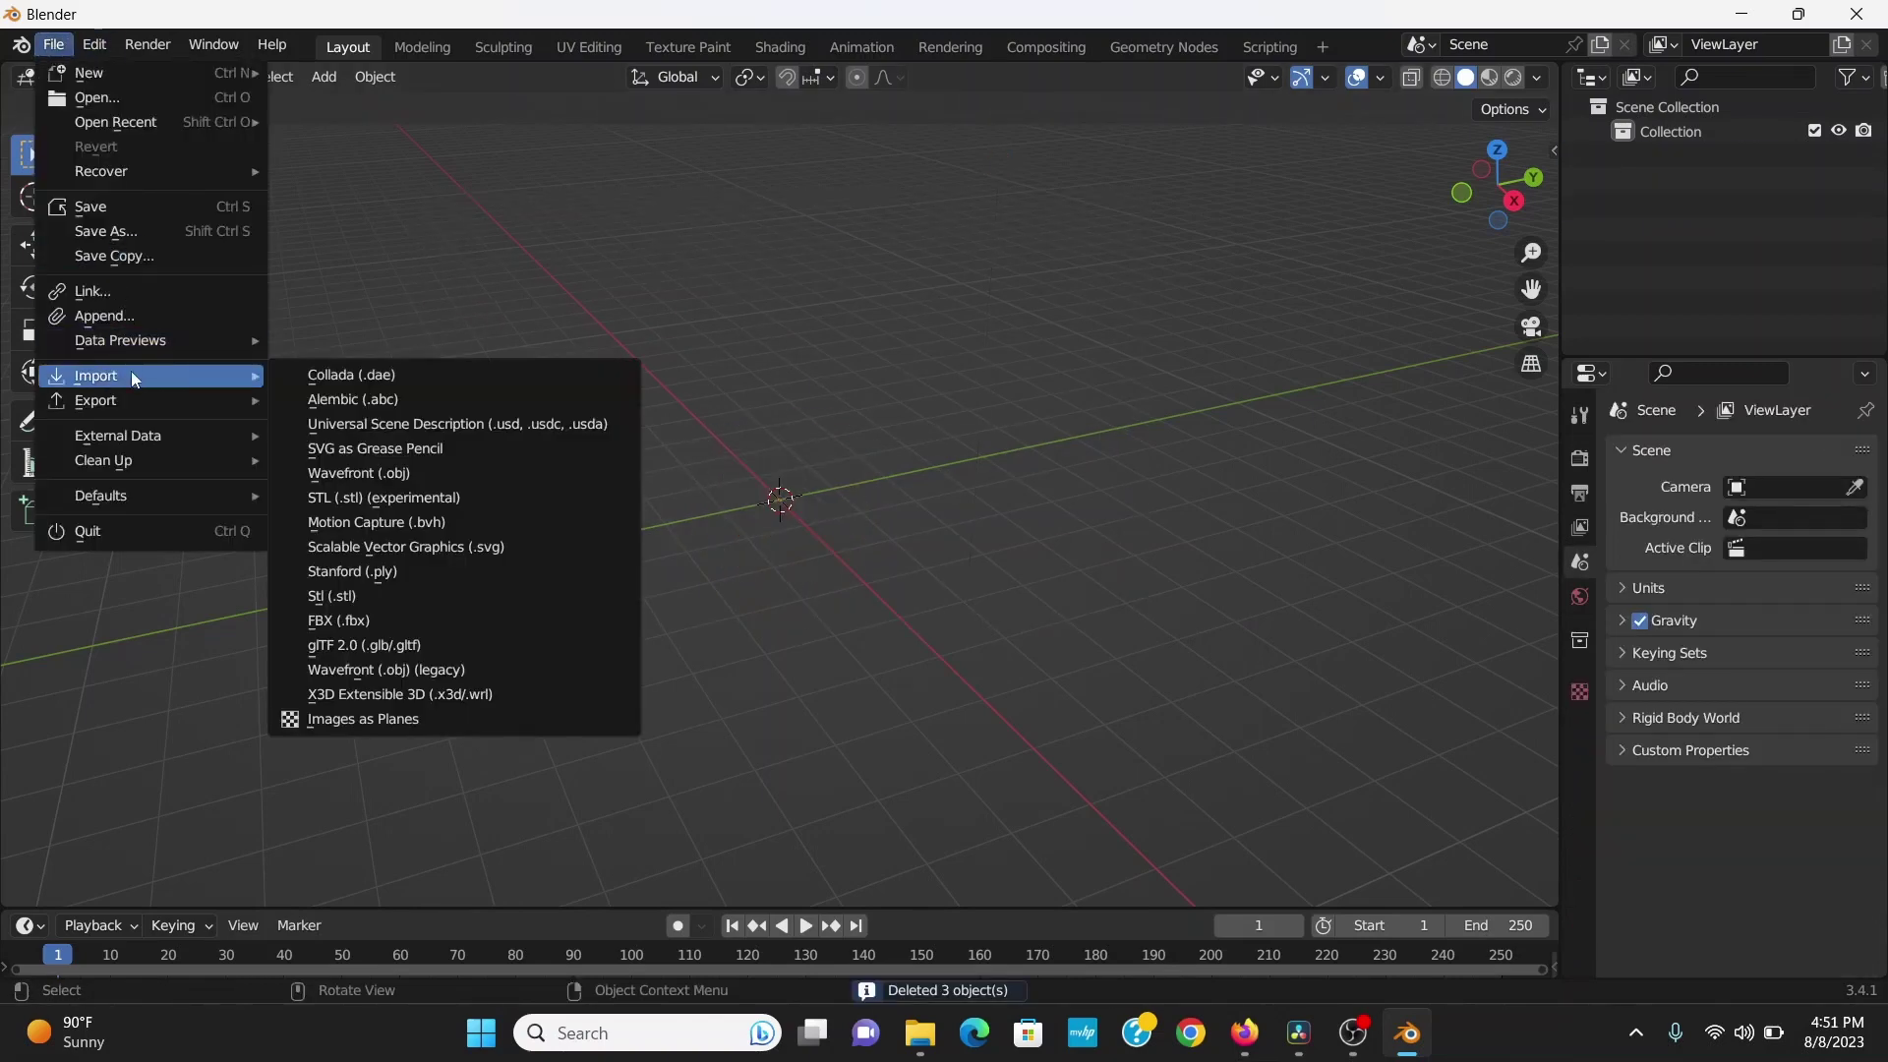
pyautogui.click(373, 377)
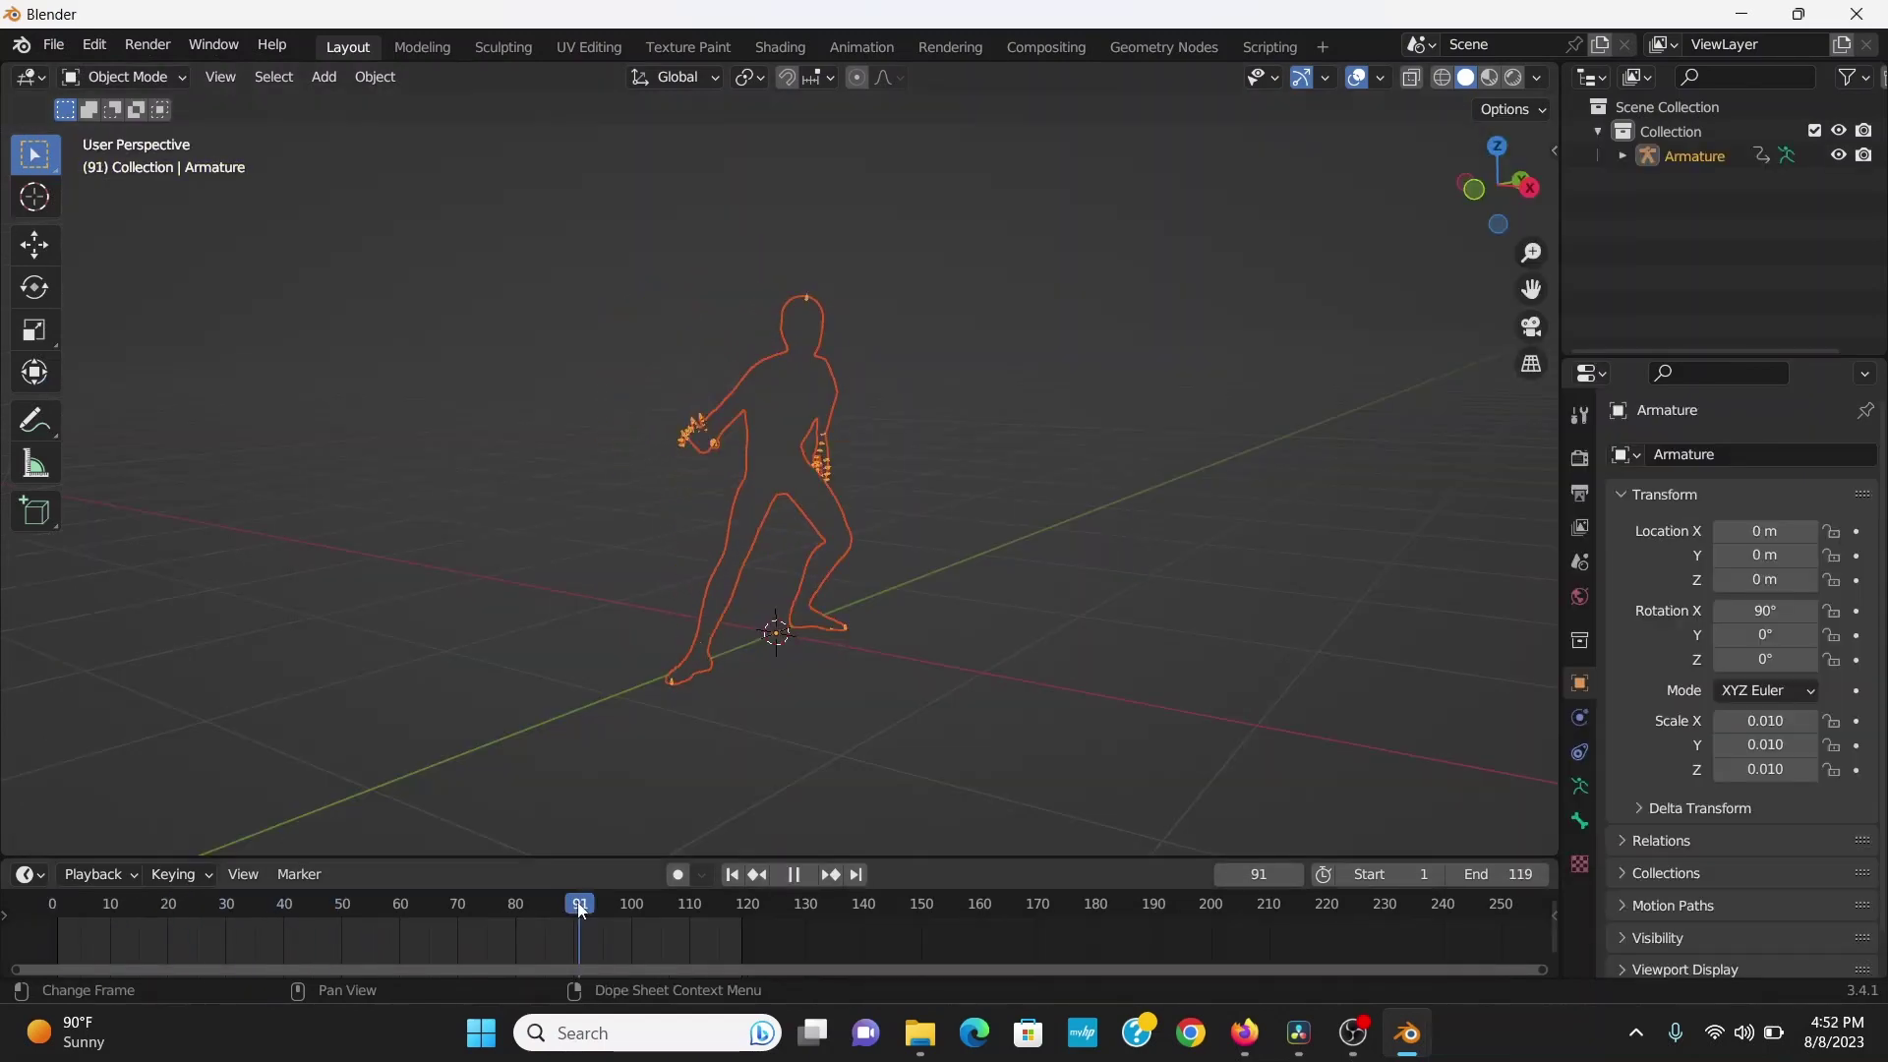
# Set the animation end frame to 95 and export it as Alembic 'tutorial spidey .abc'
pyautogui.moveTo(590, 903); pyautogui.dragTo(609, 903)
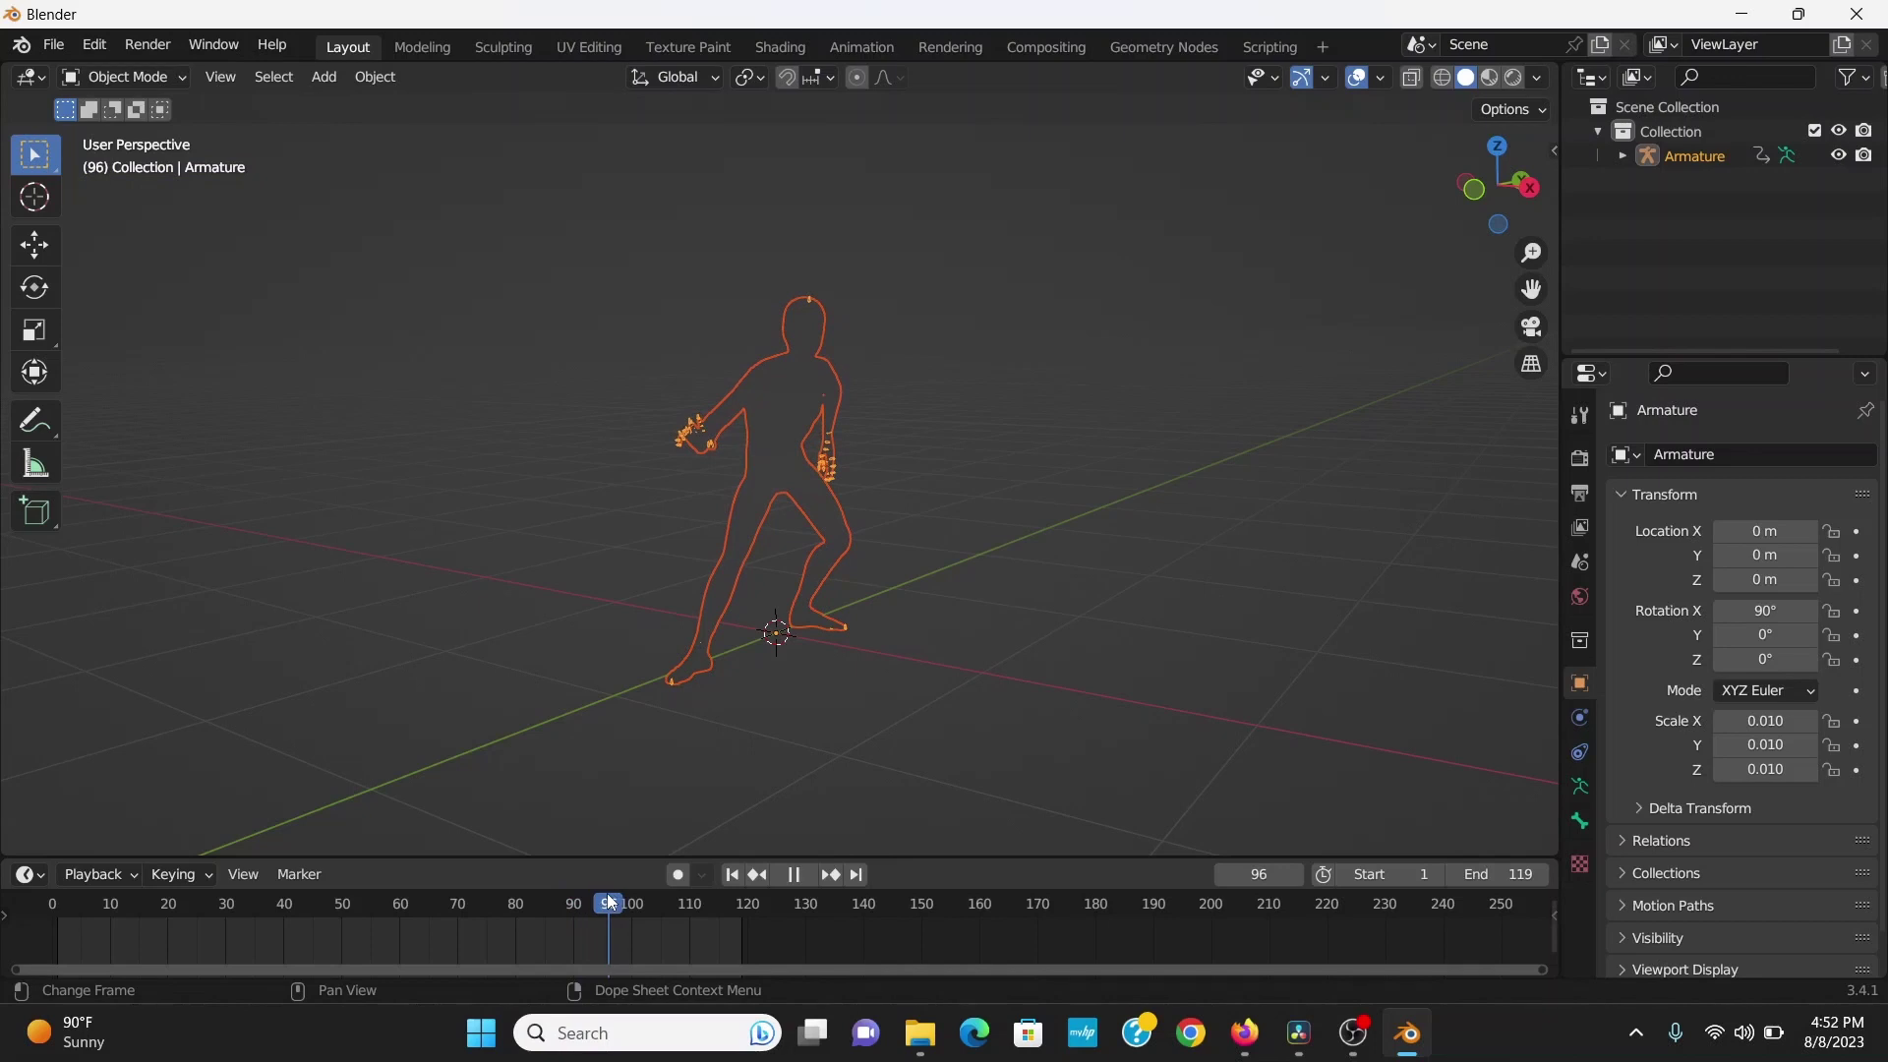
pyautogui.moveTo(1519, 875); pyautogui.dragTo(1475, 875)
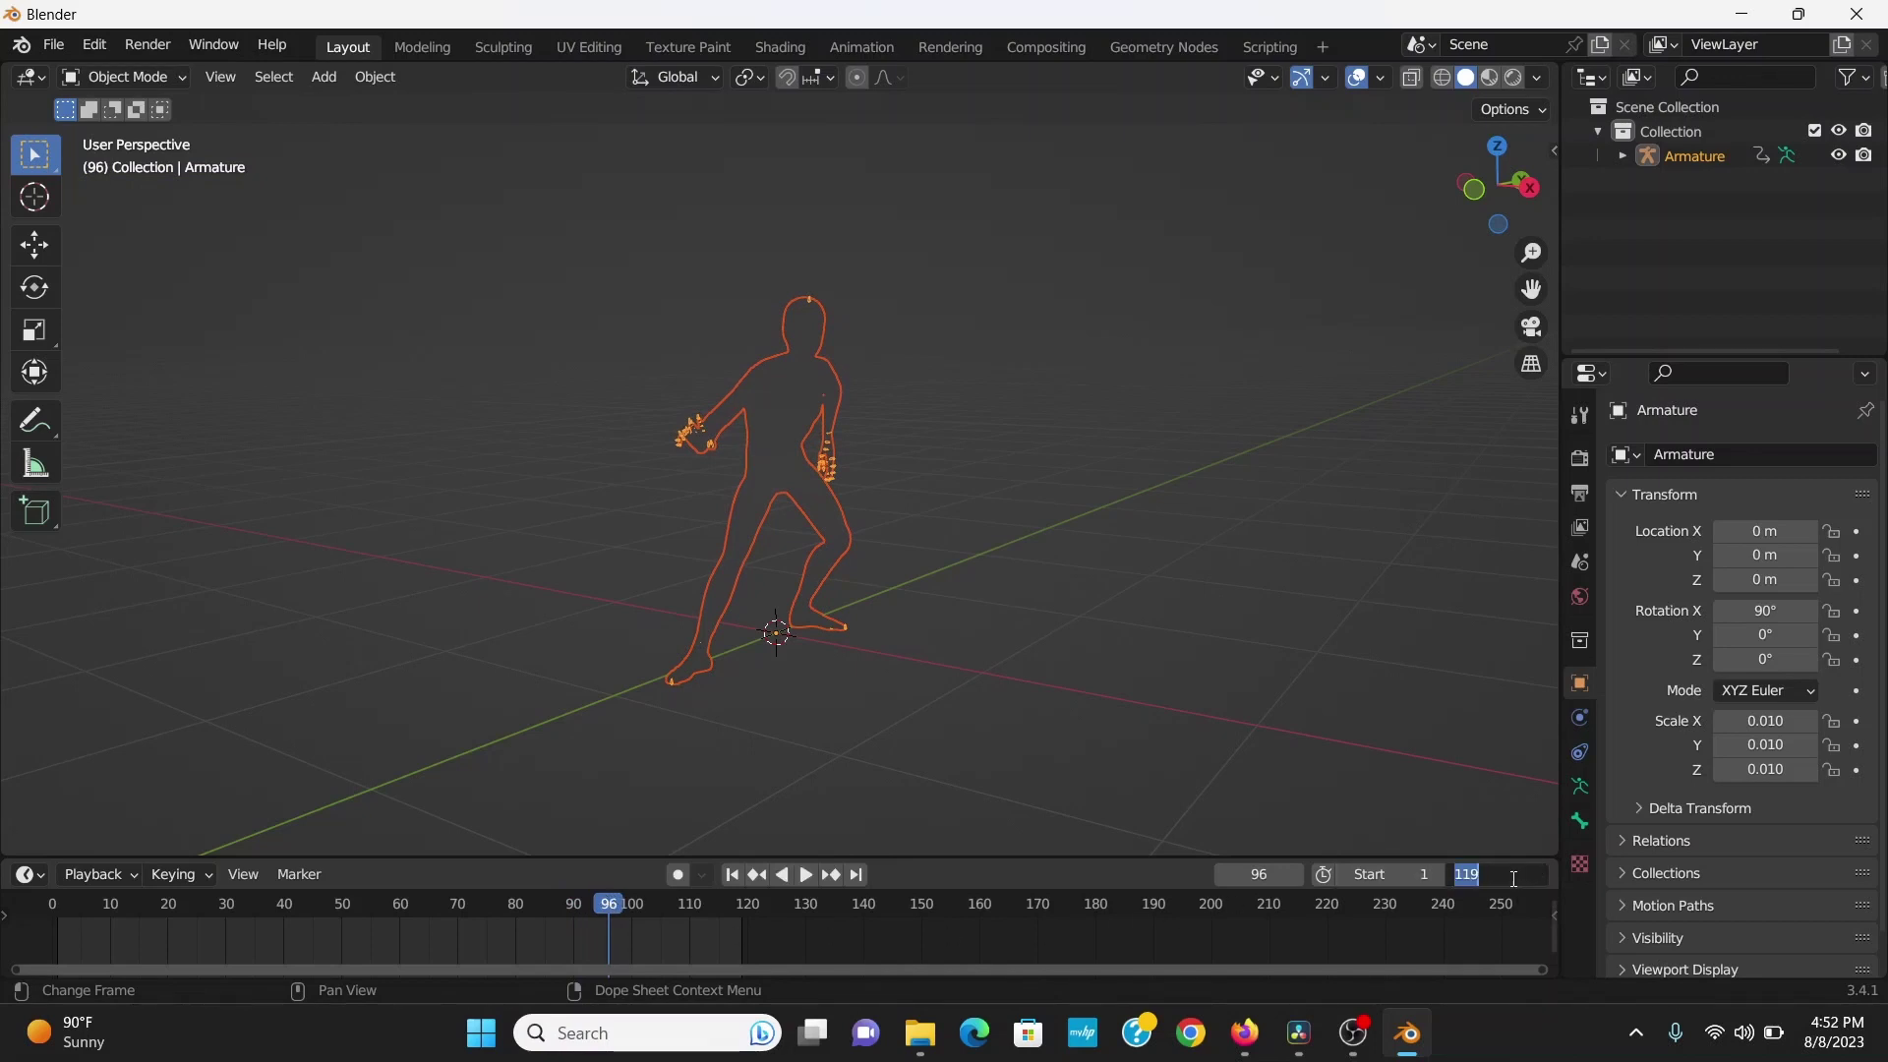
pyautogui.click(67, 45)
pyautogui.moveTo(197, 416)
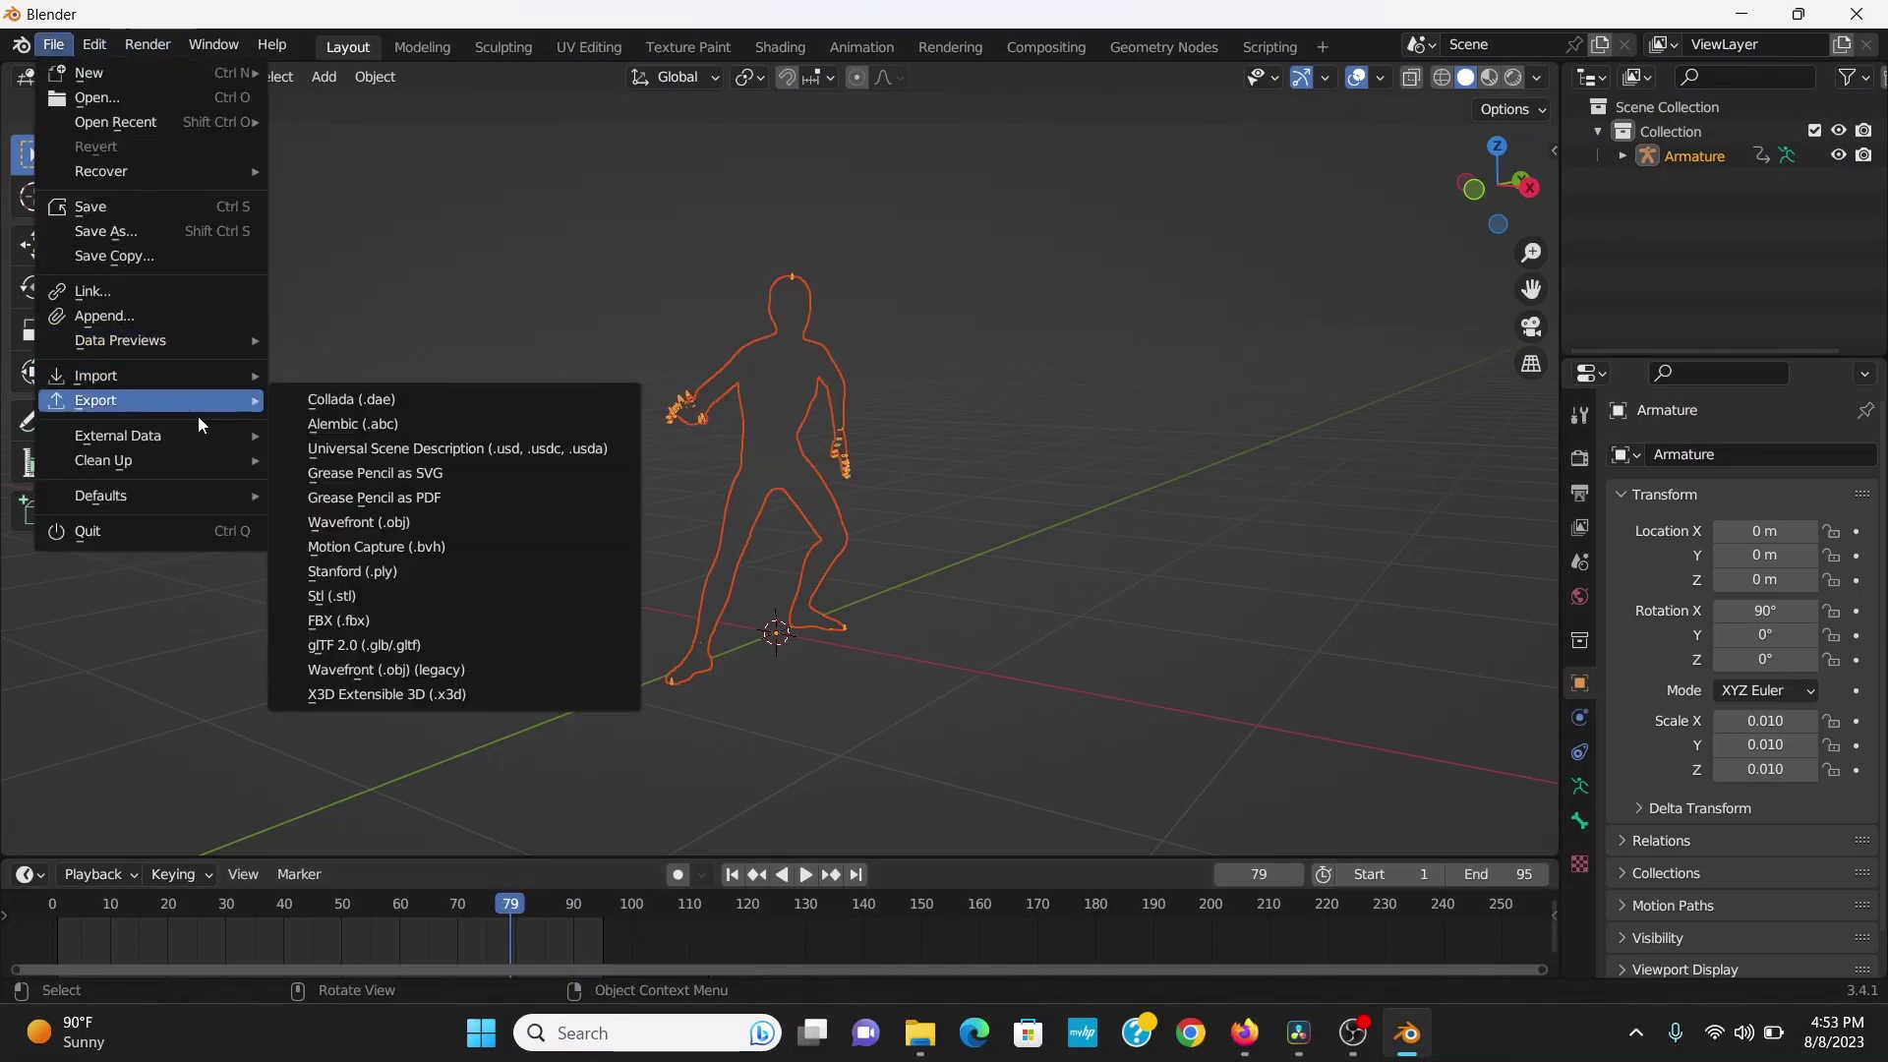
pyautogui.click(344, 420)
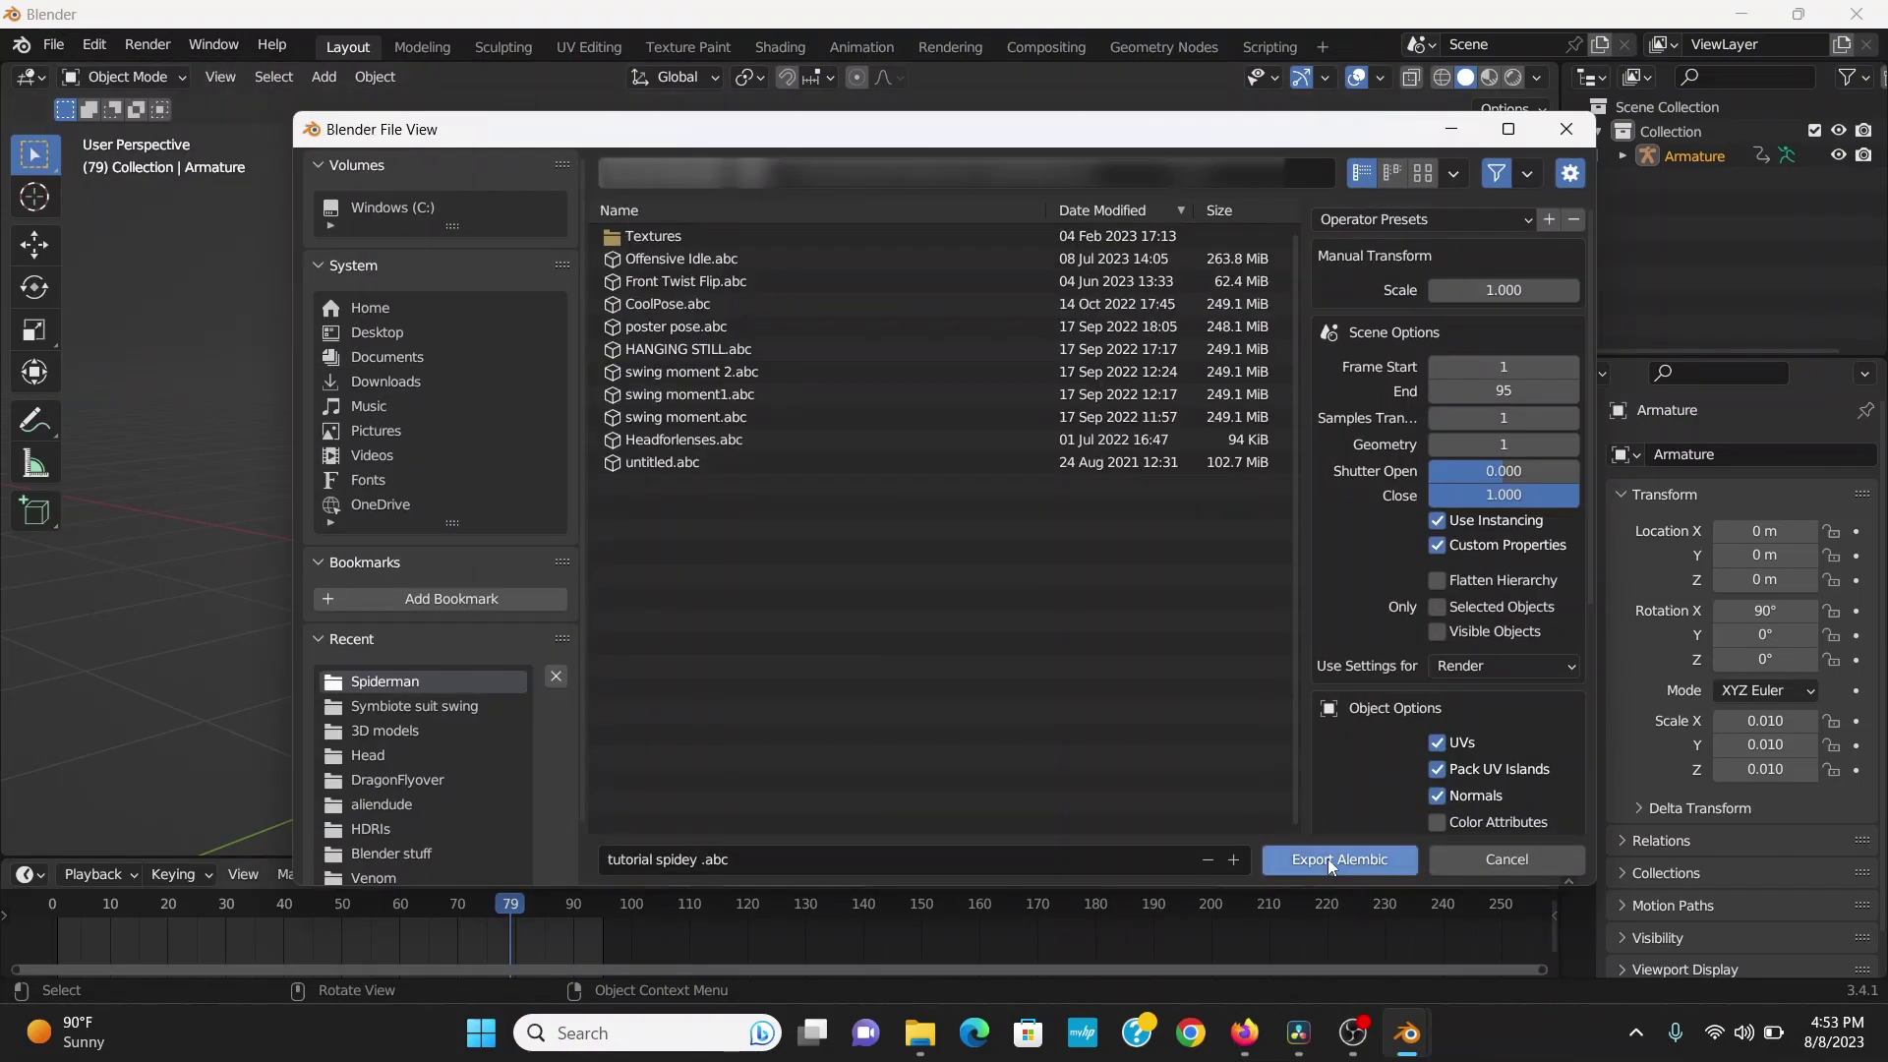
pyautogui.click(1333, 859)
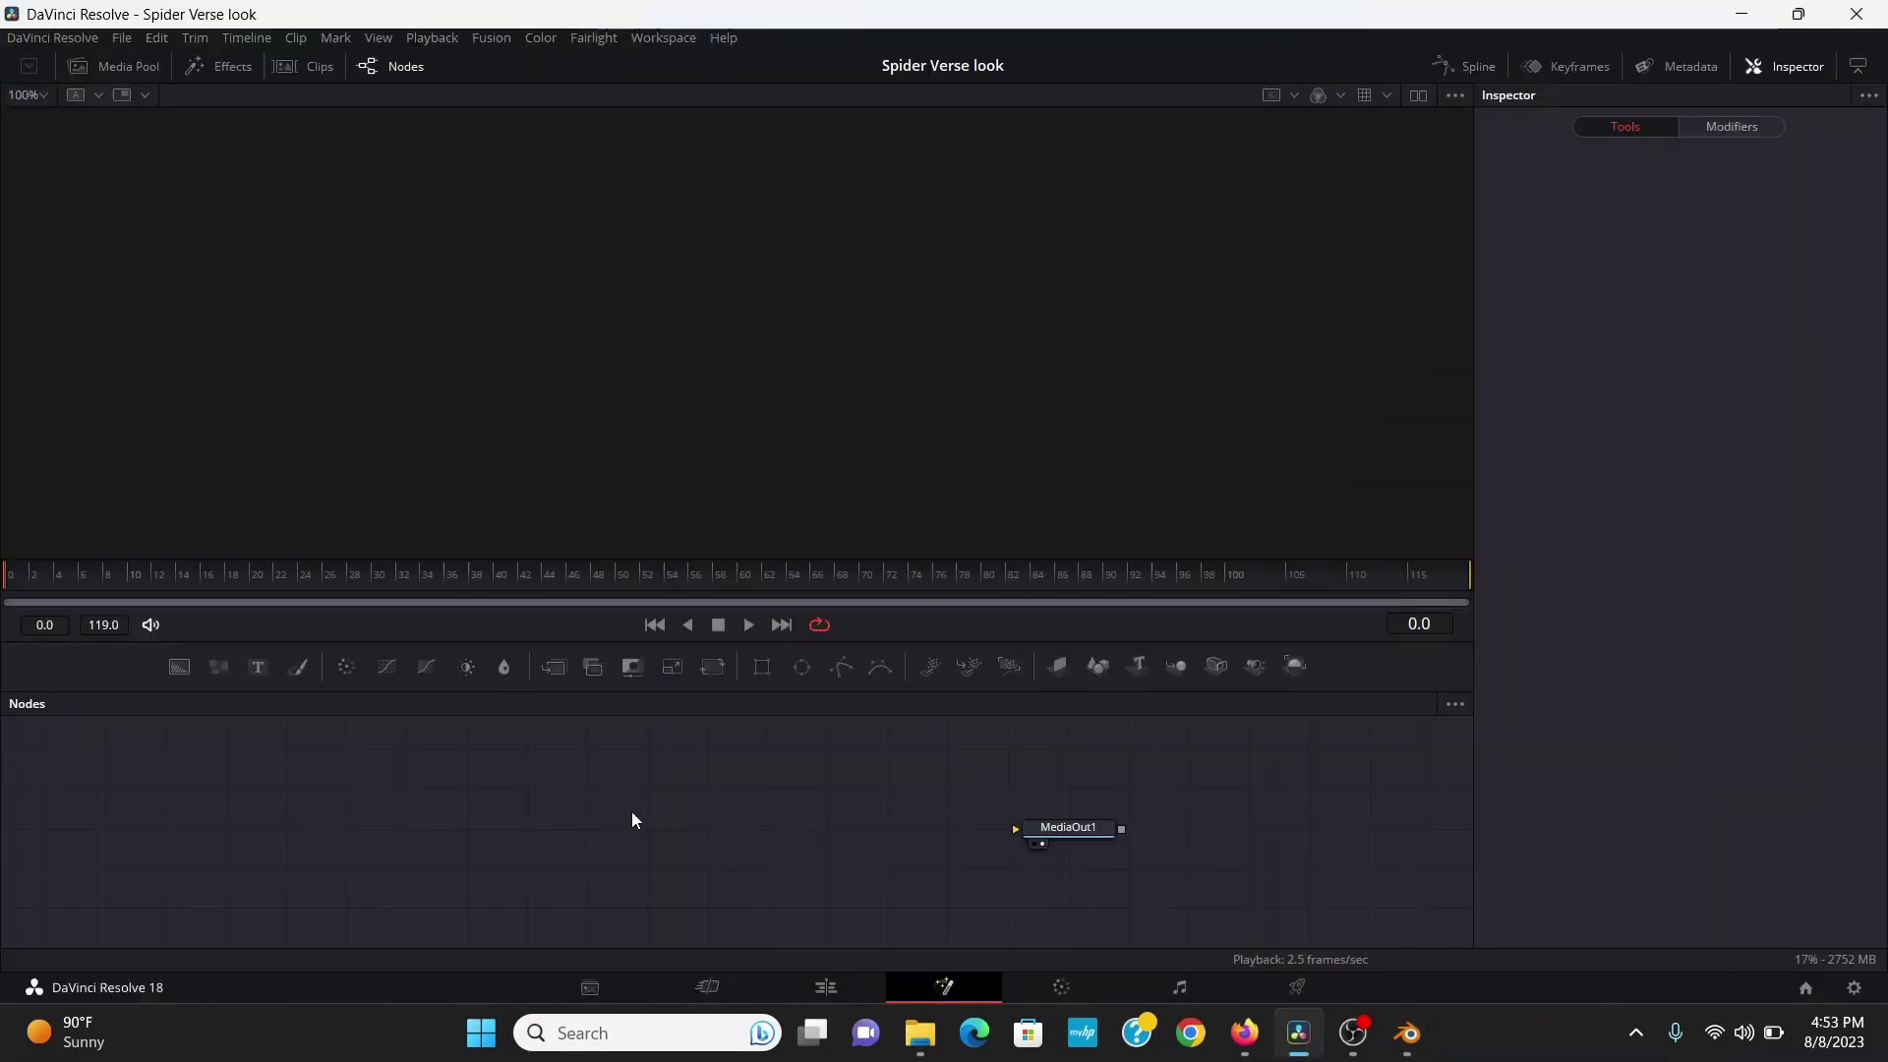
# Import the Alembic character into Fusion at 24 fps and set its scale to 0.5
pyautogui.click(493, 38)
pyautogui.moveTo(550, 143)
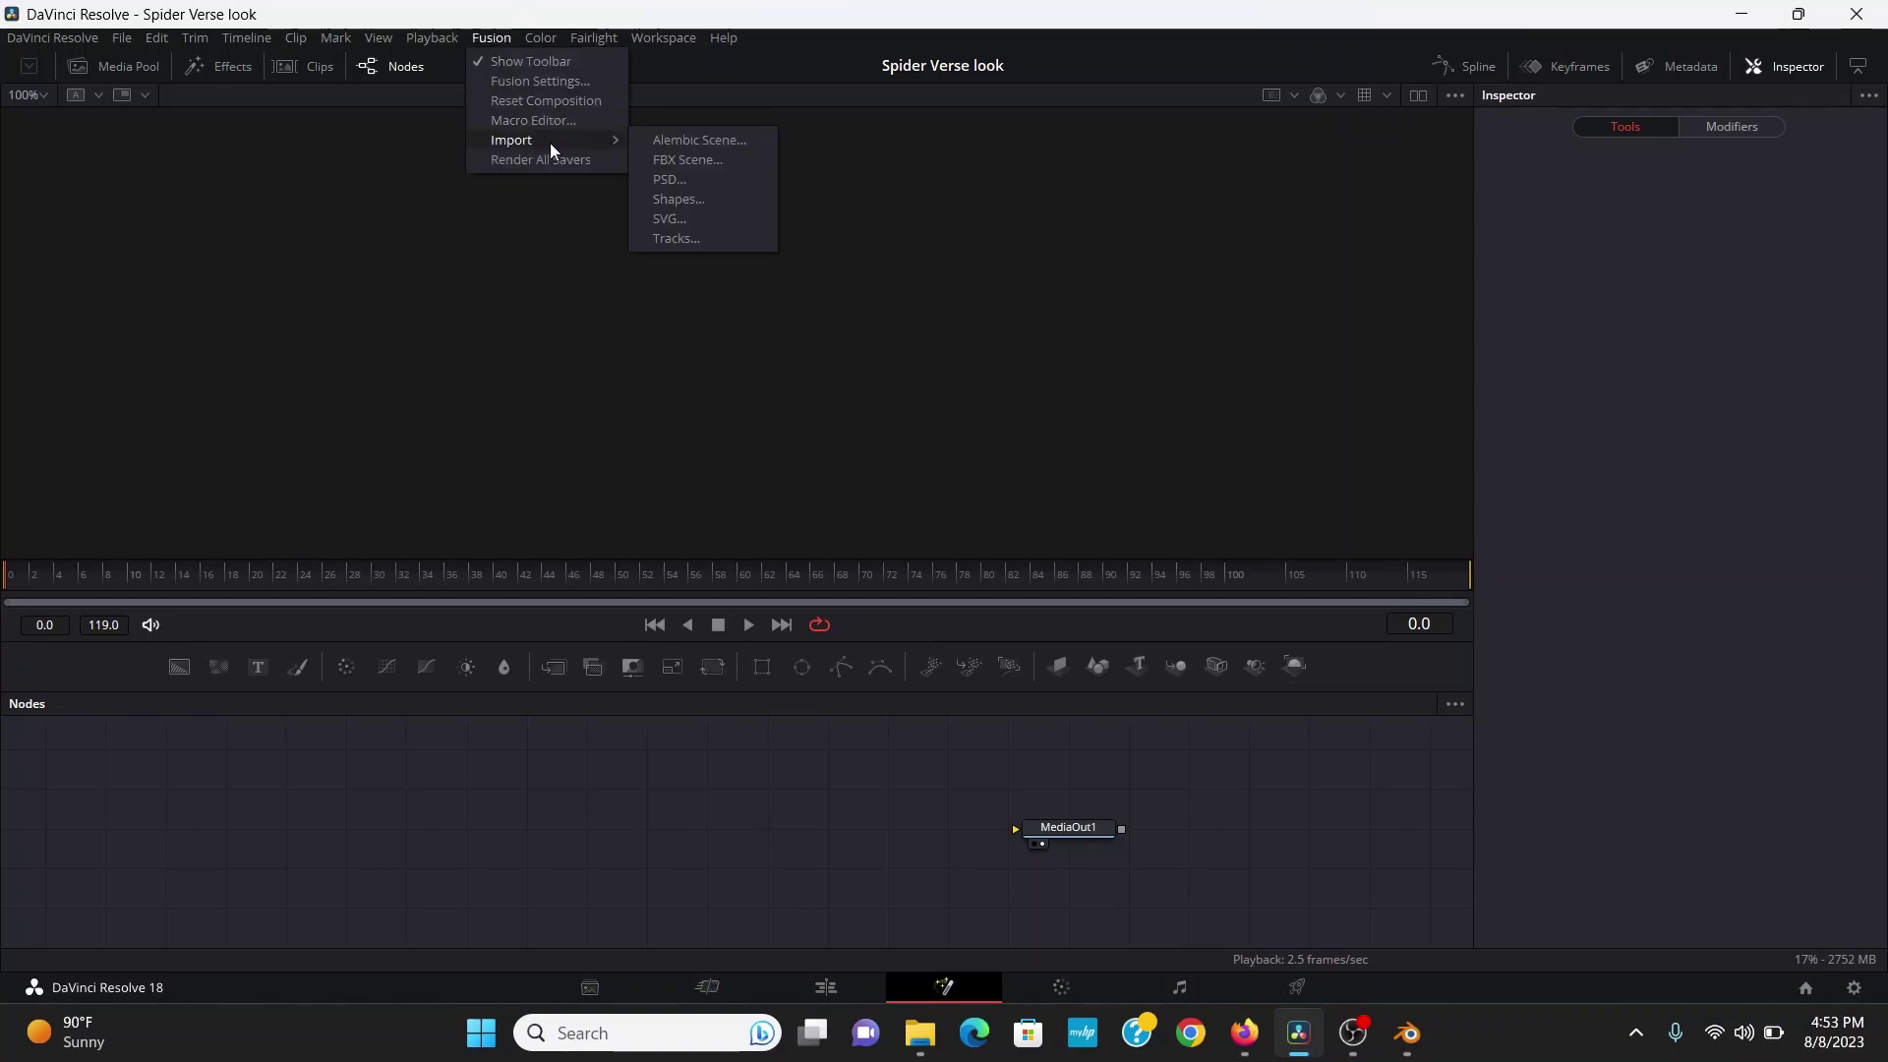
pyautogui.click(659, 145)
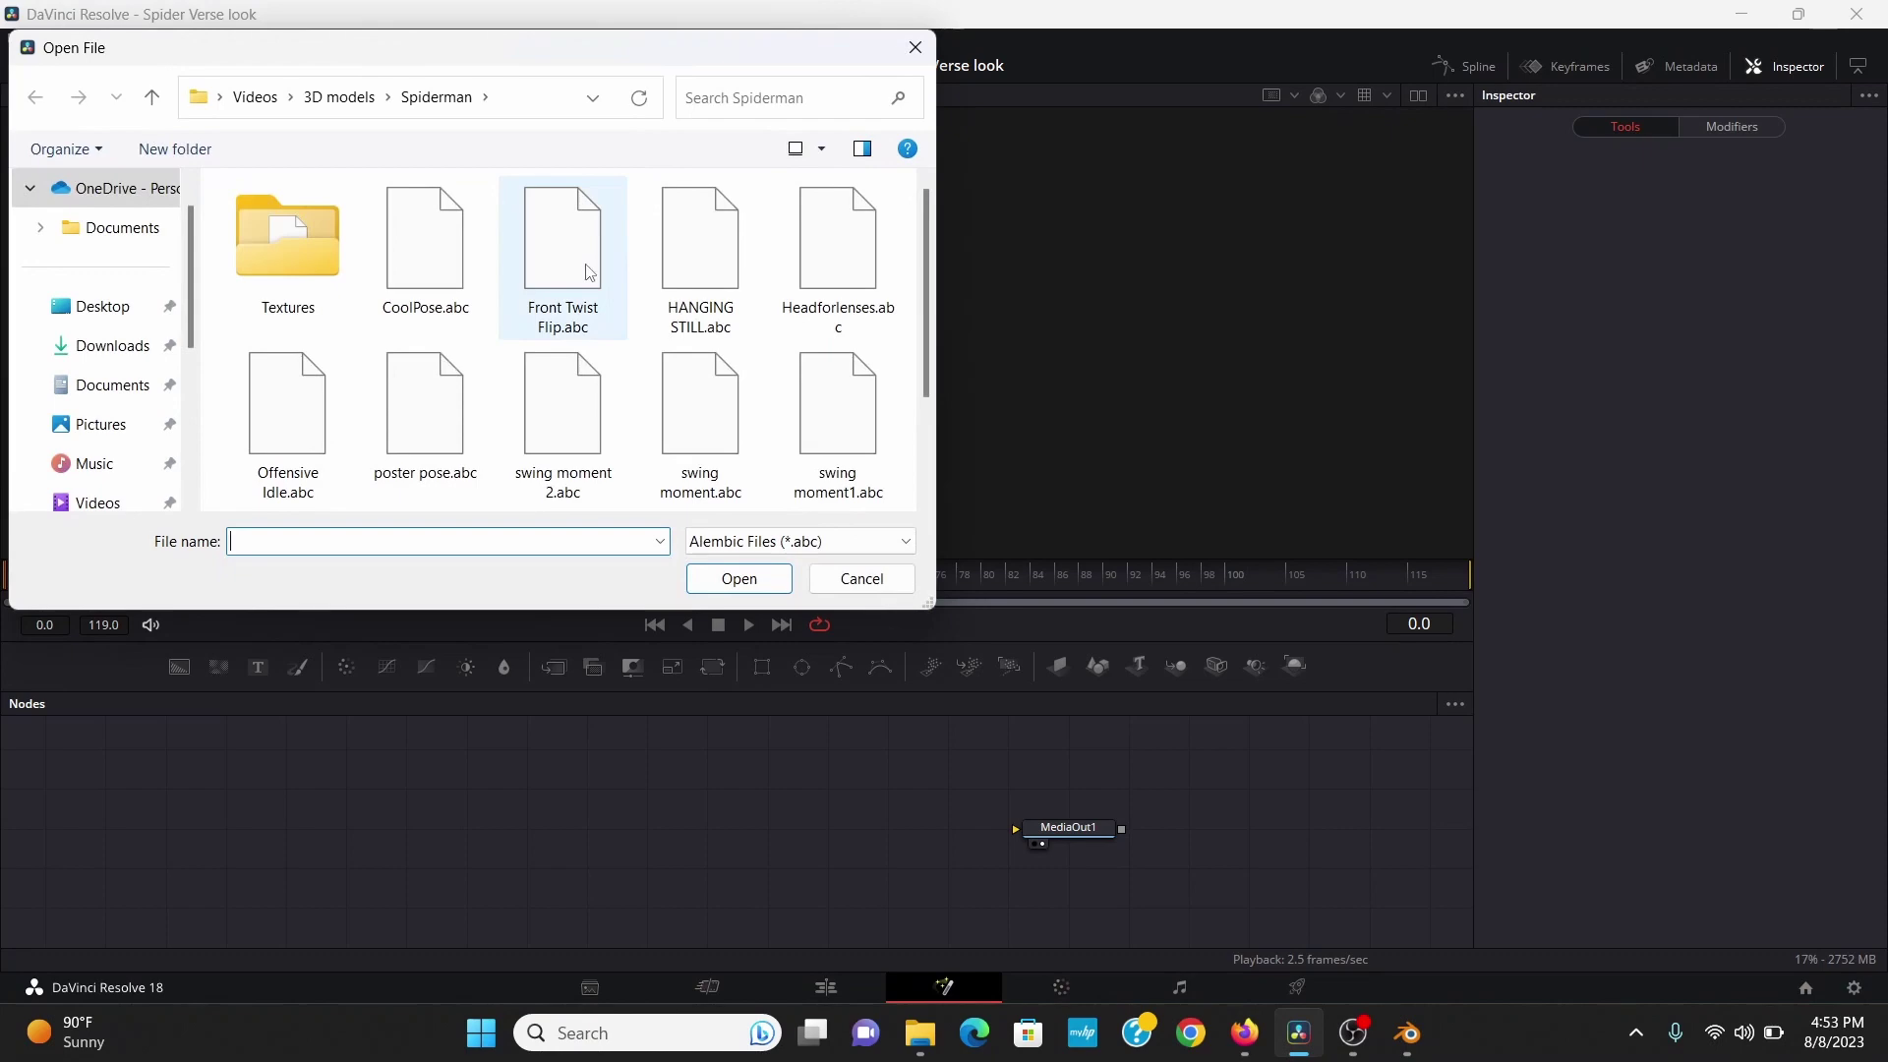
pyautogui.scroll(-2, 589, 272)
pyautogui.doubleClick(589, 273)
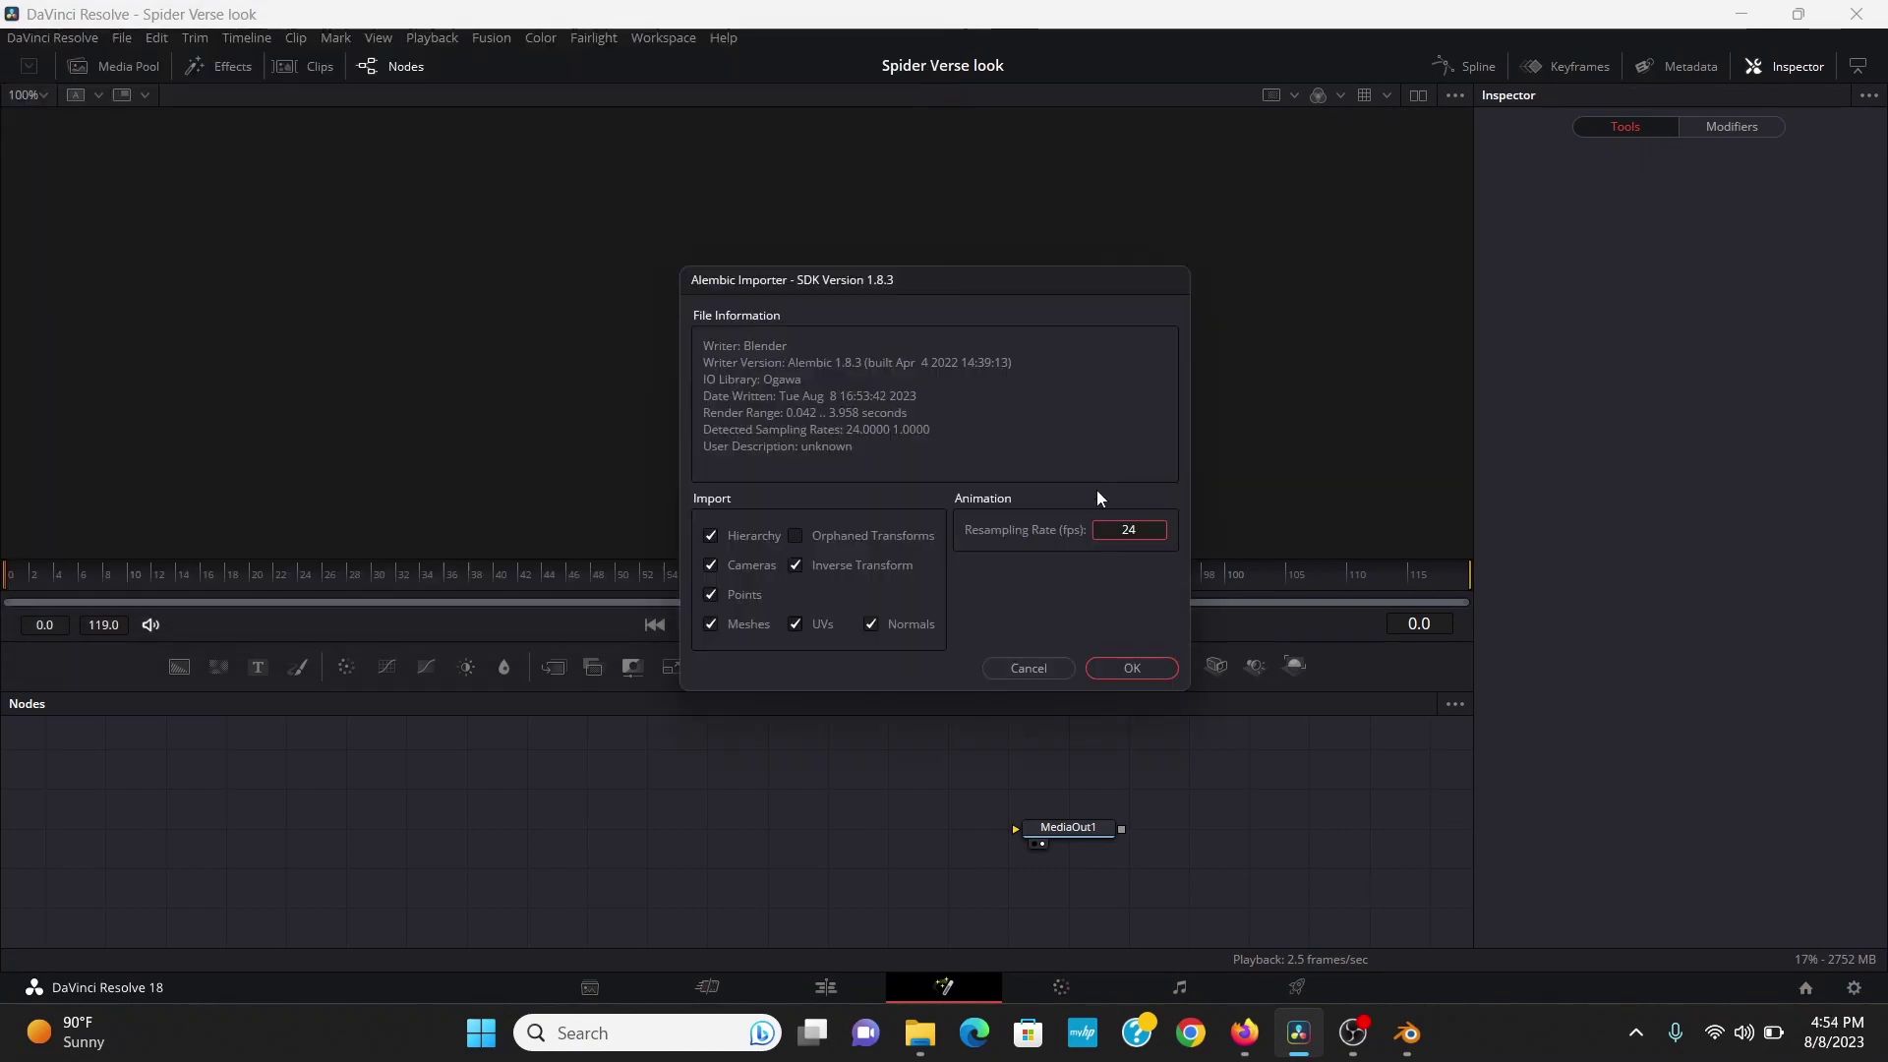
pyautogui.click(1131, 668)
pyautogui.press('1')
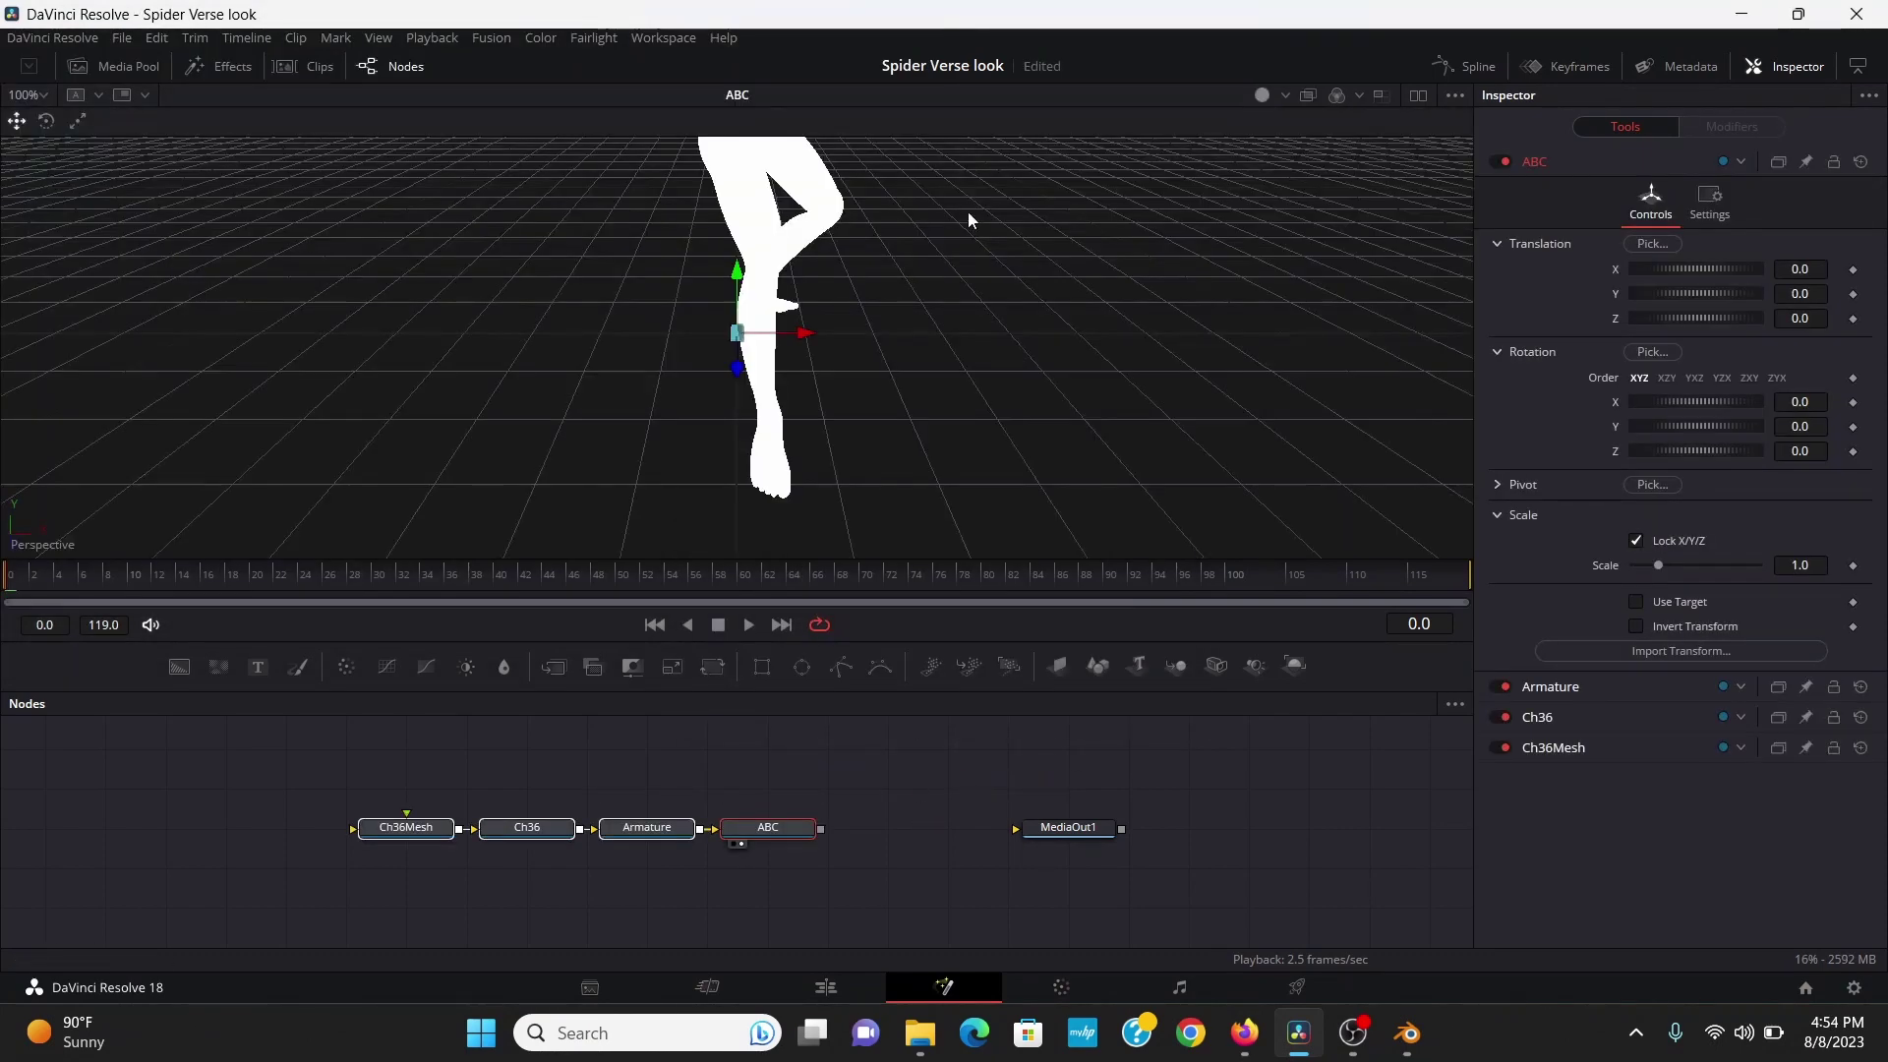
pyautogui.scroll(-3, 958, 262)
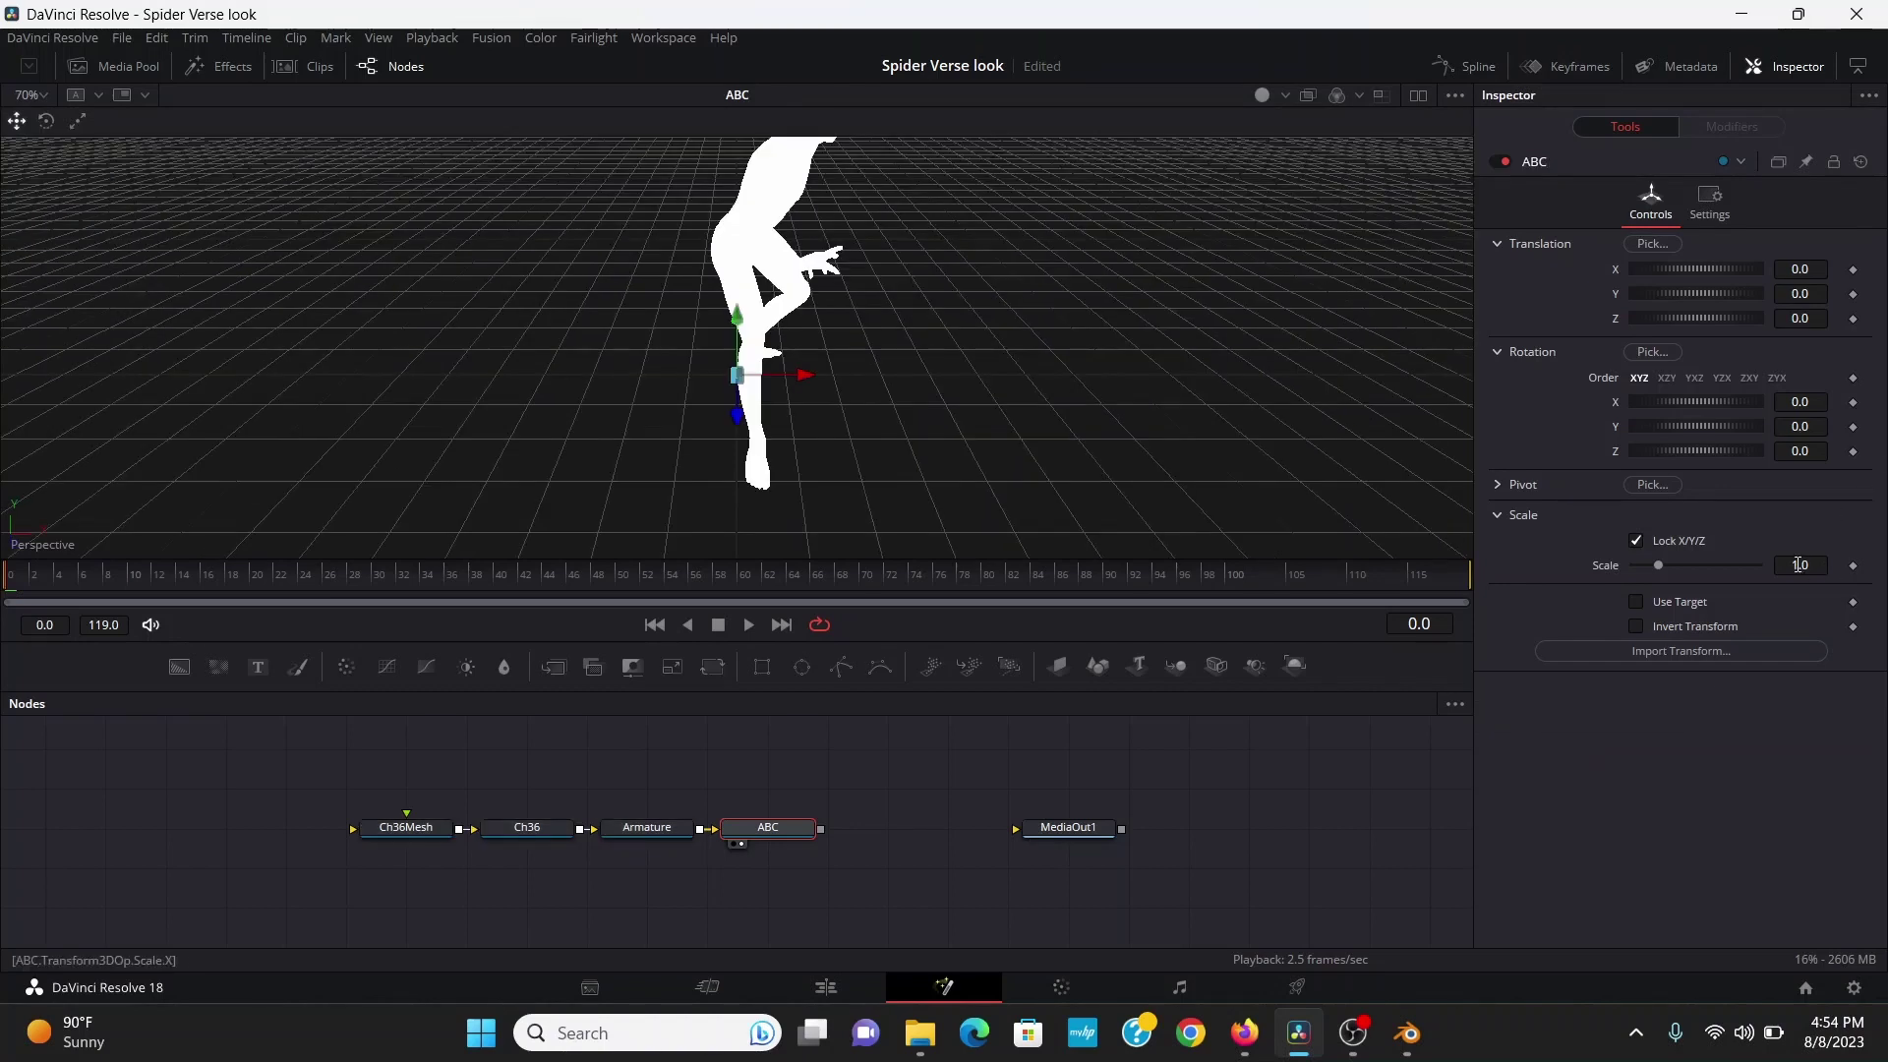
pyautogui.click(1798, 566)
pyautogui.press('Tab')
# Add a Camera 3D and Renderer 3D, positioning the camera to frame the whole figure
pyautogui.click(771, 827)
pyautogui.hotkey('shift', 'space')
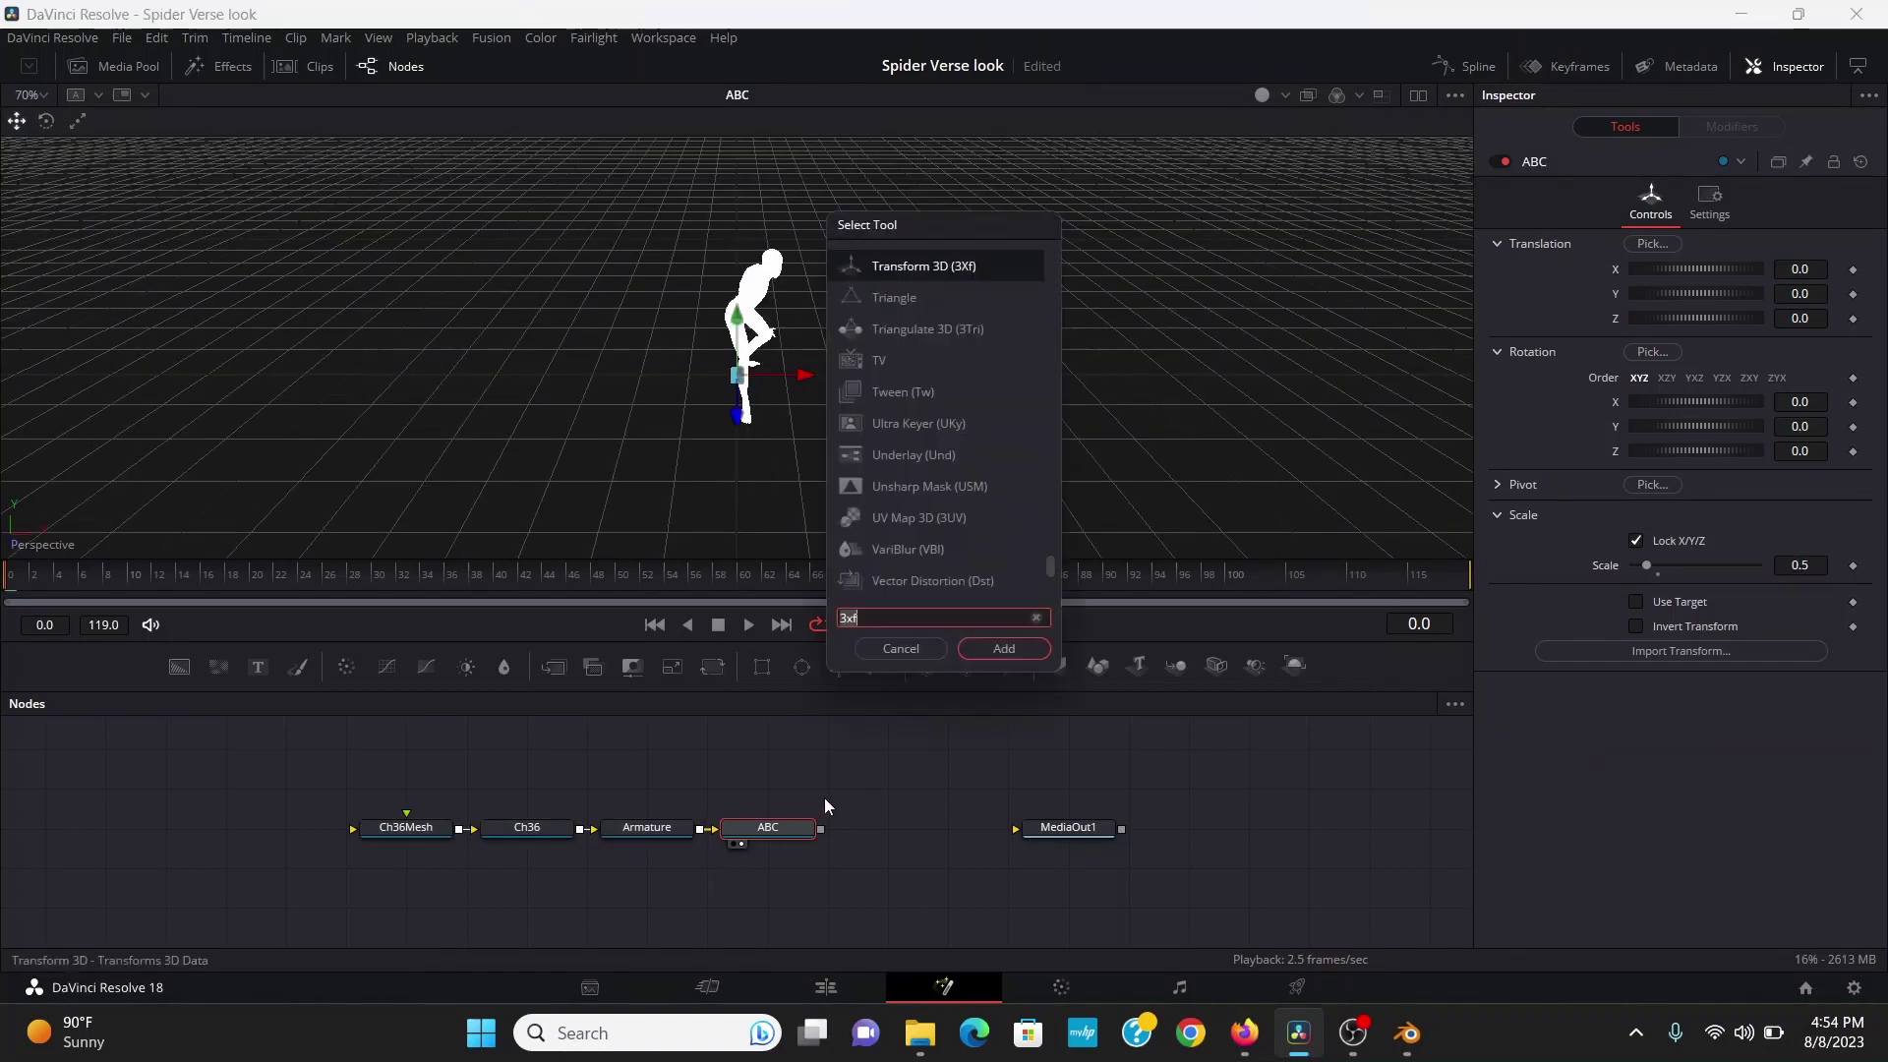
pyautogui.press('BackSpace')
pyautogui.press('BackSpace')
pyautogui.press('BackSpace')
pyautogui.write('cam')
pyautogui.press('Return')
pyautogui.hotkey('shift', 'space')
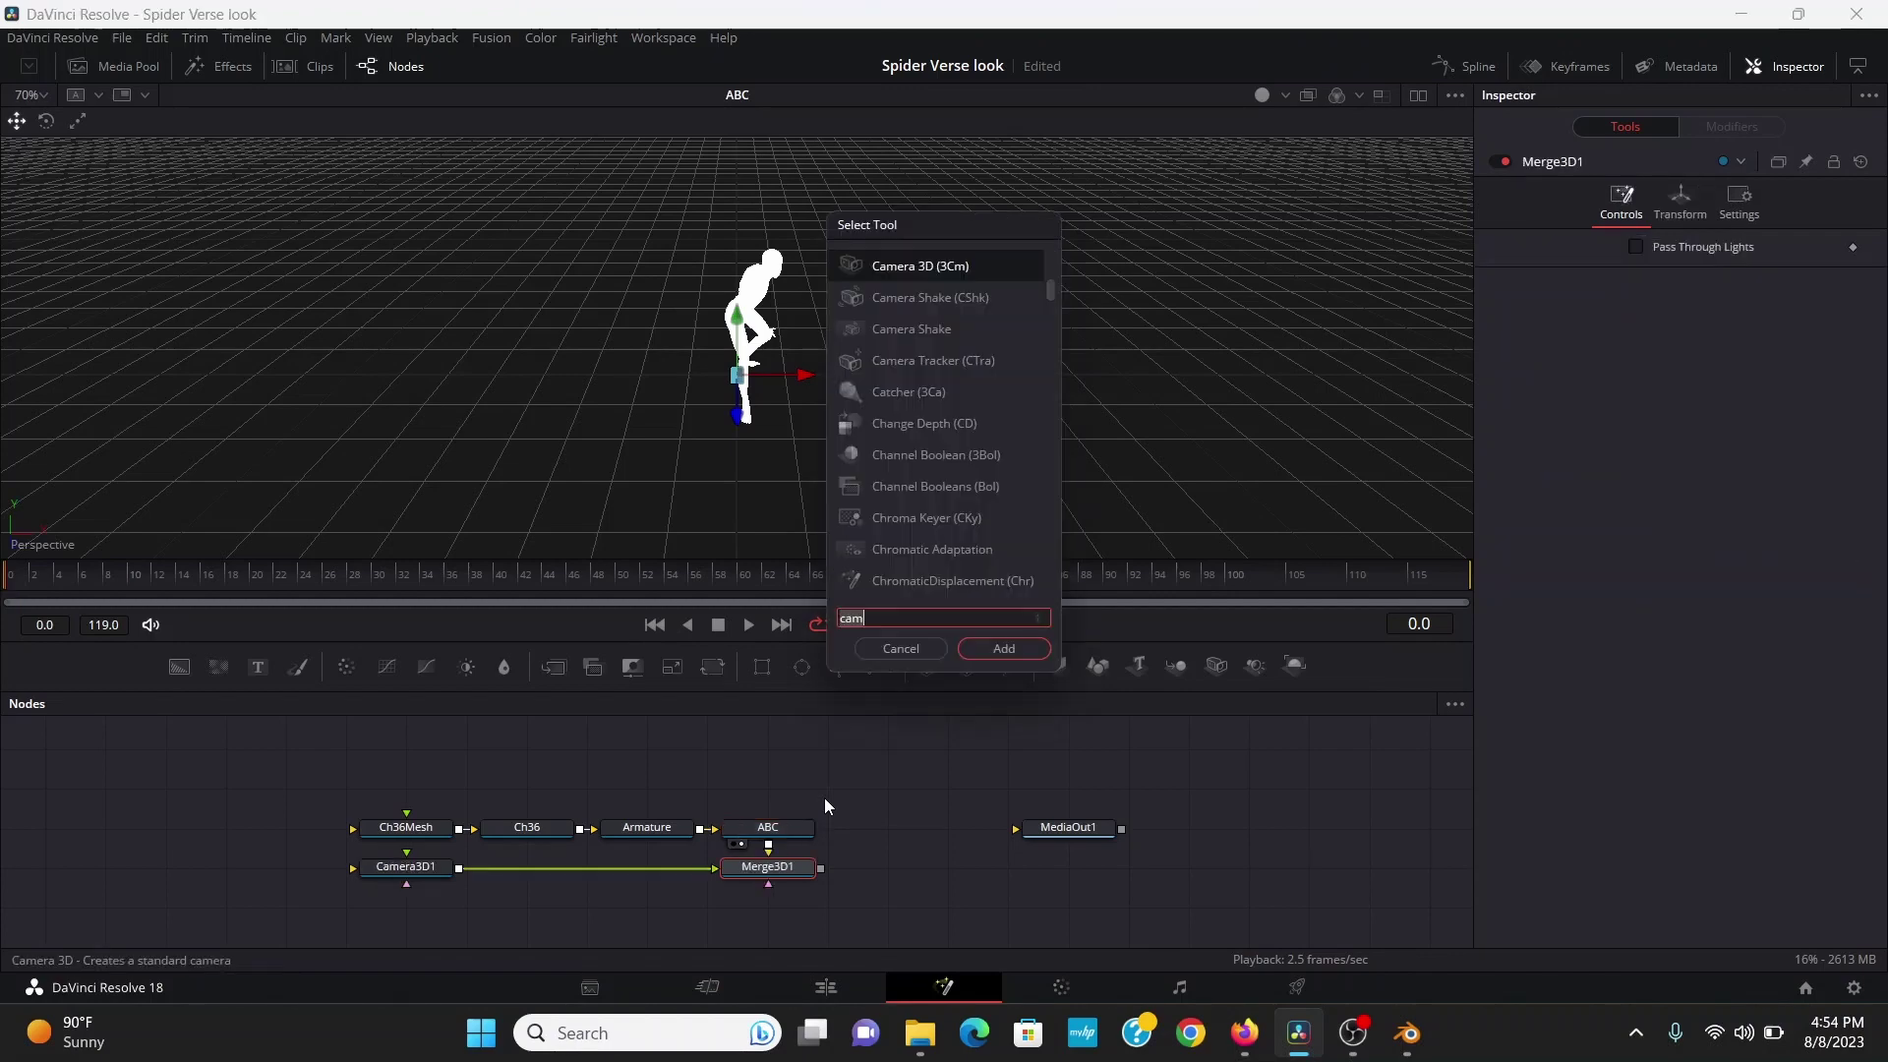
pyautogui.write('ren')
pyautogui.press('Return')
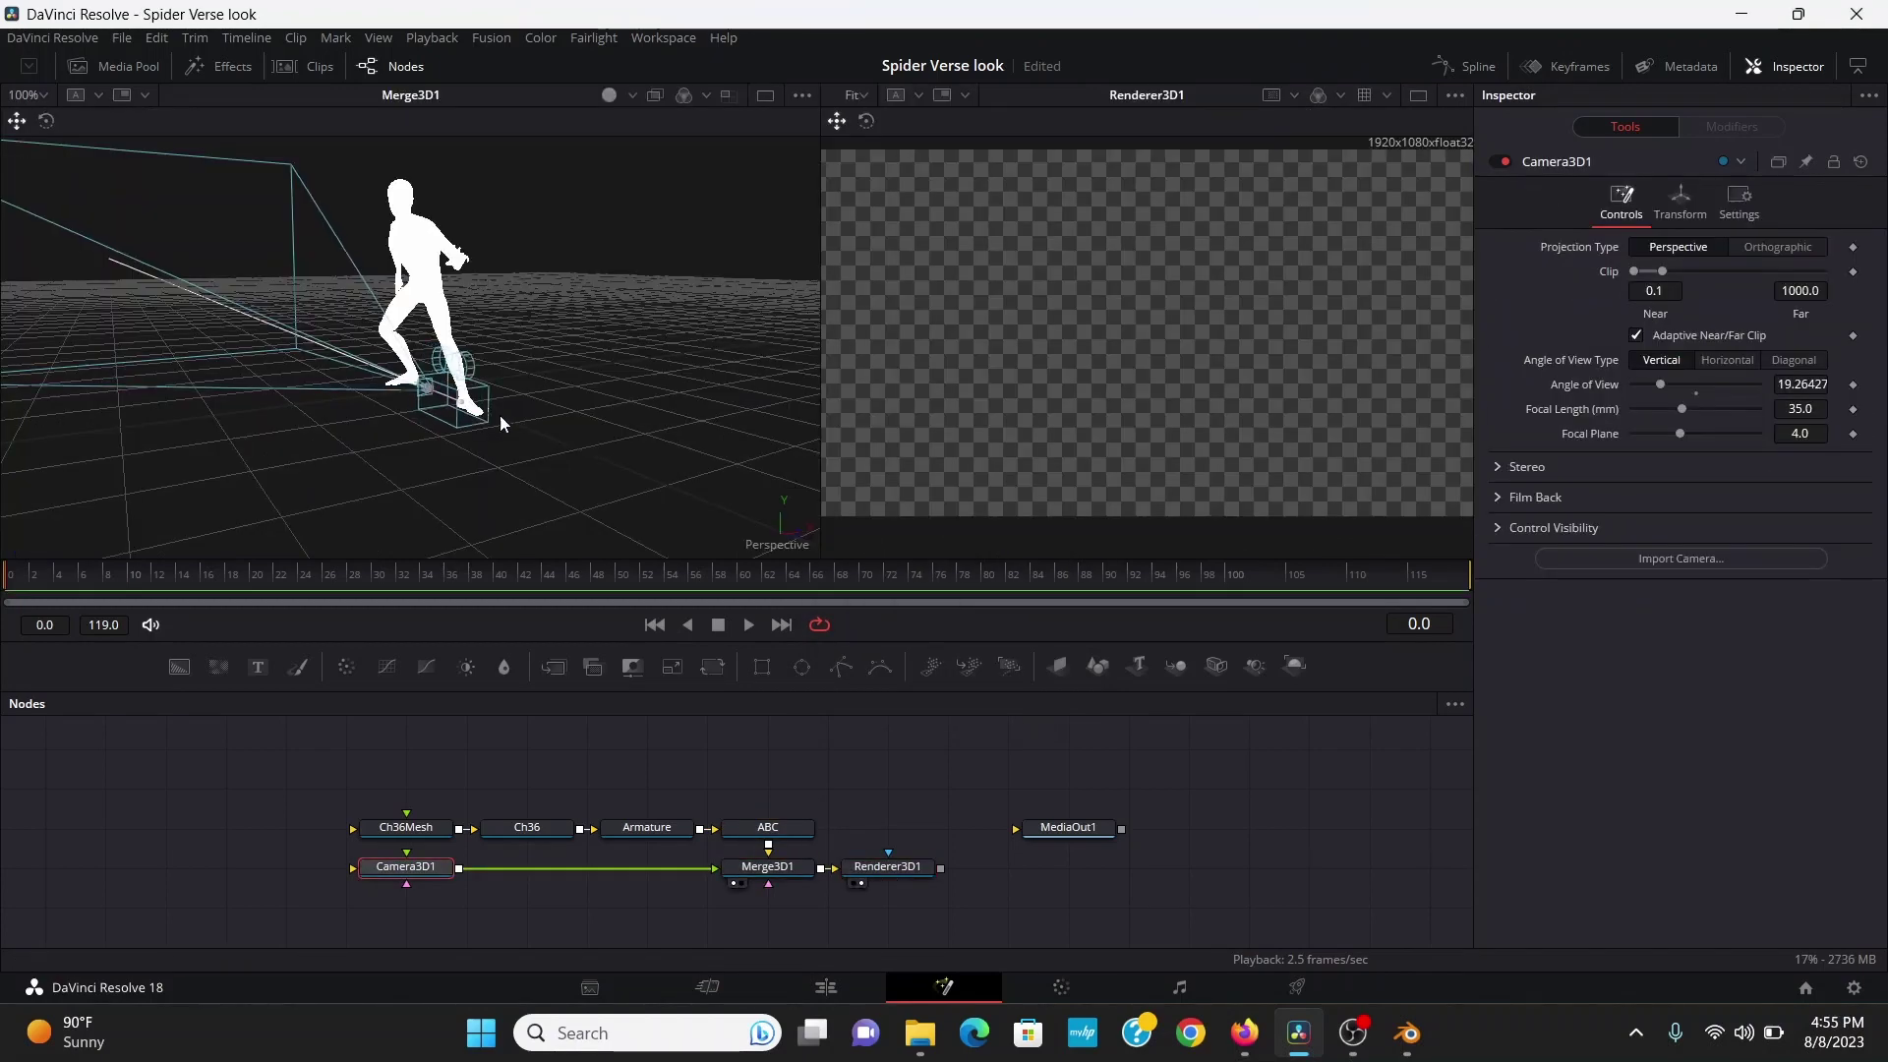
pyautogui.moveTo(500, 415); pyautogui.dragTo(723, 511)
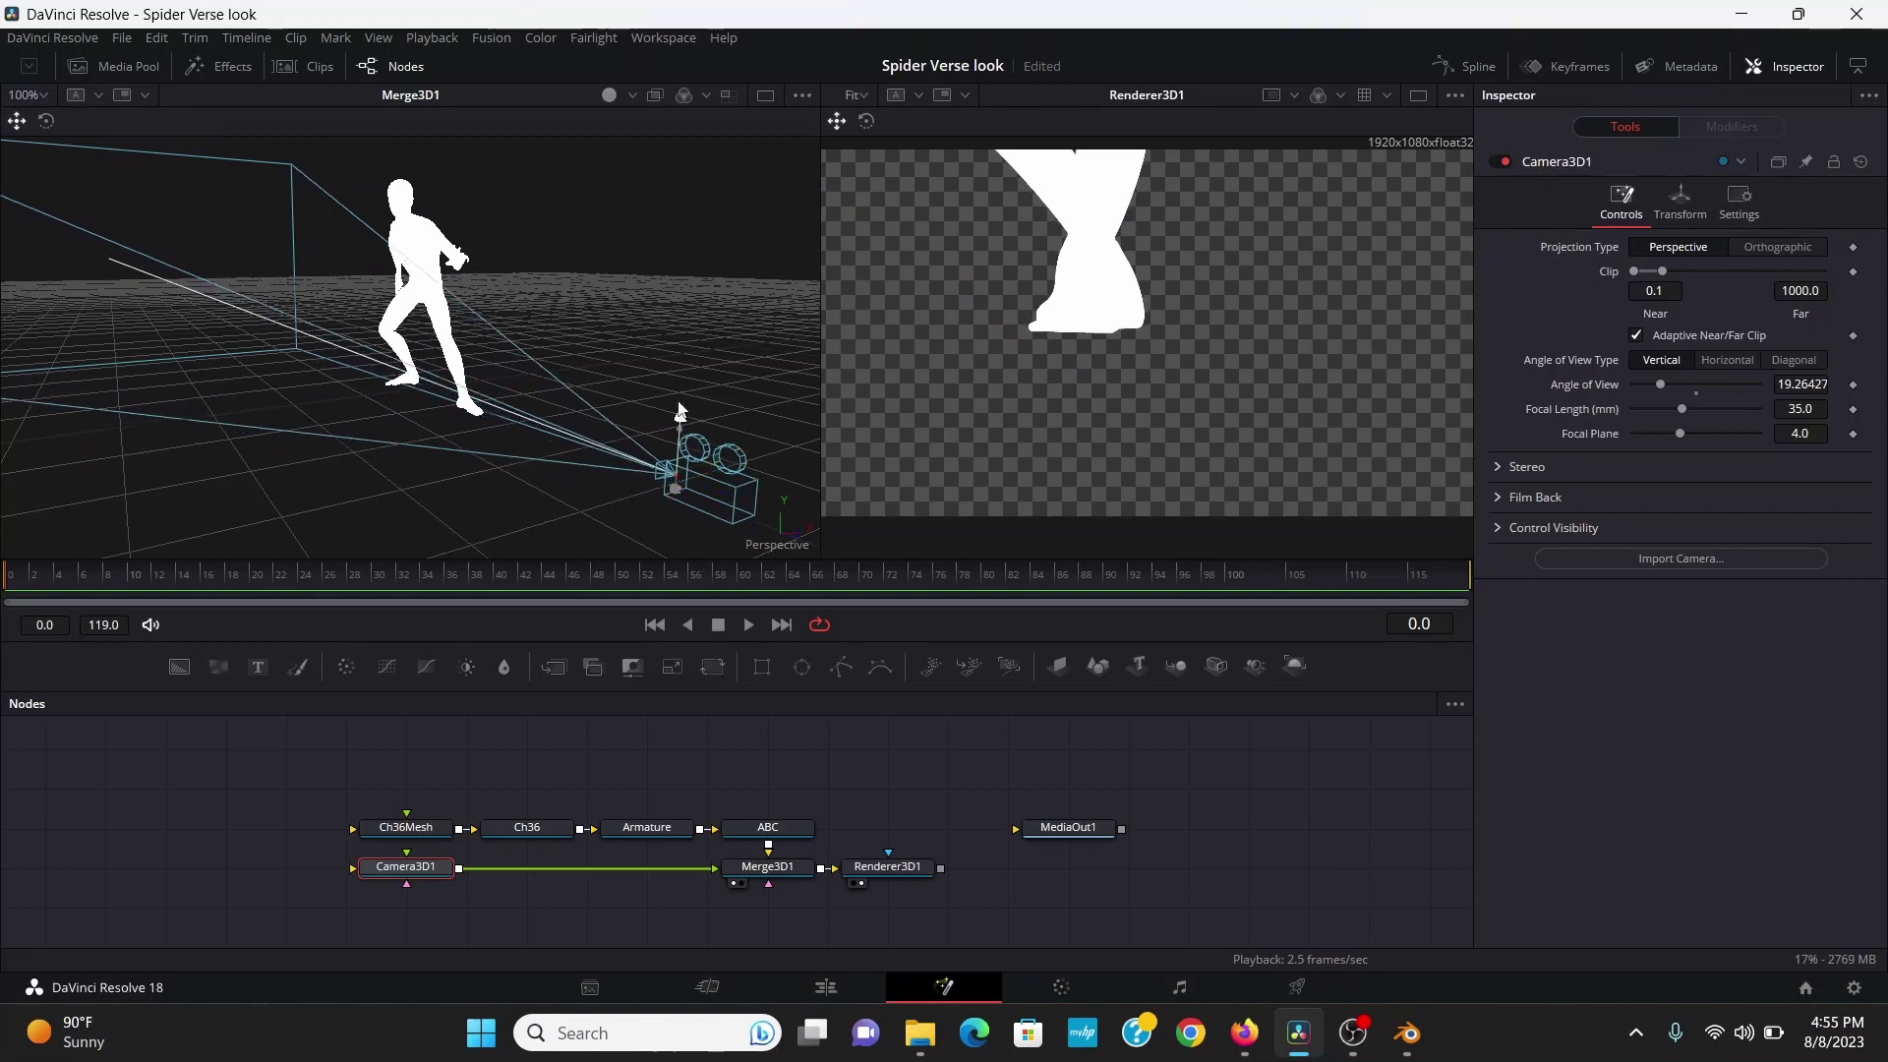
pyautogui.moveTo(679, 411); pyautogui.dragTo(688, 310)
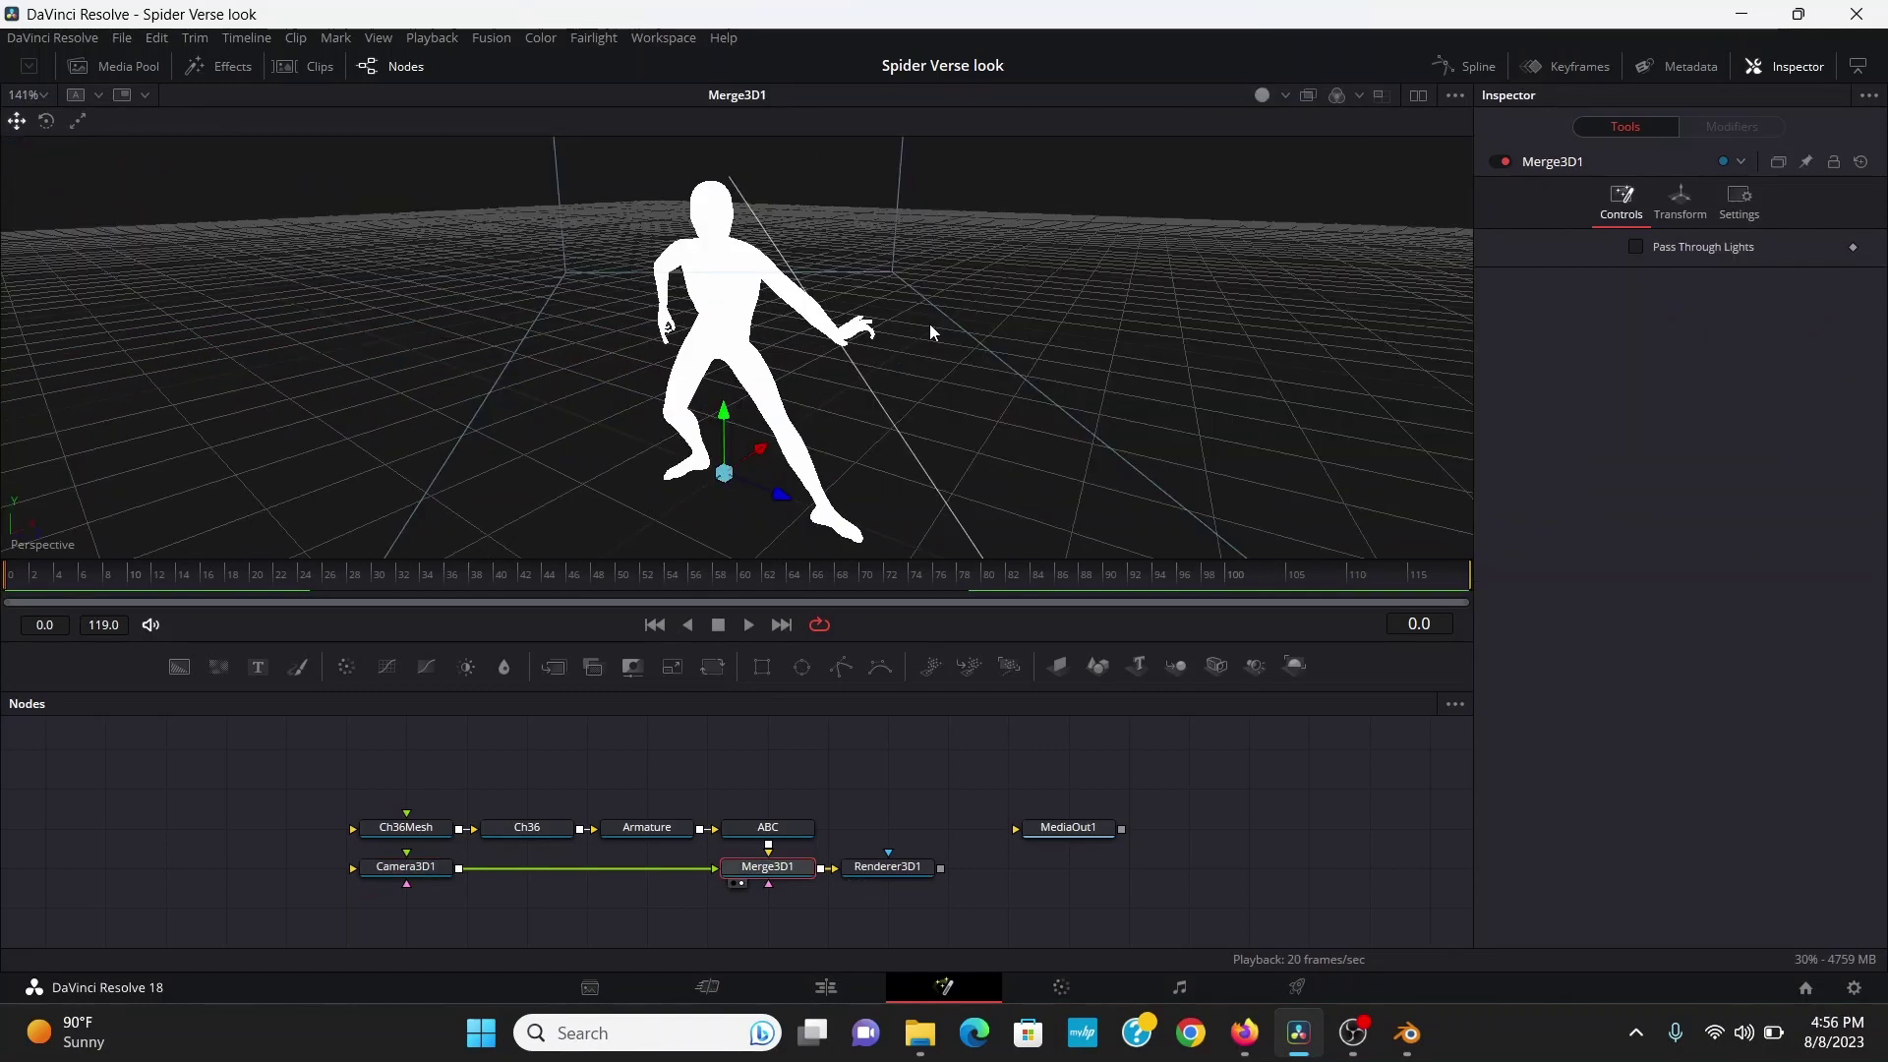
# Add the Ch36_1001 texture clip to the node graph with a Transform after it, in split viewers
pyautogui.click(131, 61)
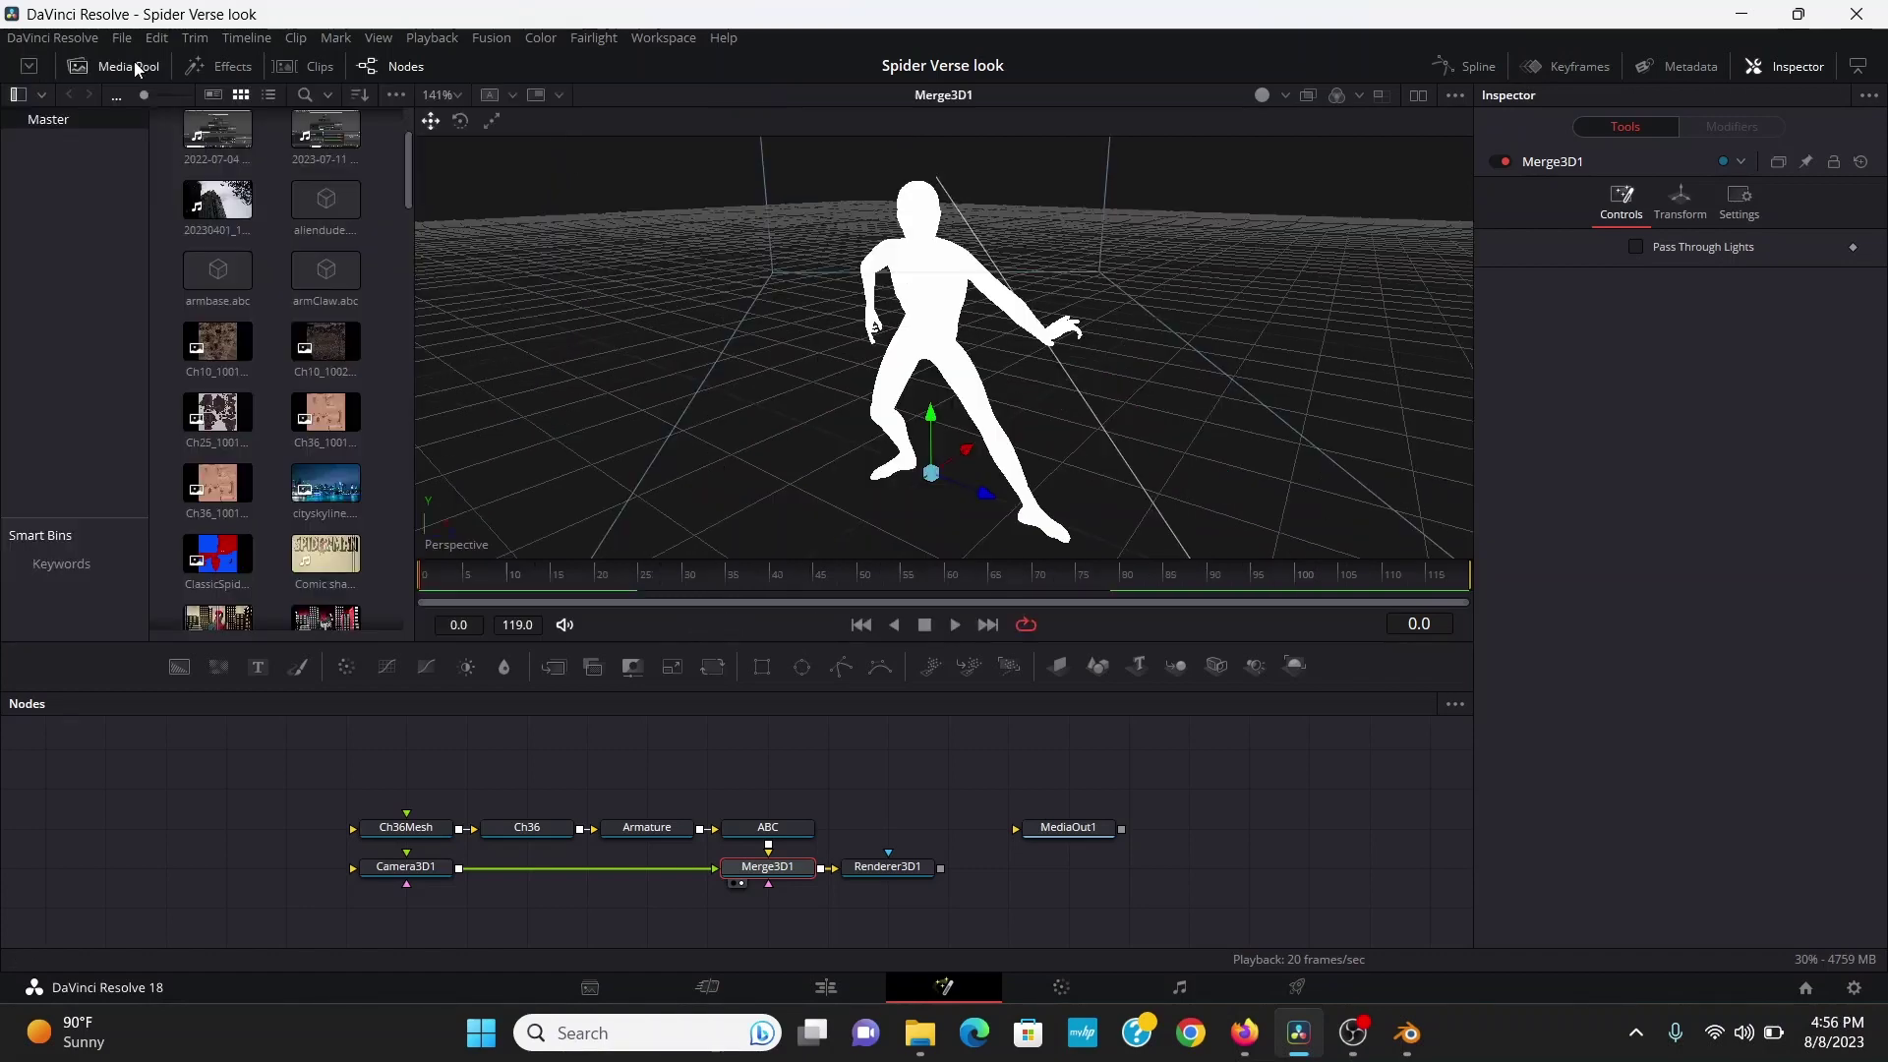
pyautogui.moveTo(326, 413); pyautogui.dragTo(226, 754)
pyautogui.click(118, 66)
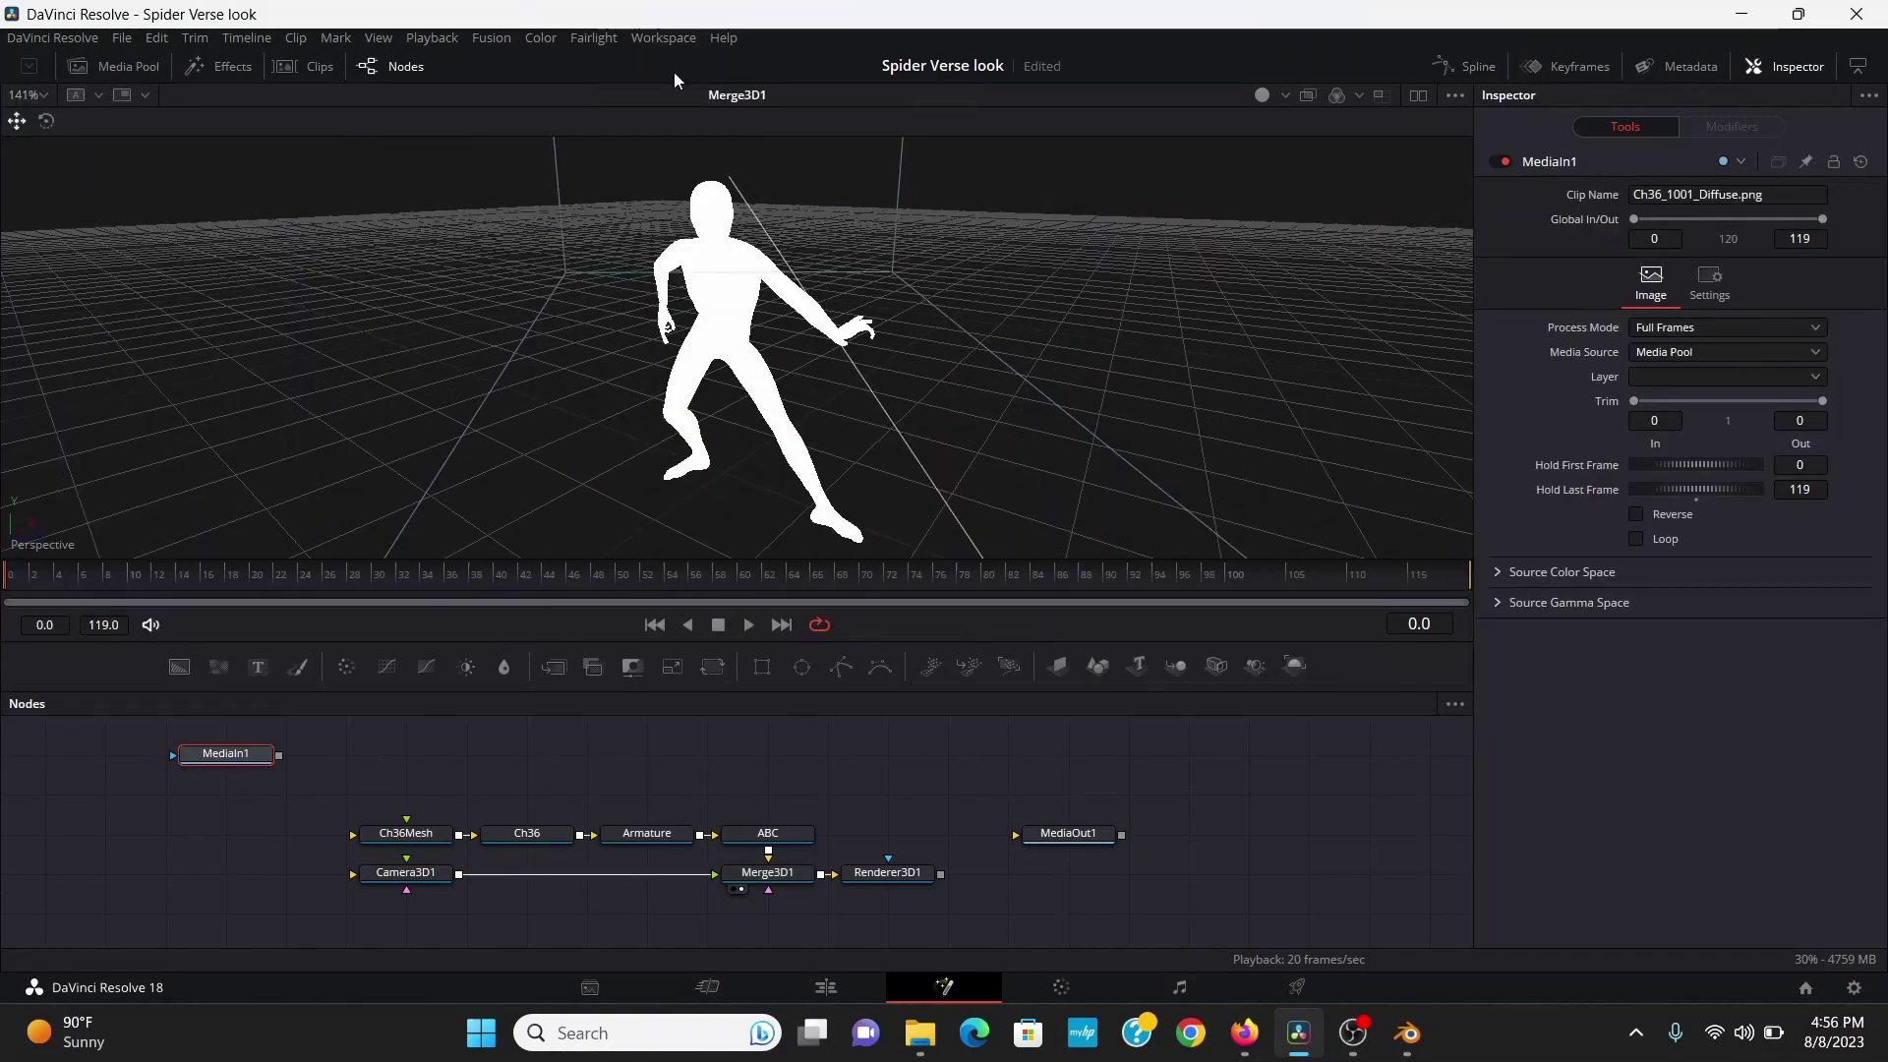
pyautogui.click(1416, 94)
pyautogui.press('1')
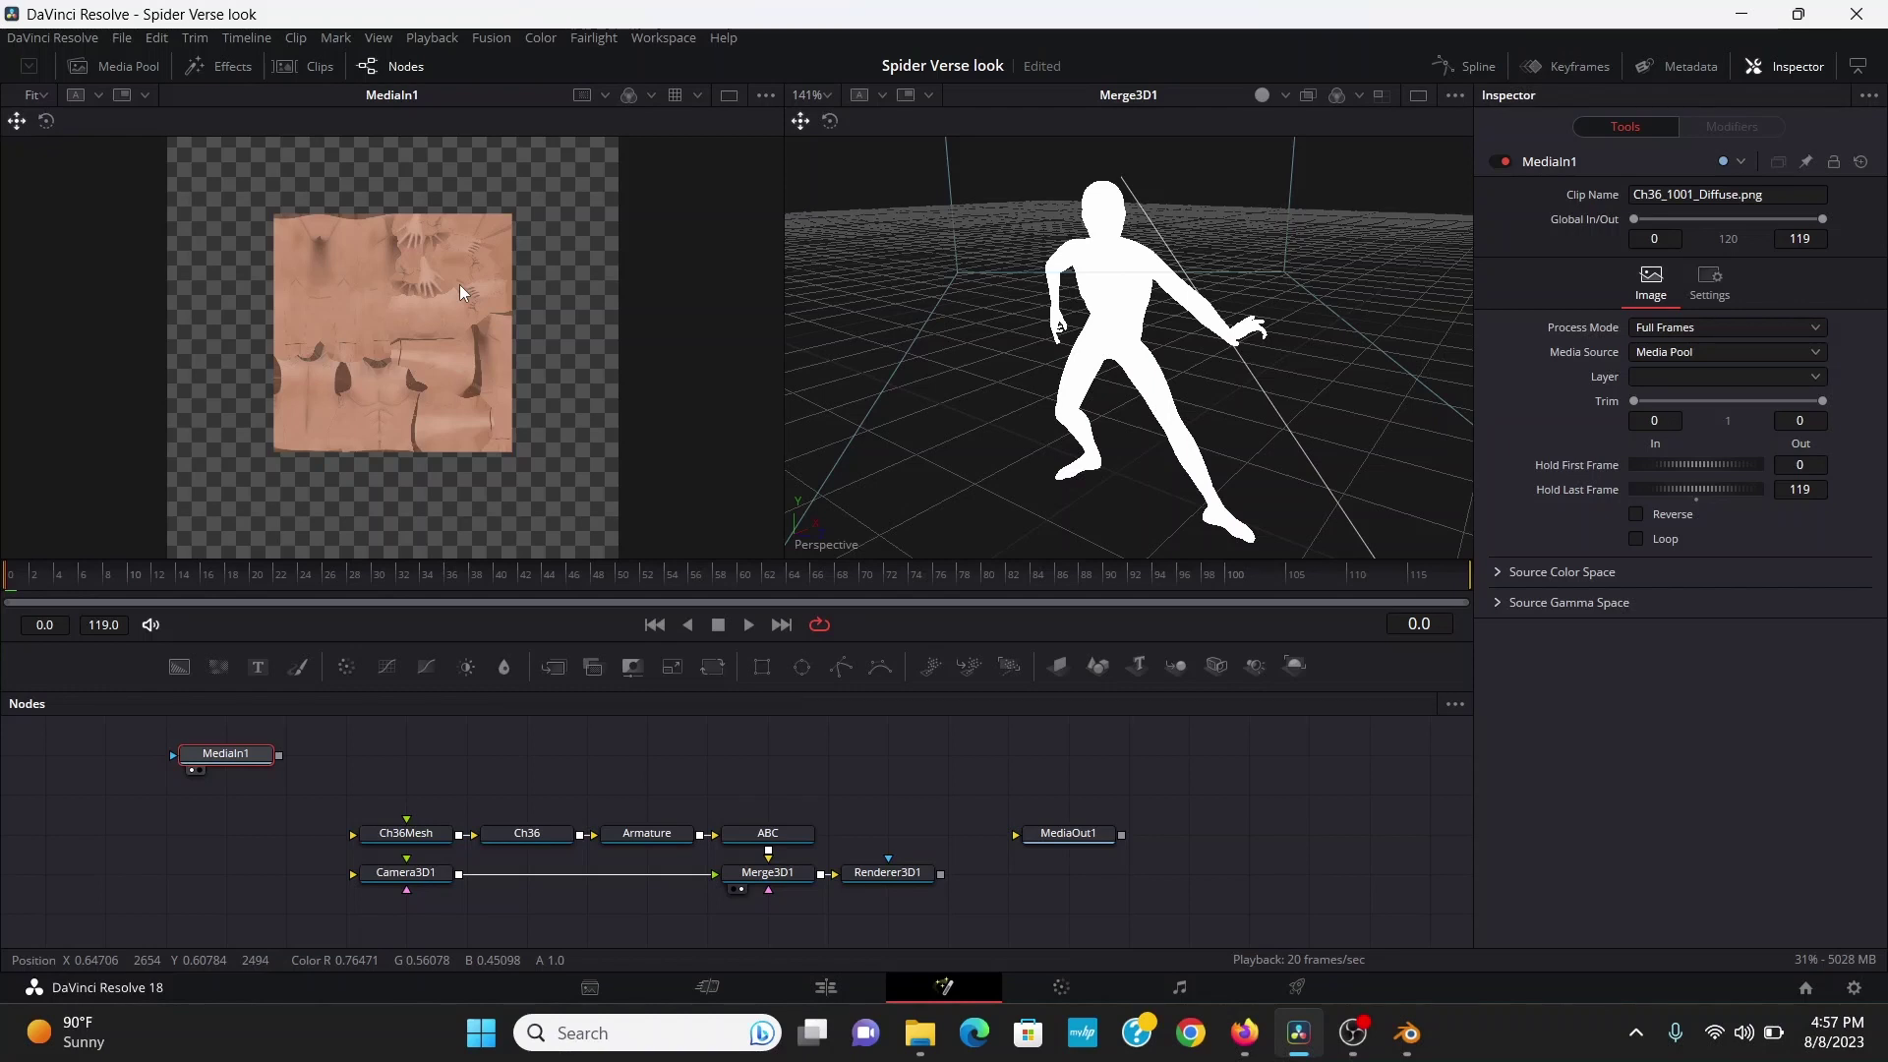
pyautogui.hotkey('shift', 'space')
pyautogui.write('xf')
pyautogui.press('Return')
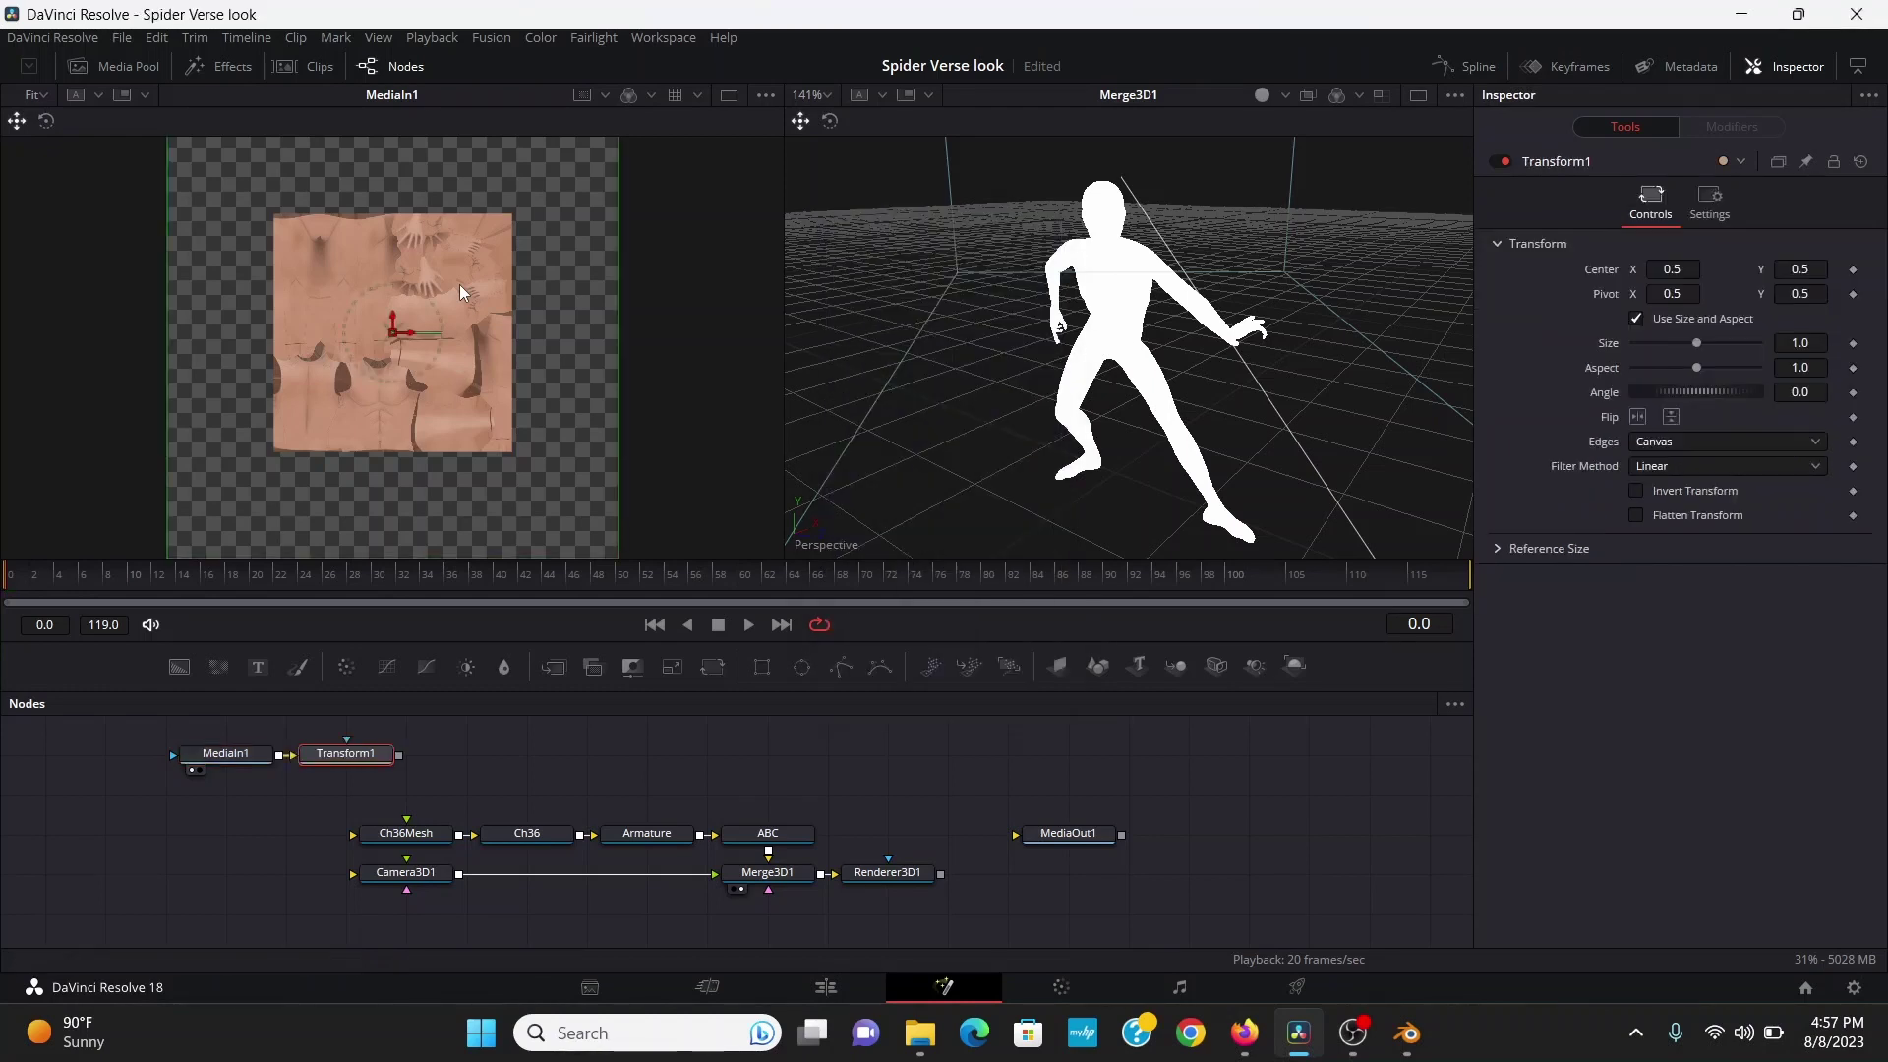
pyautogui.press('1')
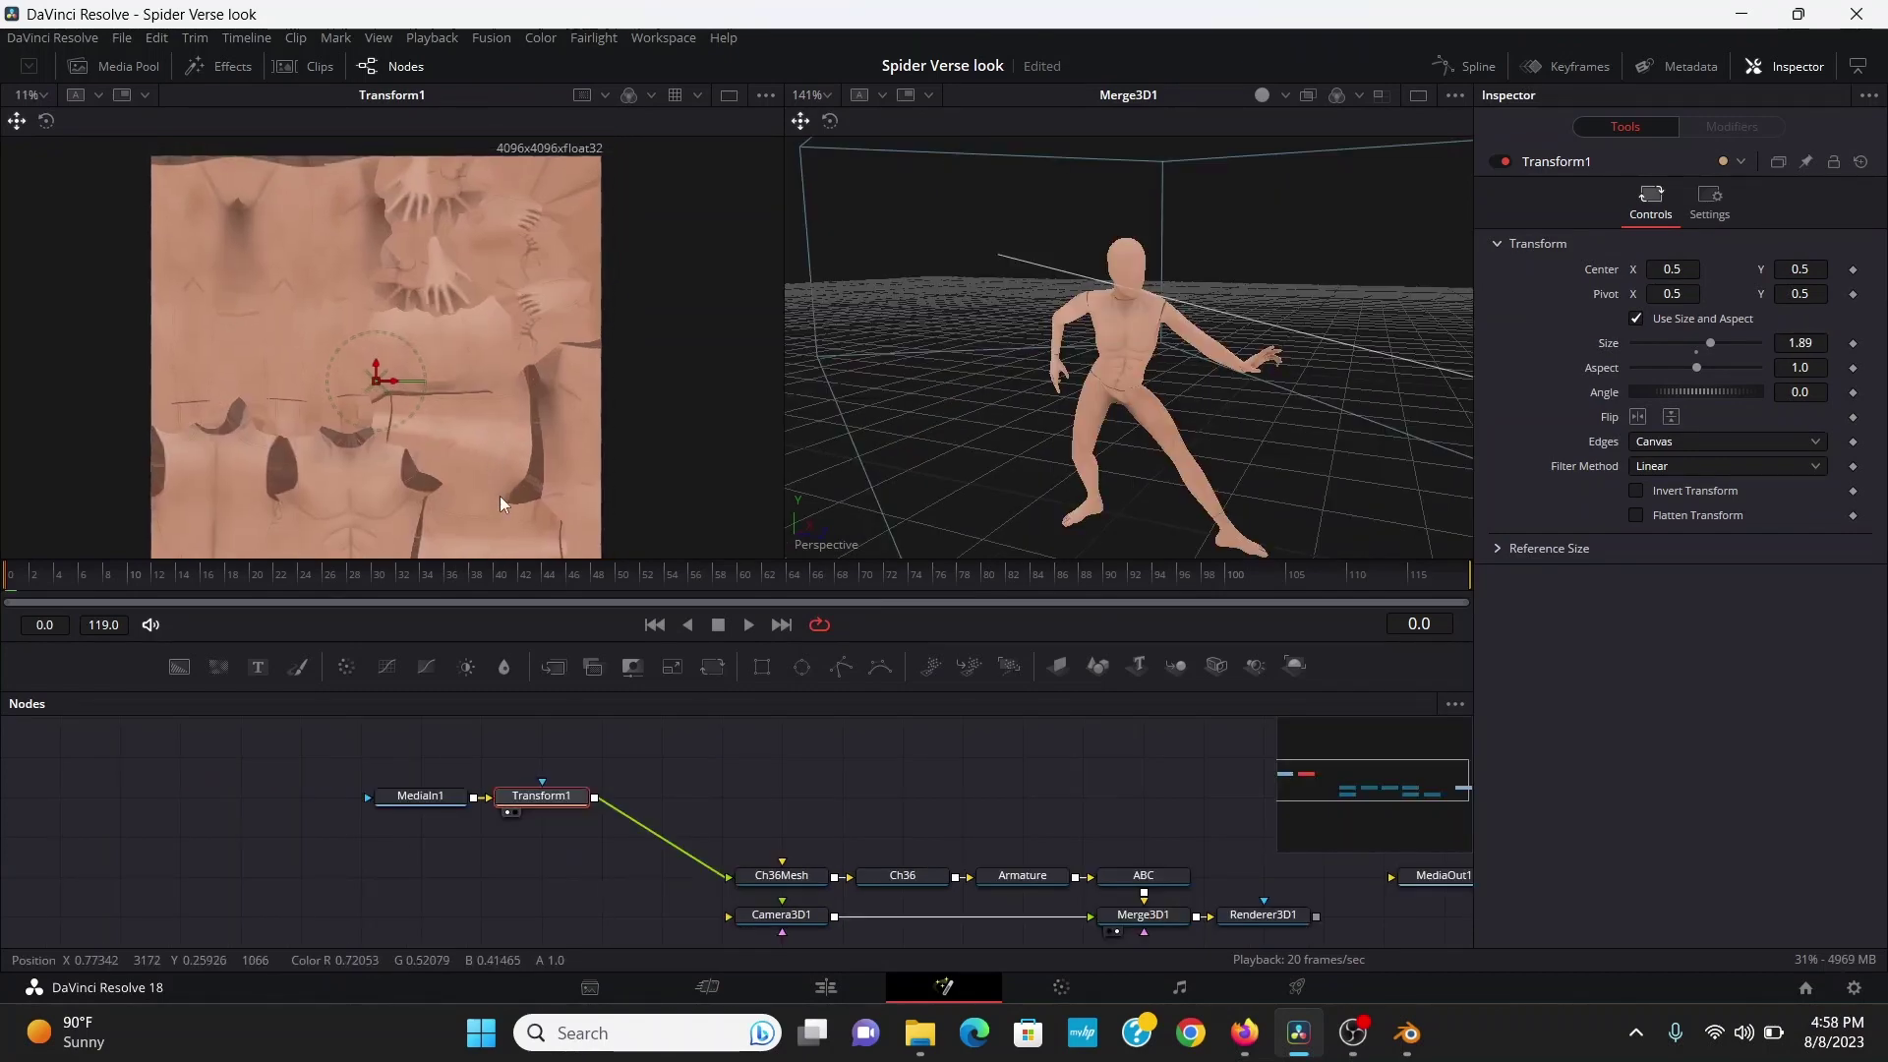
# Add a 1920×1920 Resize after Transform1 with Keep Frame Aspect, fitted in the left viewer
pyautogui.hotkey('shift', 'space')
pyautogui.write('resize')
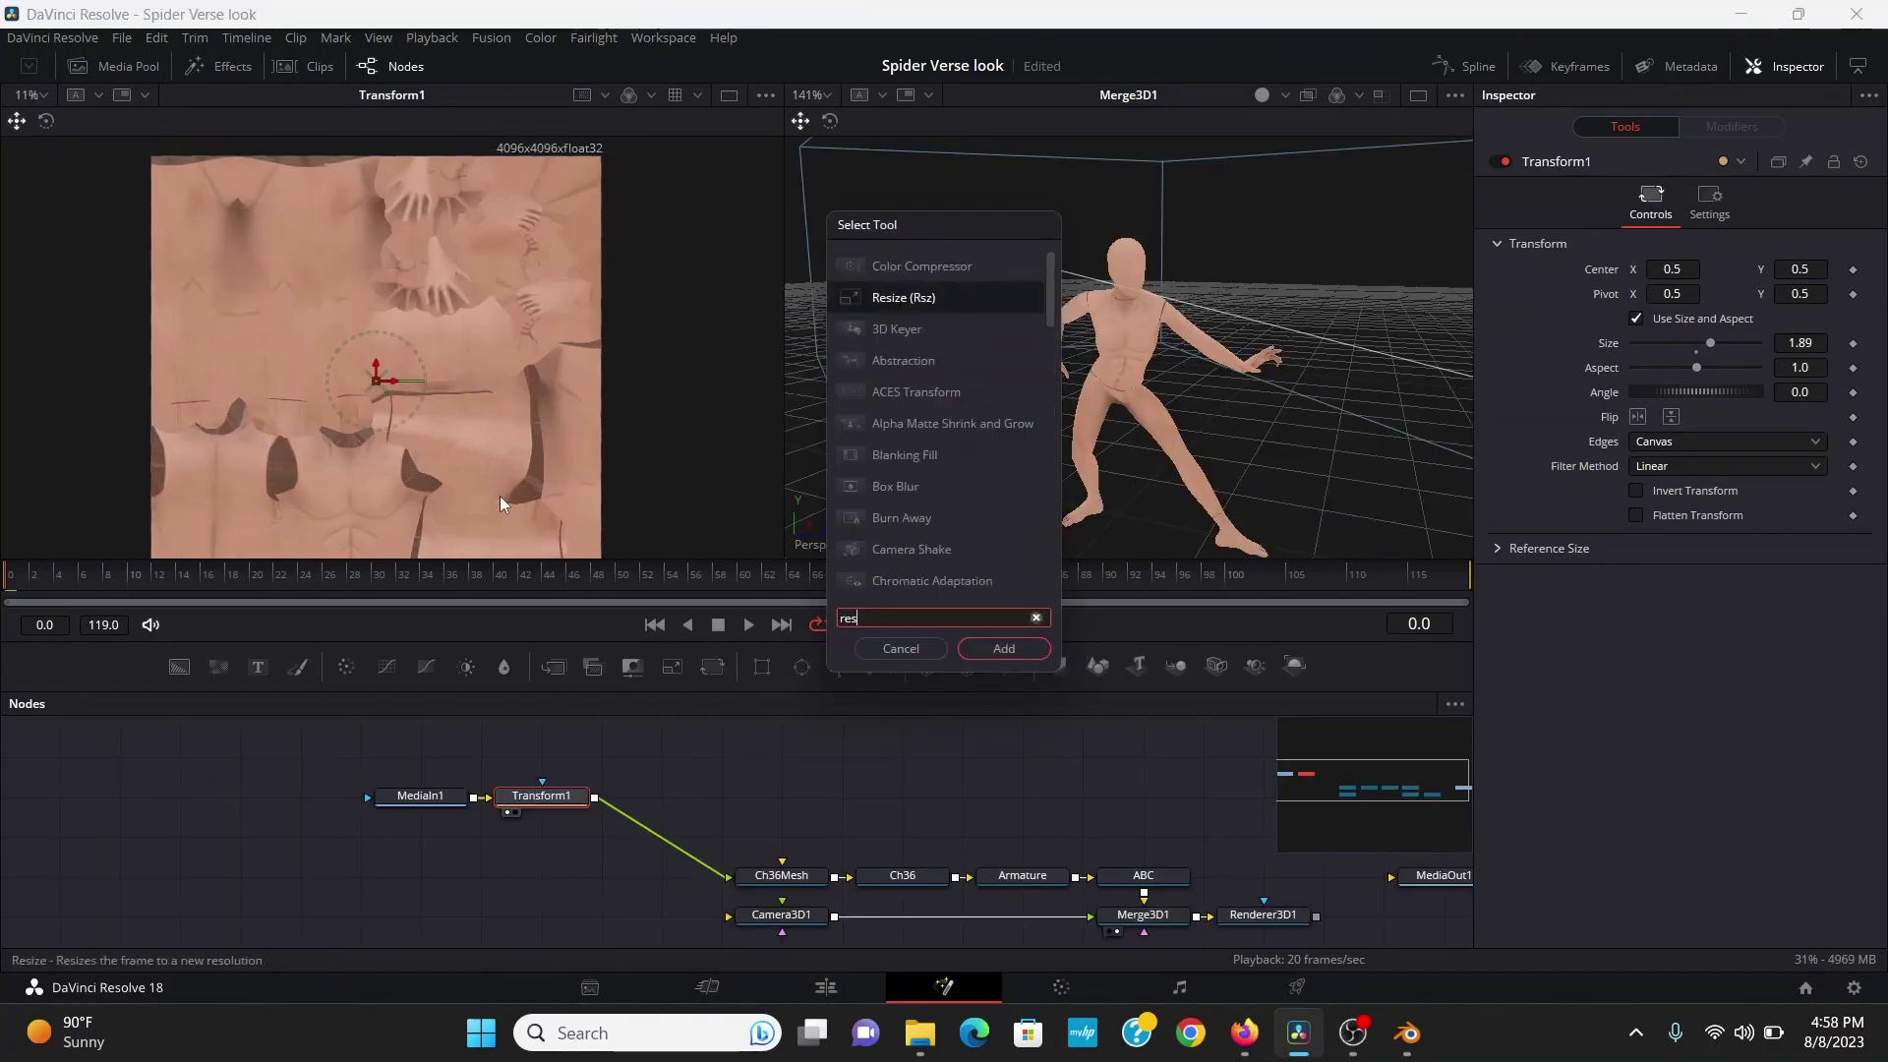
pyautogui.press('Return')
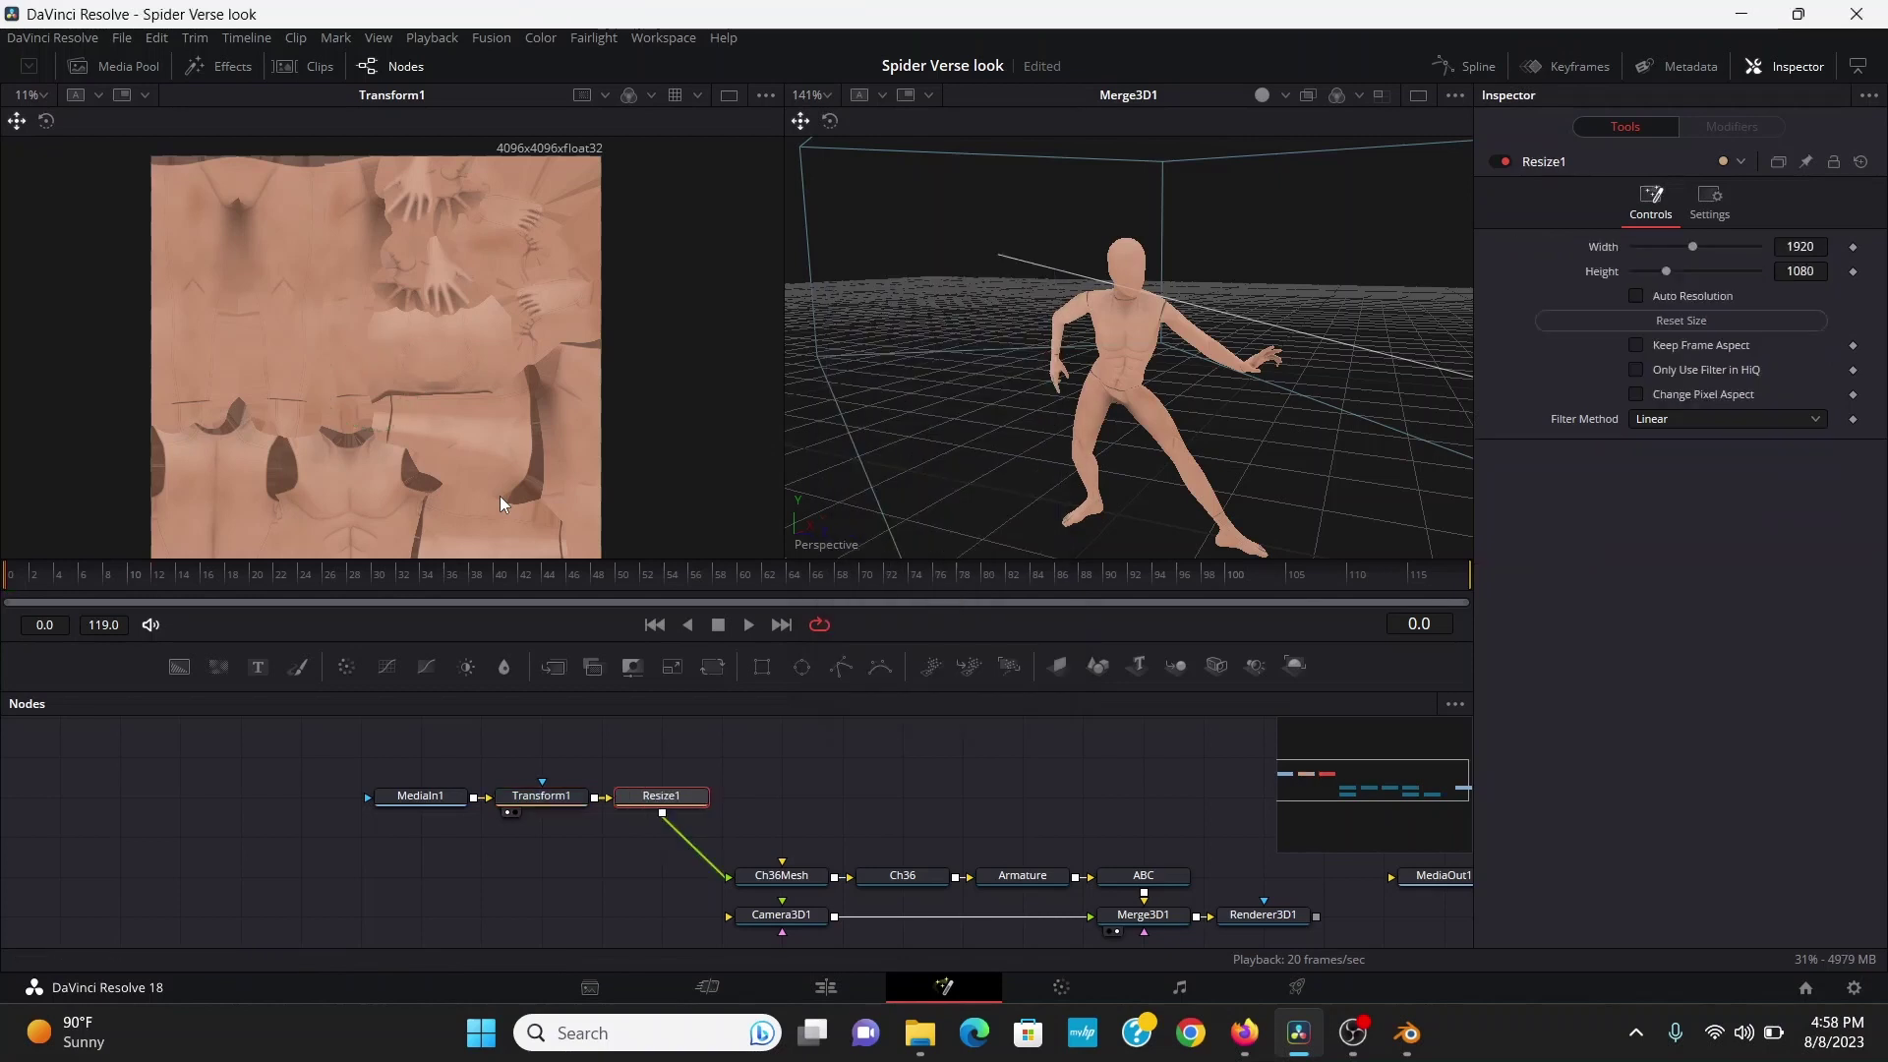
pyautogui.click(1636, 346)
pyautogui.press('1')
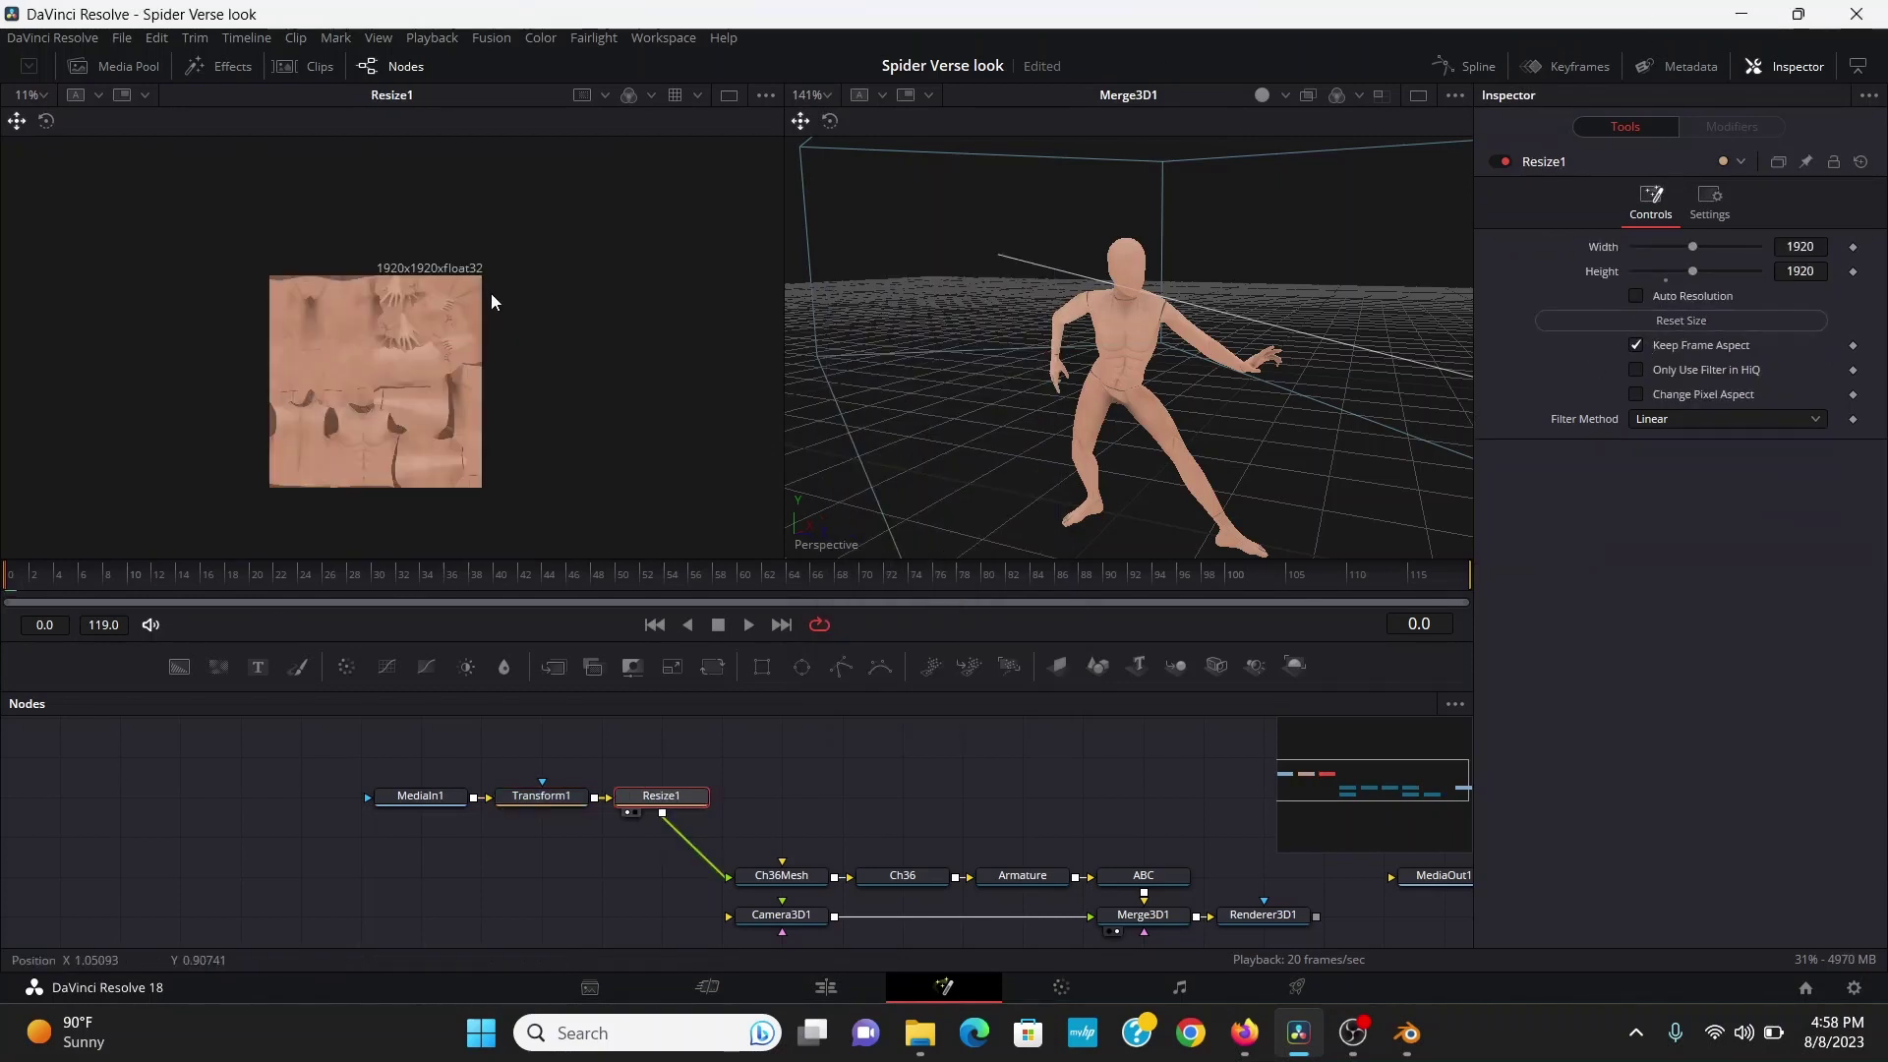
pyautogui.hotkey('ctrl', 'f')
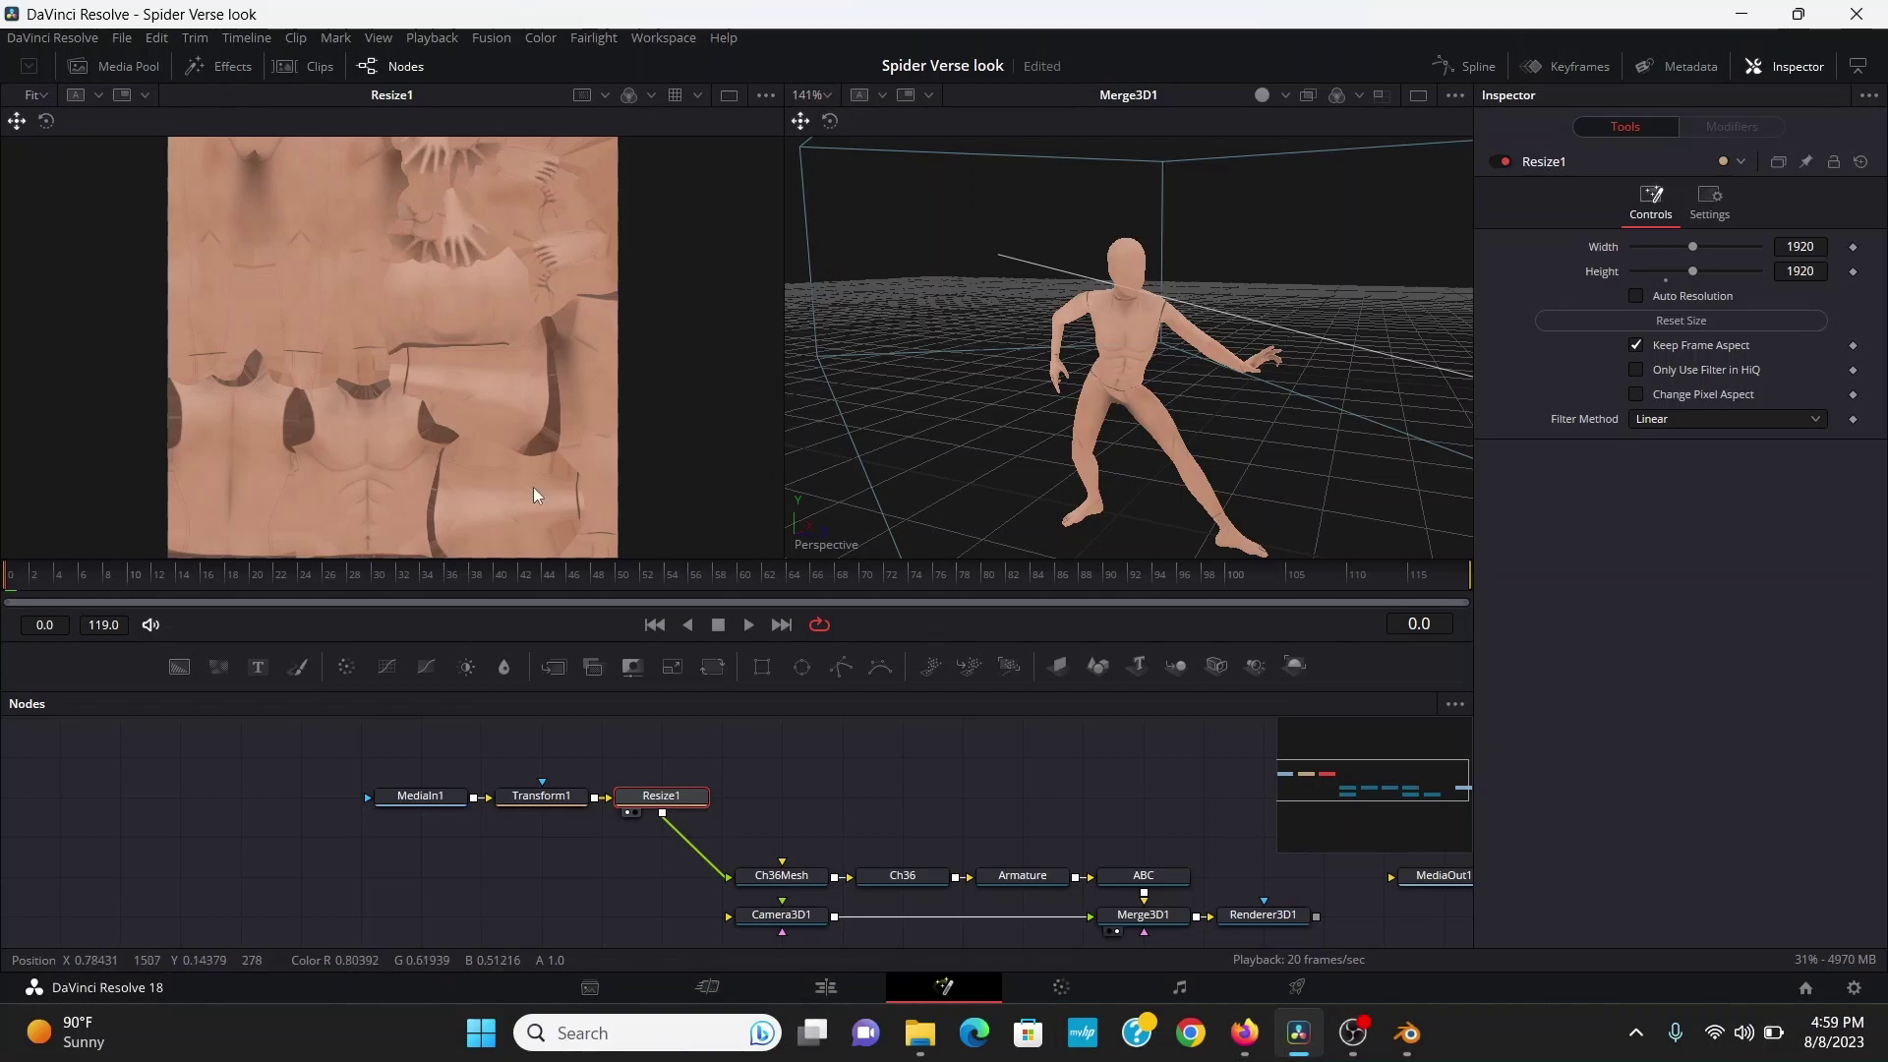
# Insert a Color Corrector node after Resize1
pyautogui.hotkey('shift', 'space')
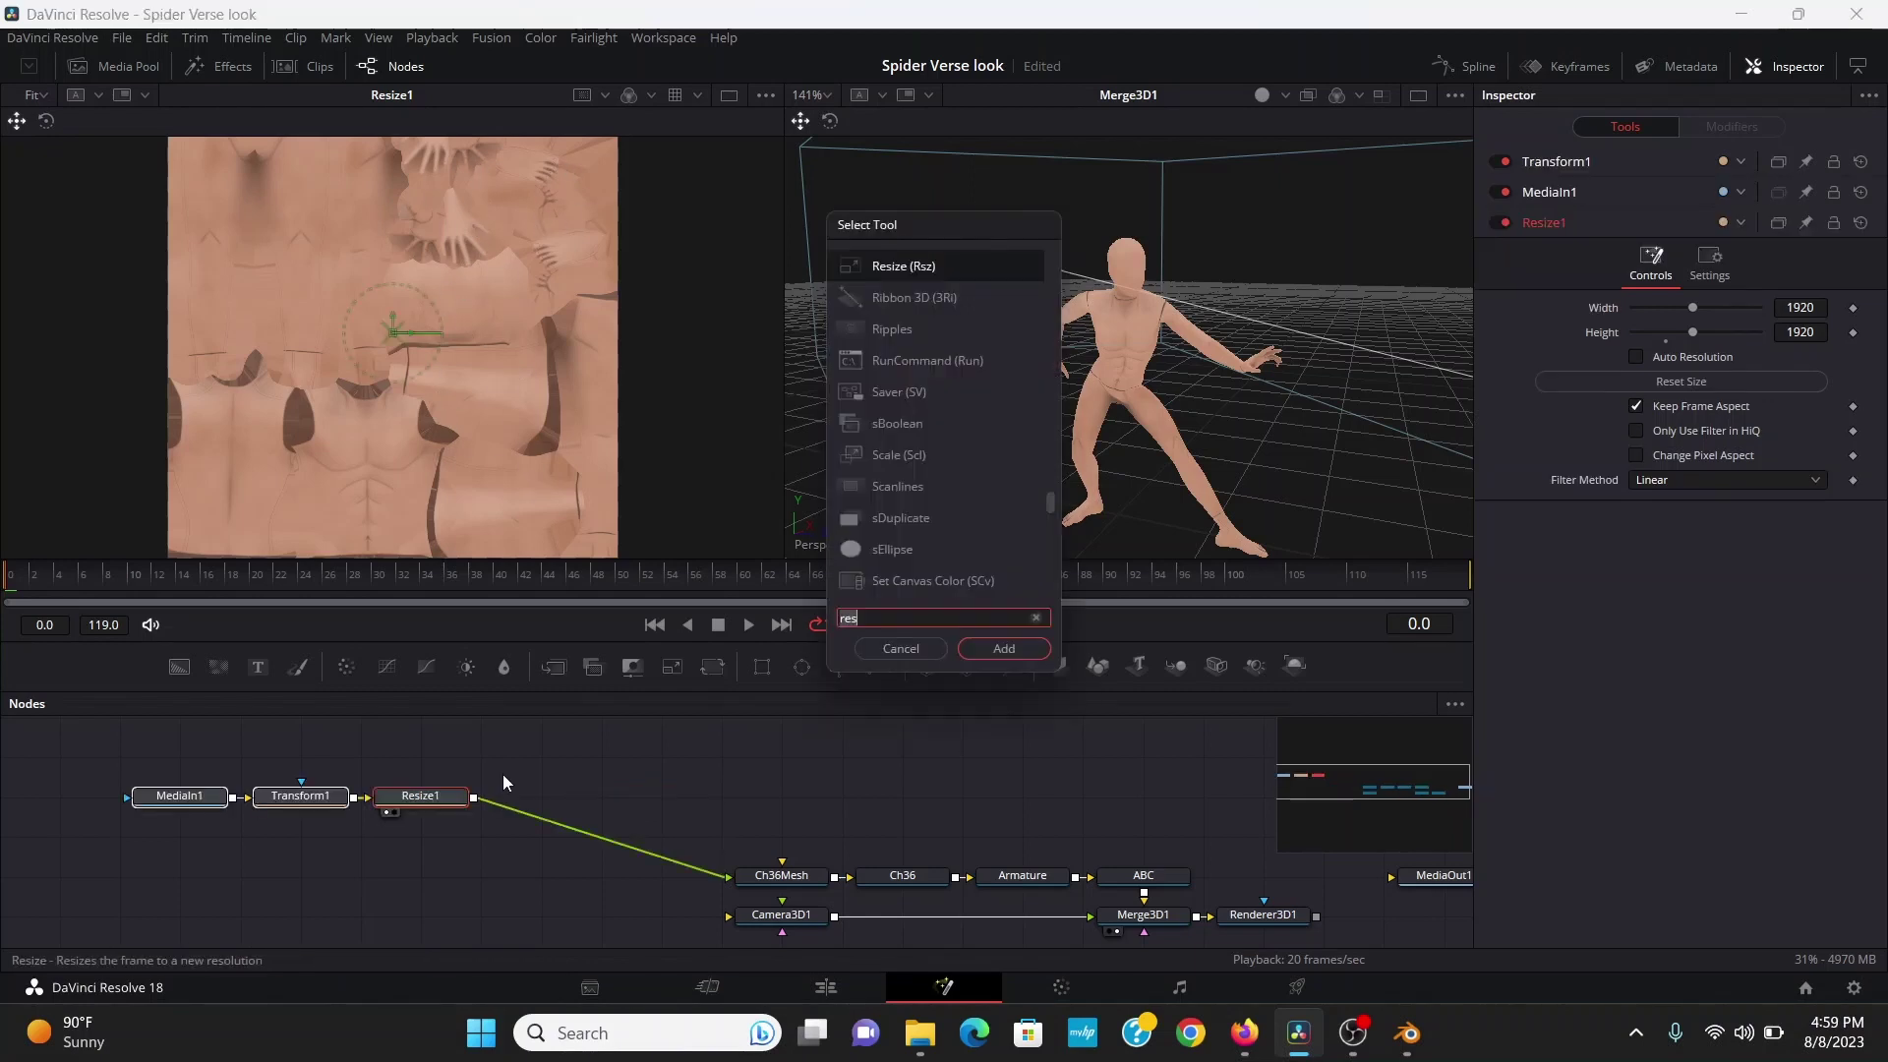
pyautogui.write('cc')
pyautogui.press('Return')
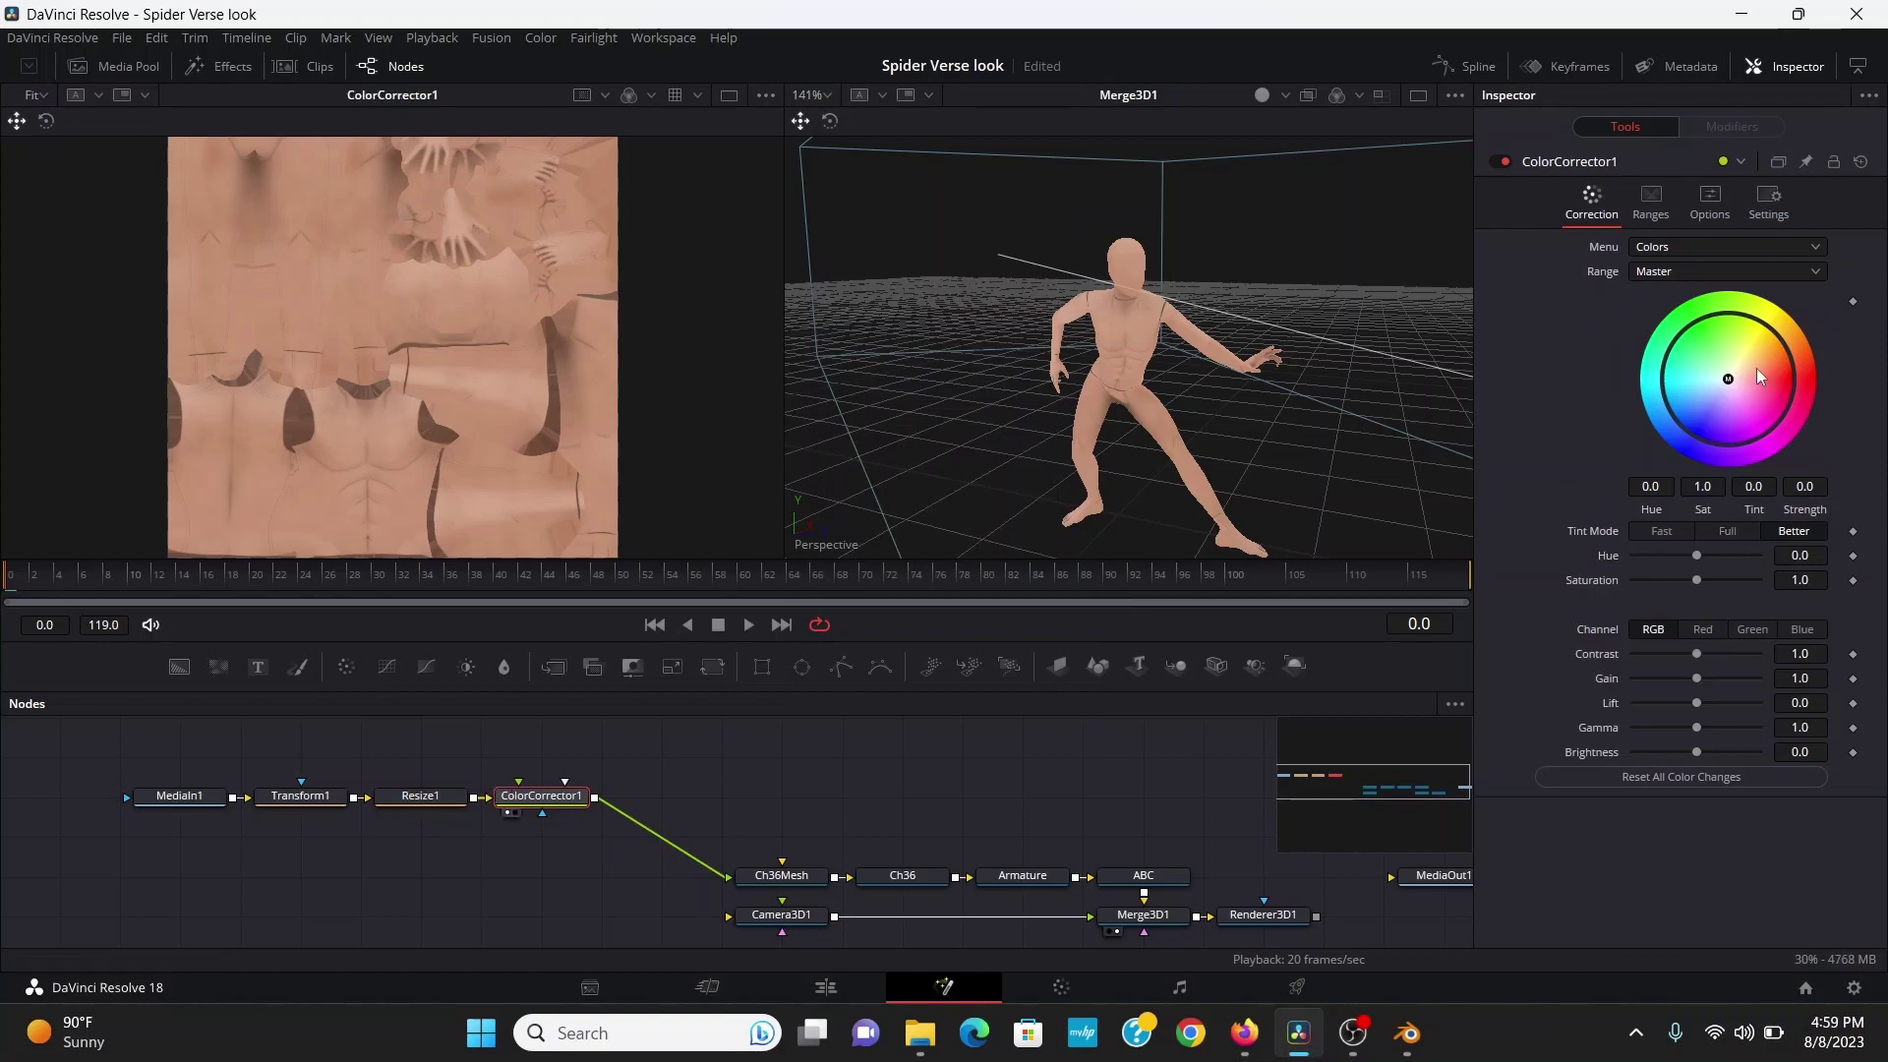
# Tint ColorCorrector1 red and darken it, then add ColorCorrector2 fed from Resize1
pyautogui.moveTo(1756, 368); pyautogui.dragTo(1784, 386)
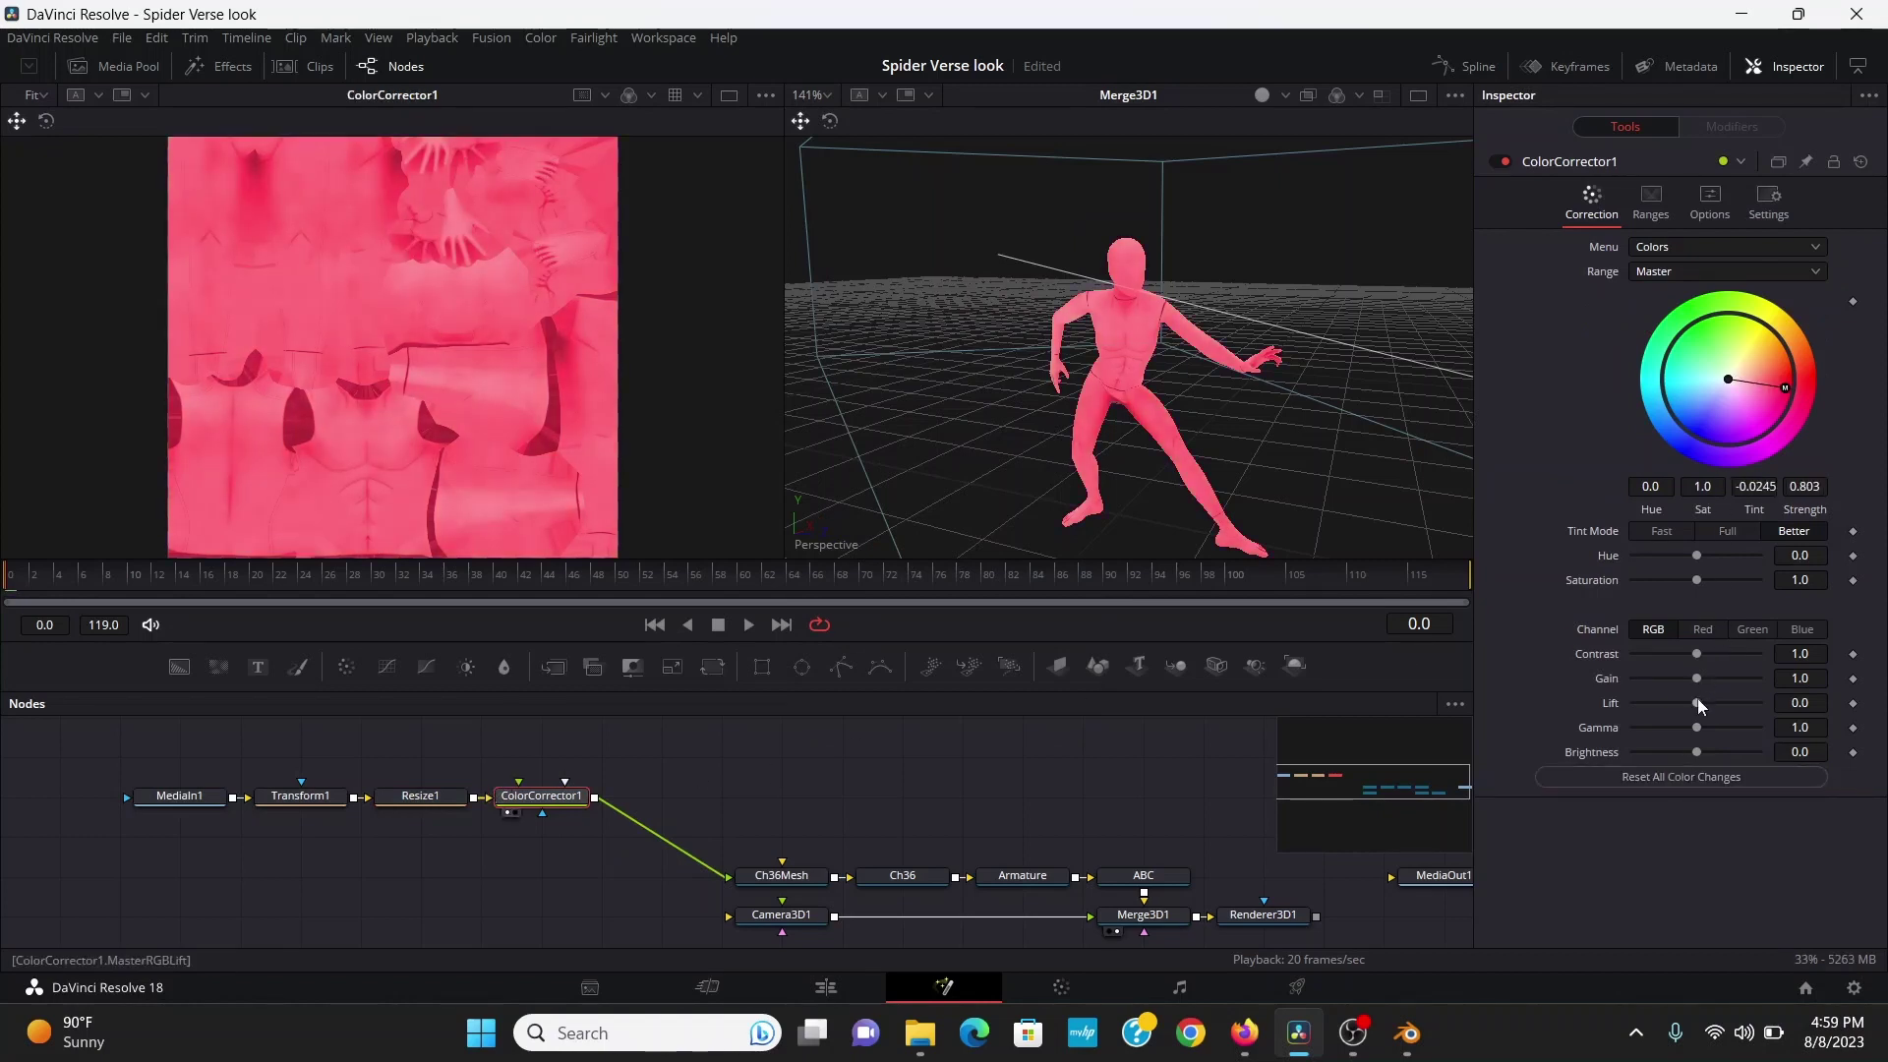
pyautogui.moveTo(1696, 702); pyautogui.dragTo(1674, 705)
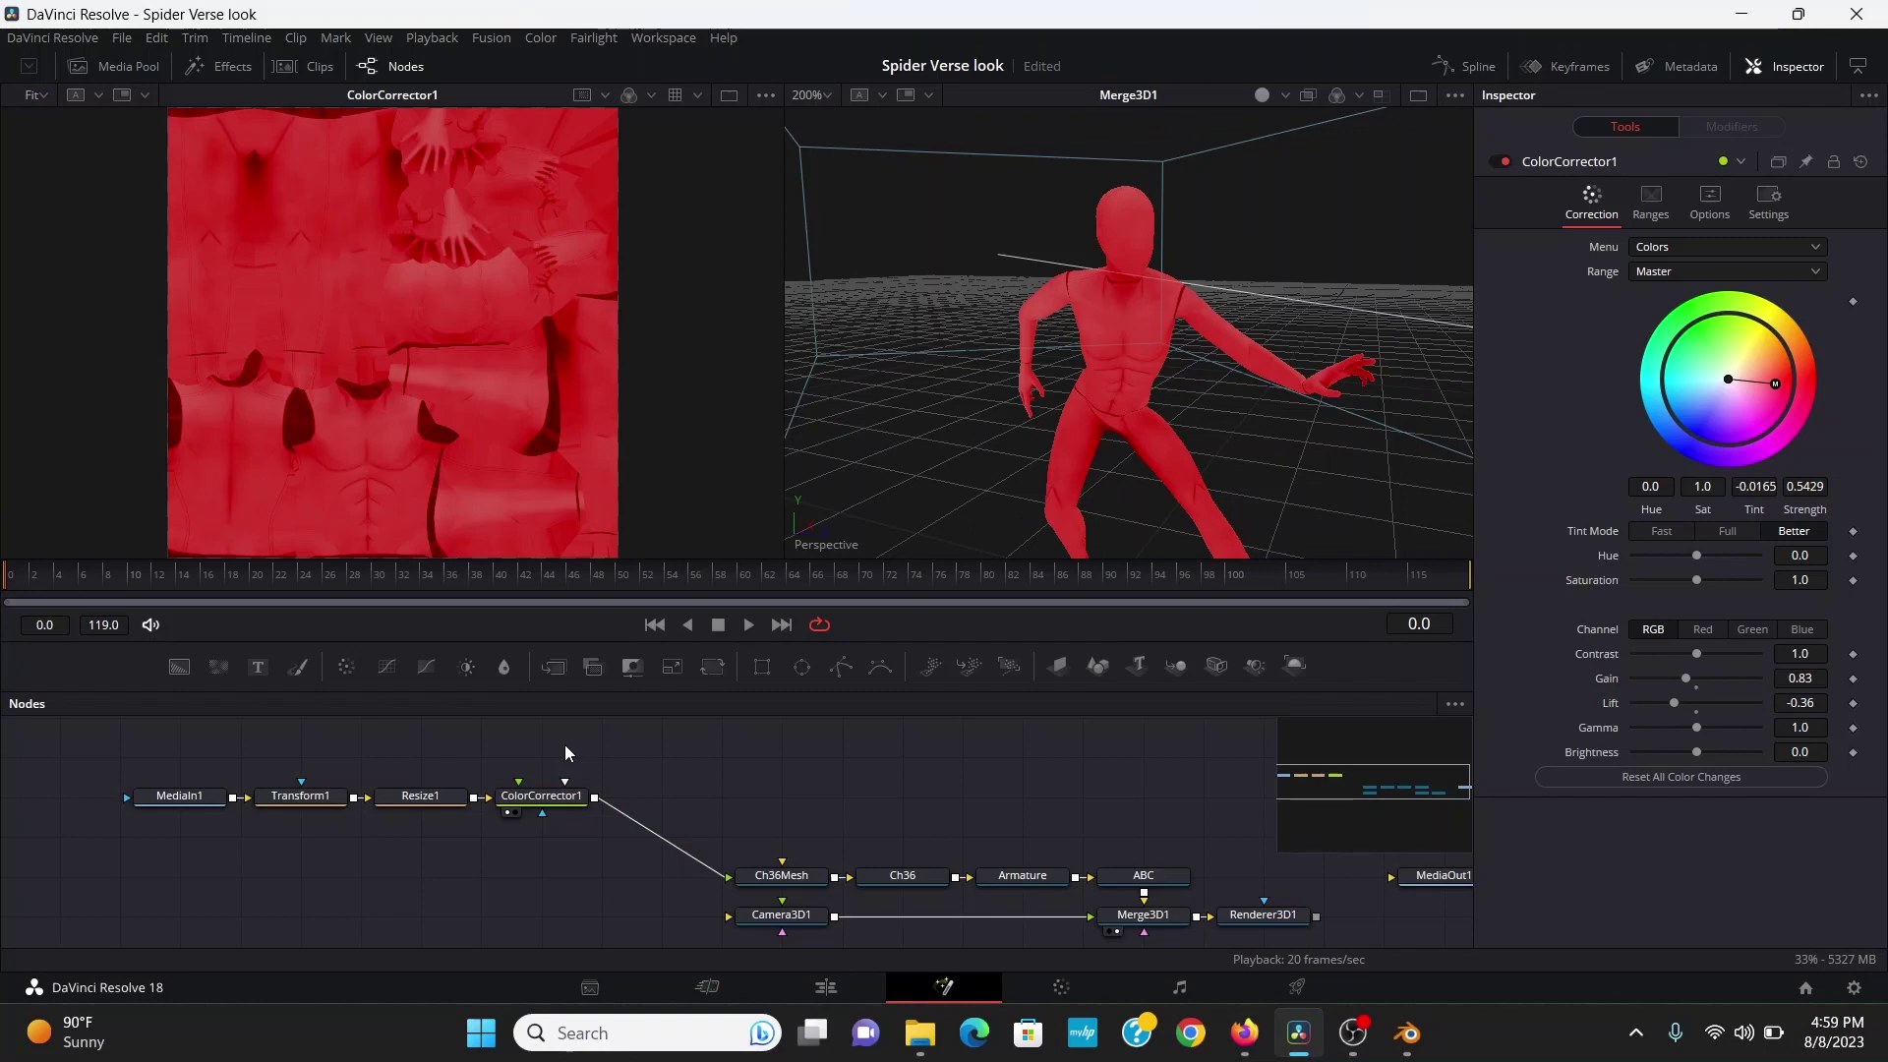
pyautogui.hotkey('shift', 'space')
pyautogui.write('color')
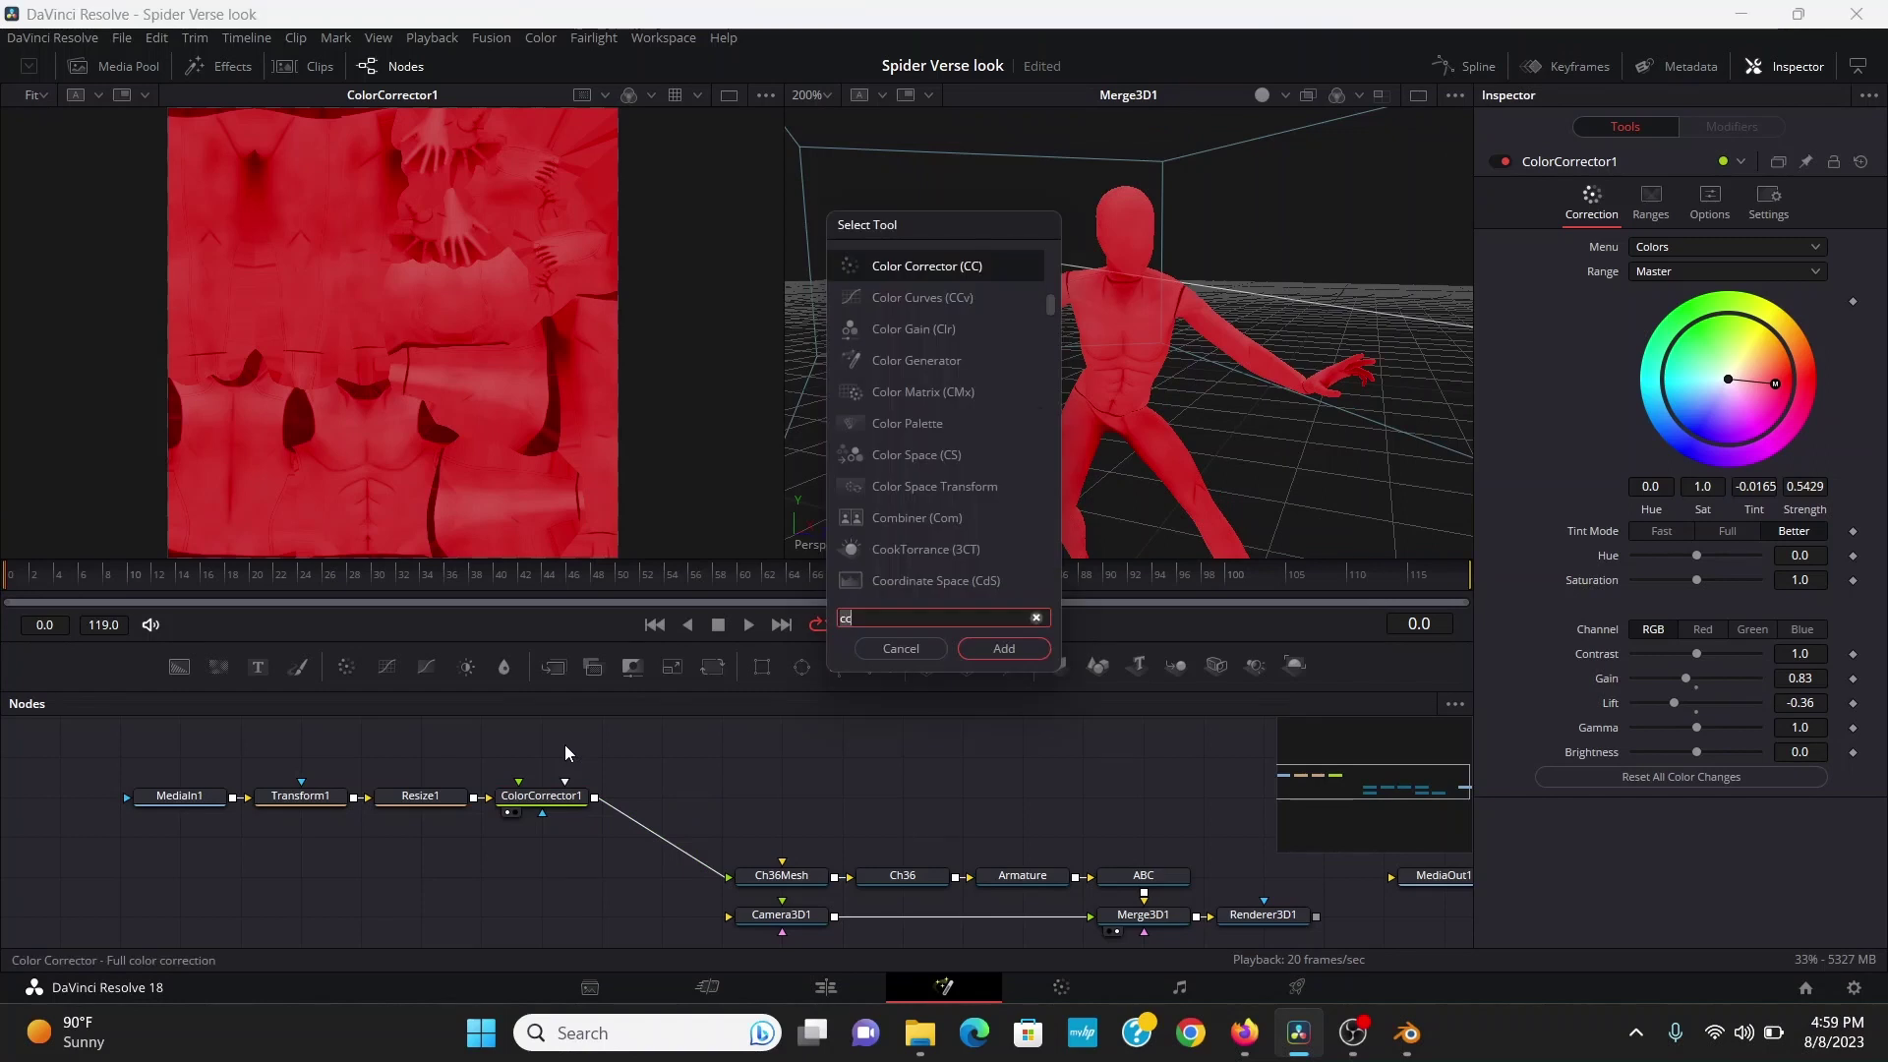
pyautogui.press('Return')
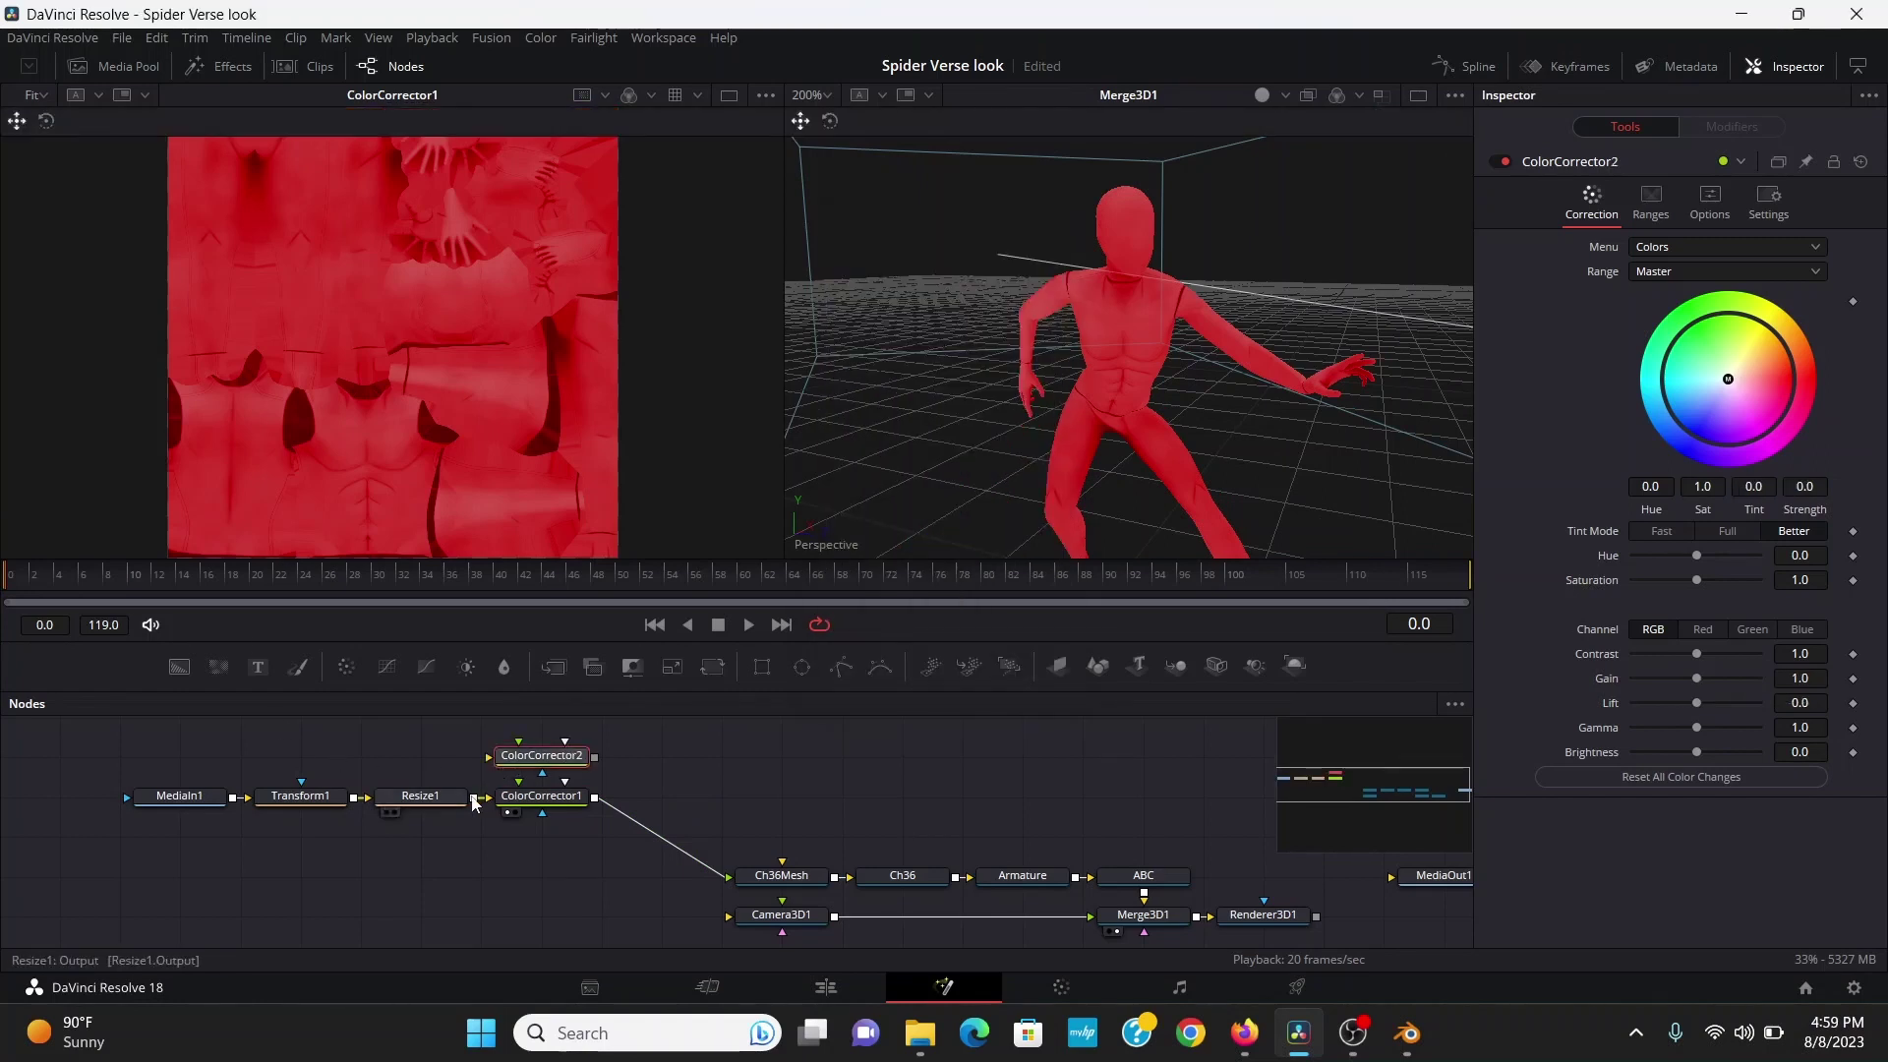
pyautogui.moveTo(474, 795); pyautogui.dragTo(522, 767)
# Tint ColorCorrector2 blue, darken it, and merge it with the red copy into the mesh texture
pyautogui.click(511, 772)
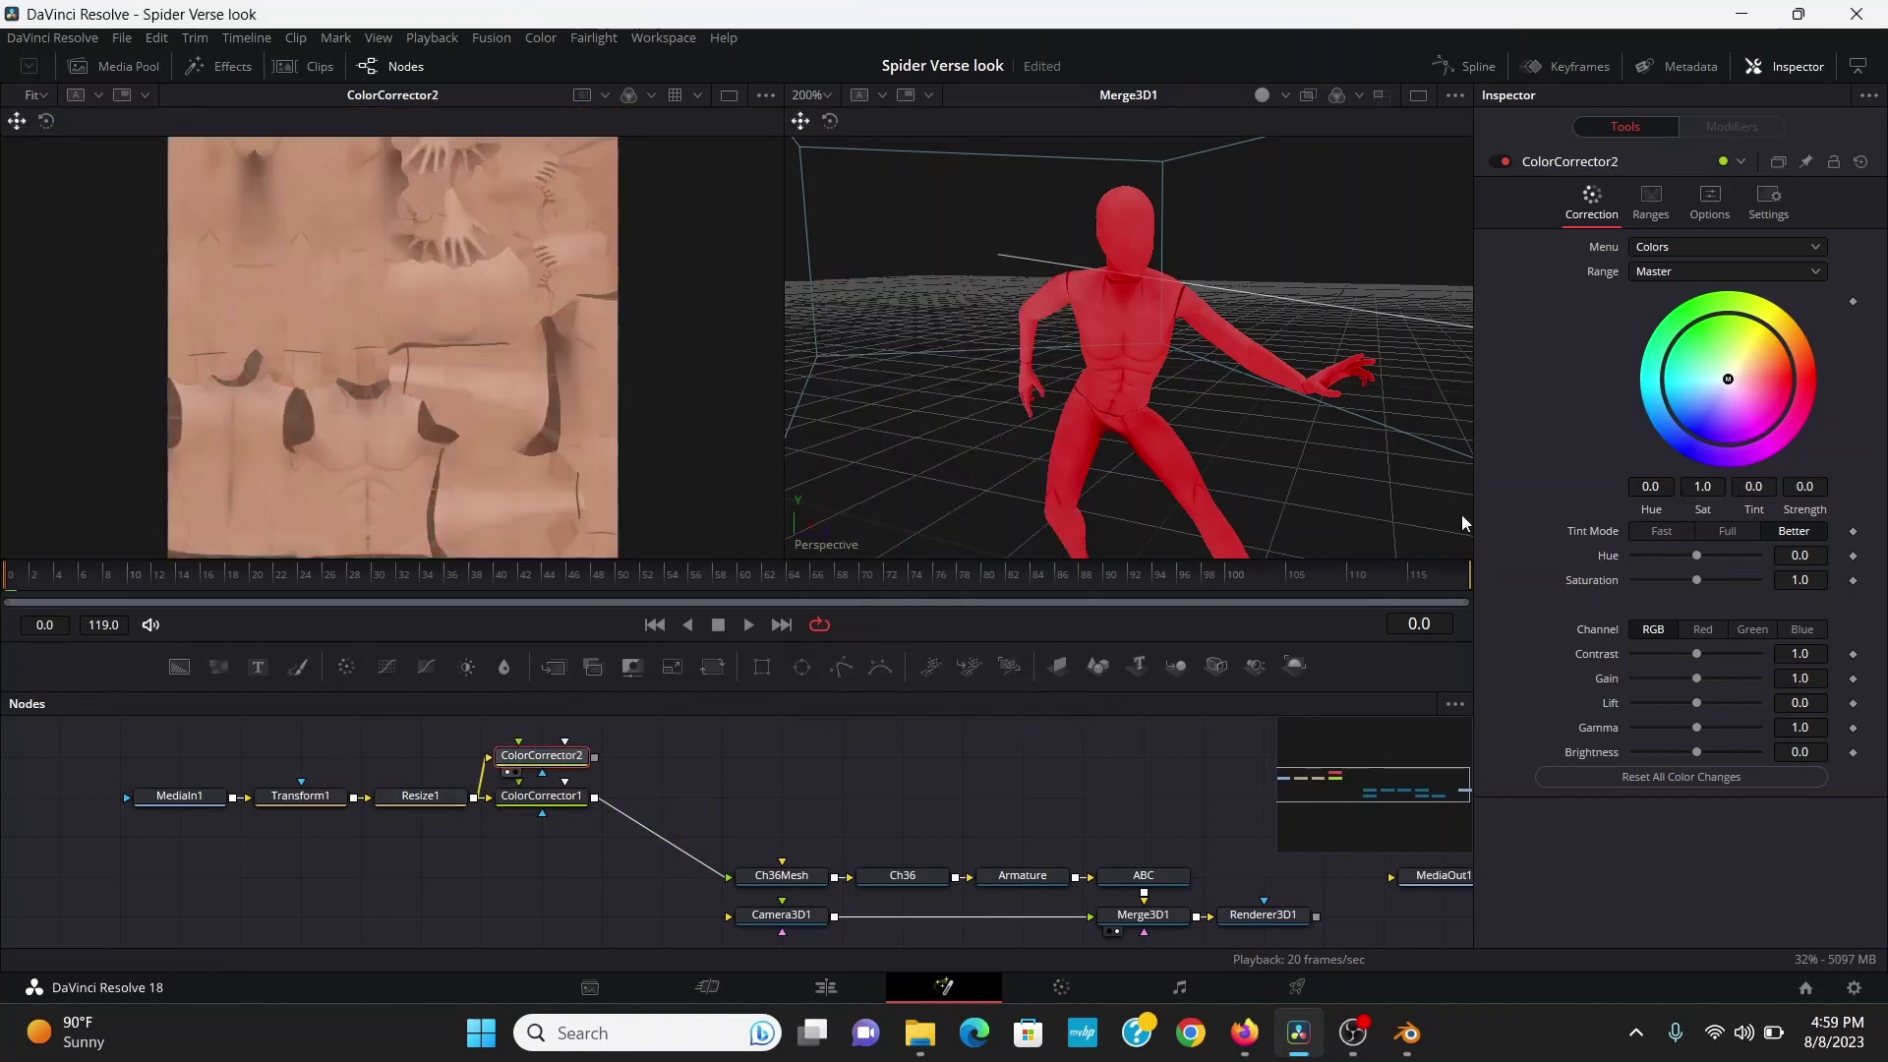
pyautogui.moveTo(1714, 386); pyautogui.dragTo(1673, 423)
pyautogui.moveTo(1696, 702)
pyautogui.mouseDown()
pyautogui.moveTo(1673, 706)
pyautogui.moveTo(1673, 678)
pyautogui.mouseUp()
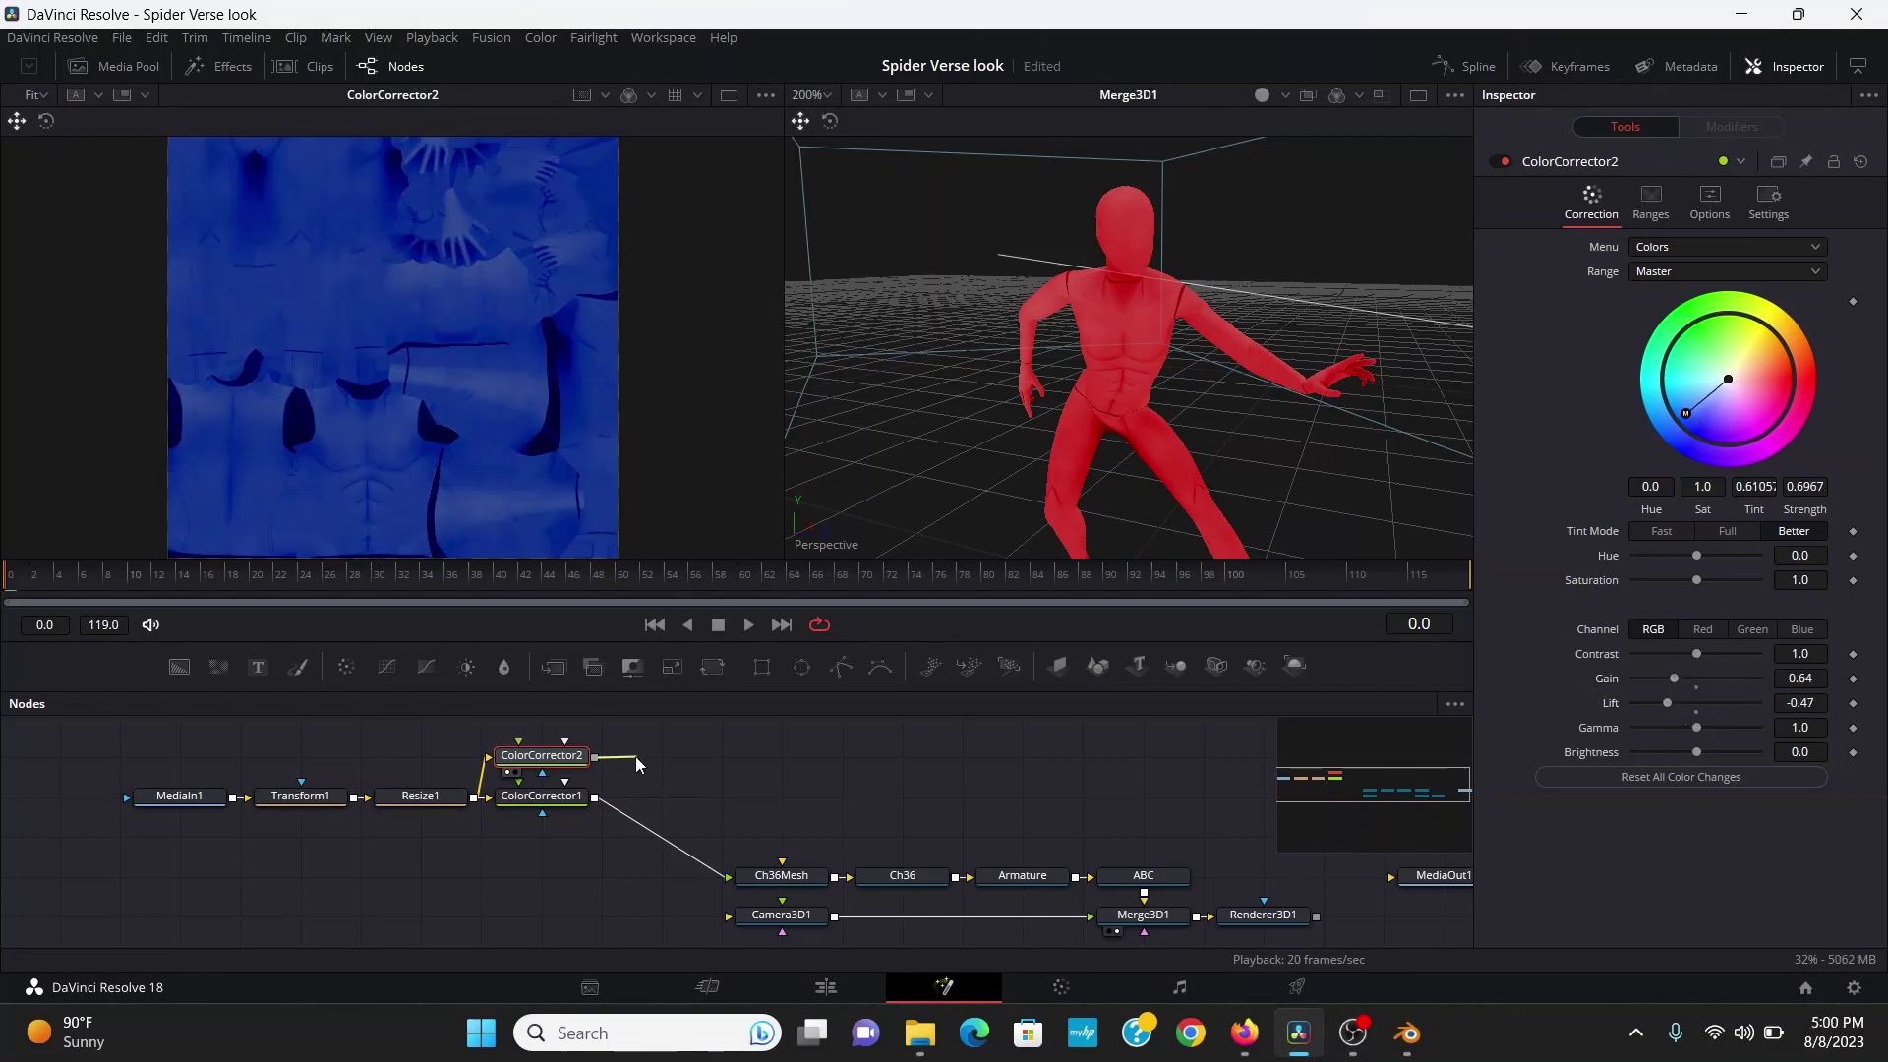
pyautogui.moveTo(594, 812); pyautogui.dragTo(594, 798)
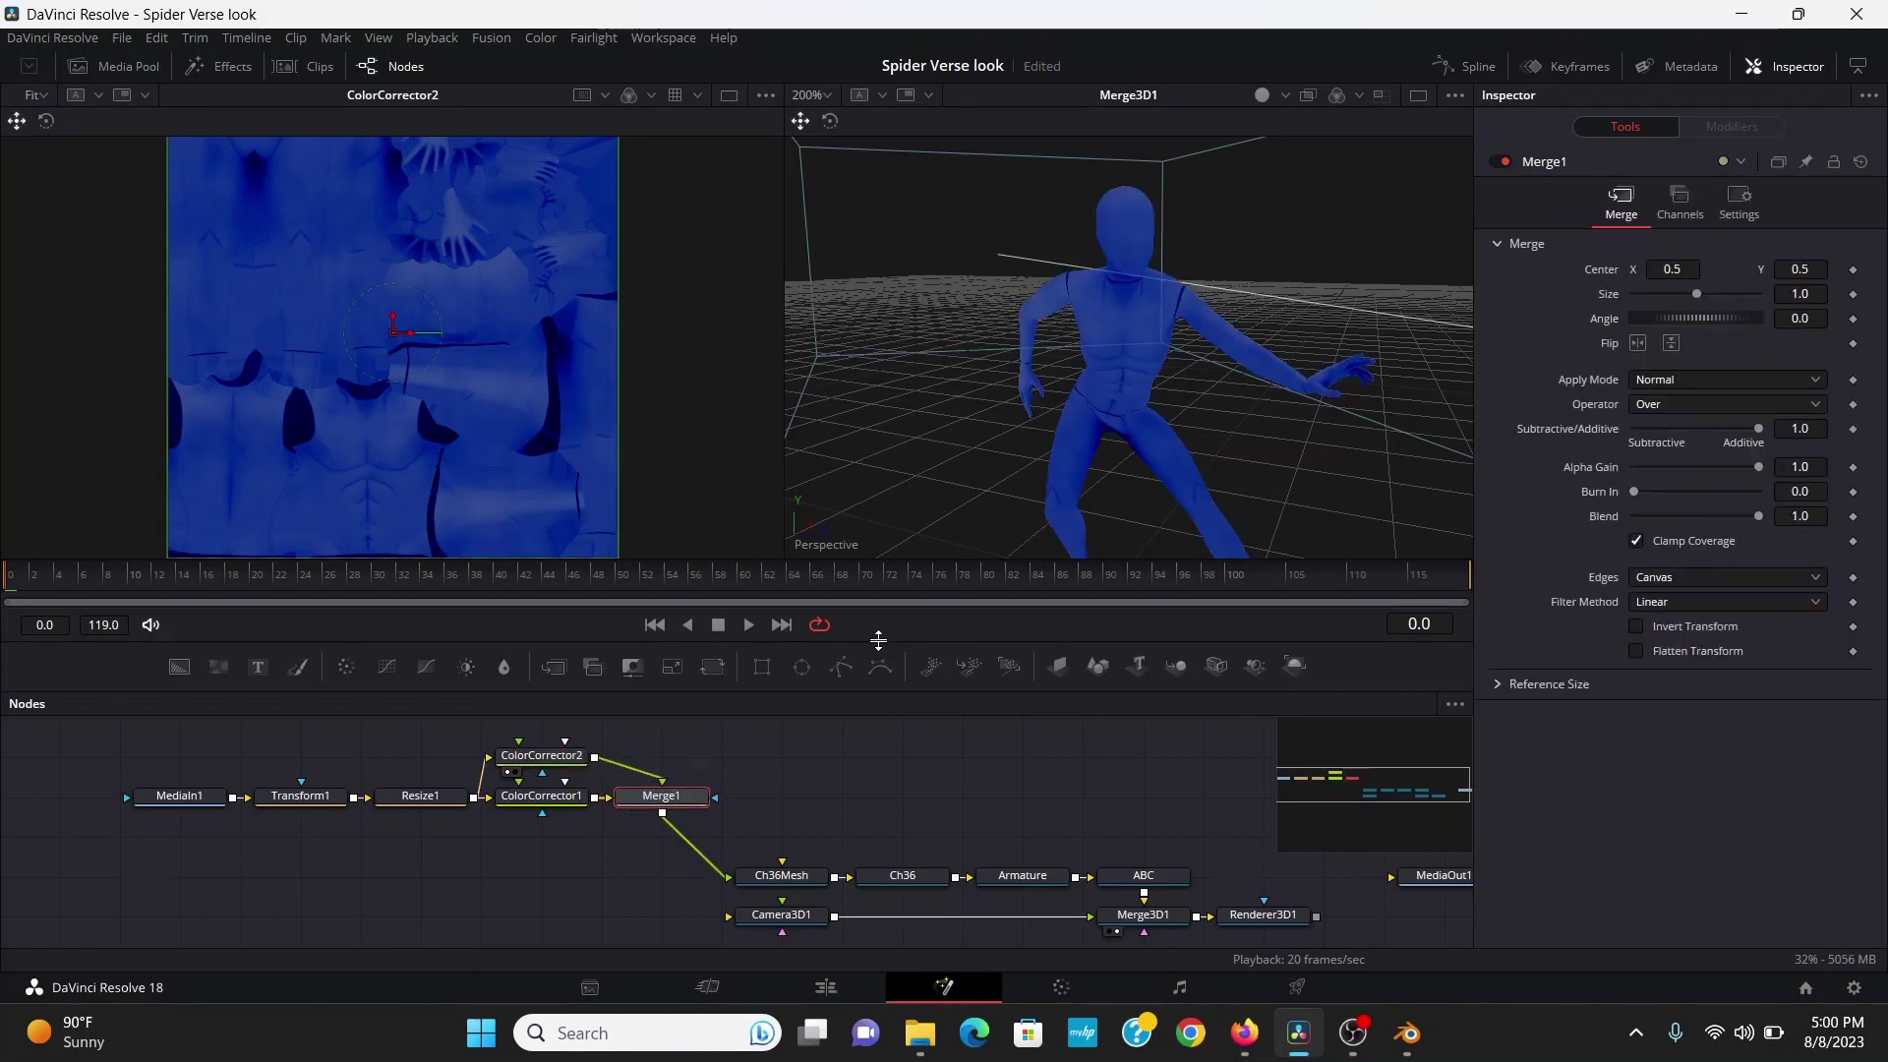
# Draw a Polygon mask on Merge1, tracing points around the chest, shoulders, neckline and torso bottom
pyautogui.click(839, 666)
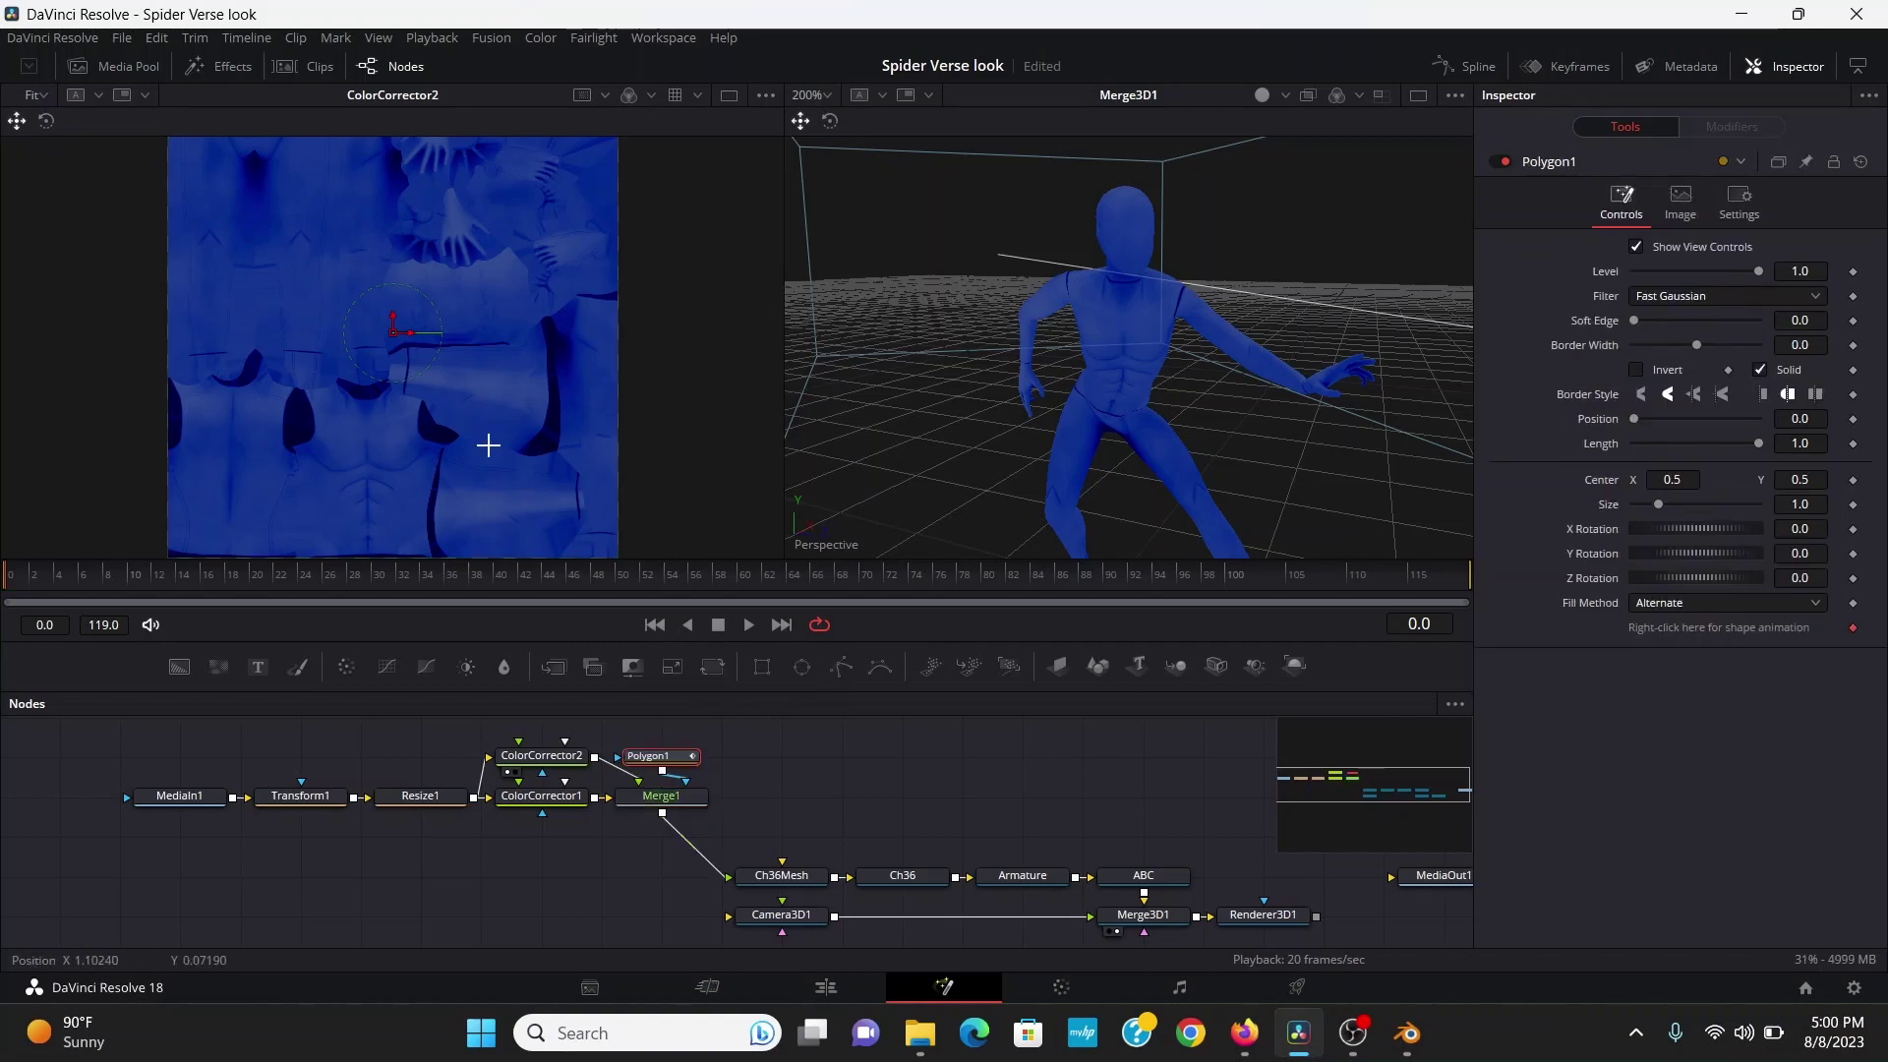
pyautogui.click(501, 416)
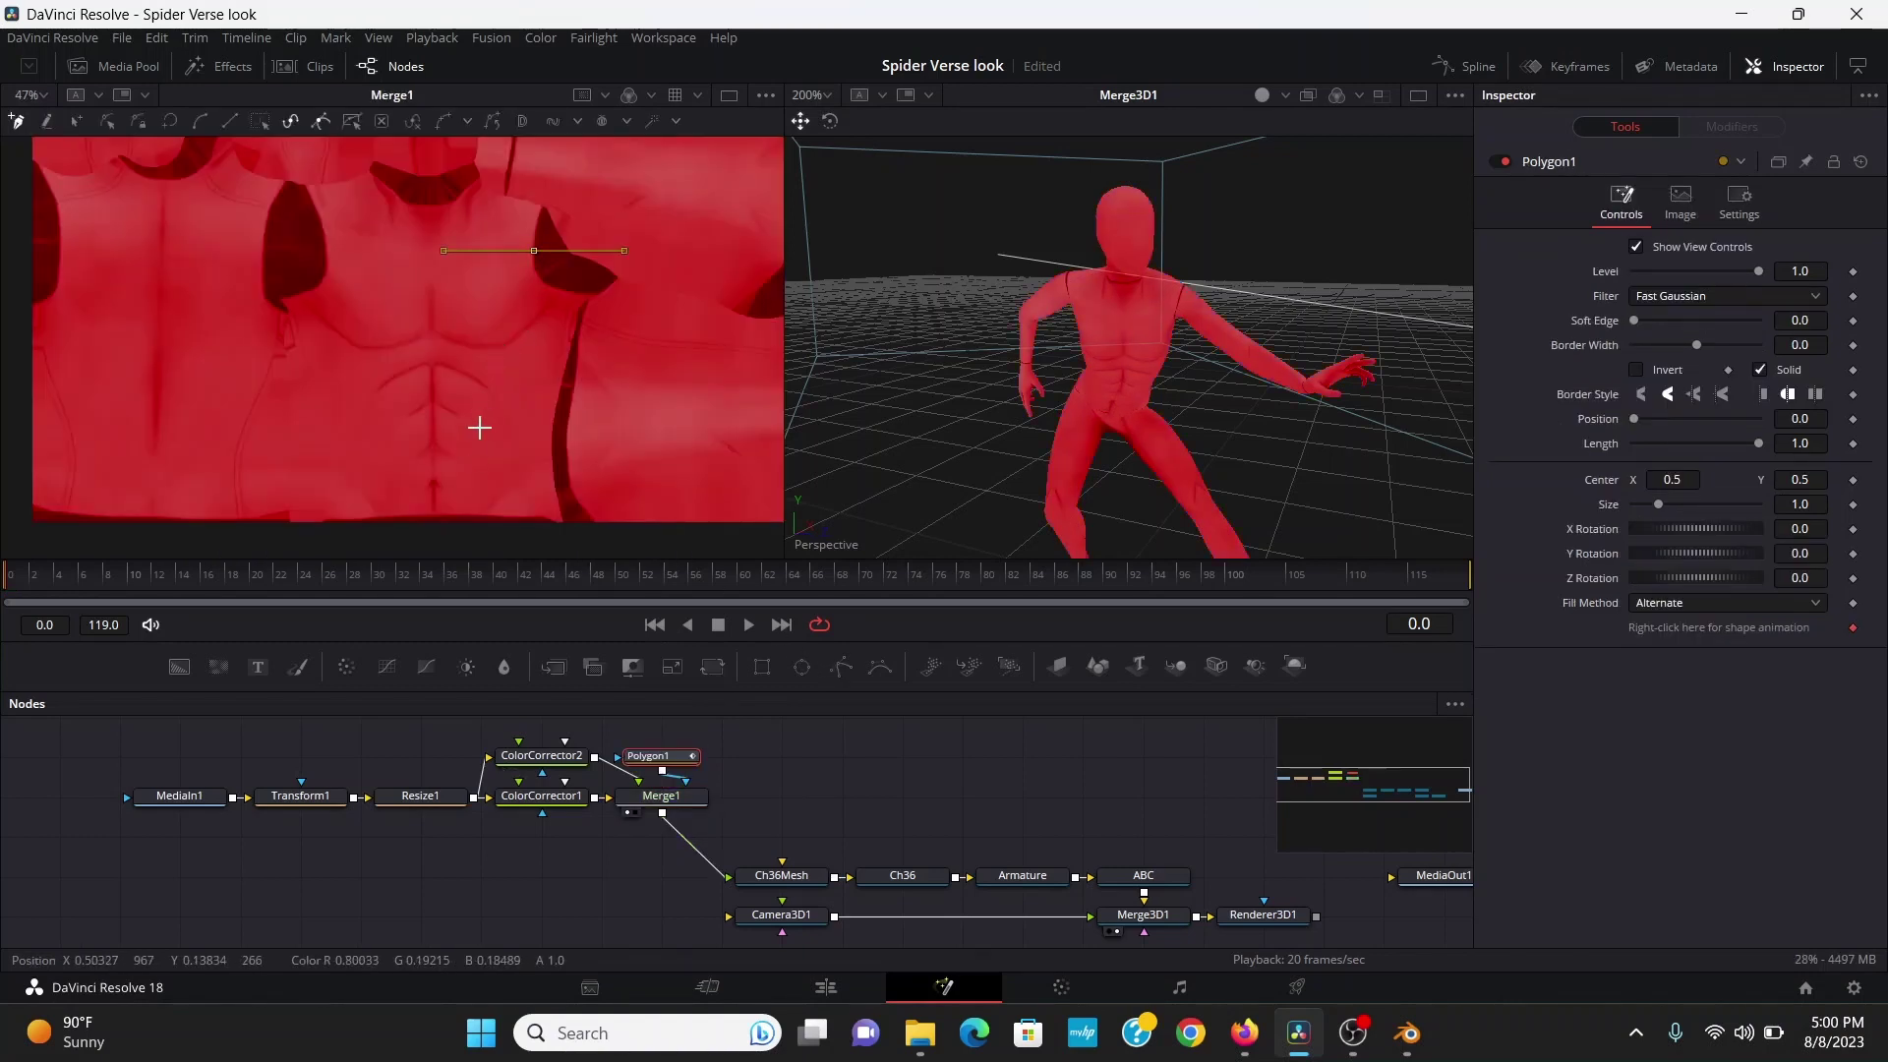
pyautogui.click(484, 499)
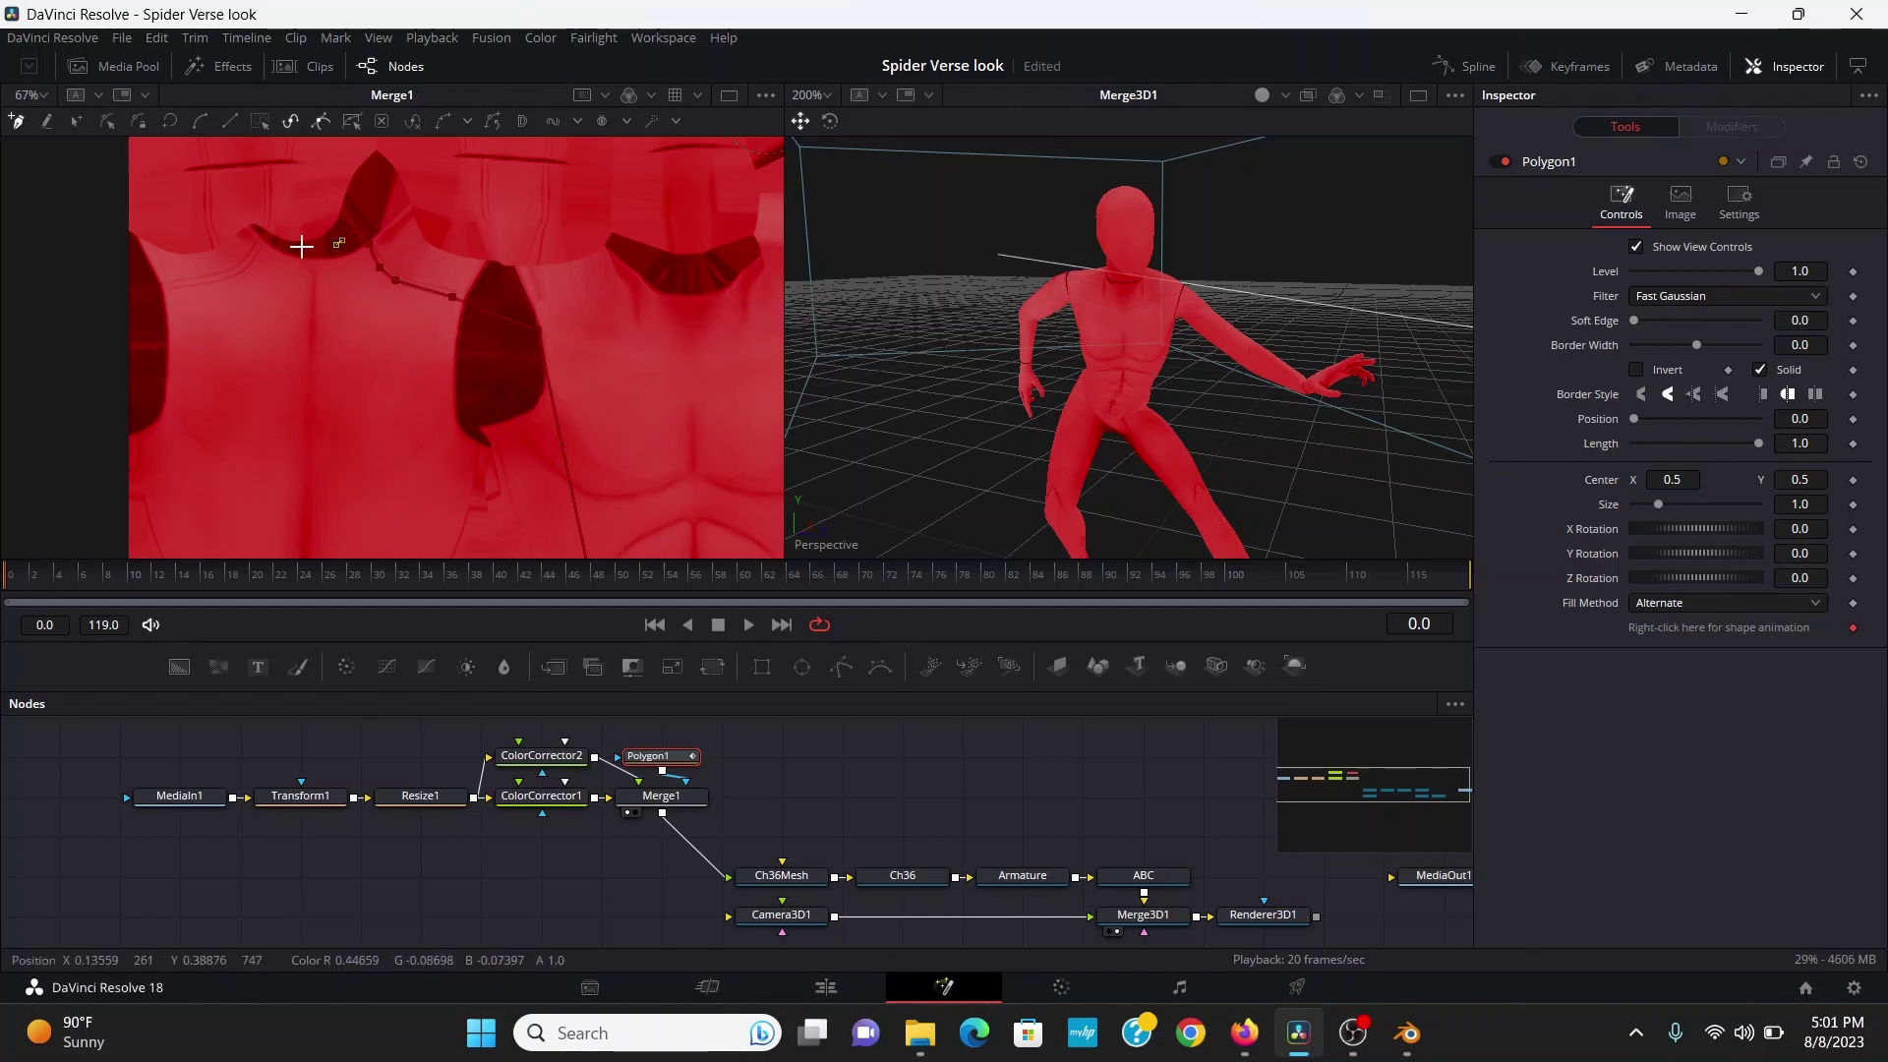
pyautogui.click(302, 245)
pyautogui.click(259, 236)
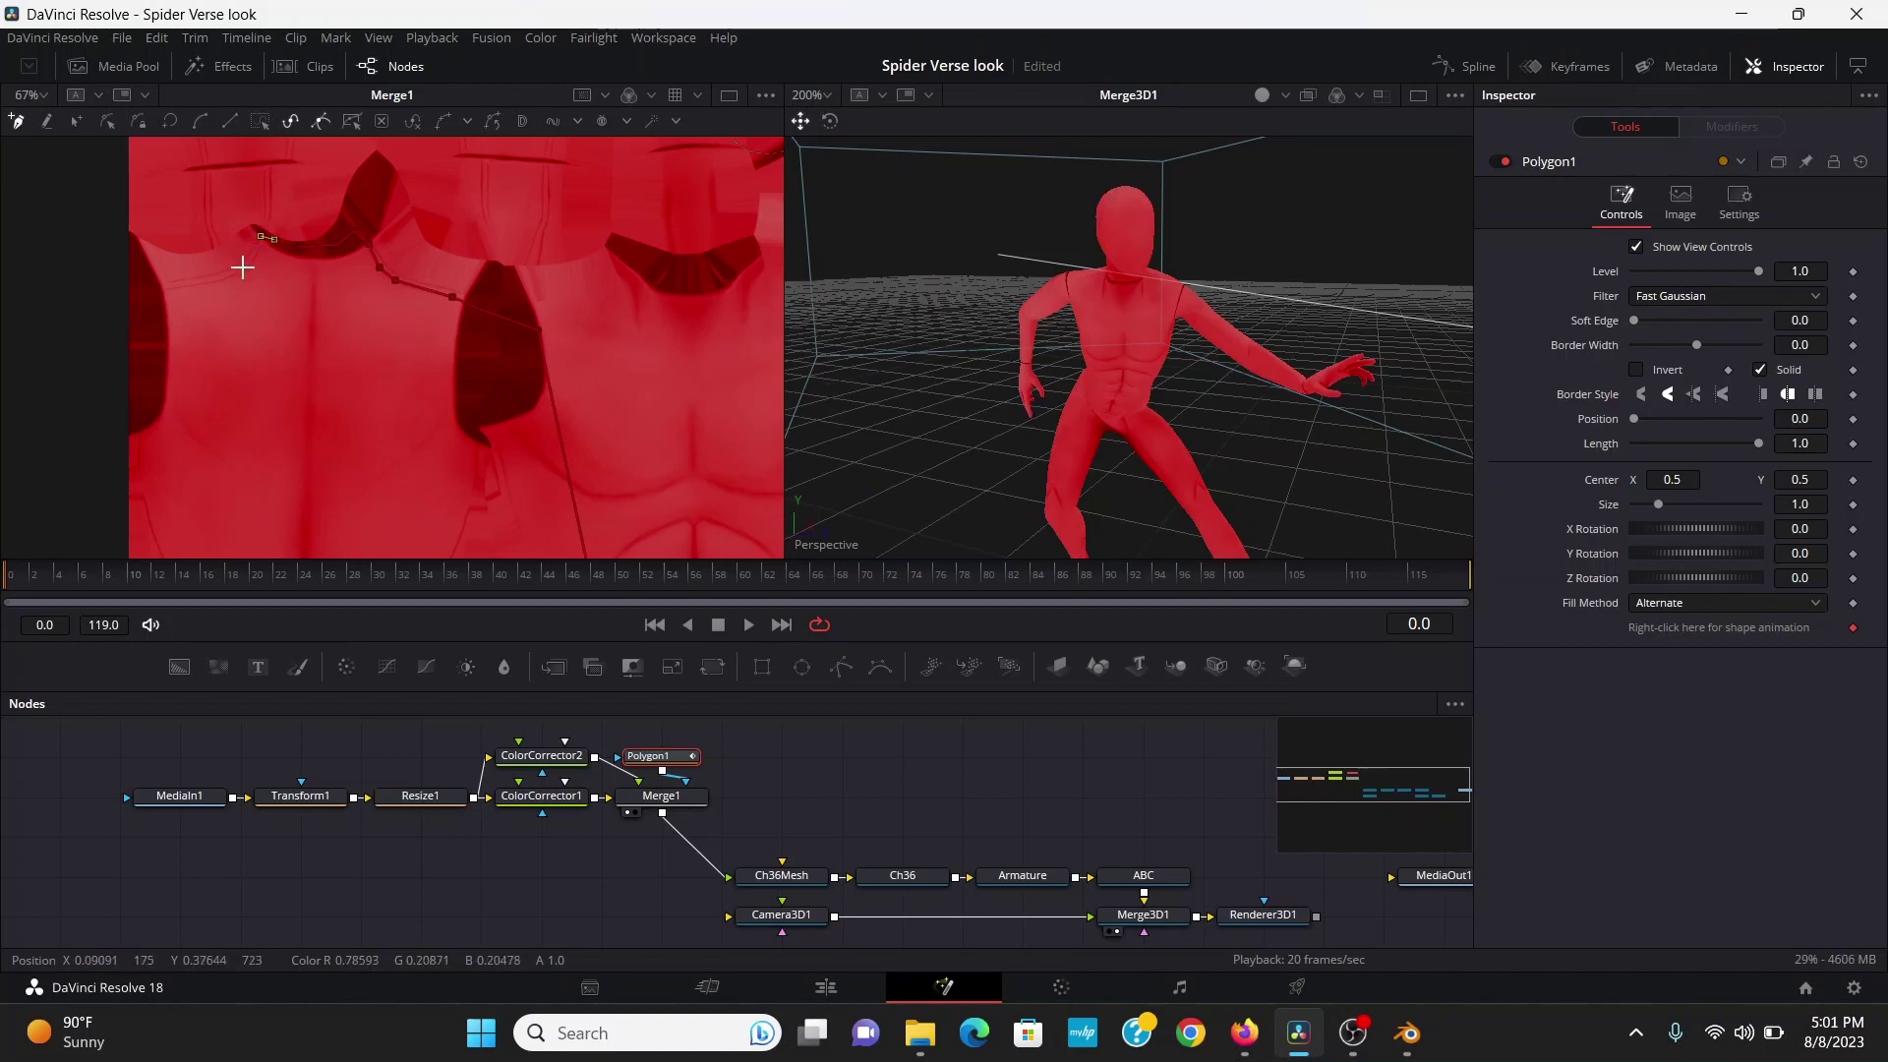
pyautogui.click(243, 266)
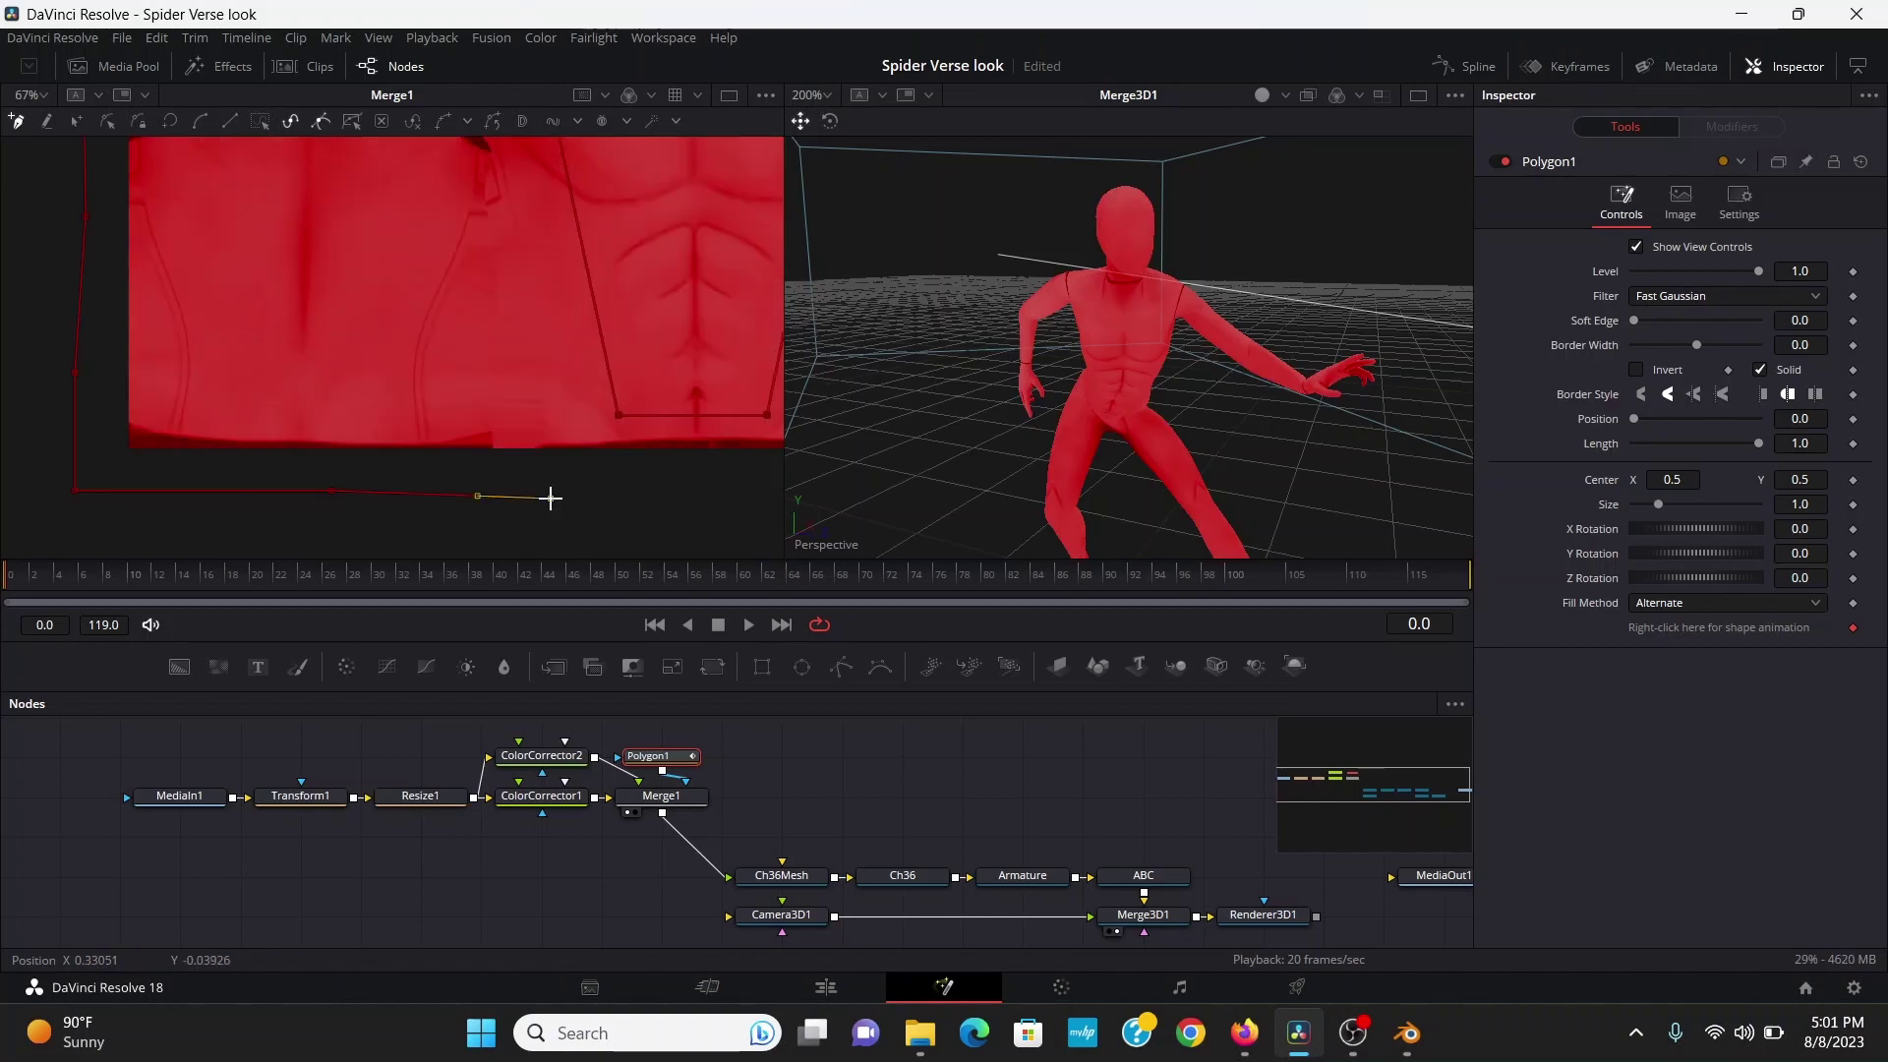
pyautogui.click(662, 496)
pyautogui.moveTo(669, 493); pyautogui.dragTo(287, 499)
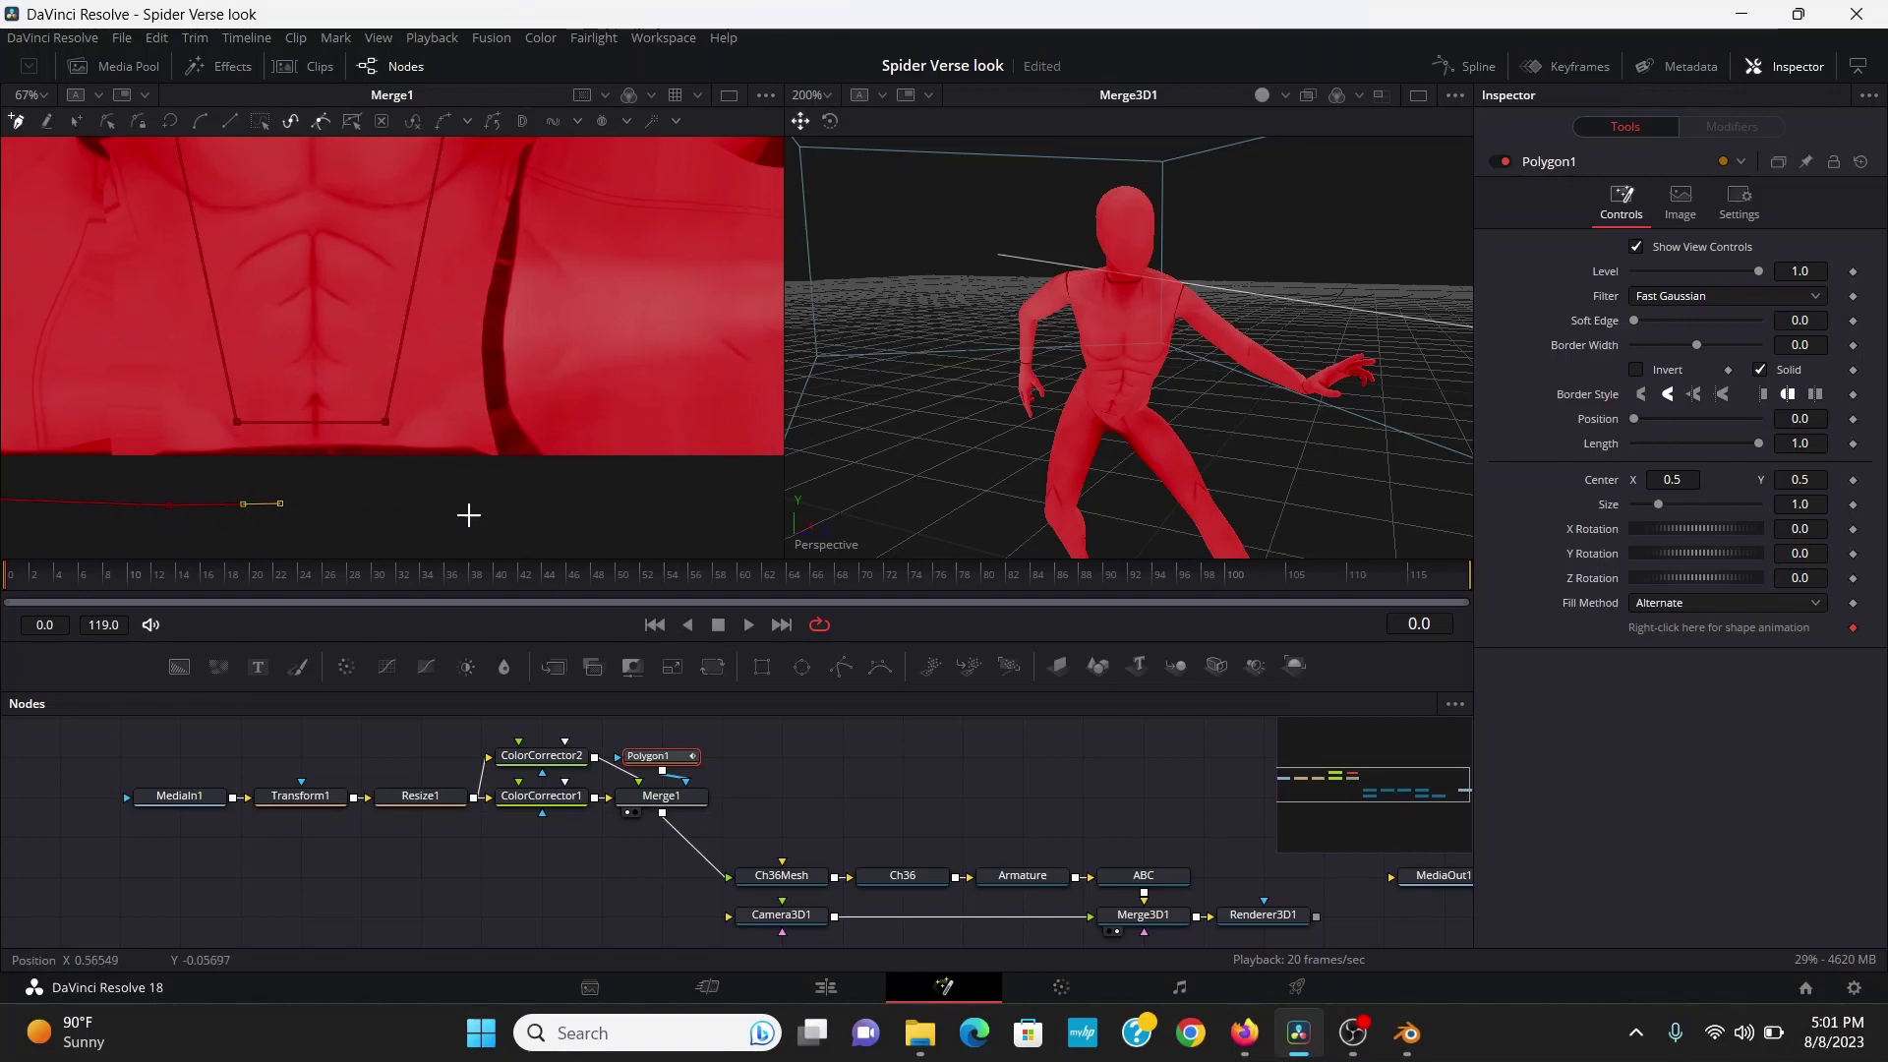
pyautogui.click(470, 508)
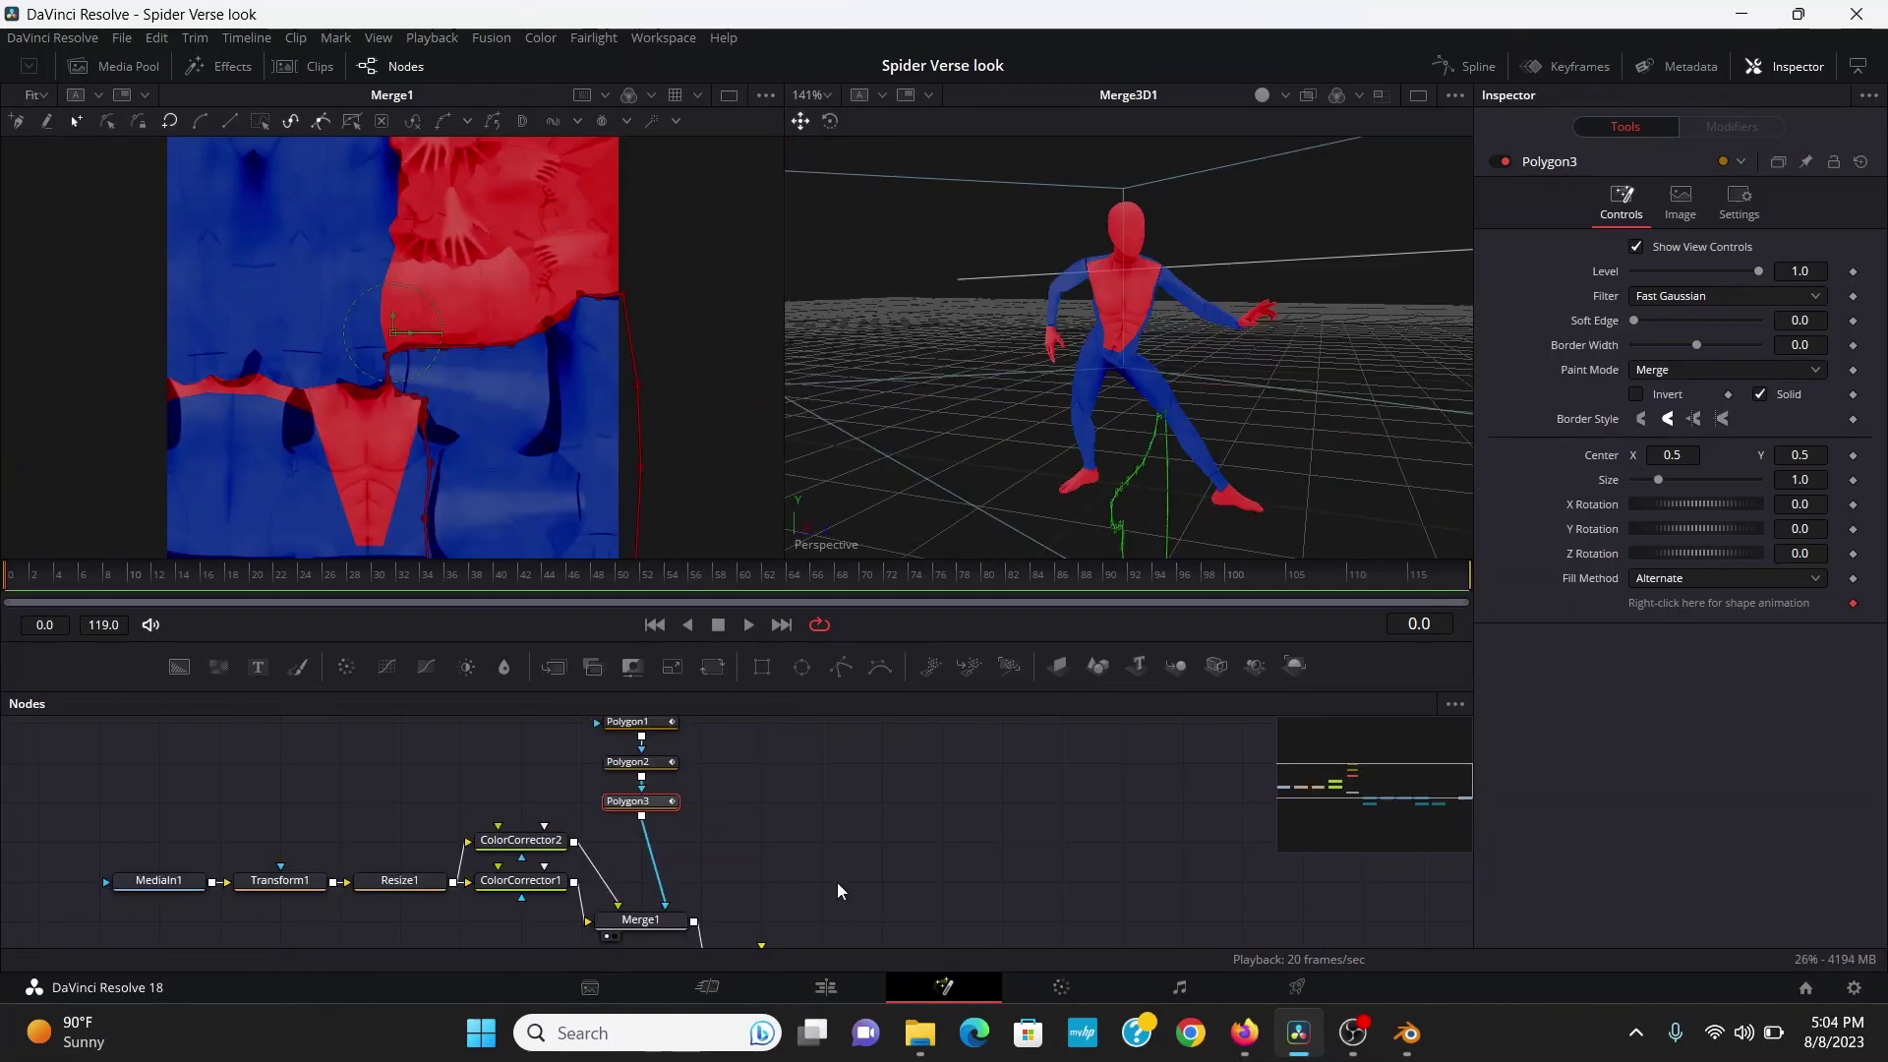
# Add a Rectangle mask below Polygon3 in Subtract paint mode and move it down-left
pyautogui.click(762, 668)
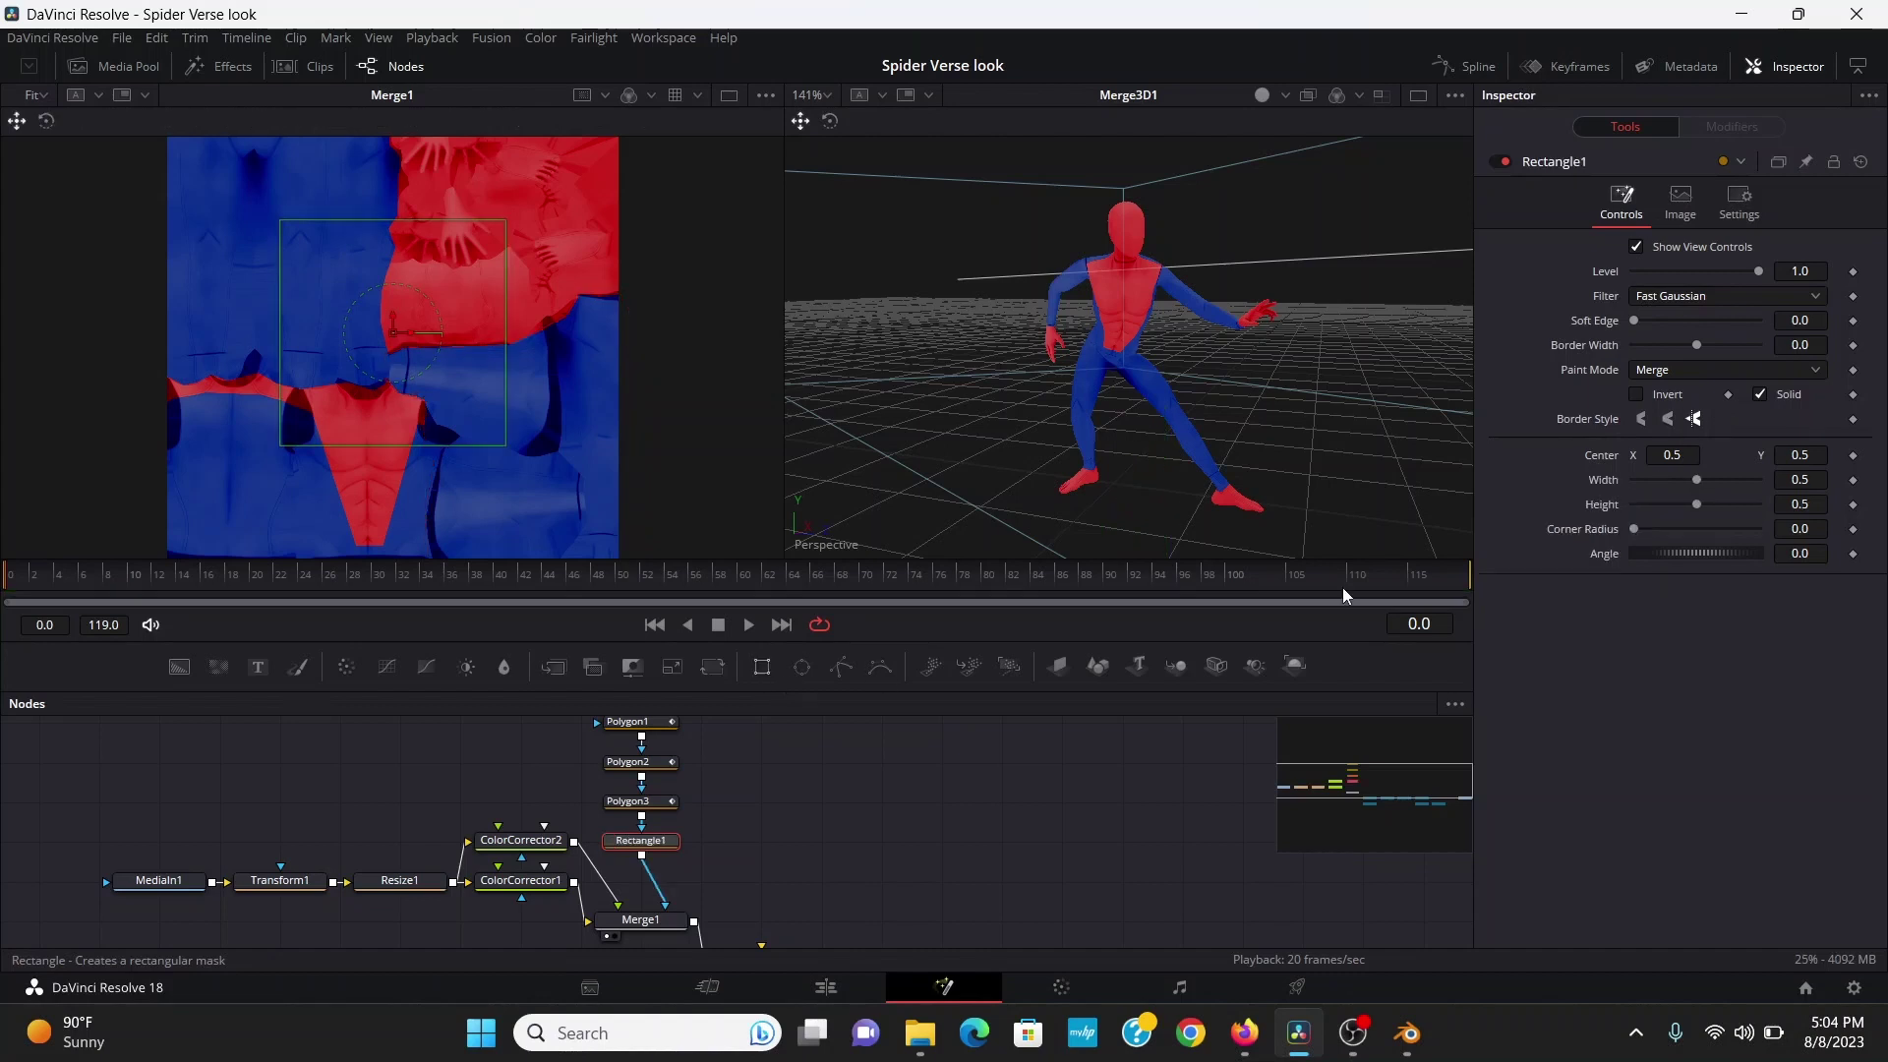
pyautogui.click(1674, 373)
pyautogui.click(1660, 440)
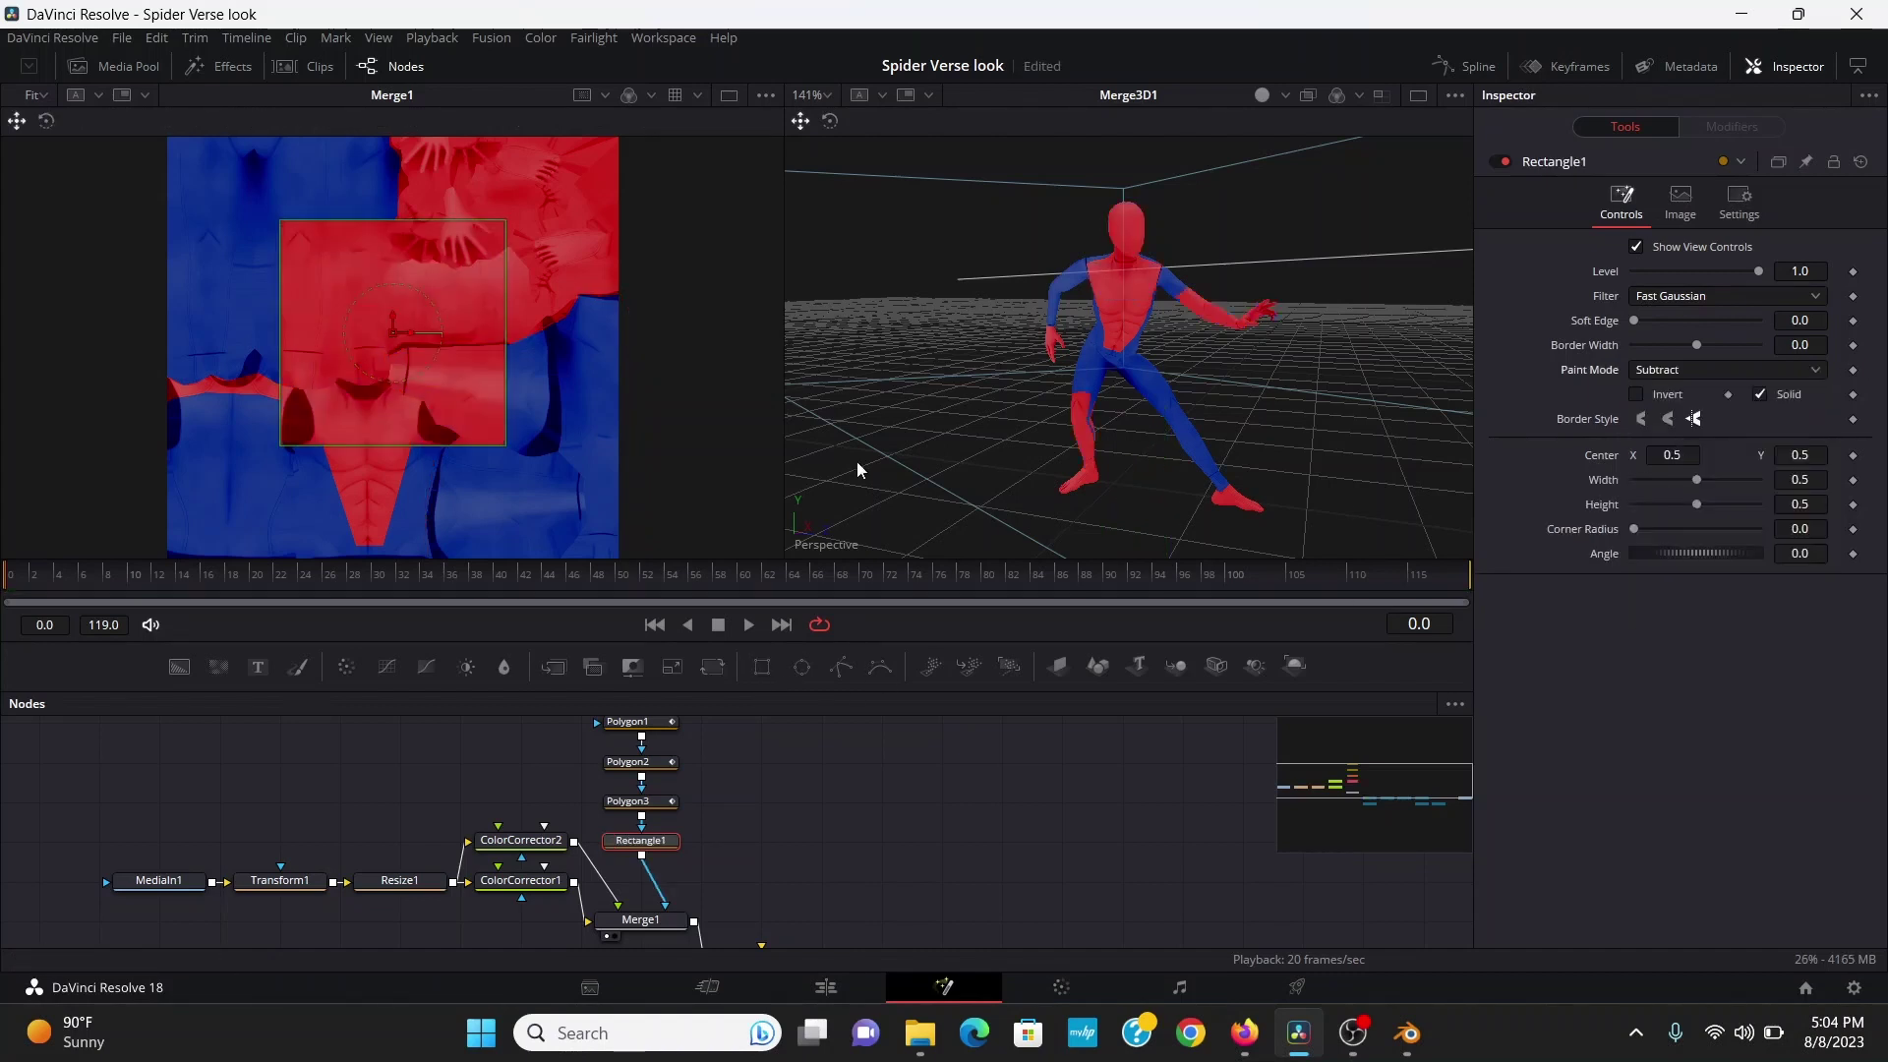
pyautogui.moveTo(393, 332); pyautogui.dragTo(352, 501)
pyautogui.scroll(2, 304, 311)
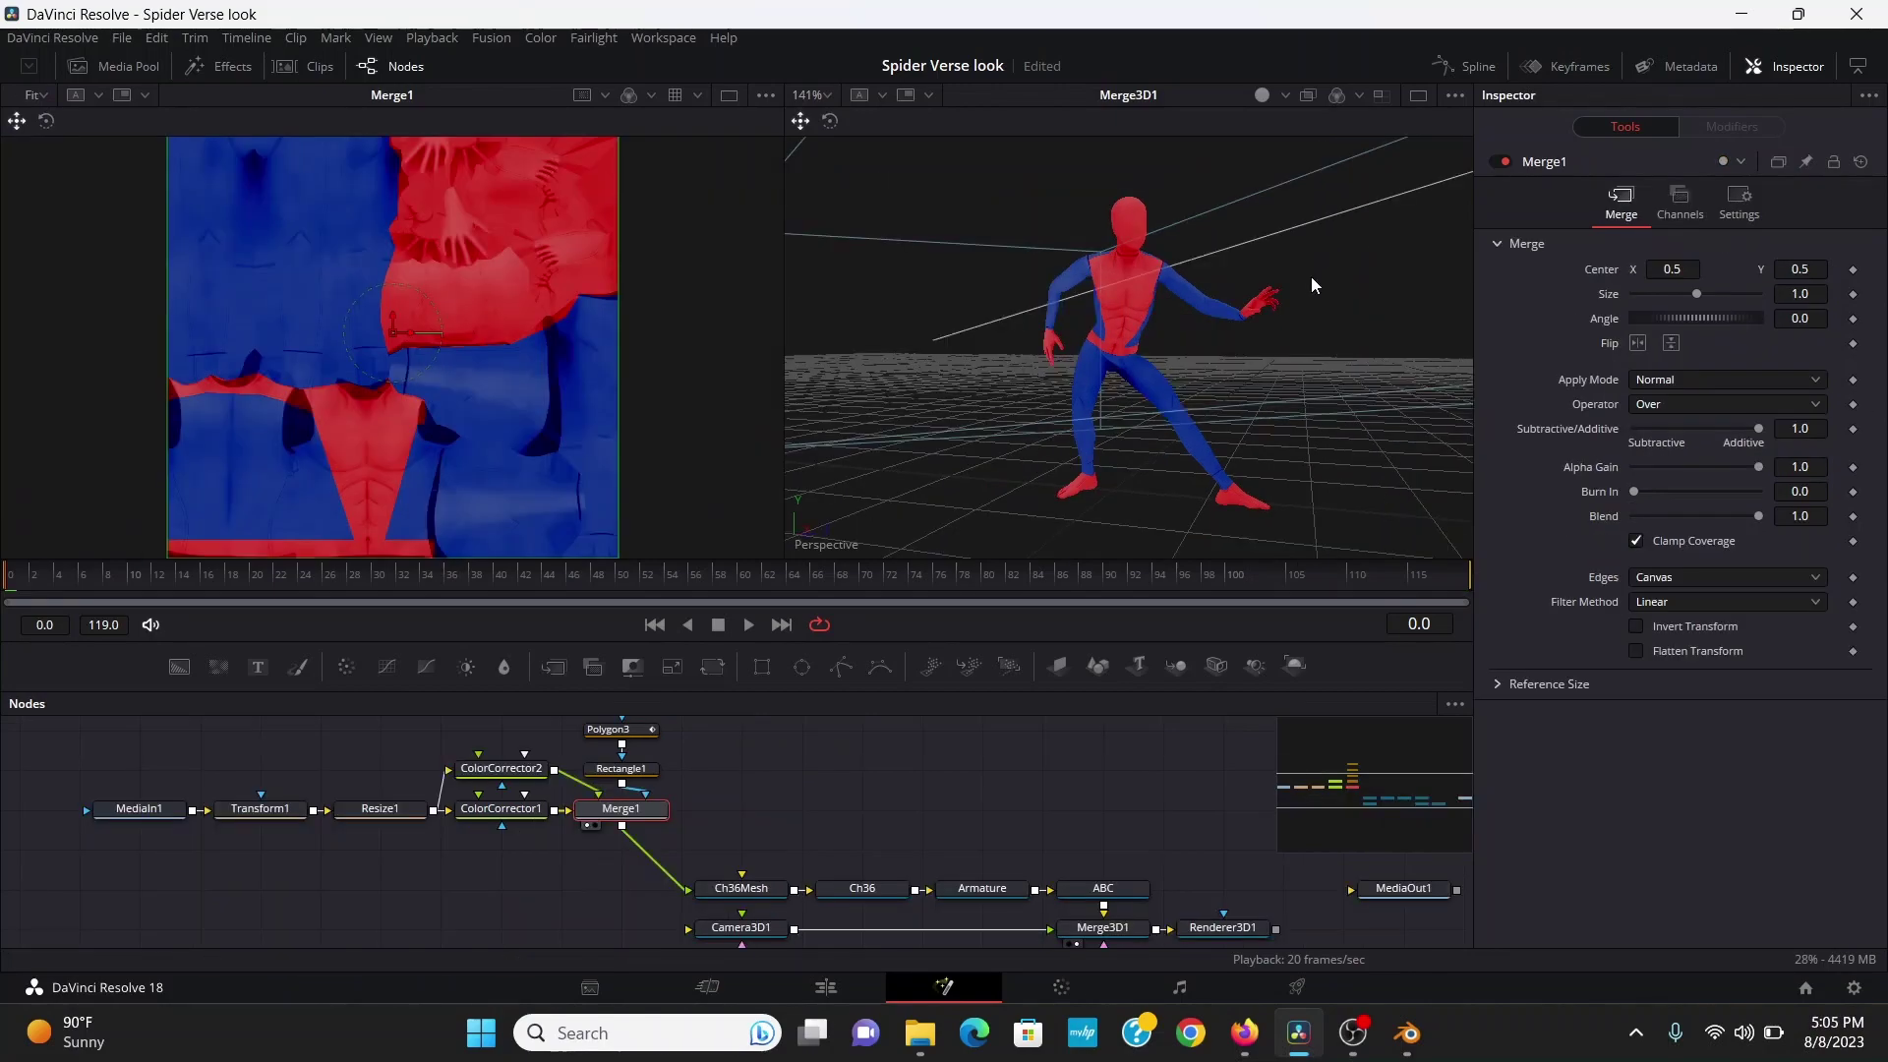
pyautogui.moveTo(1312, 276); pyautogui.dragTo(1274, 299)
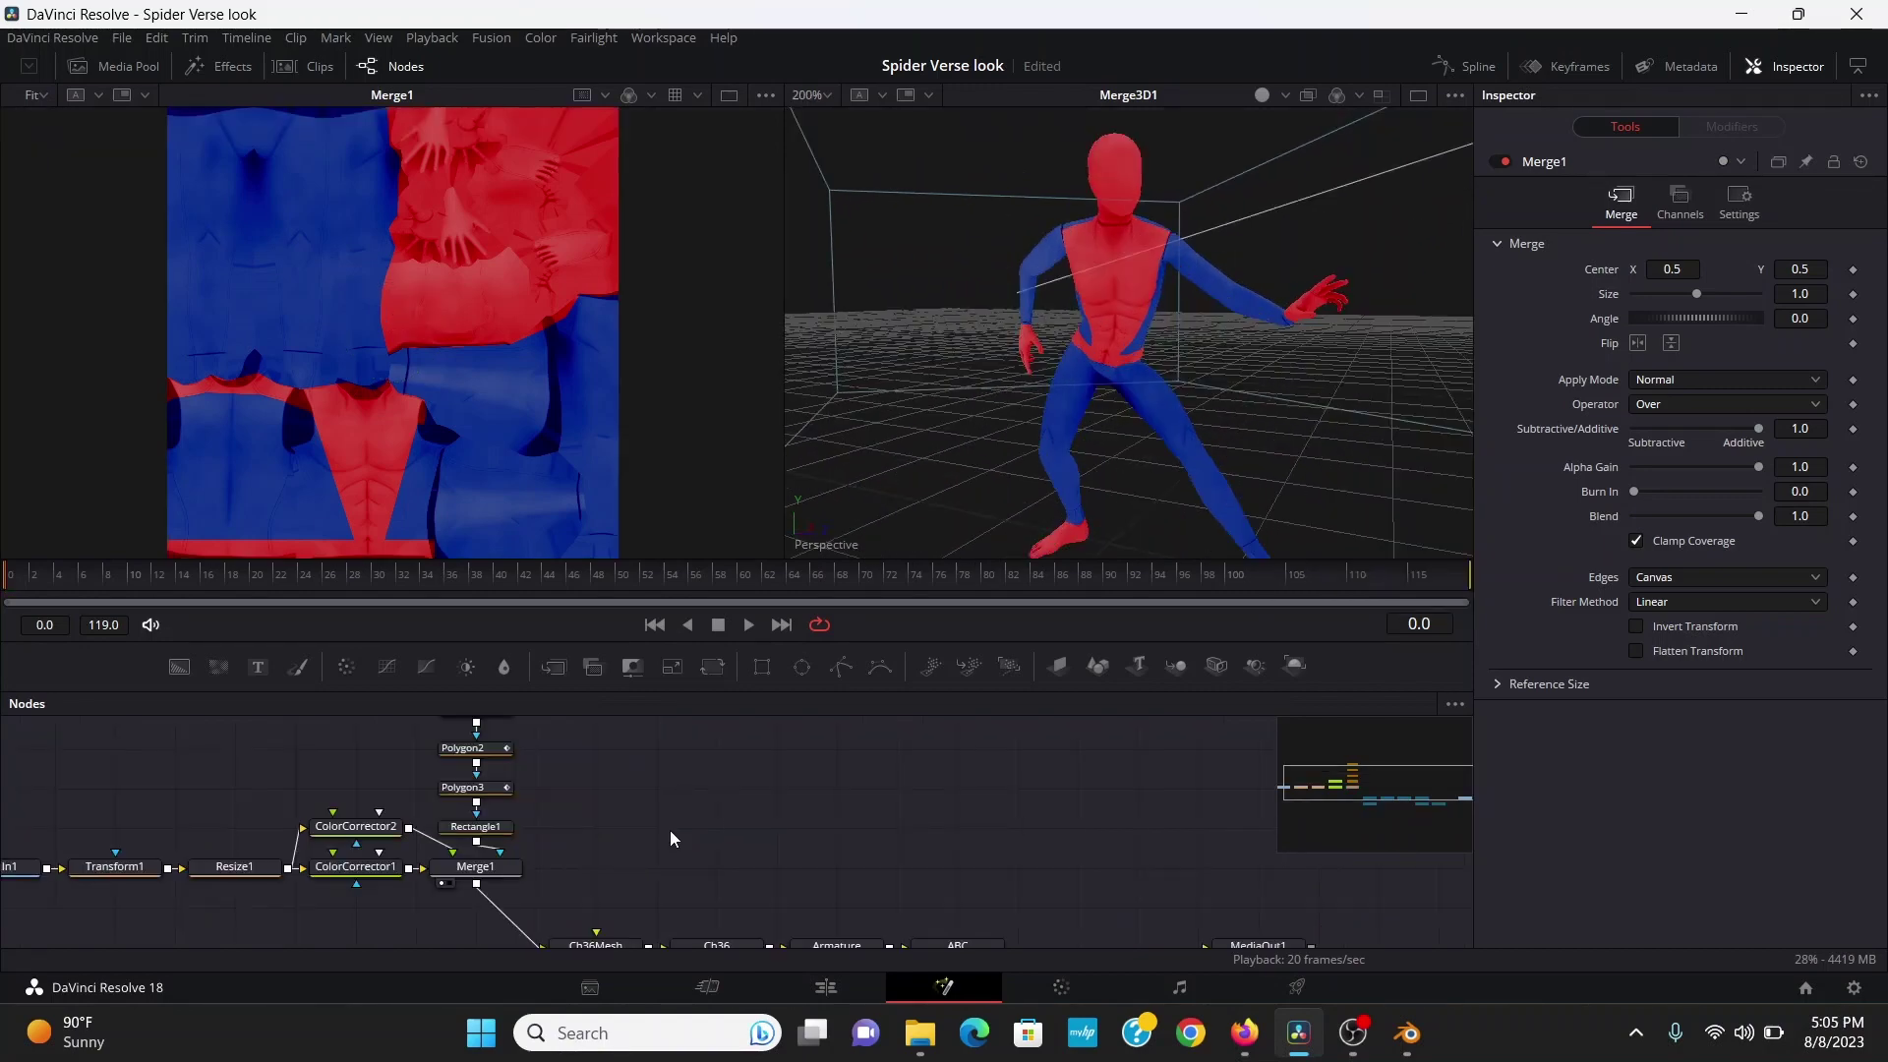
# Add a 1920×1080 Background node to the node graph and set its colour to white
pyautogui.moveTo(191, 665); pyautogui.dragTo(654, 787)
pyautogui.click(1823, 386)
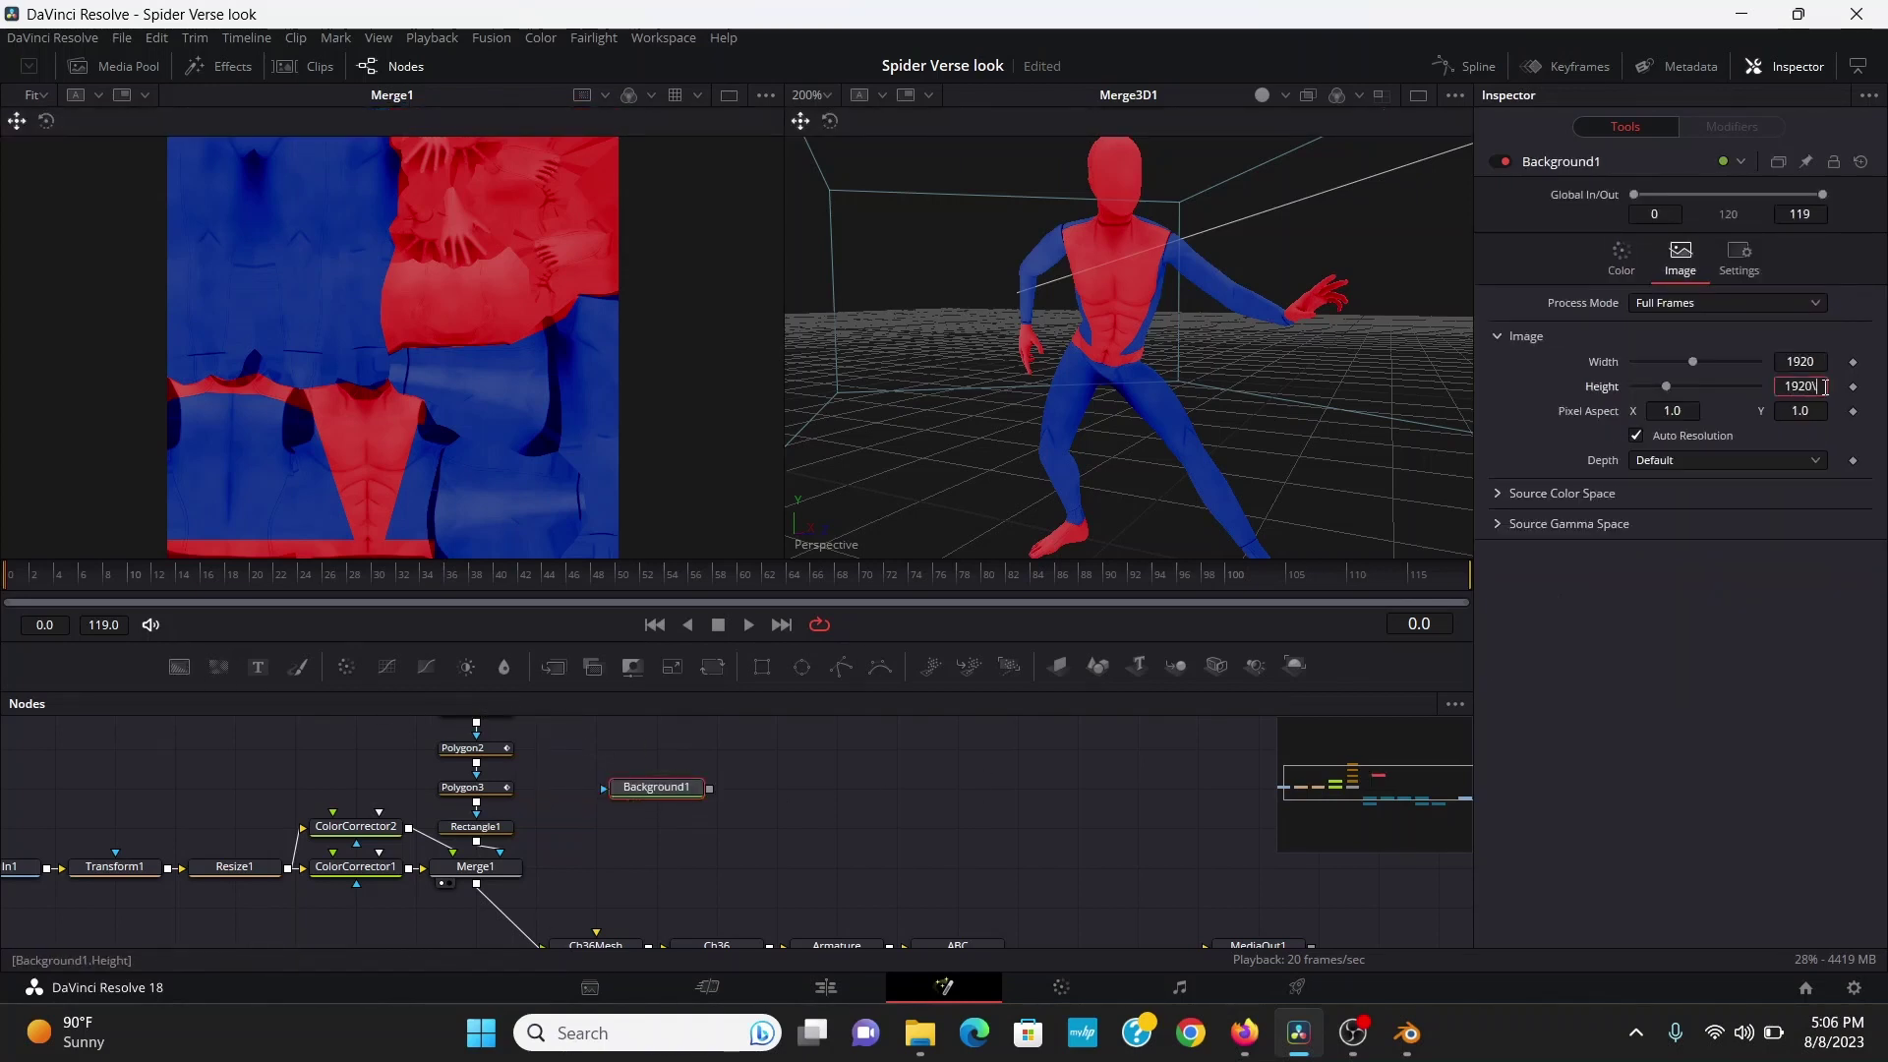
pyautogui.press('Tab')
pyautogui.click(1633, 436)
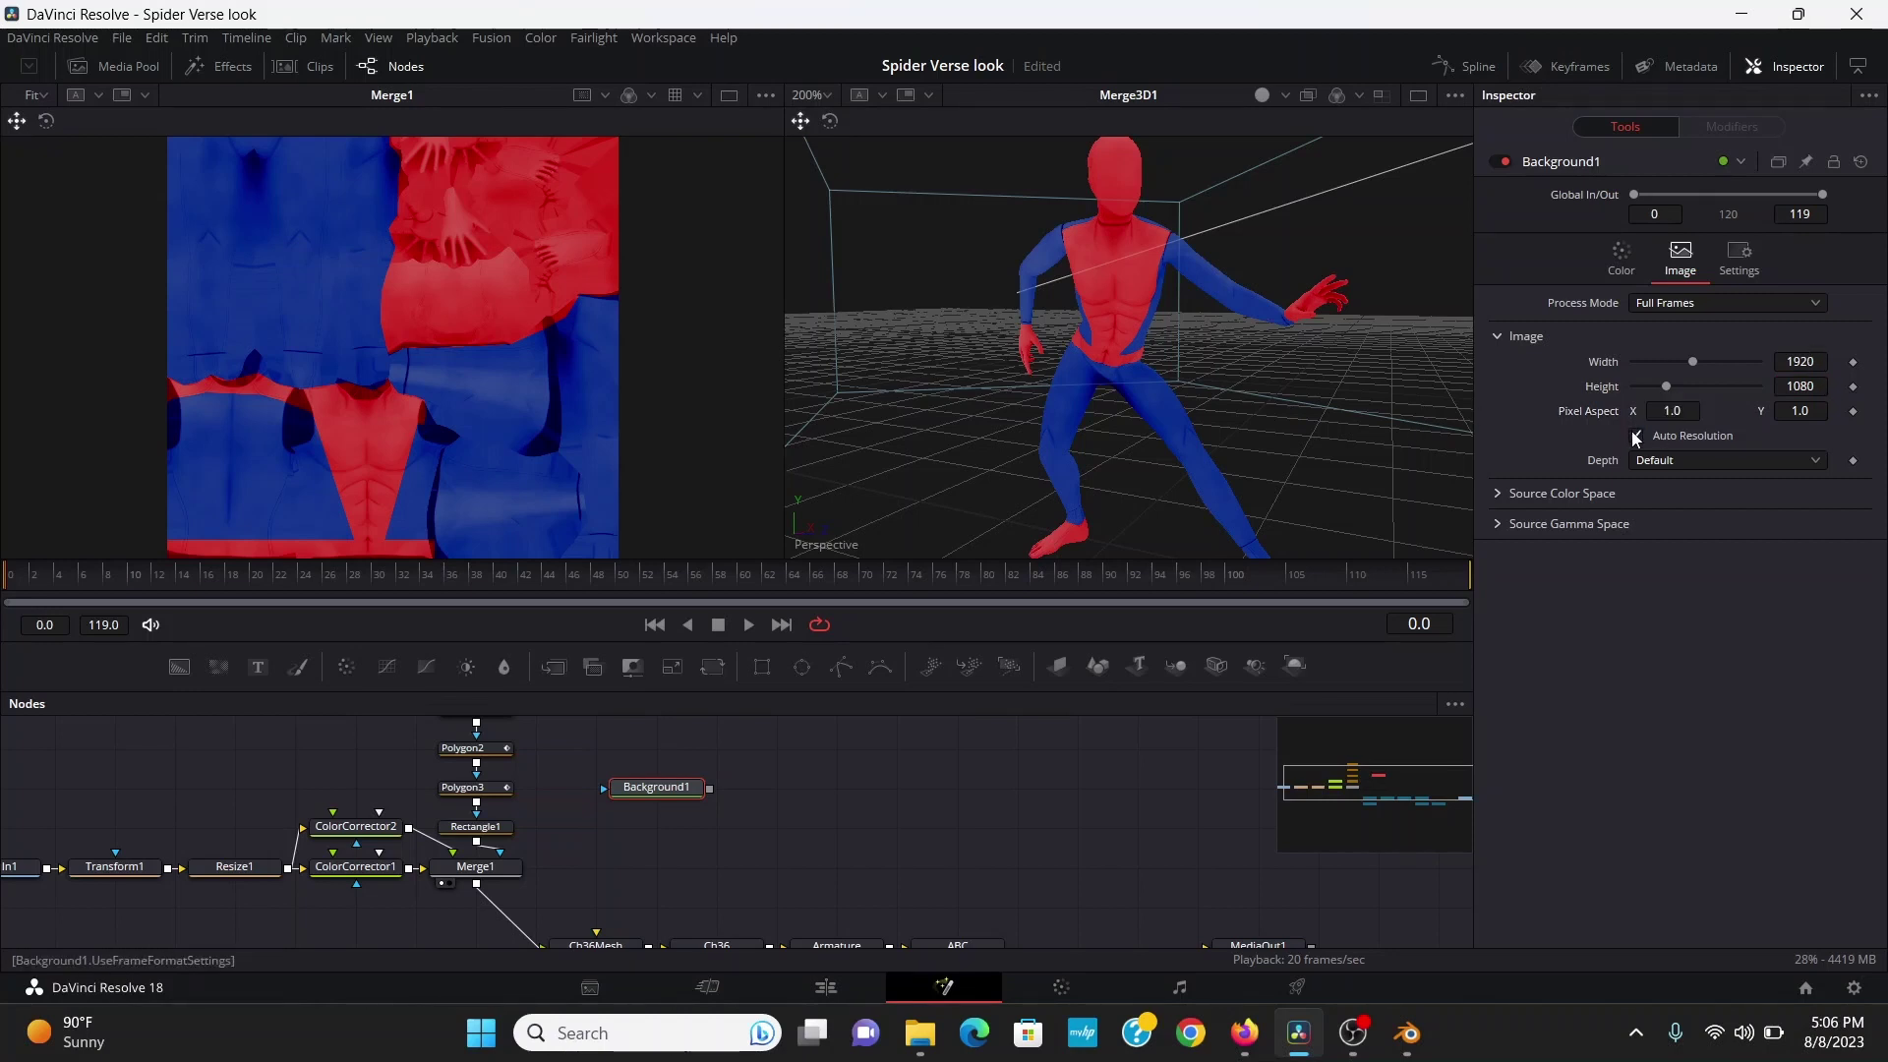
pyautogui.doubleClick(1801, 387)
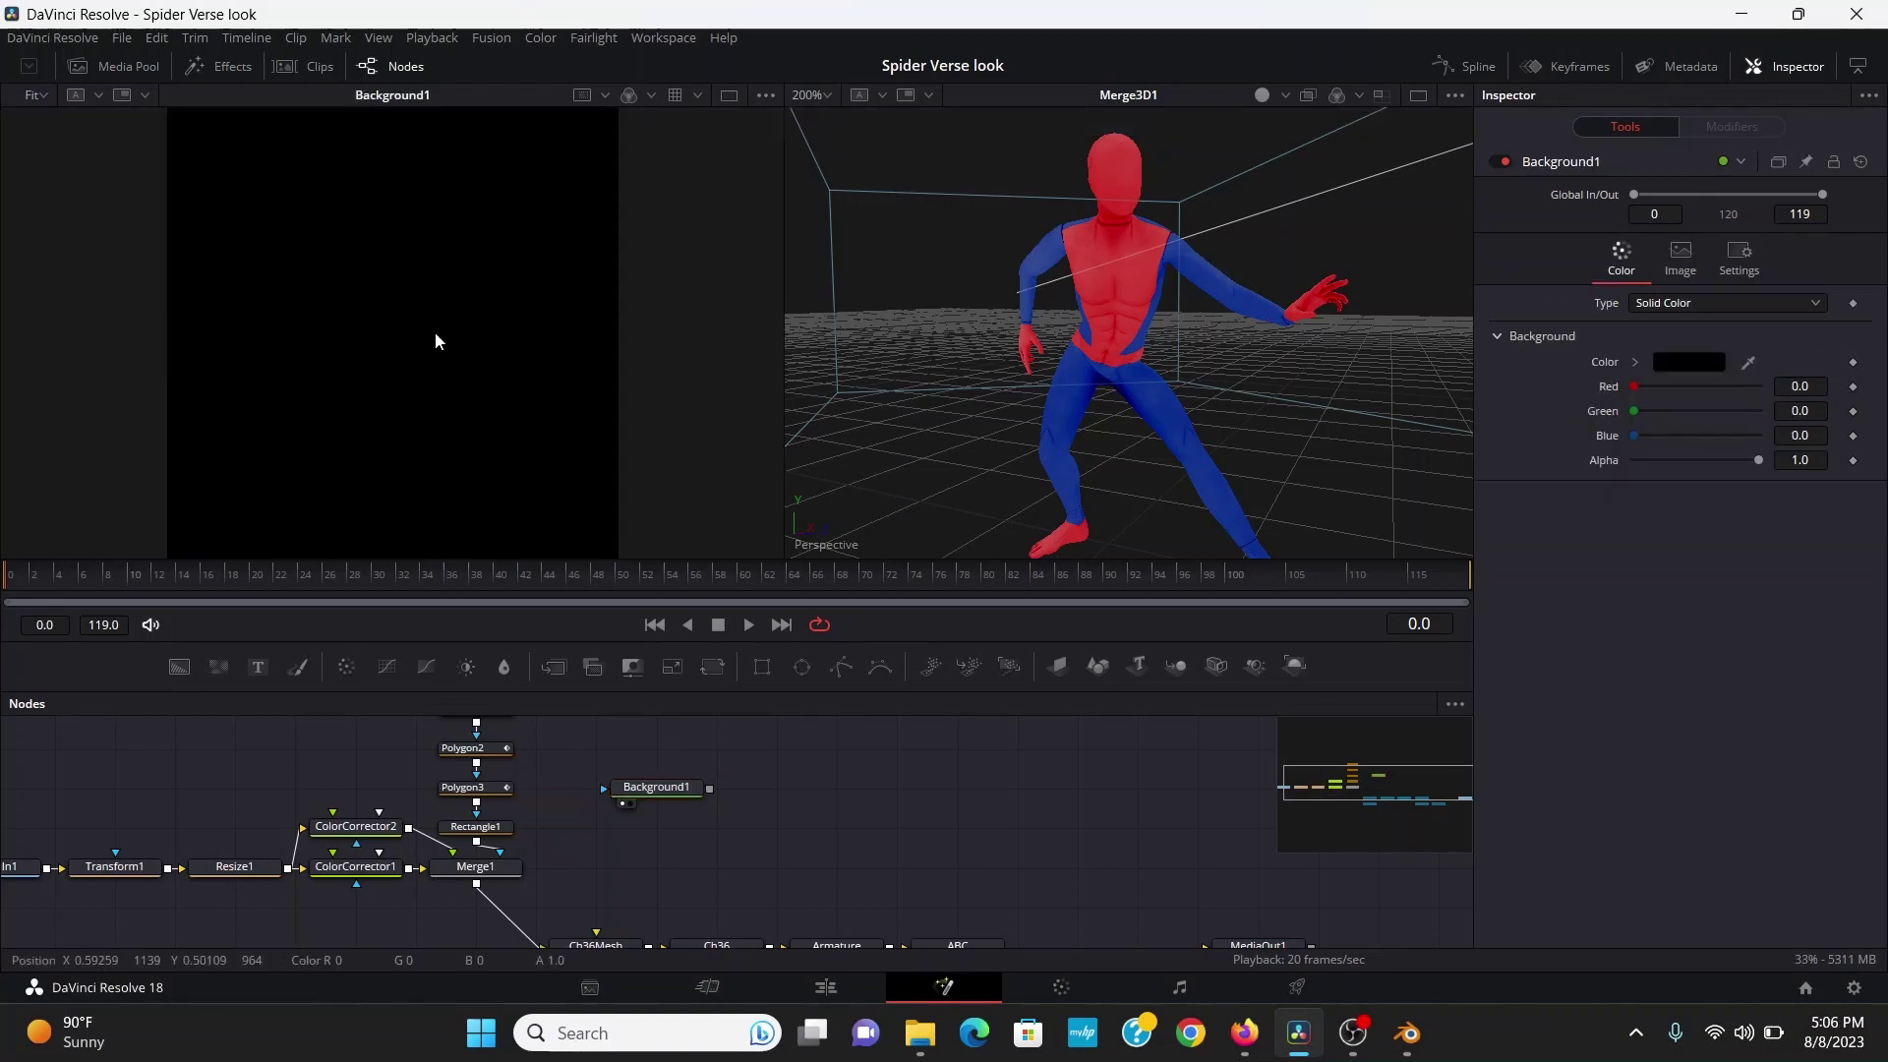
pyautogui.click(1634, 362)
pyautogui.moveTo(1675, 462); pyautogui.dragTo(1583, 341)
pyautogui.hotkey('shift', 'space')
# Add Grid1 after Background1 with black lines and Major Line Spacing 0, merged over Merge1
pyautogui.write('grid')
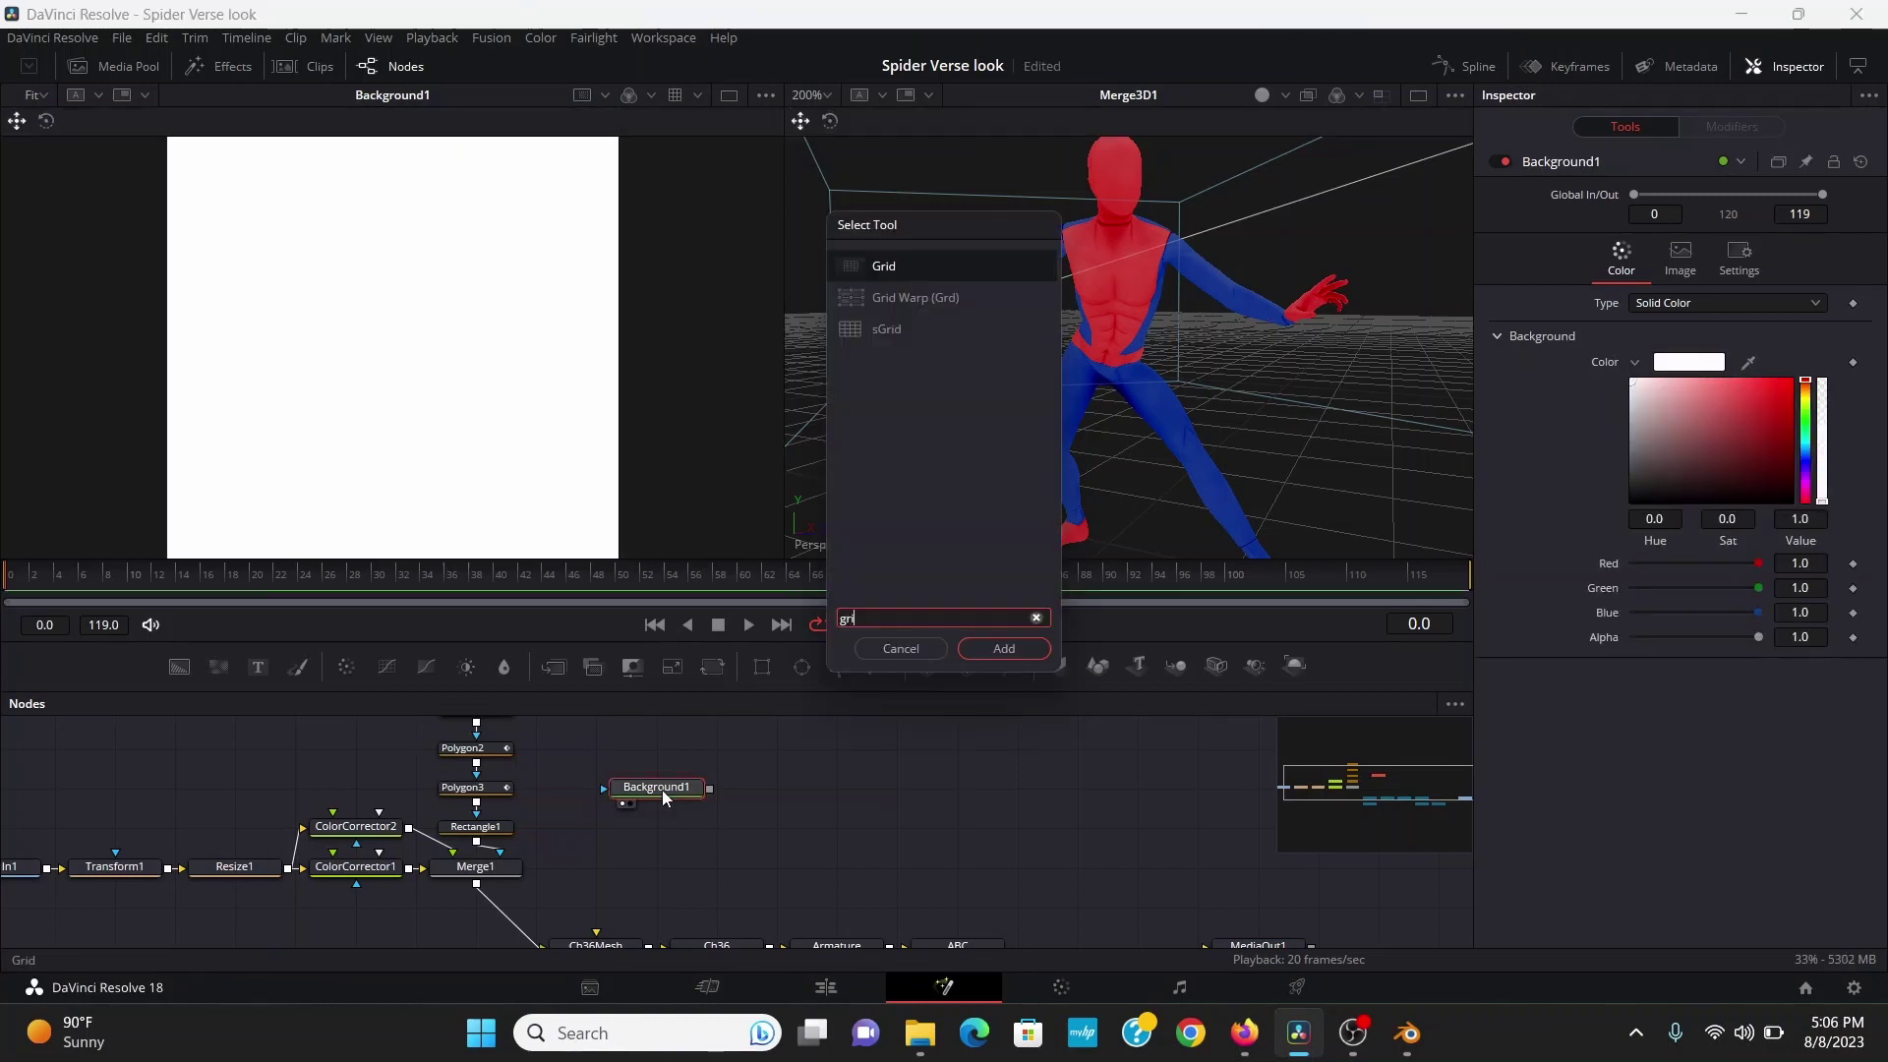
pyautogui.press('Return')
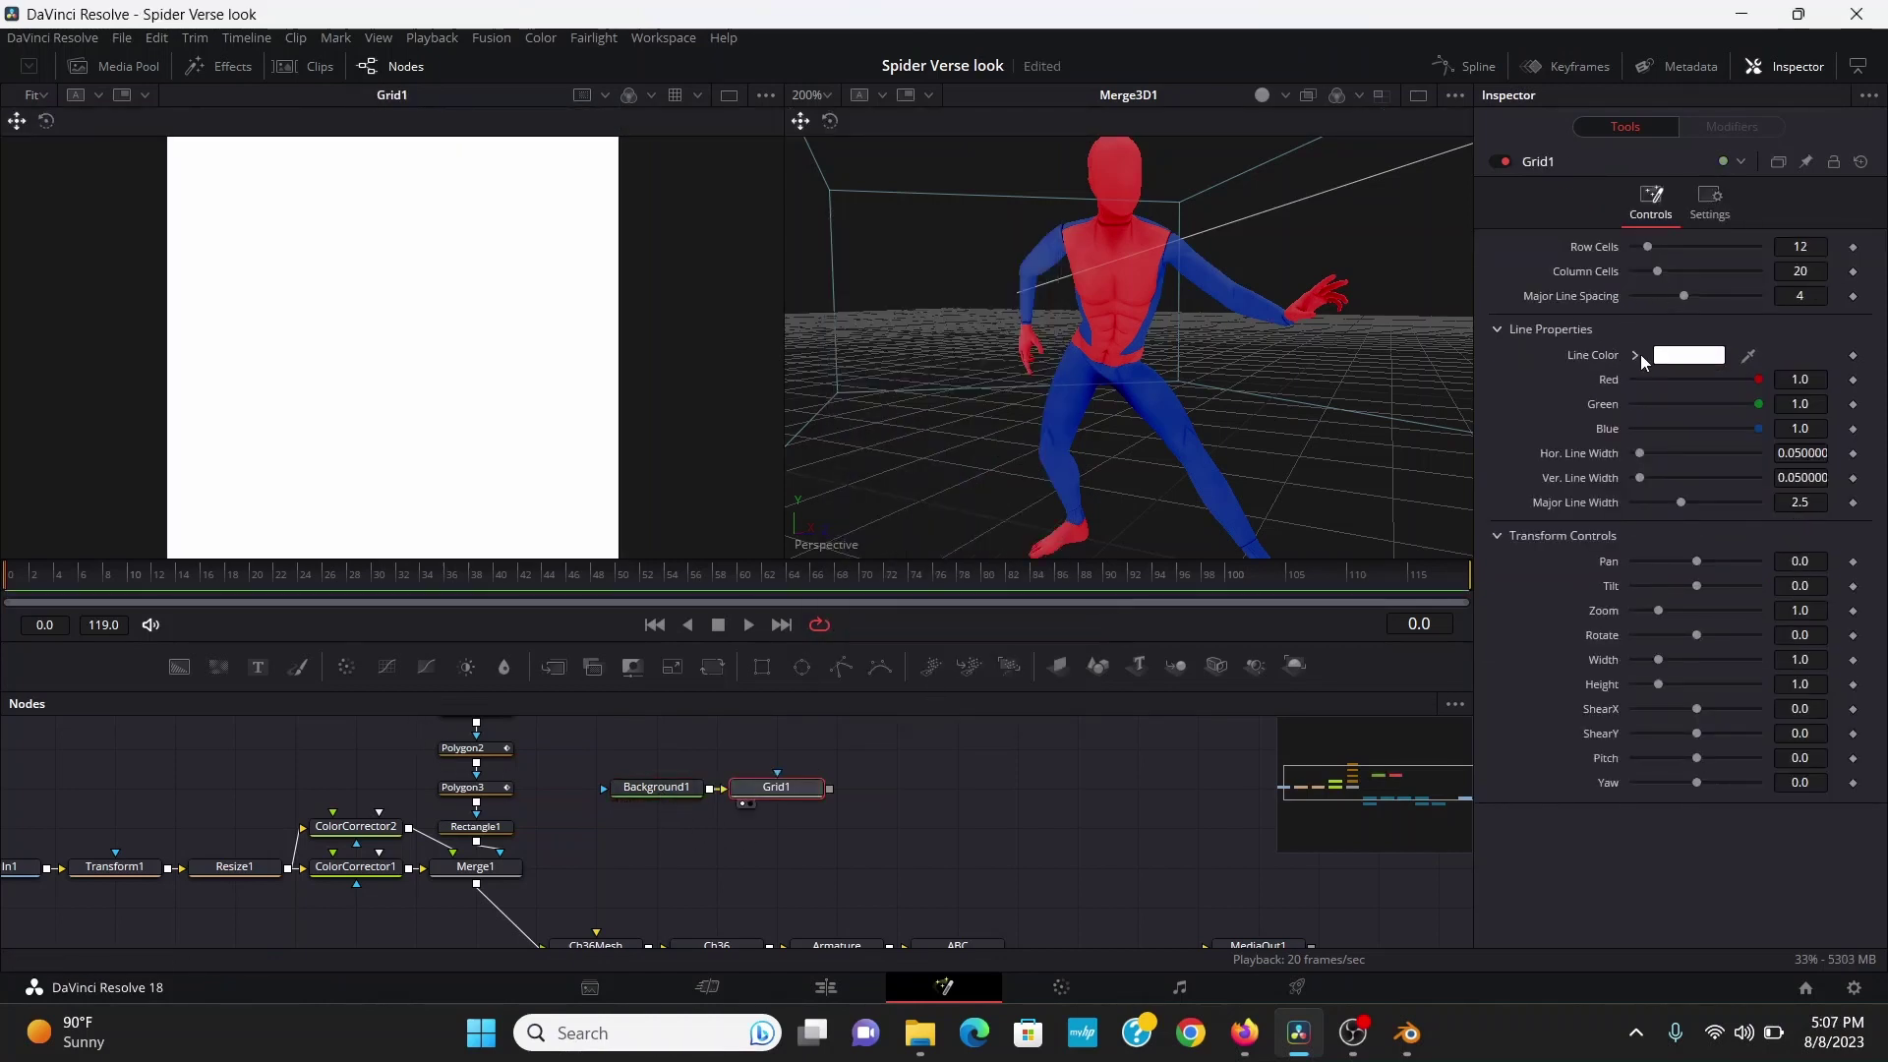
pyautogui.click(1635, 355)
pyautogui.moveTo(1677, 415); pyautogui.dragTo(1591, 539)
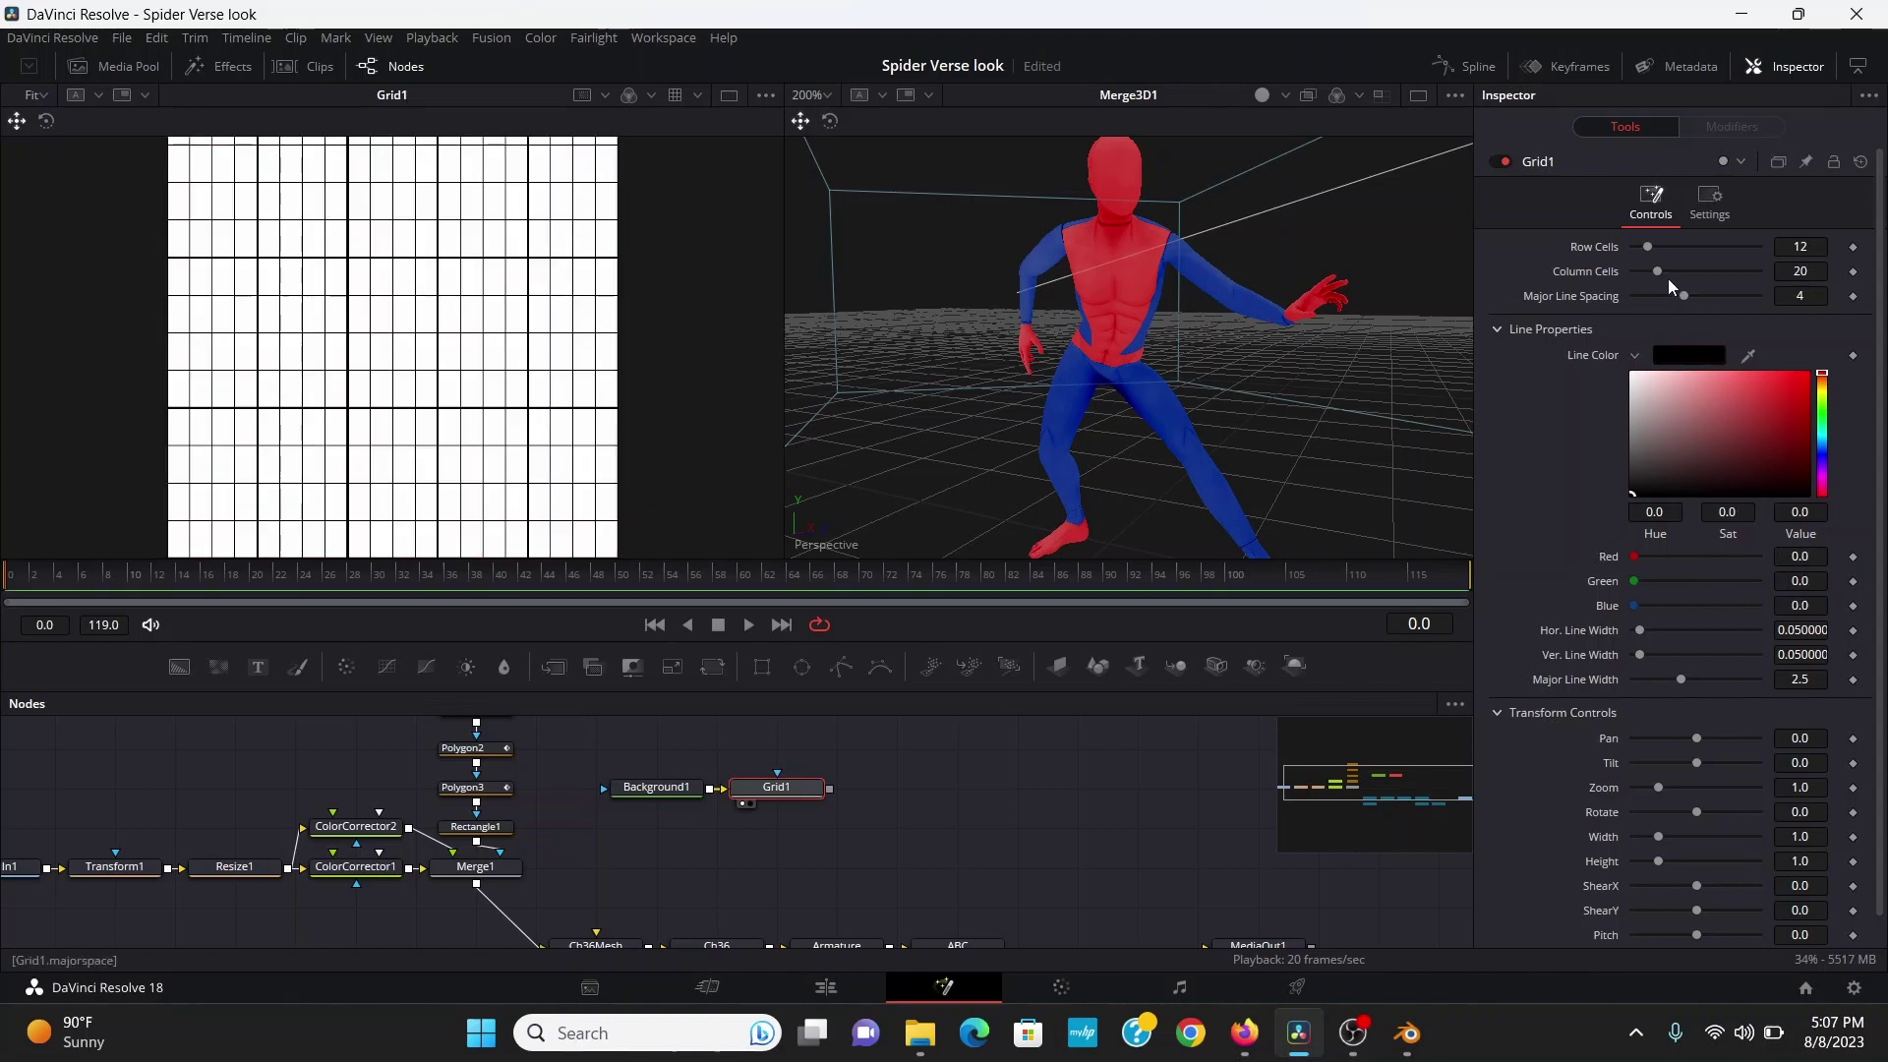
pyautogui.moveTo(1656, 306); pyautogui.dragTo(1583, 320)
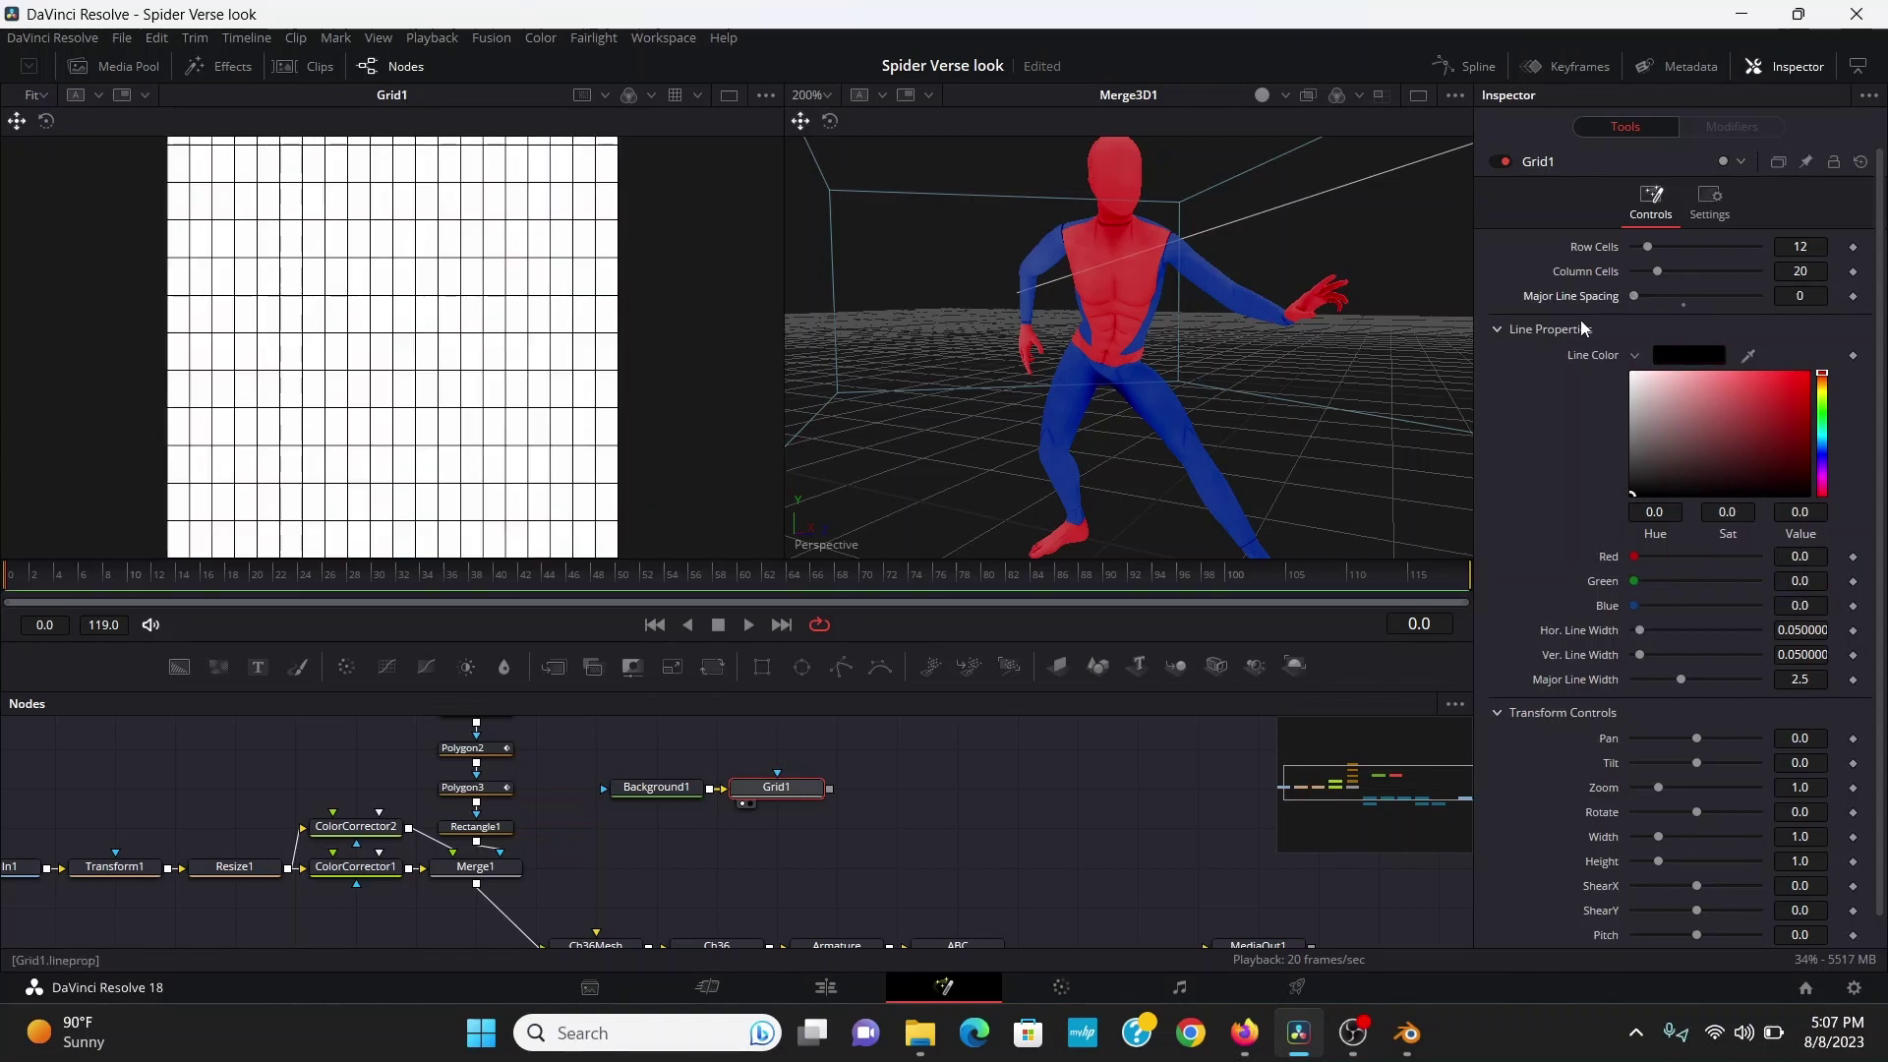
pyautogui.moveTo(830, 790); pyautogui.dragTo(478, 887)
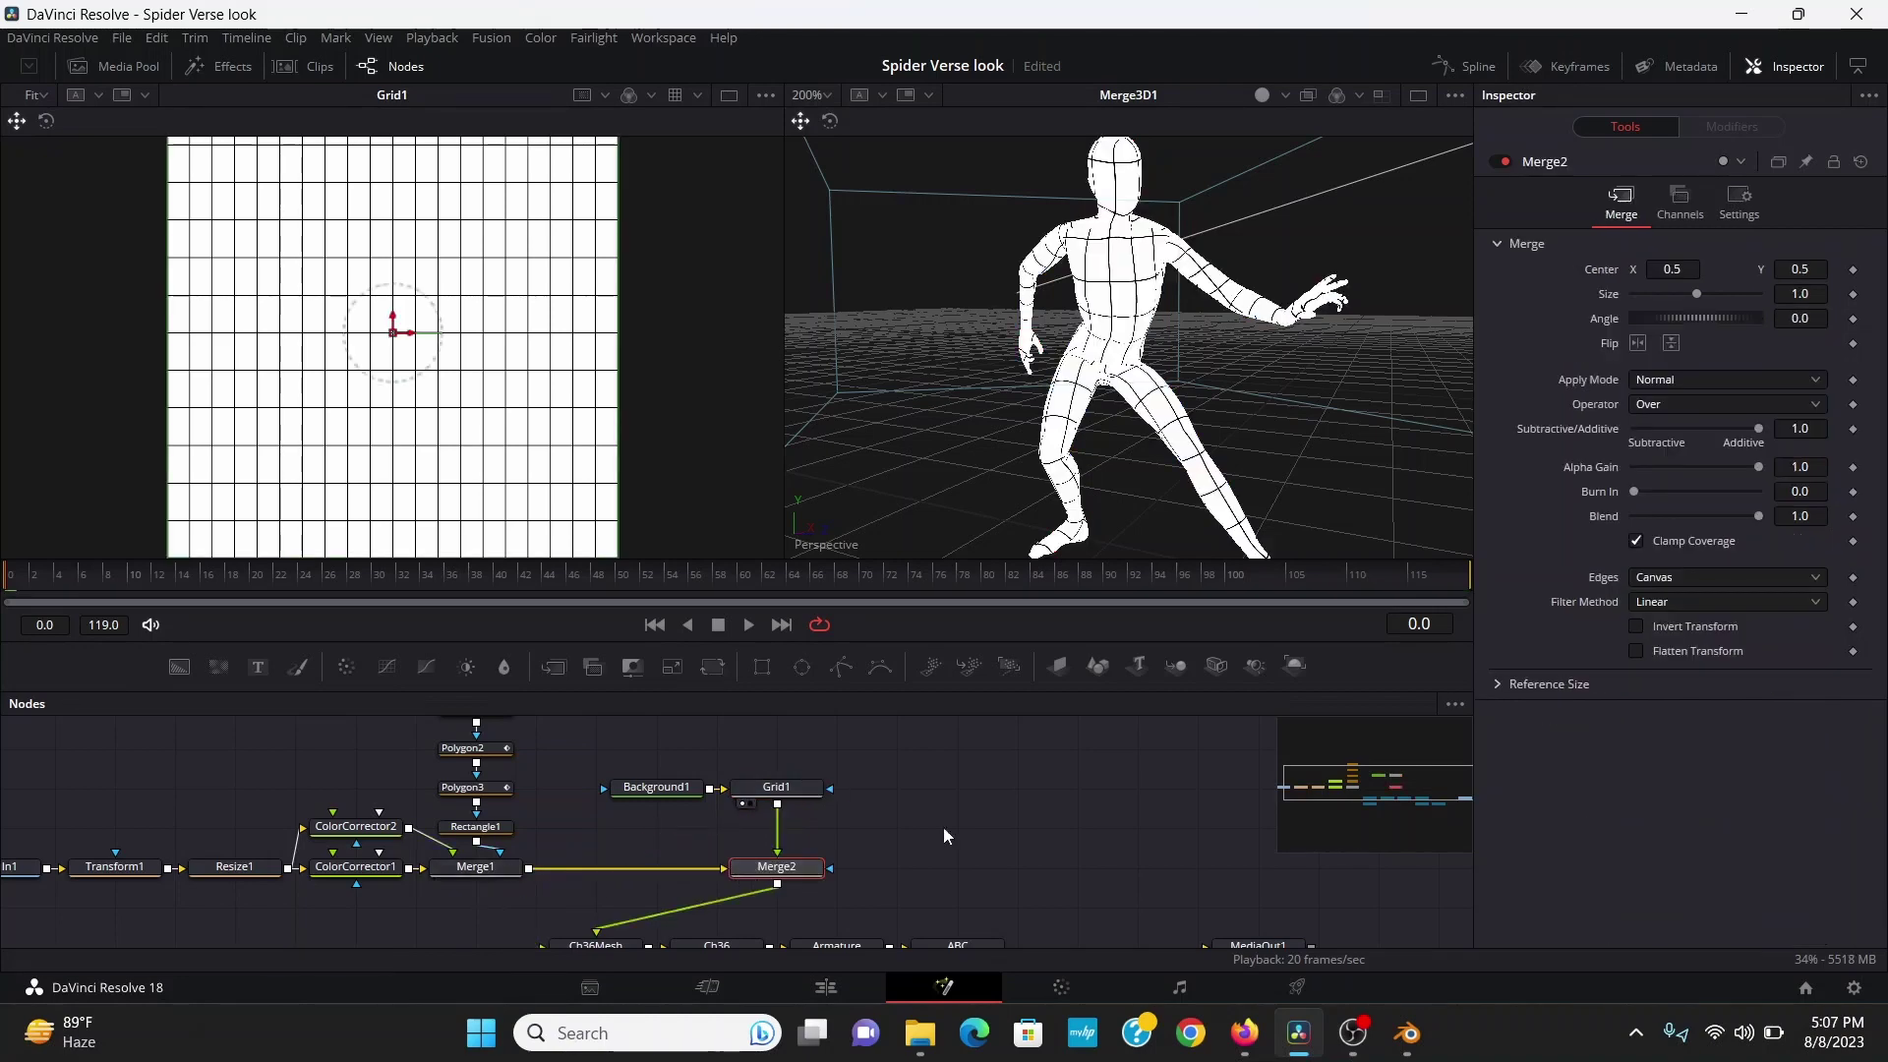
# Set Merge2 to Multiply and give Grid1 50 row cells and 50 column cells
pyautogui.click(1709, 383)
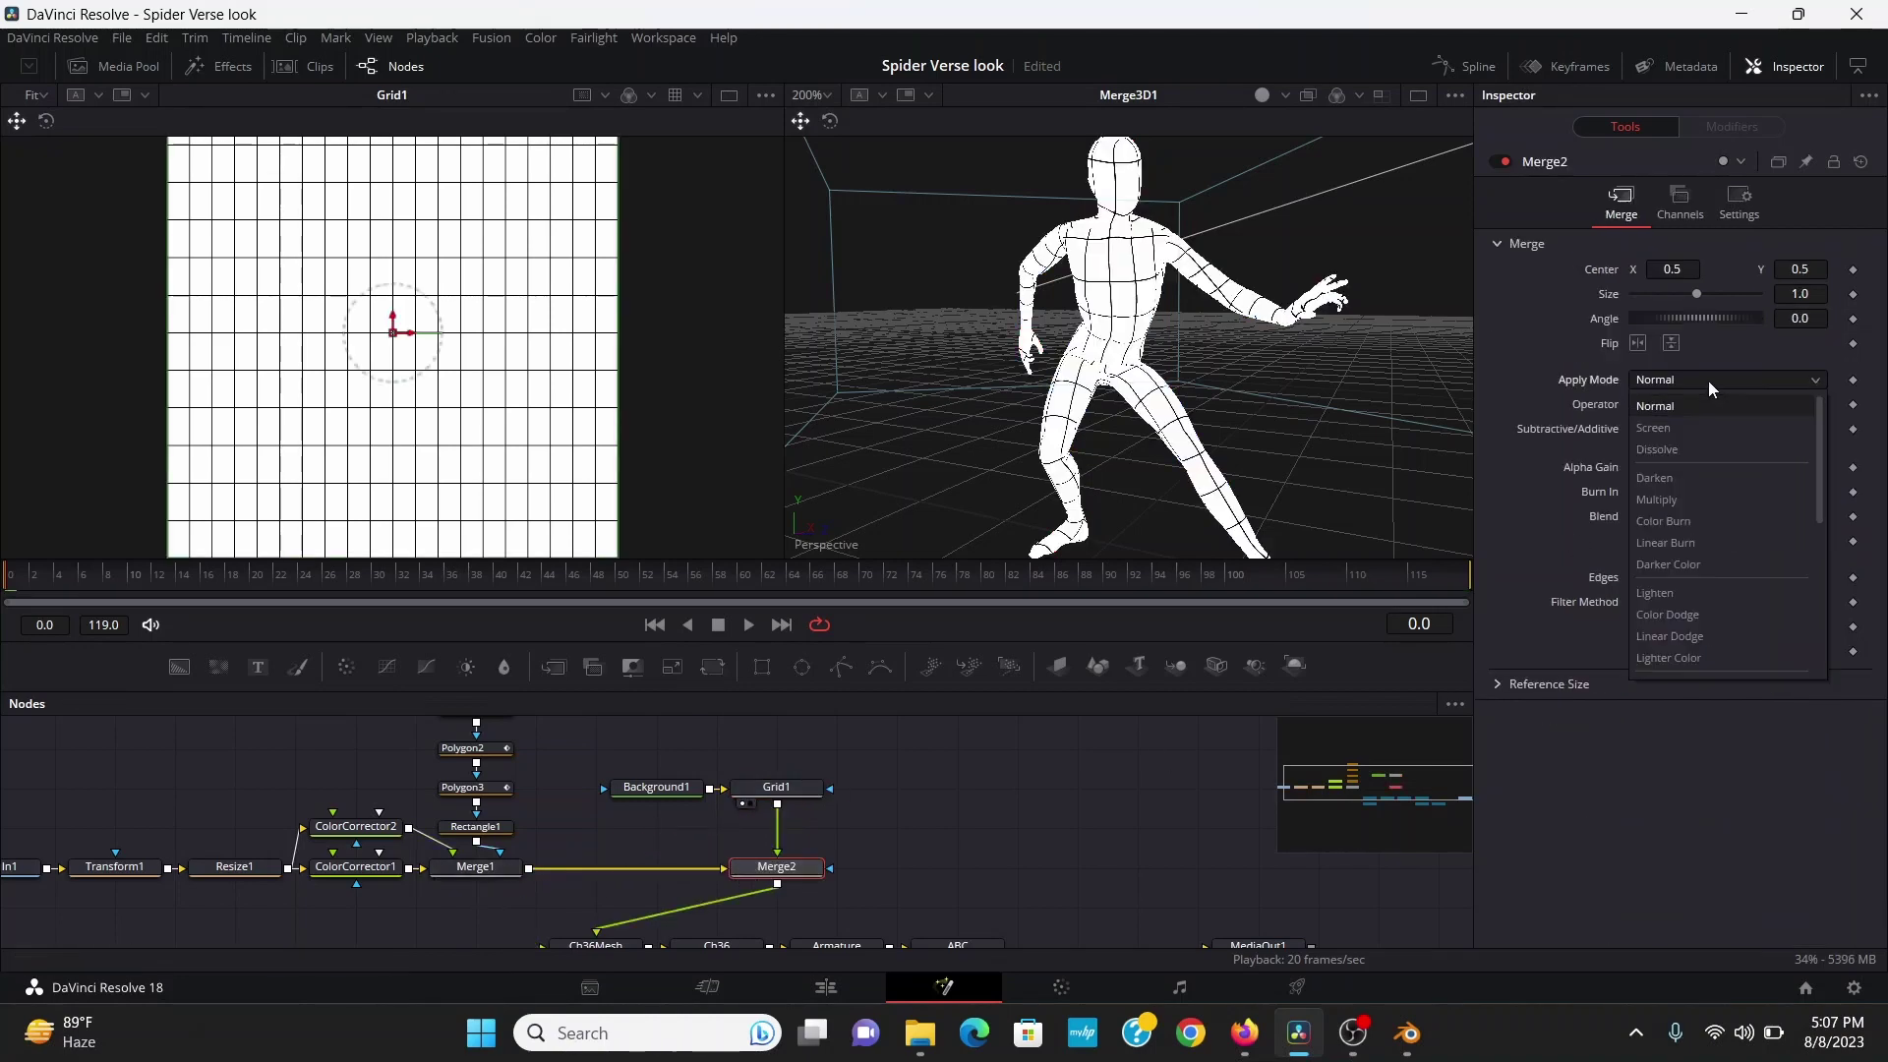
pyautogui.click(1671, 501)
pyautogui.click(777, 787)
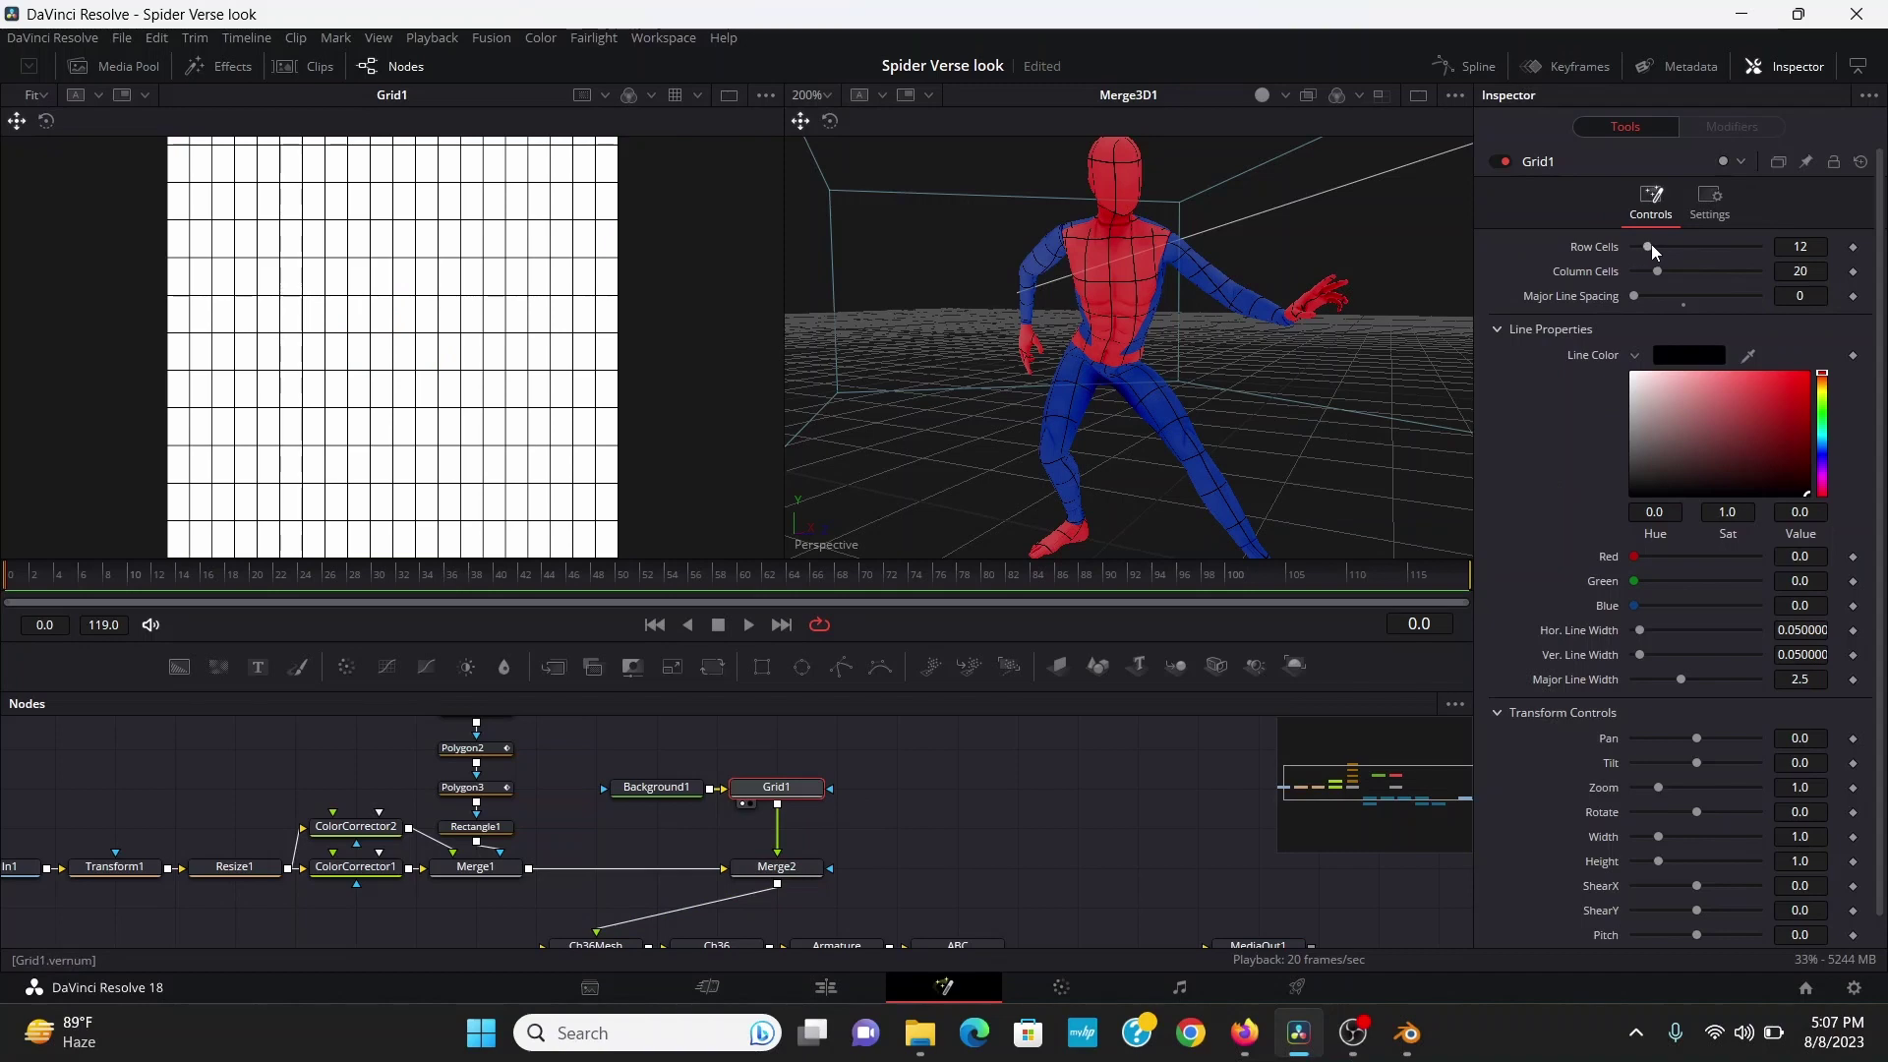
pyautogui.click(1809, 250)
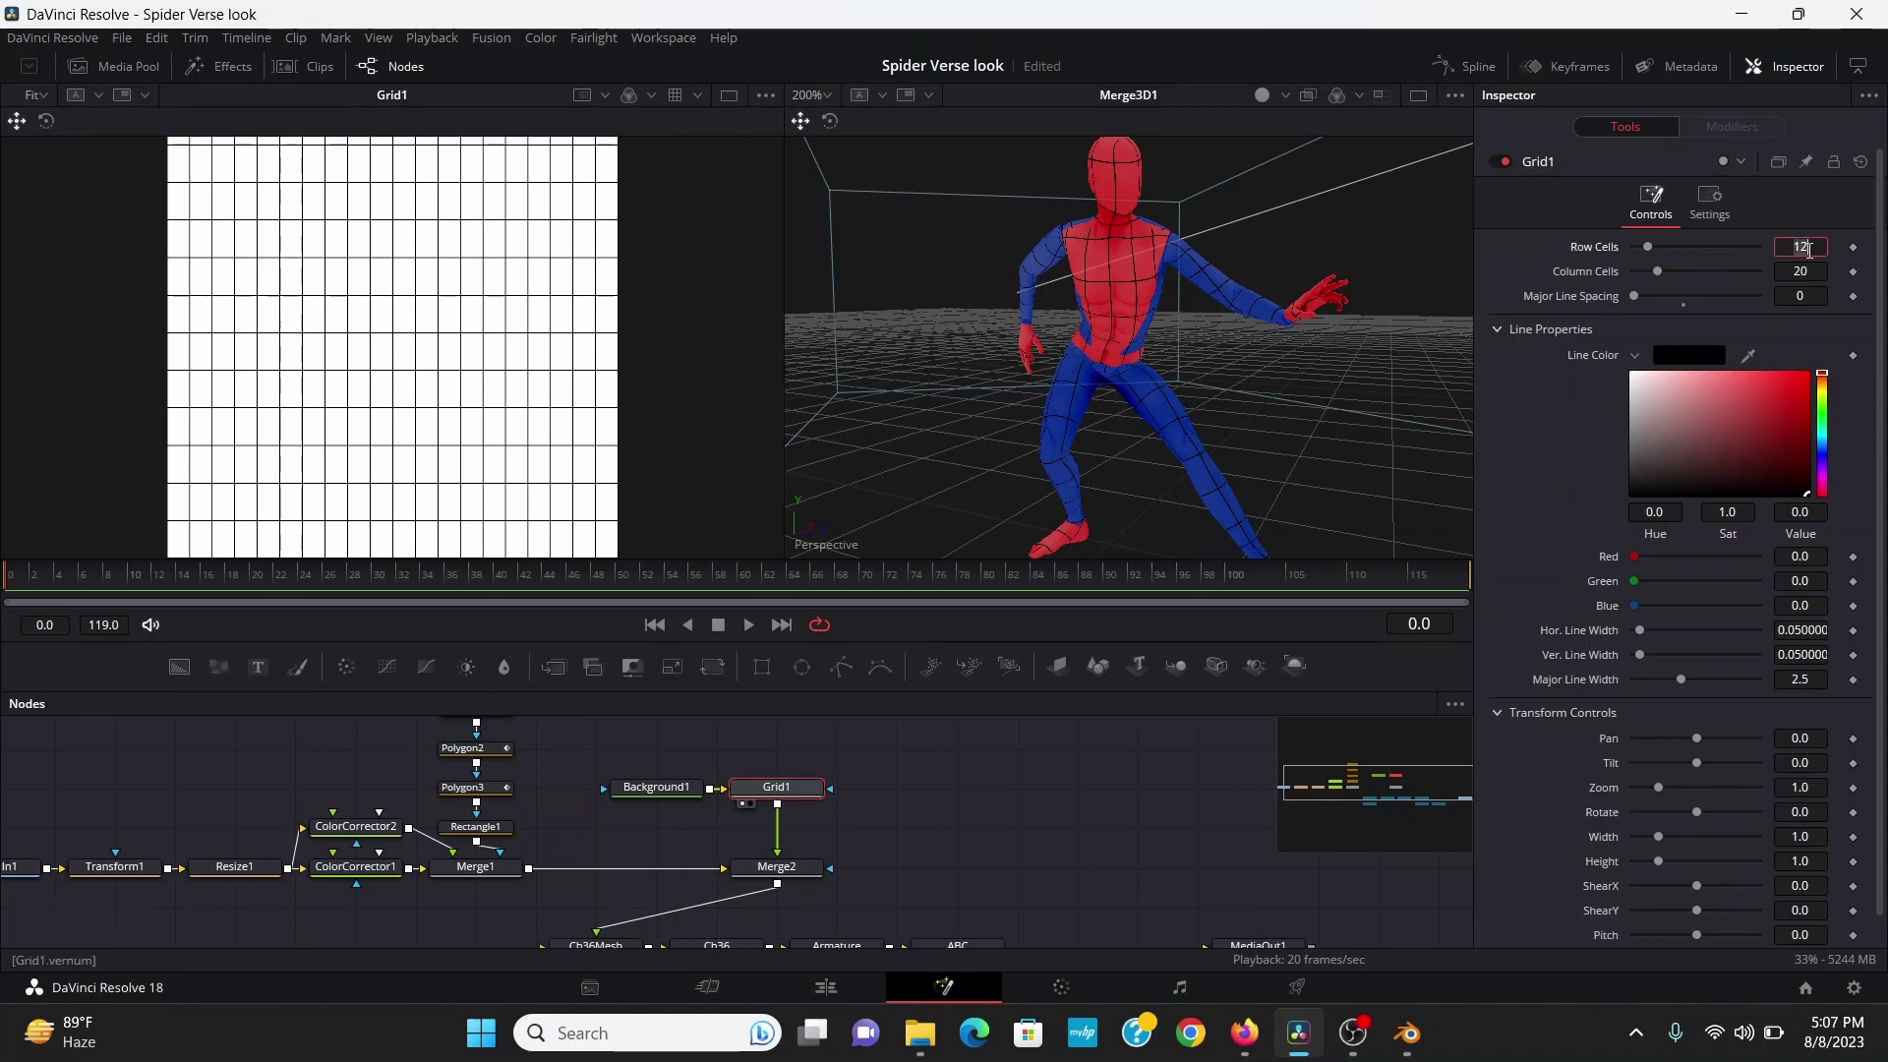
pyautogui.write('50')
pyautogui.press('Tab')
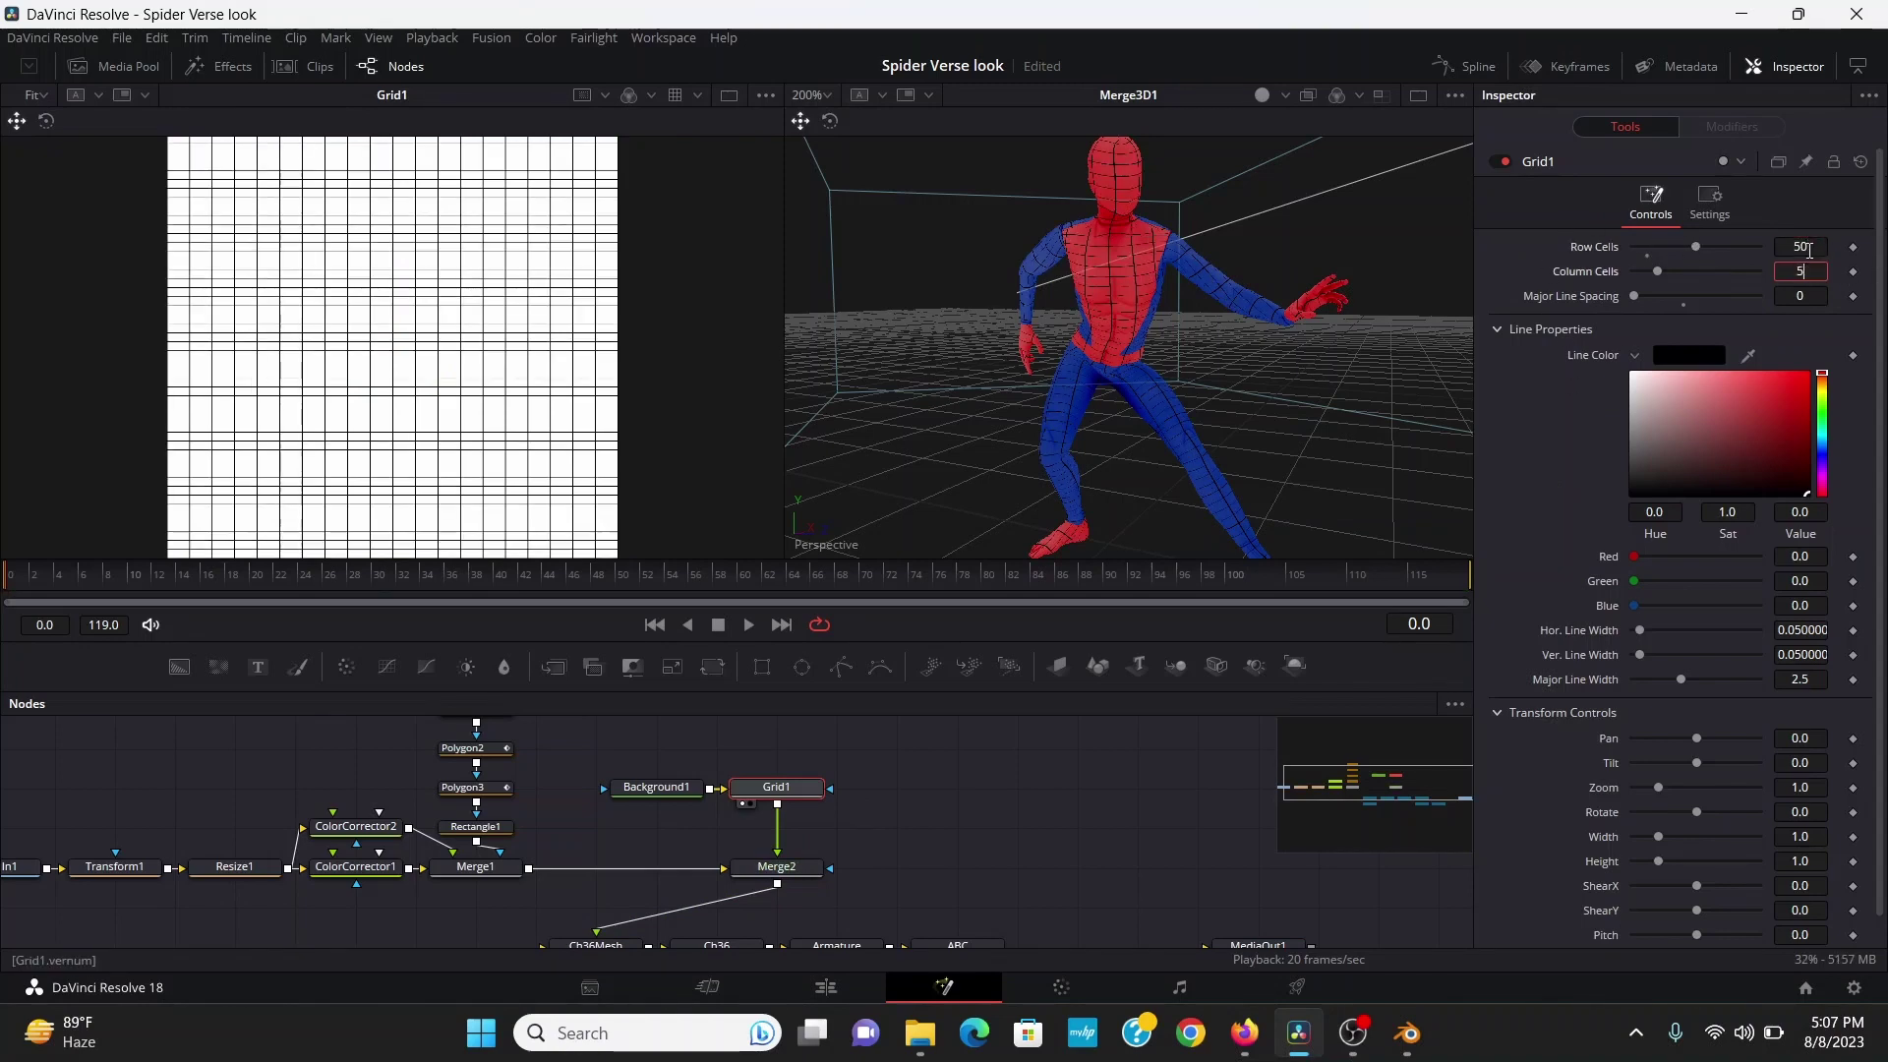
pyautogui.write('50')
pyautogui.press('Tab')
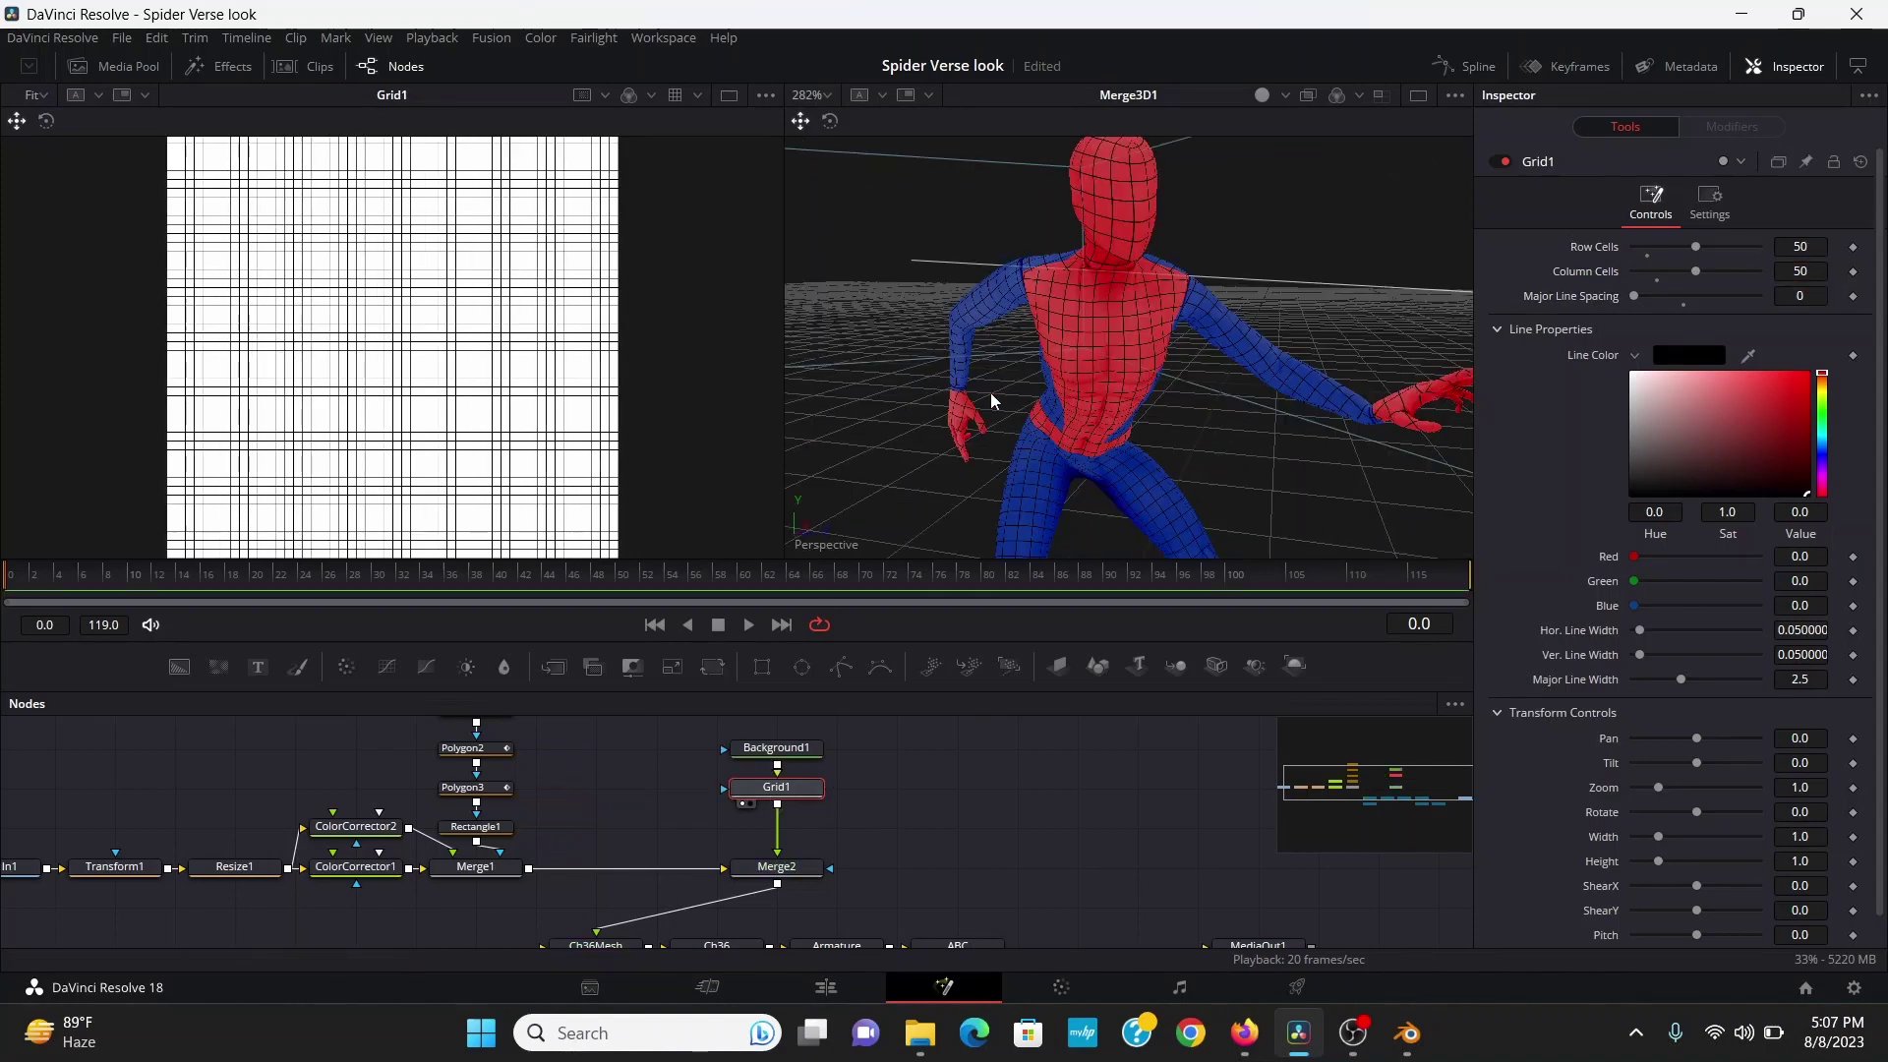
# Mask Grid1 with an inverted Rectangle1 and paste a copy of the white Background1
pyautogui.moveTo(476, 842); pyautogui.dragTo(726, 789)
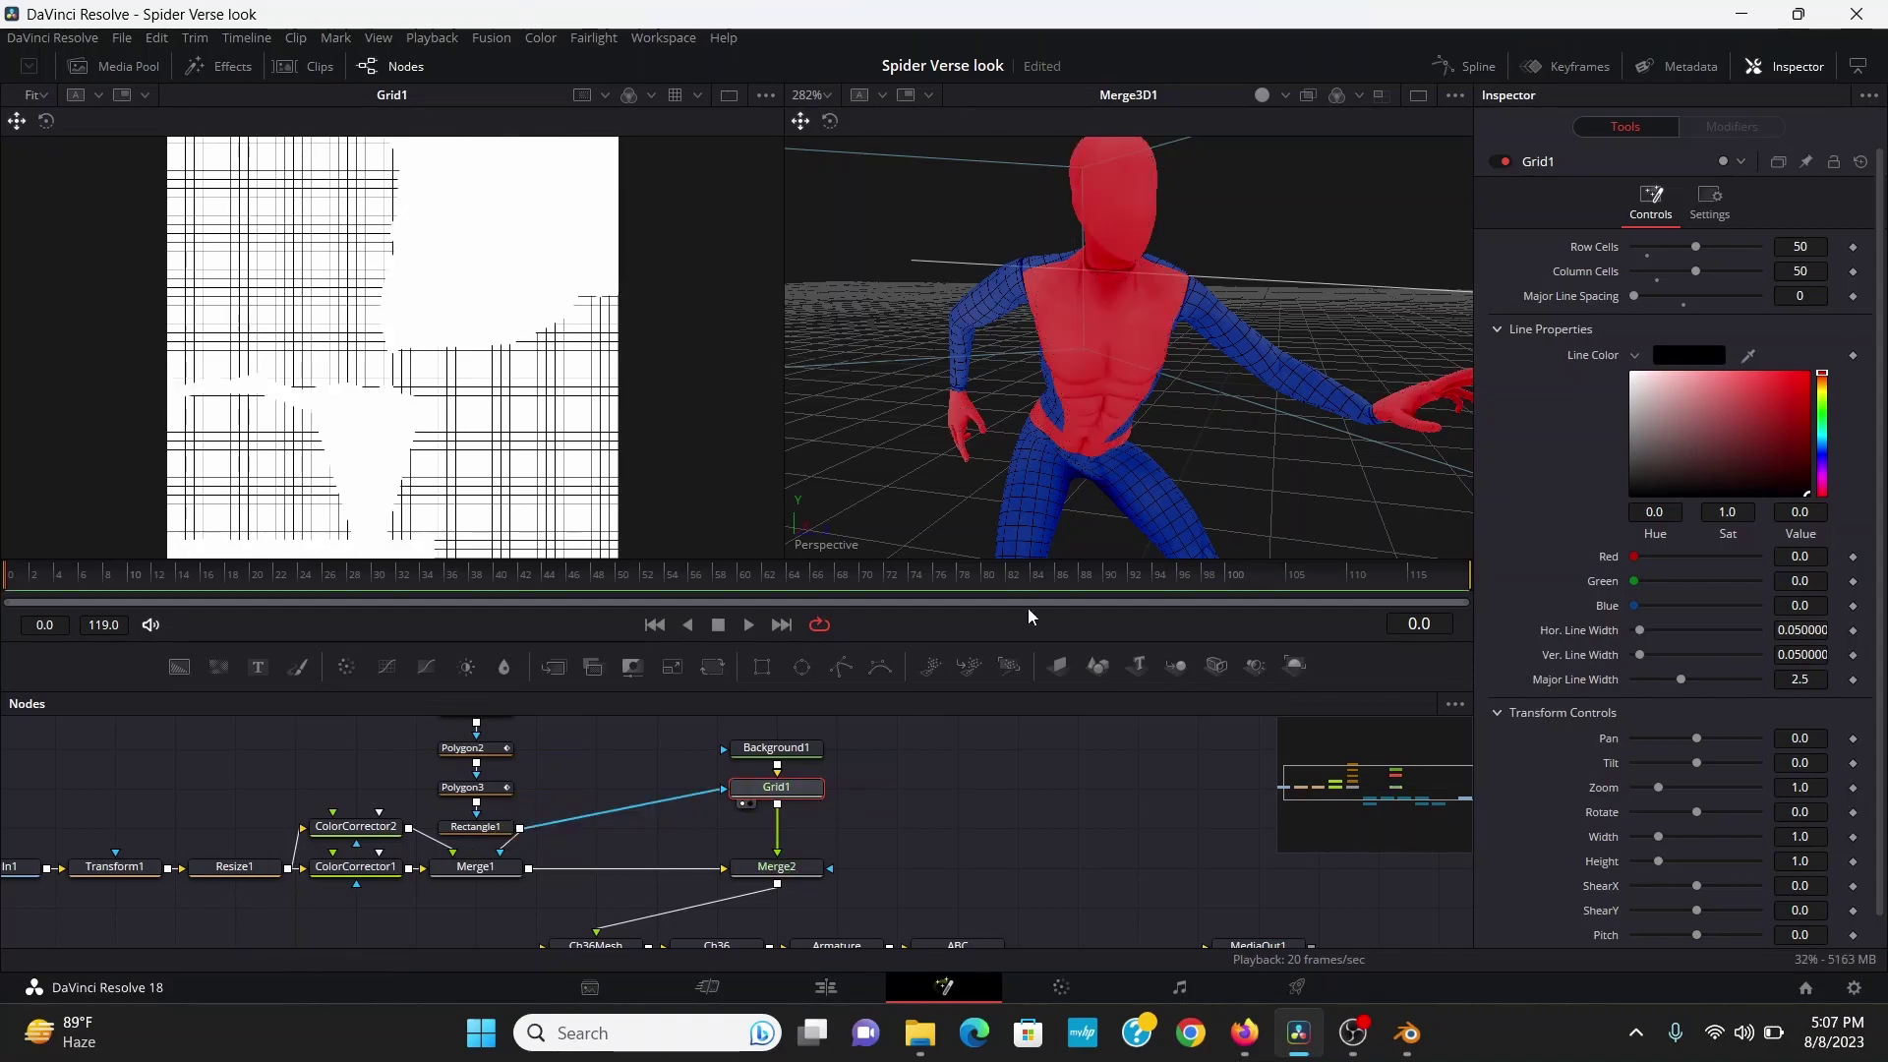
pyautogui.moveTo(1178, 417)
pyautogui.mouseDown()
pyautogui.moveTo(1069, 301)
pyautogui.moveTo(1189, 385)
pyautogui.mouseUp()
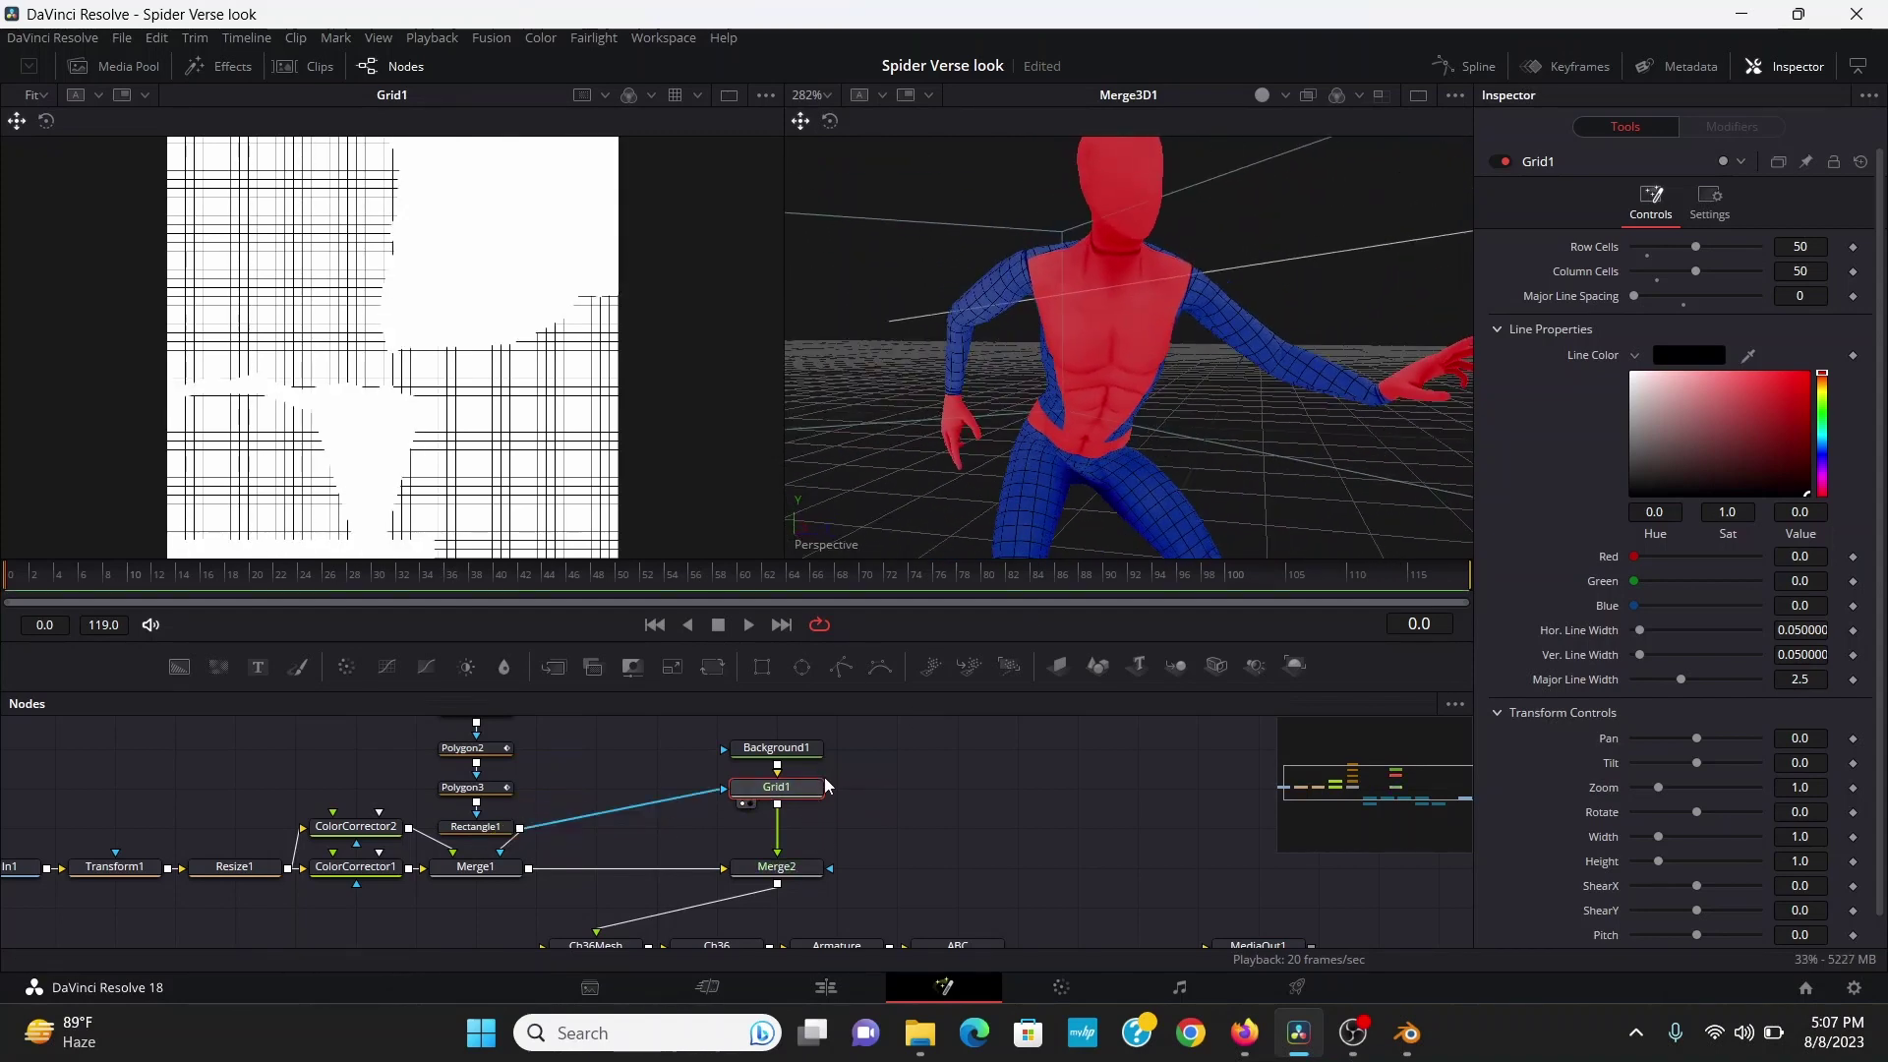
pyautogui.click(1715, 214)
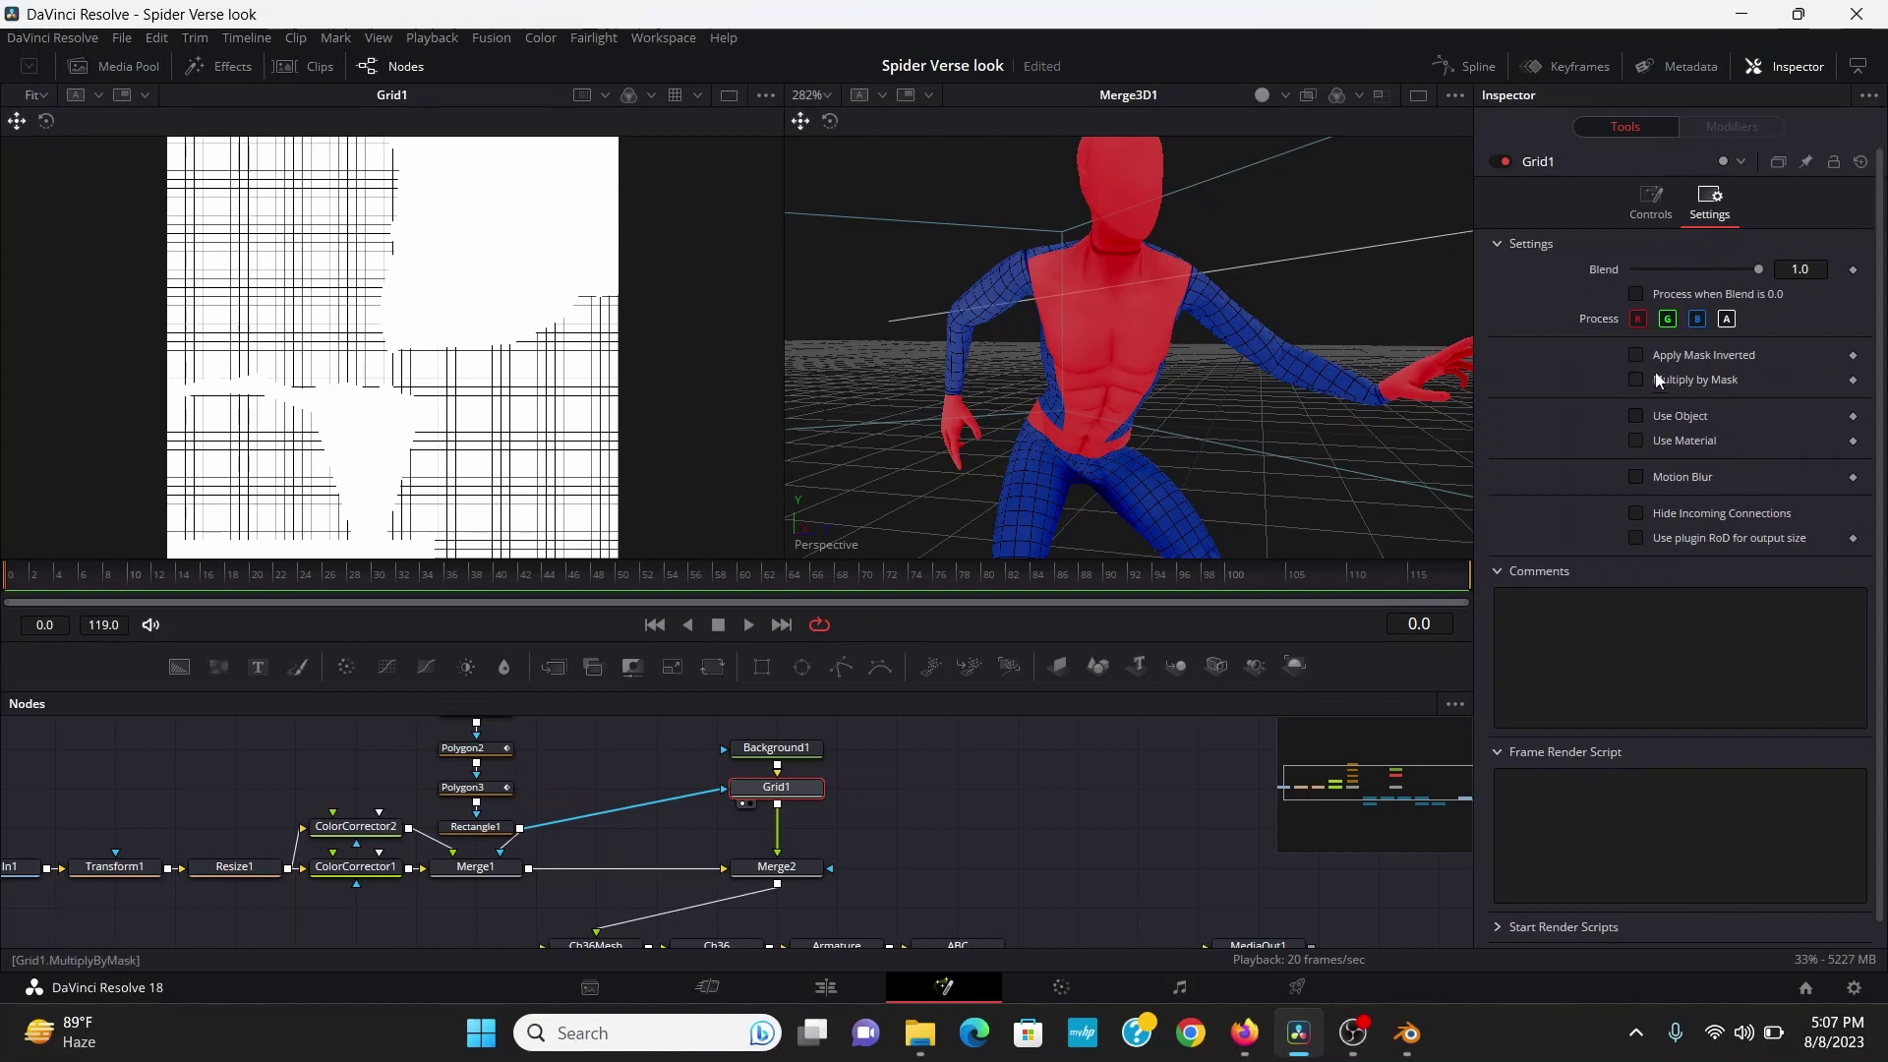
pyautogui.click(1630, 355)
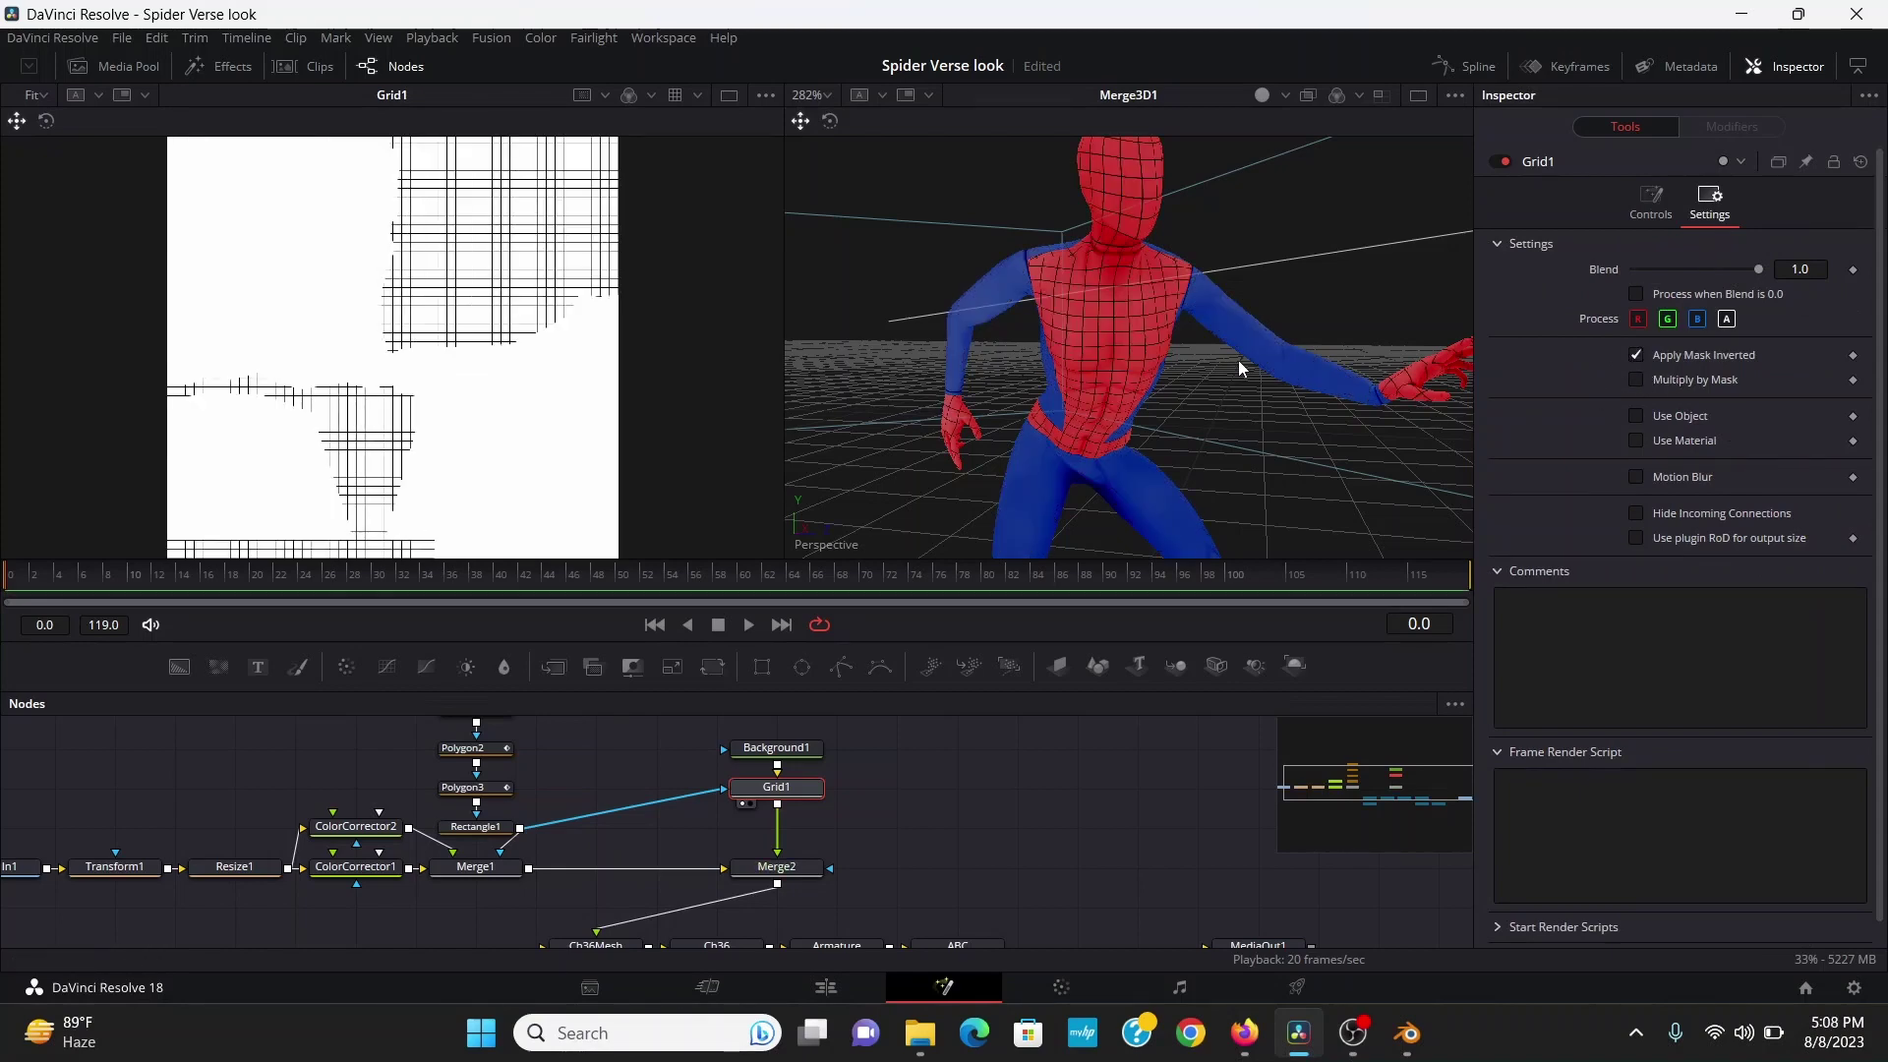
pyautogui.scroll(-1, 1237, 359)
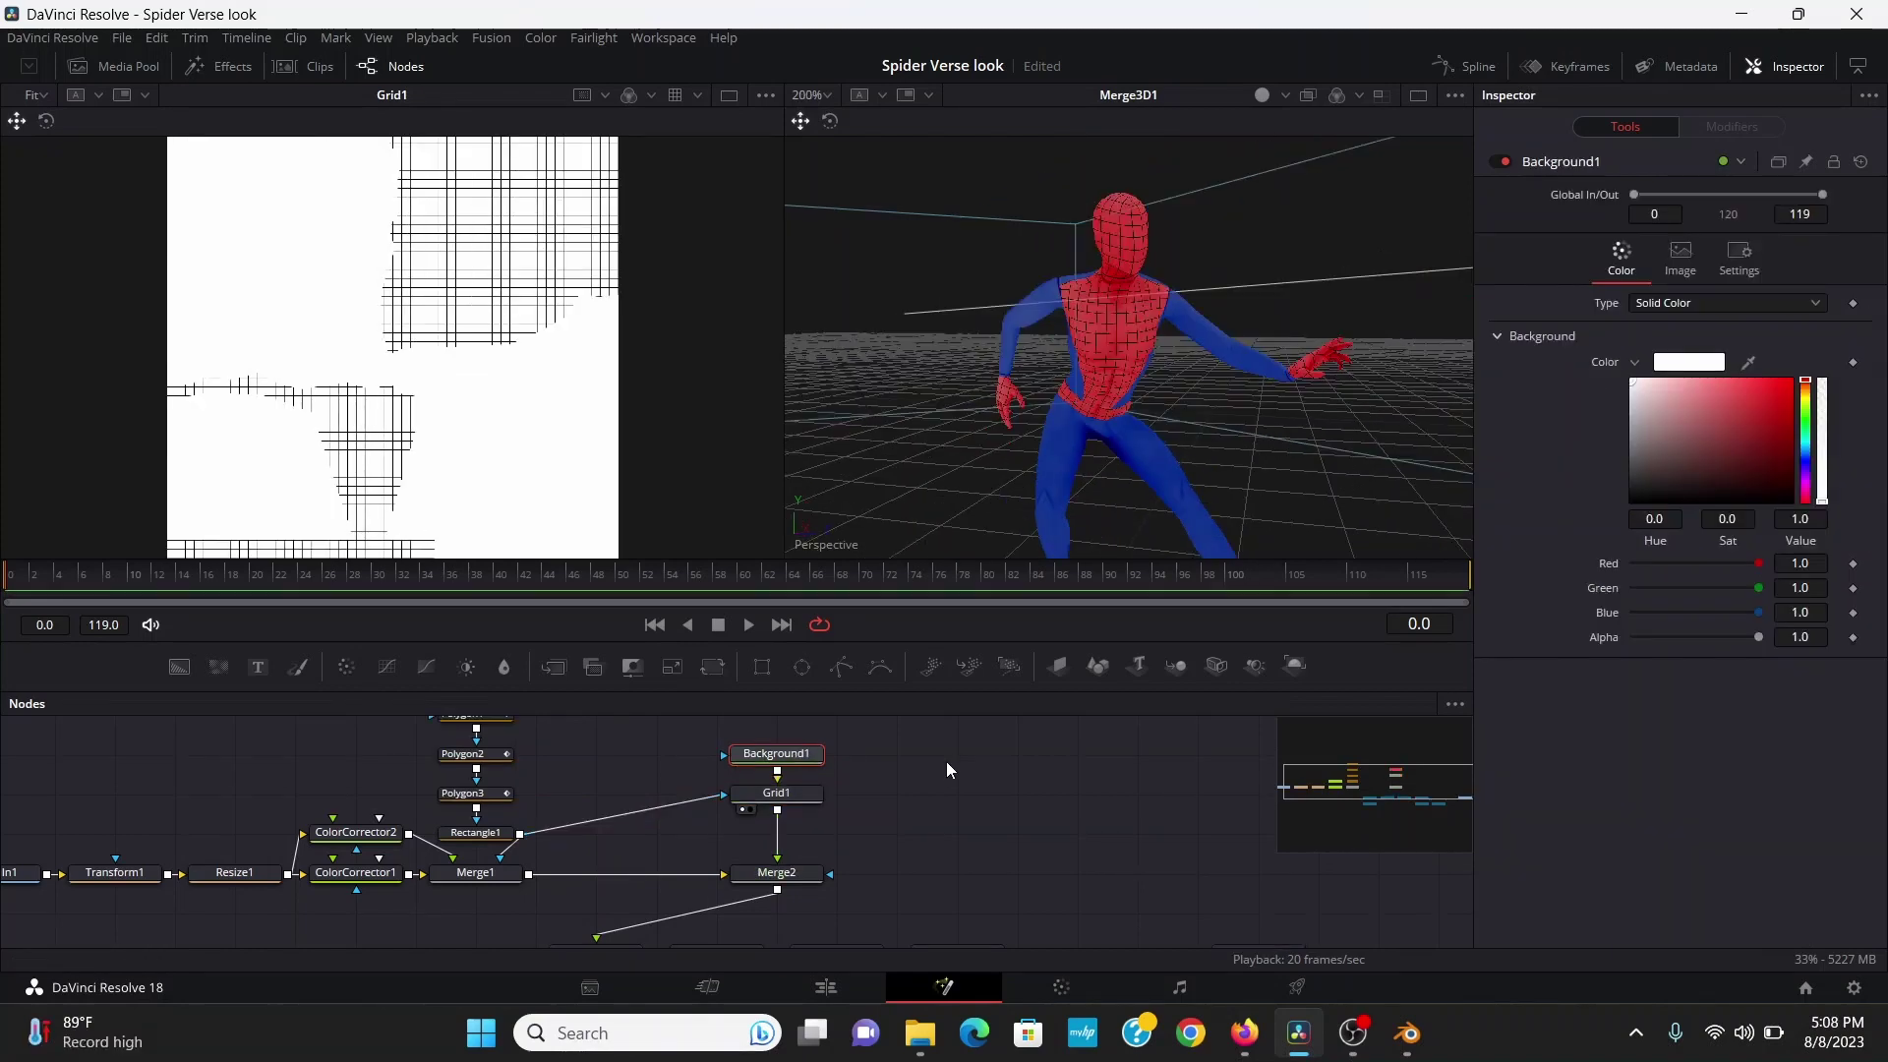
pyautogui.hotkey('ctrl', 'v')
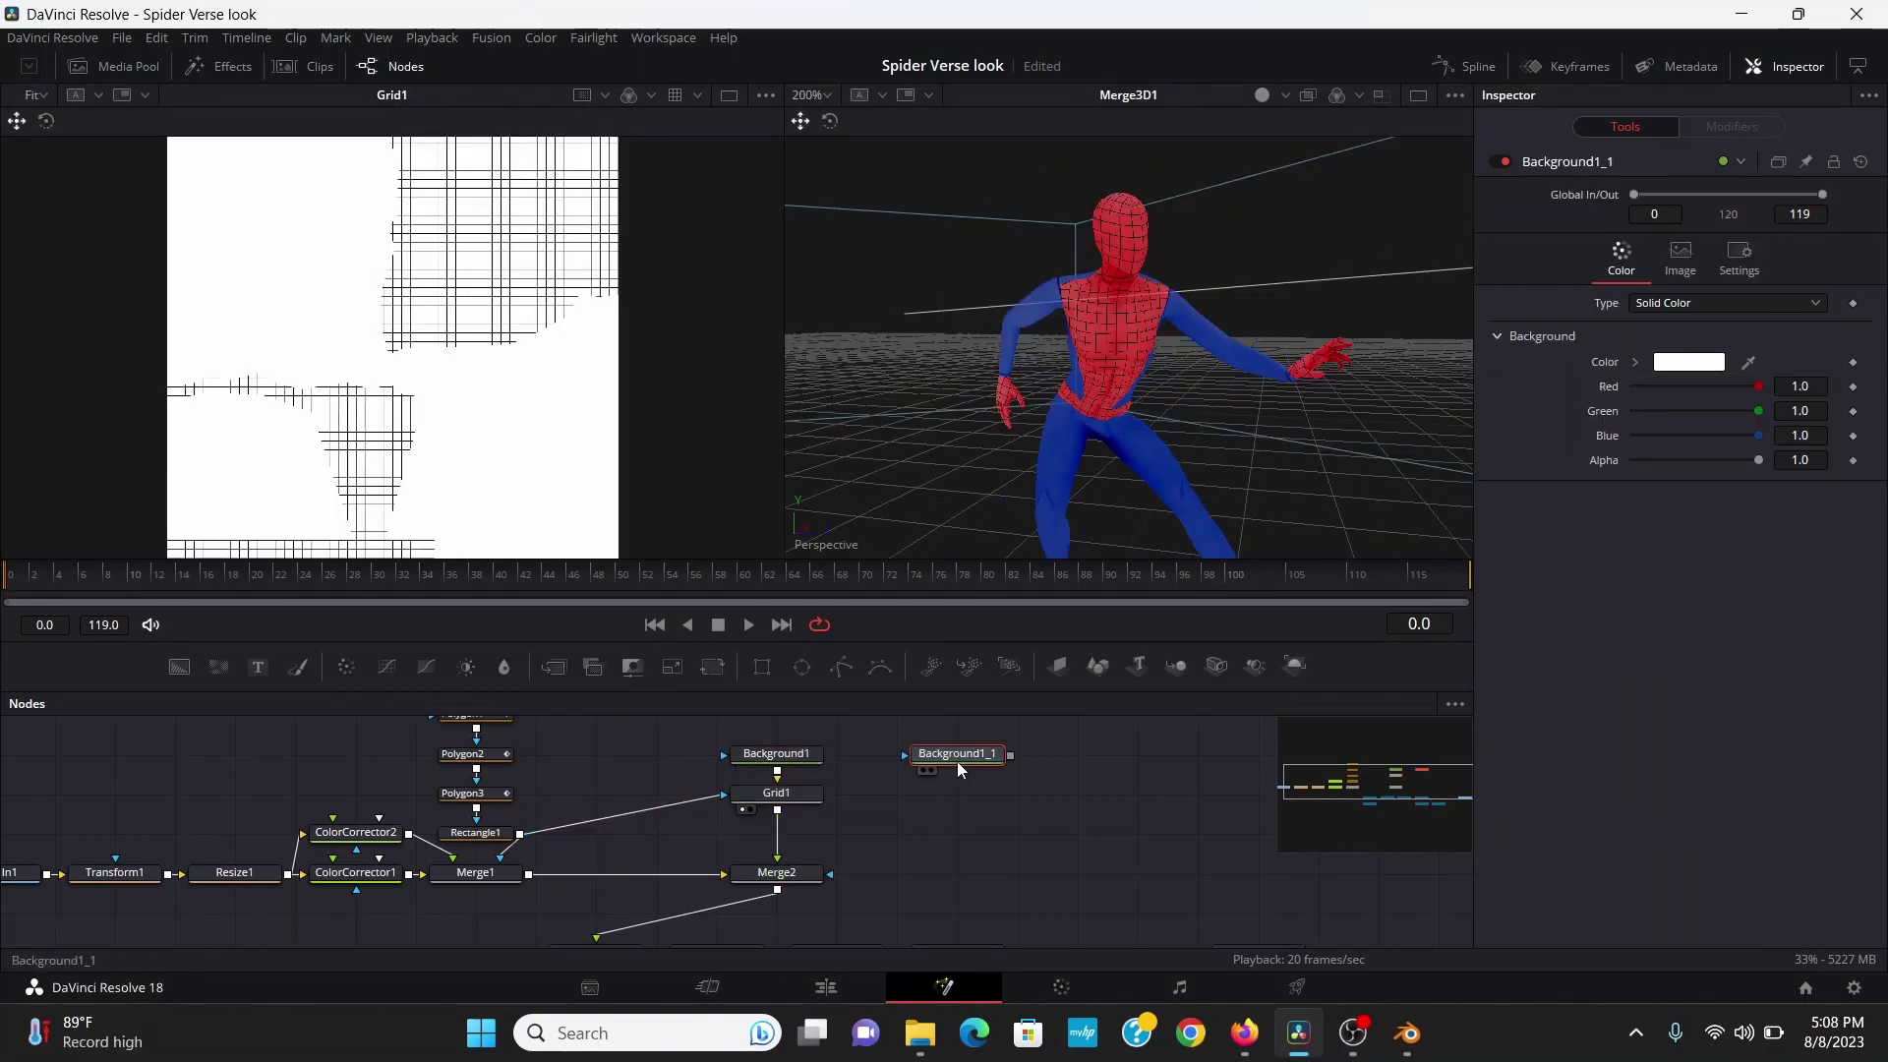
# Merge the Background1_1 copy over the result and draw a closed polygon eye outline on it
pyautogui.moveTo(1012, 752); pyautogui.dragTo(777, 890)
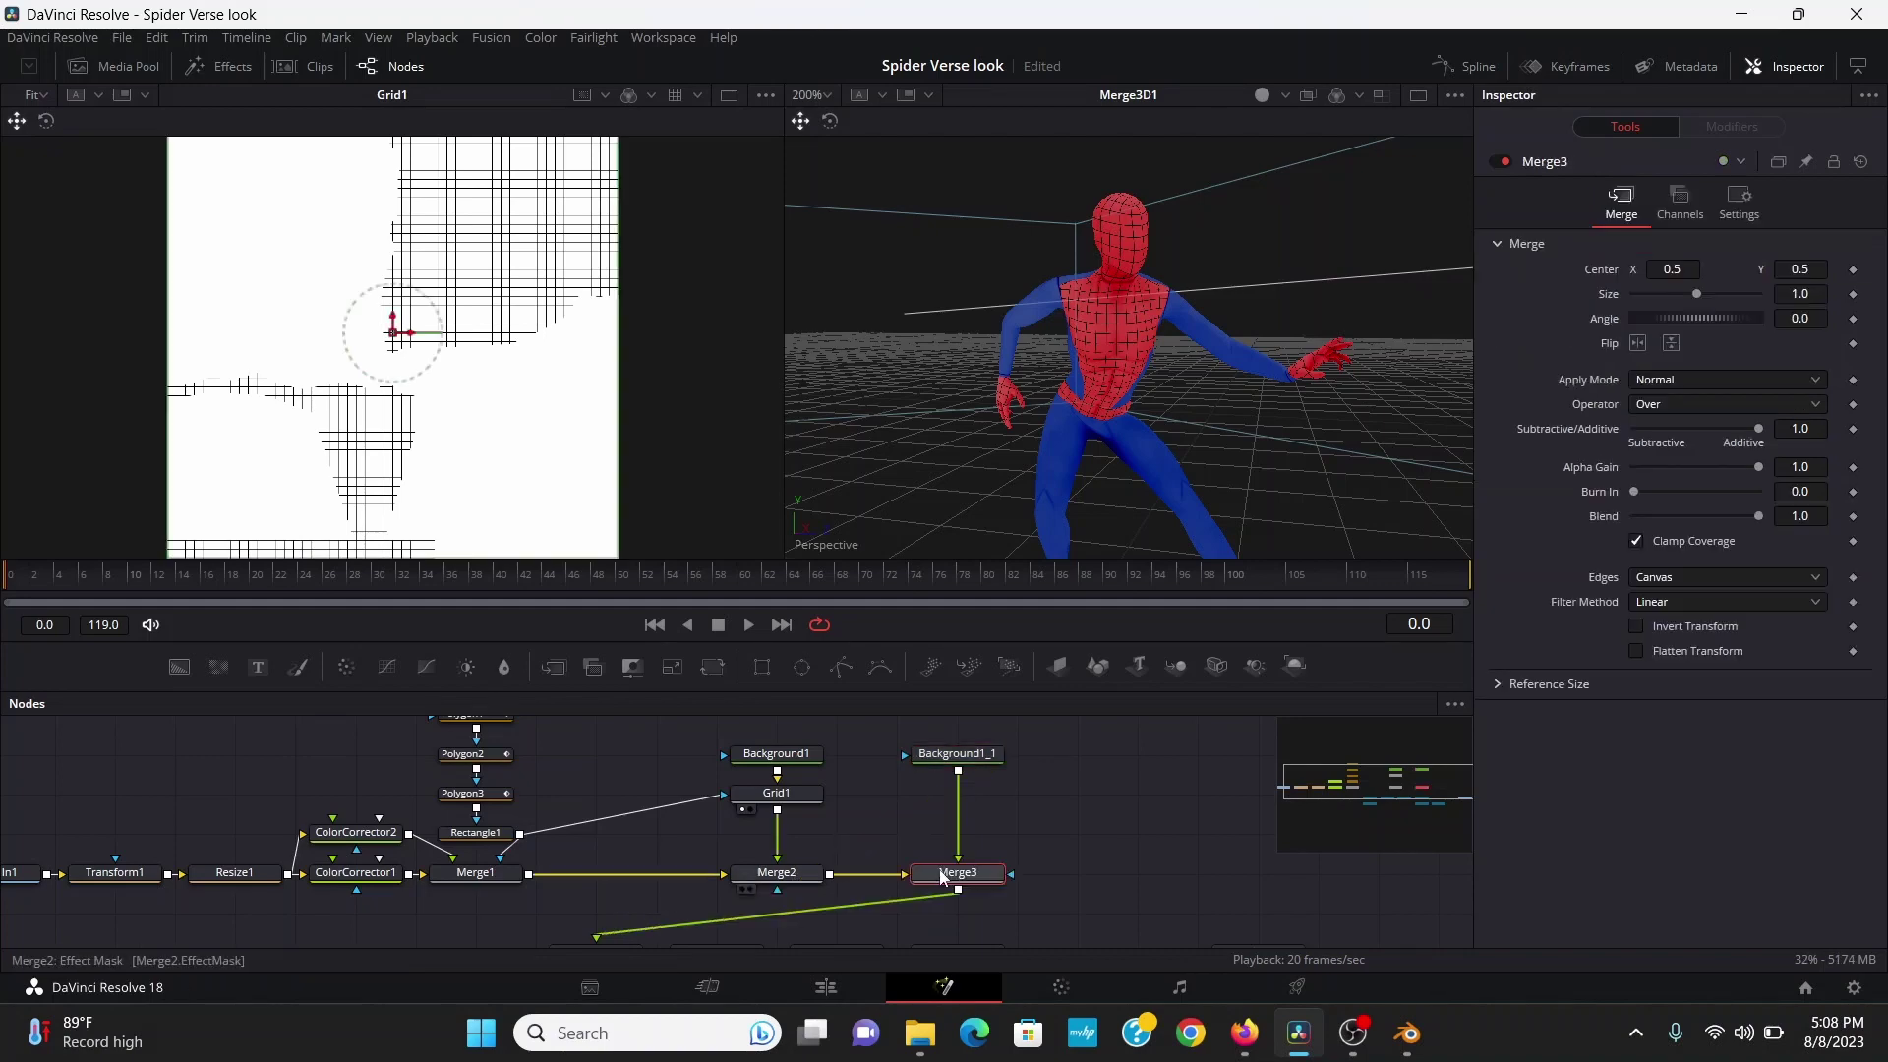
pyautogui.click(843, 667)
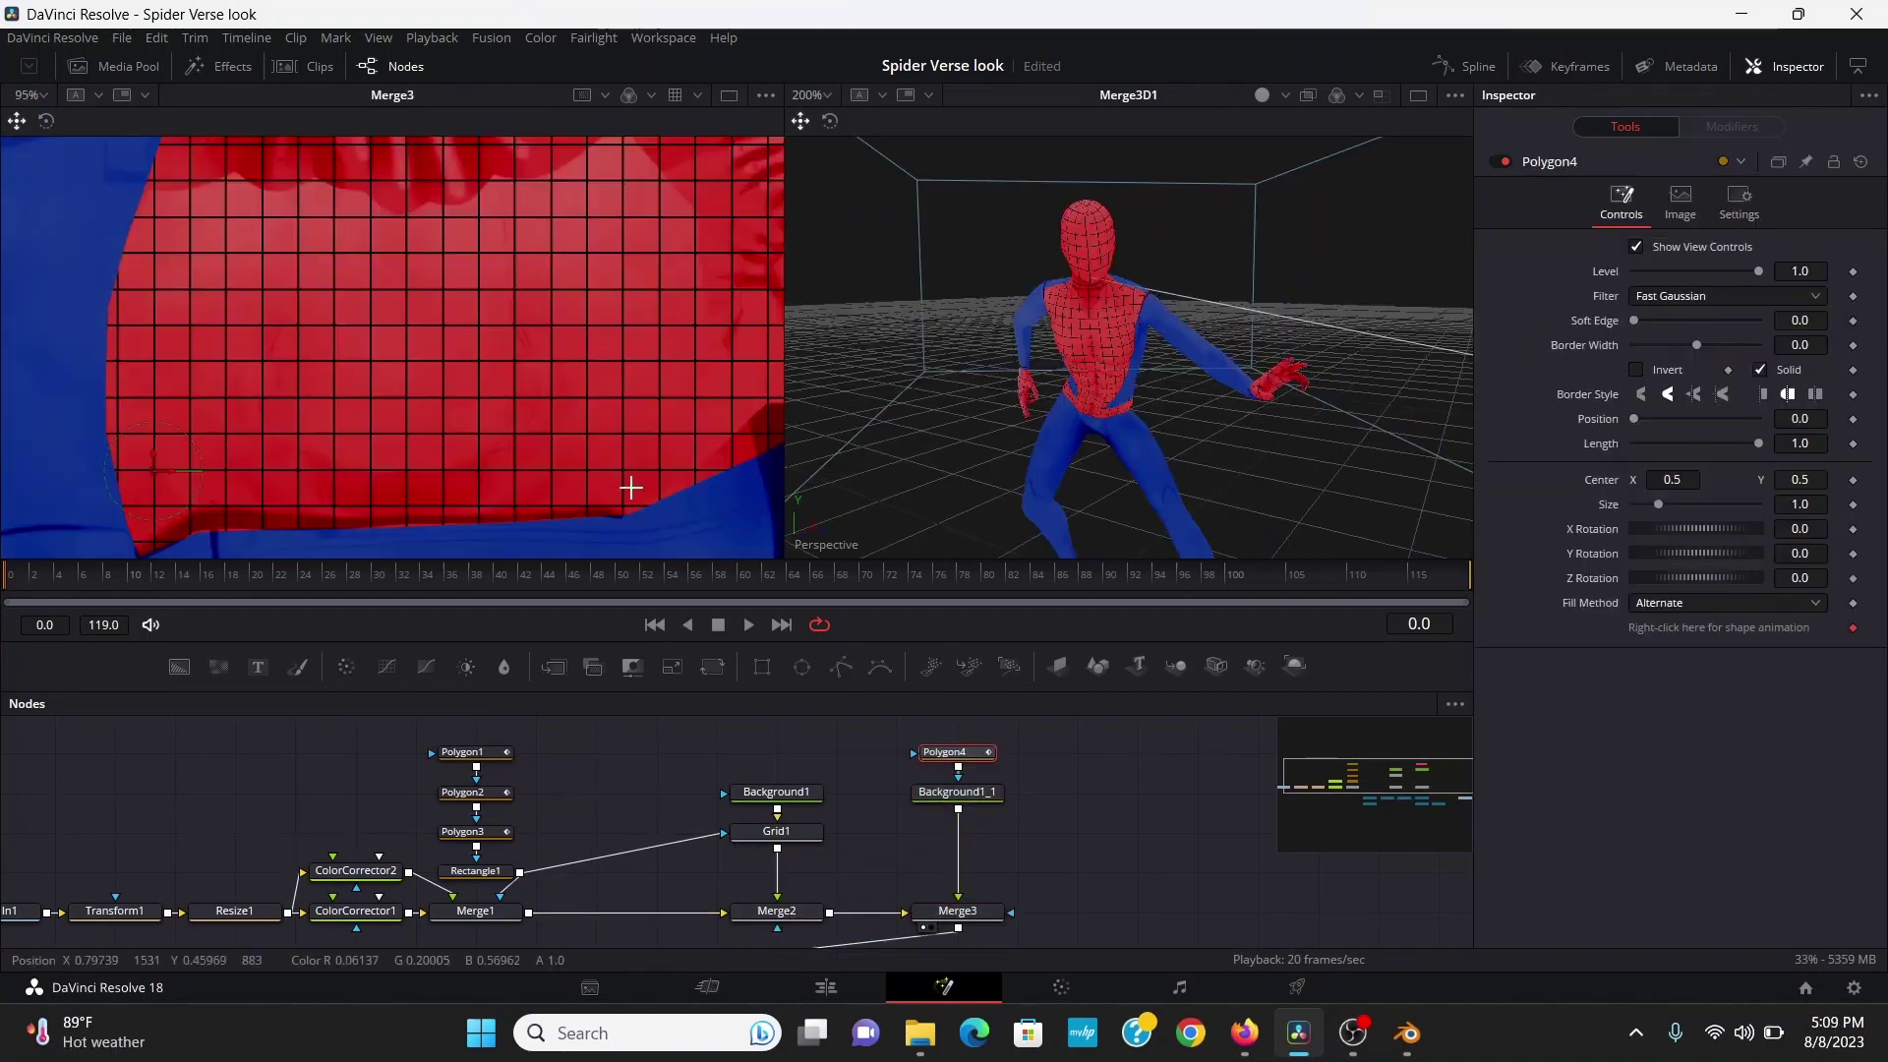
pyautogui.click(322, 269)
pyautogui.click(385, 300)
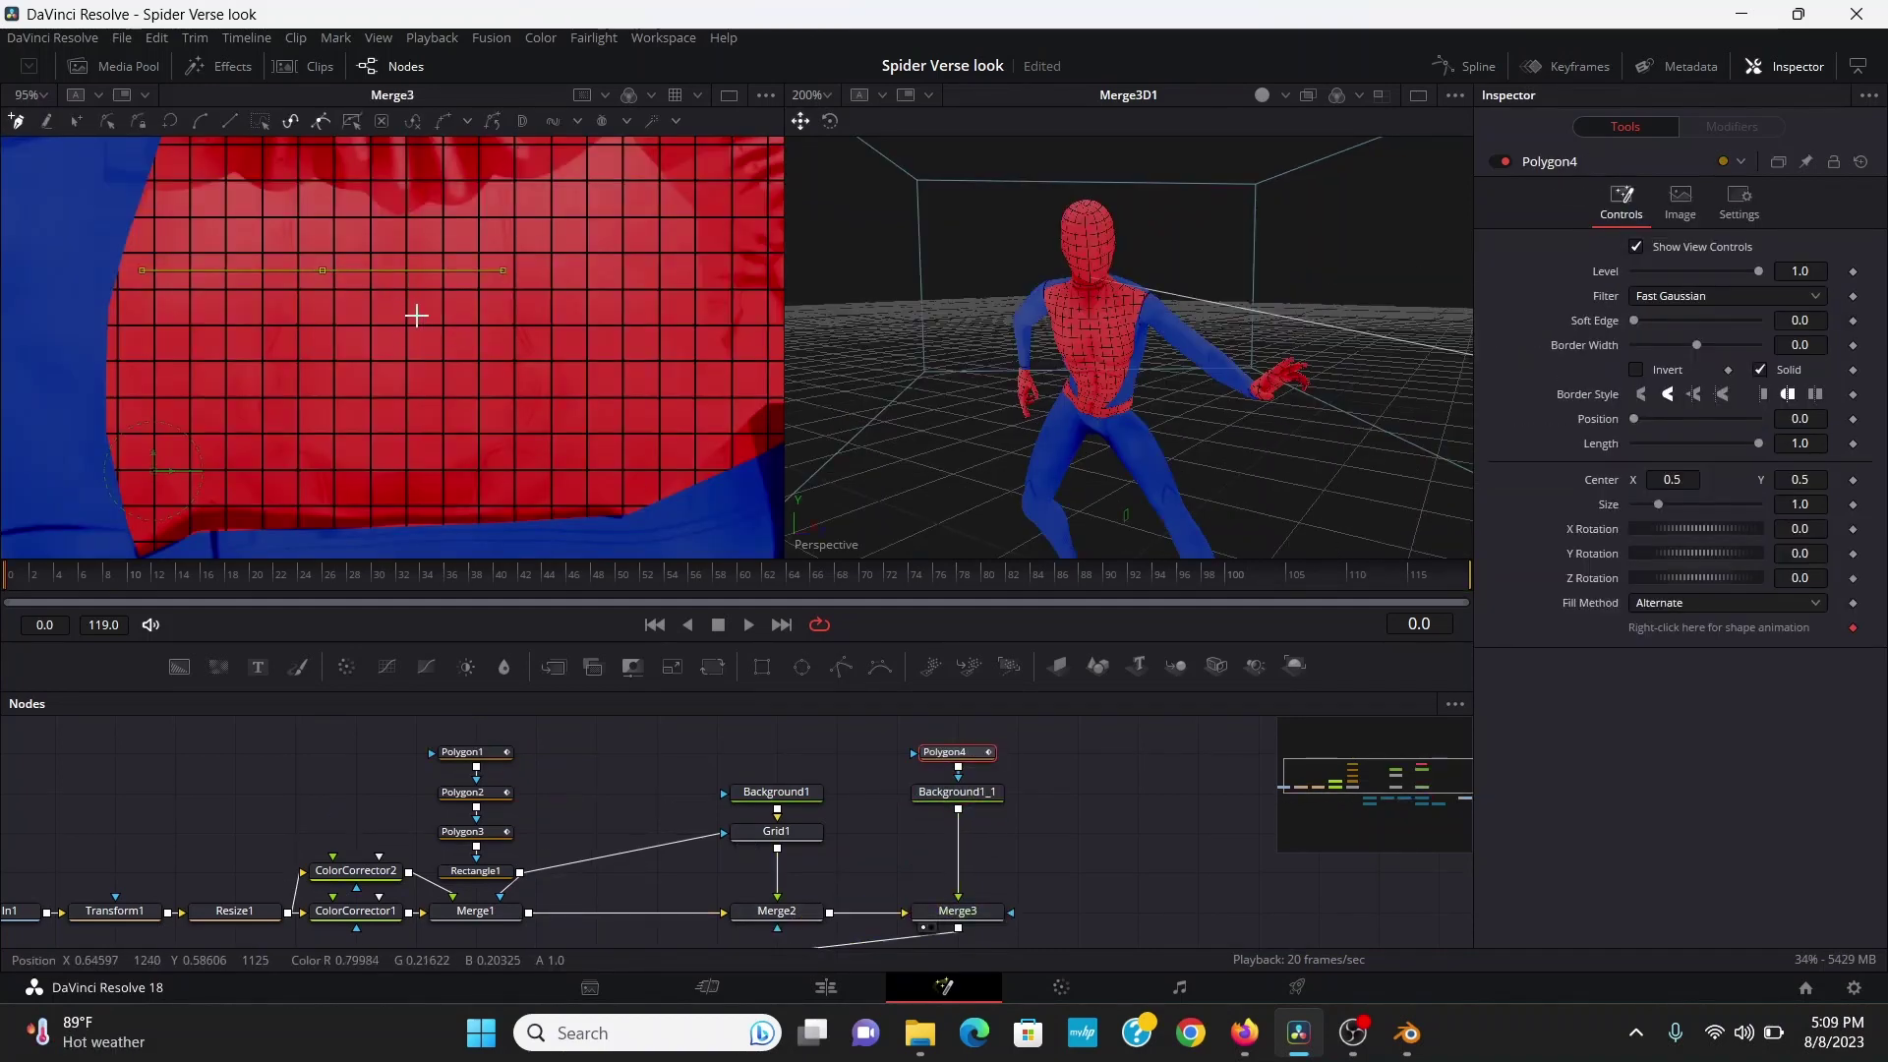
pyautogui.click(417, 315)
pyautogui.click(381, 355)
pyautogui.click(340, 332)
pyautogui.click(323, 271)
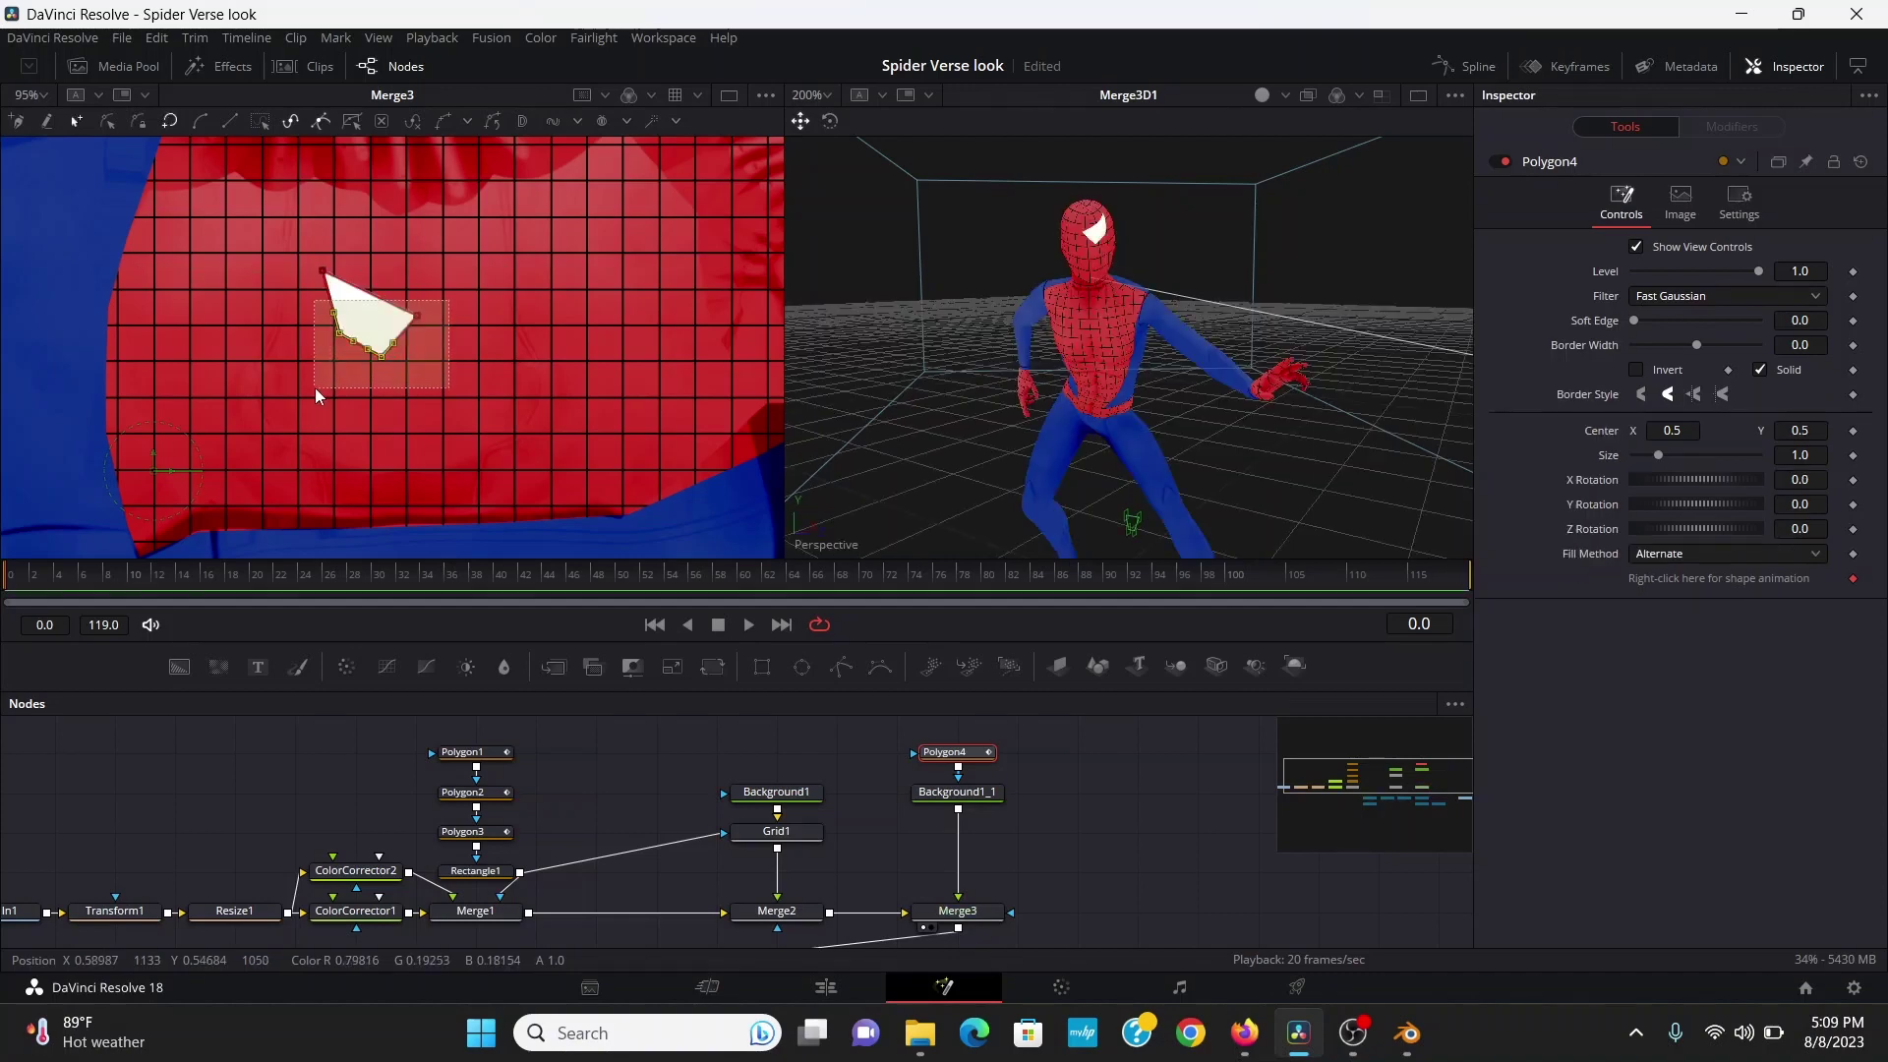
# Smooth the eye polygon into curves, nudge it down-left, and copy the eye layer with its mask
pyautogui.hotkey('shift', 's')
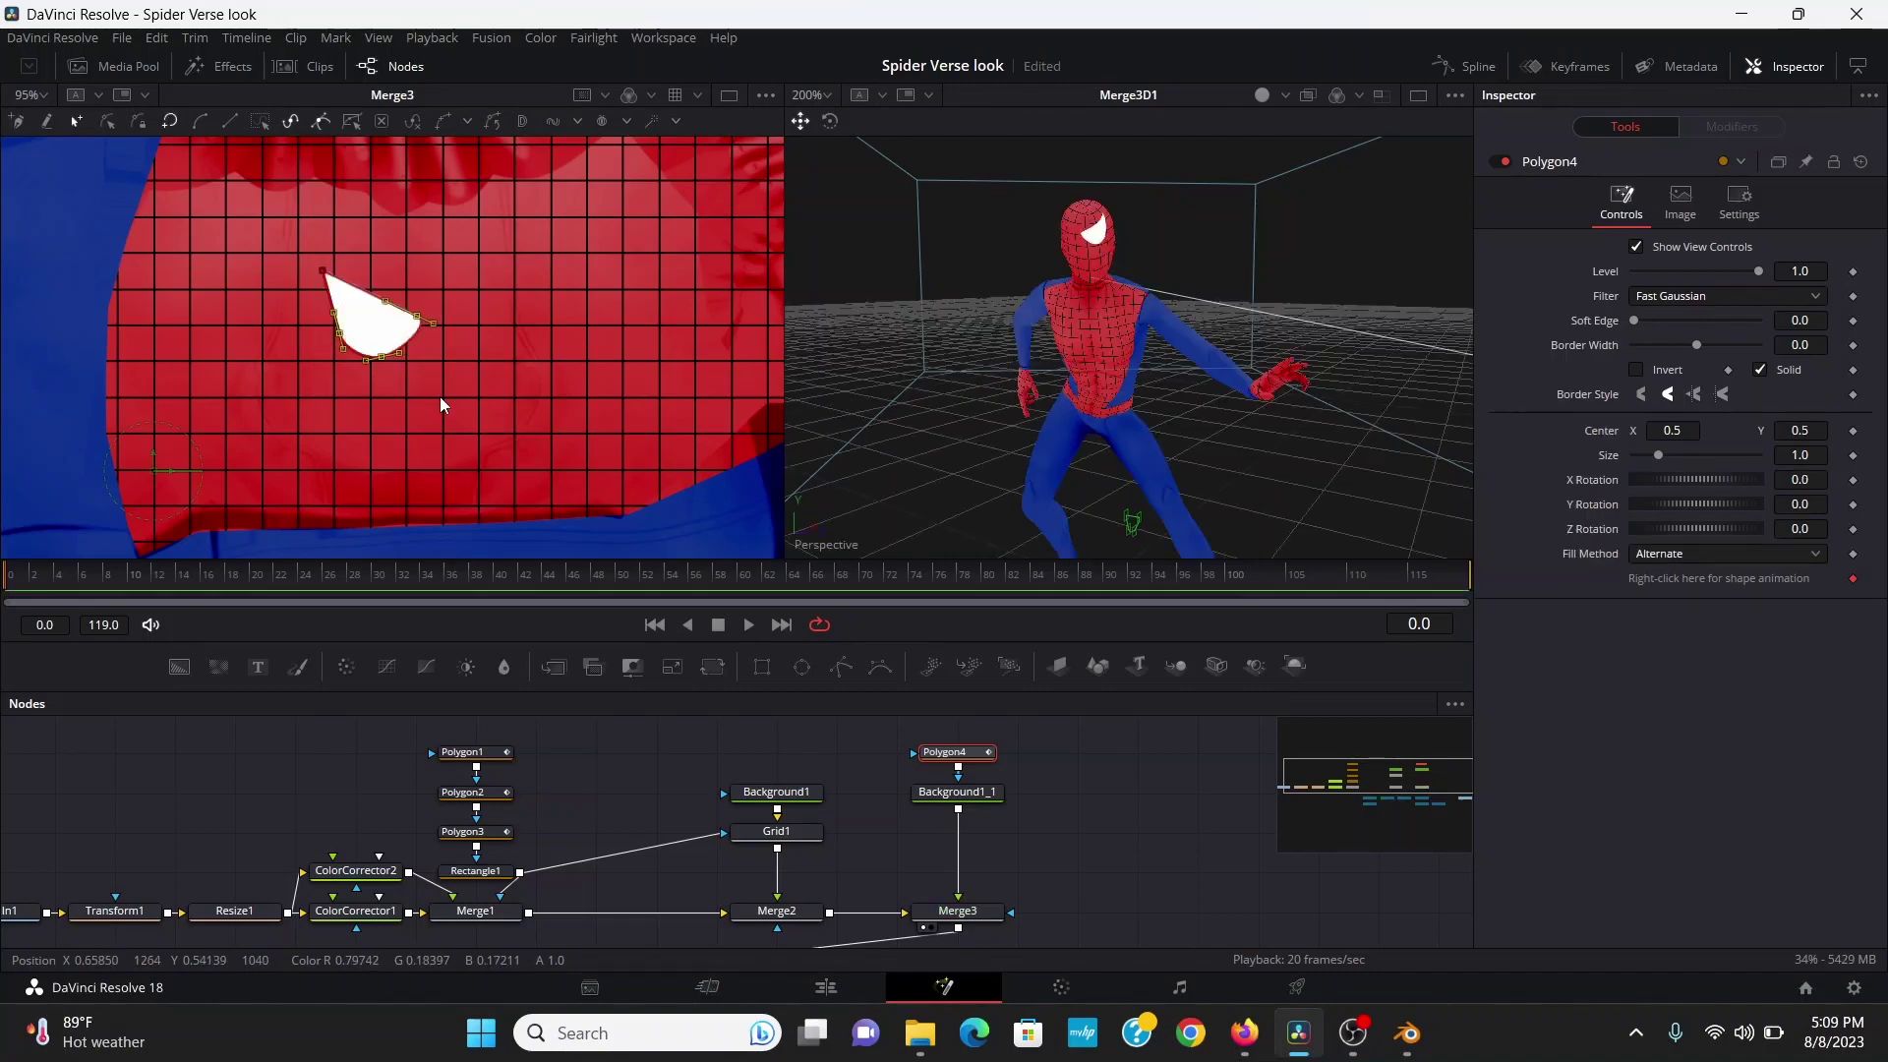
pyautogui.click(439, 398)
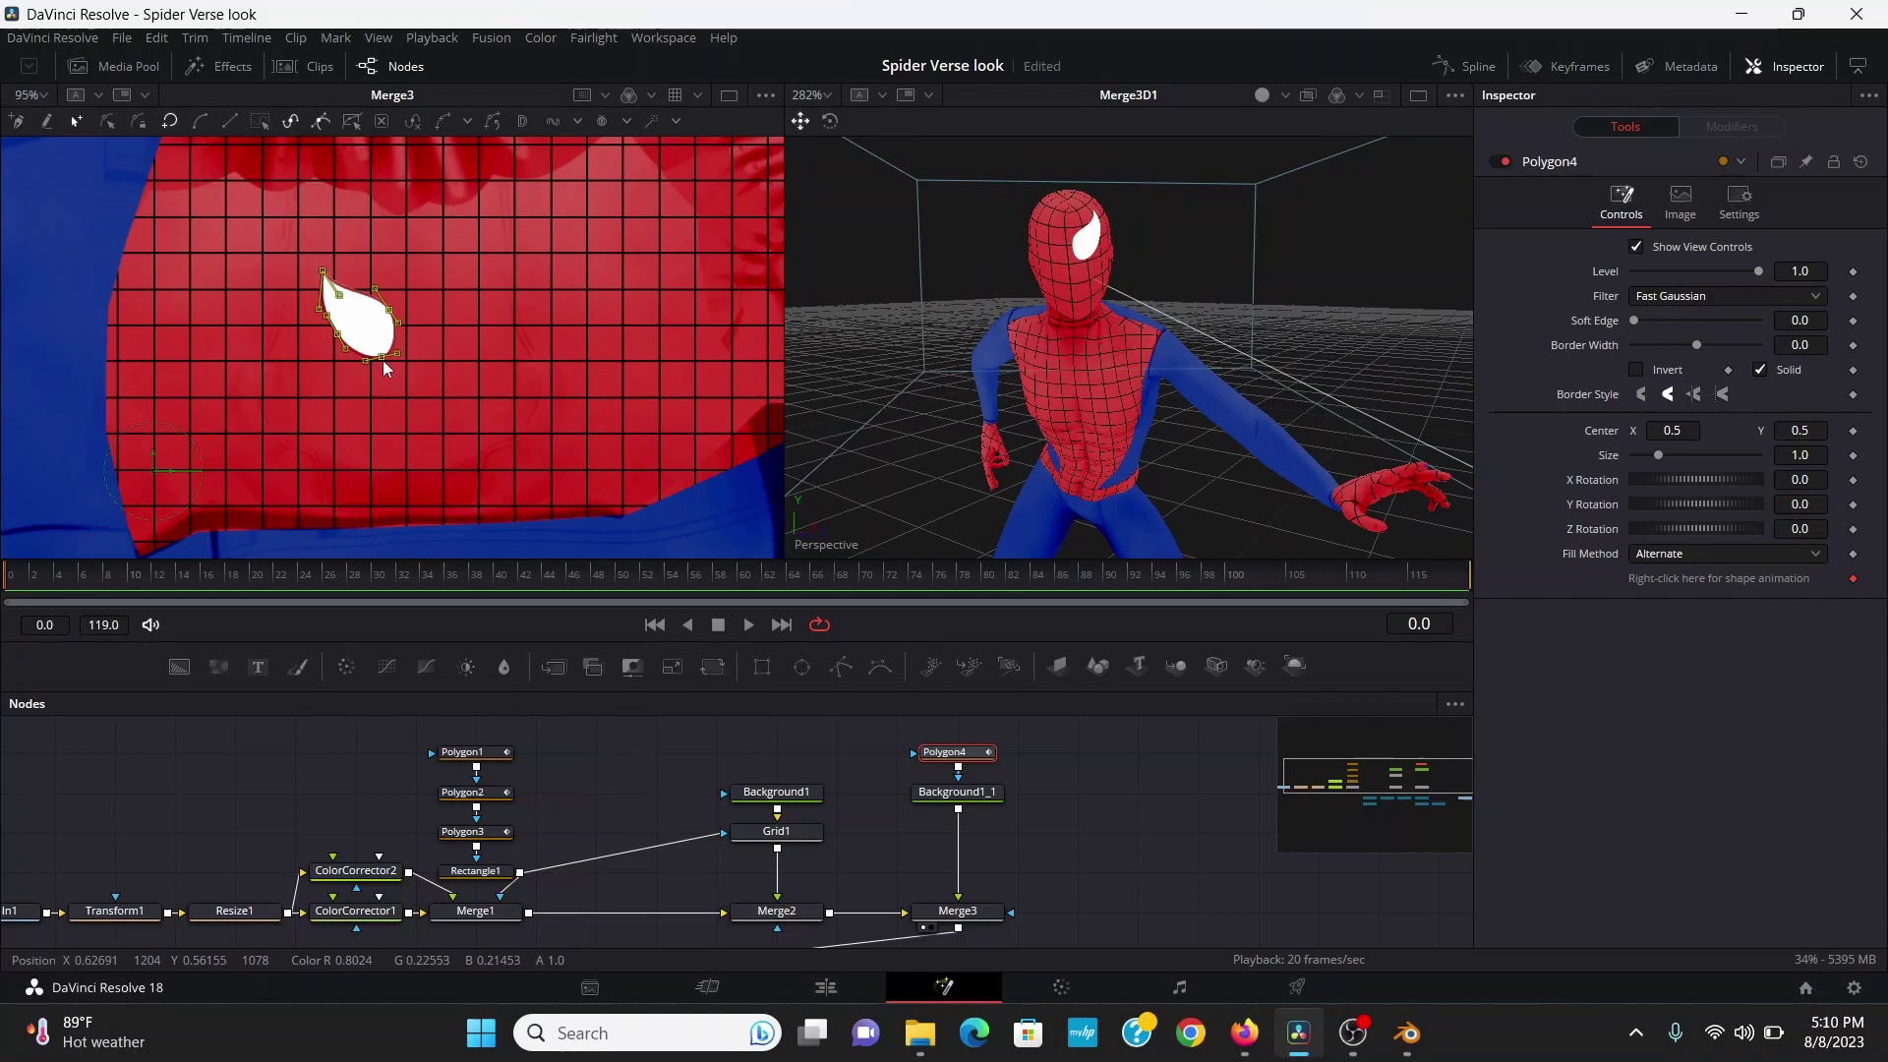
pyautogui.moveTo(382, 359); pyautogui.dragTo(374, 386)
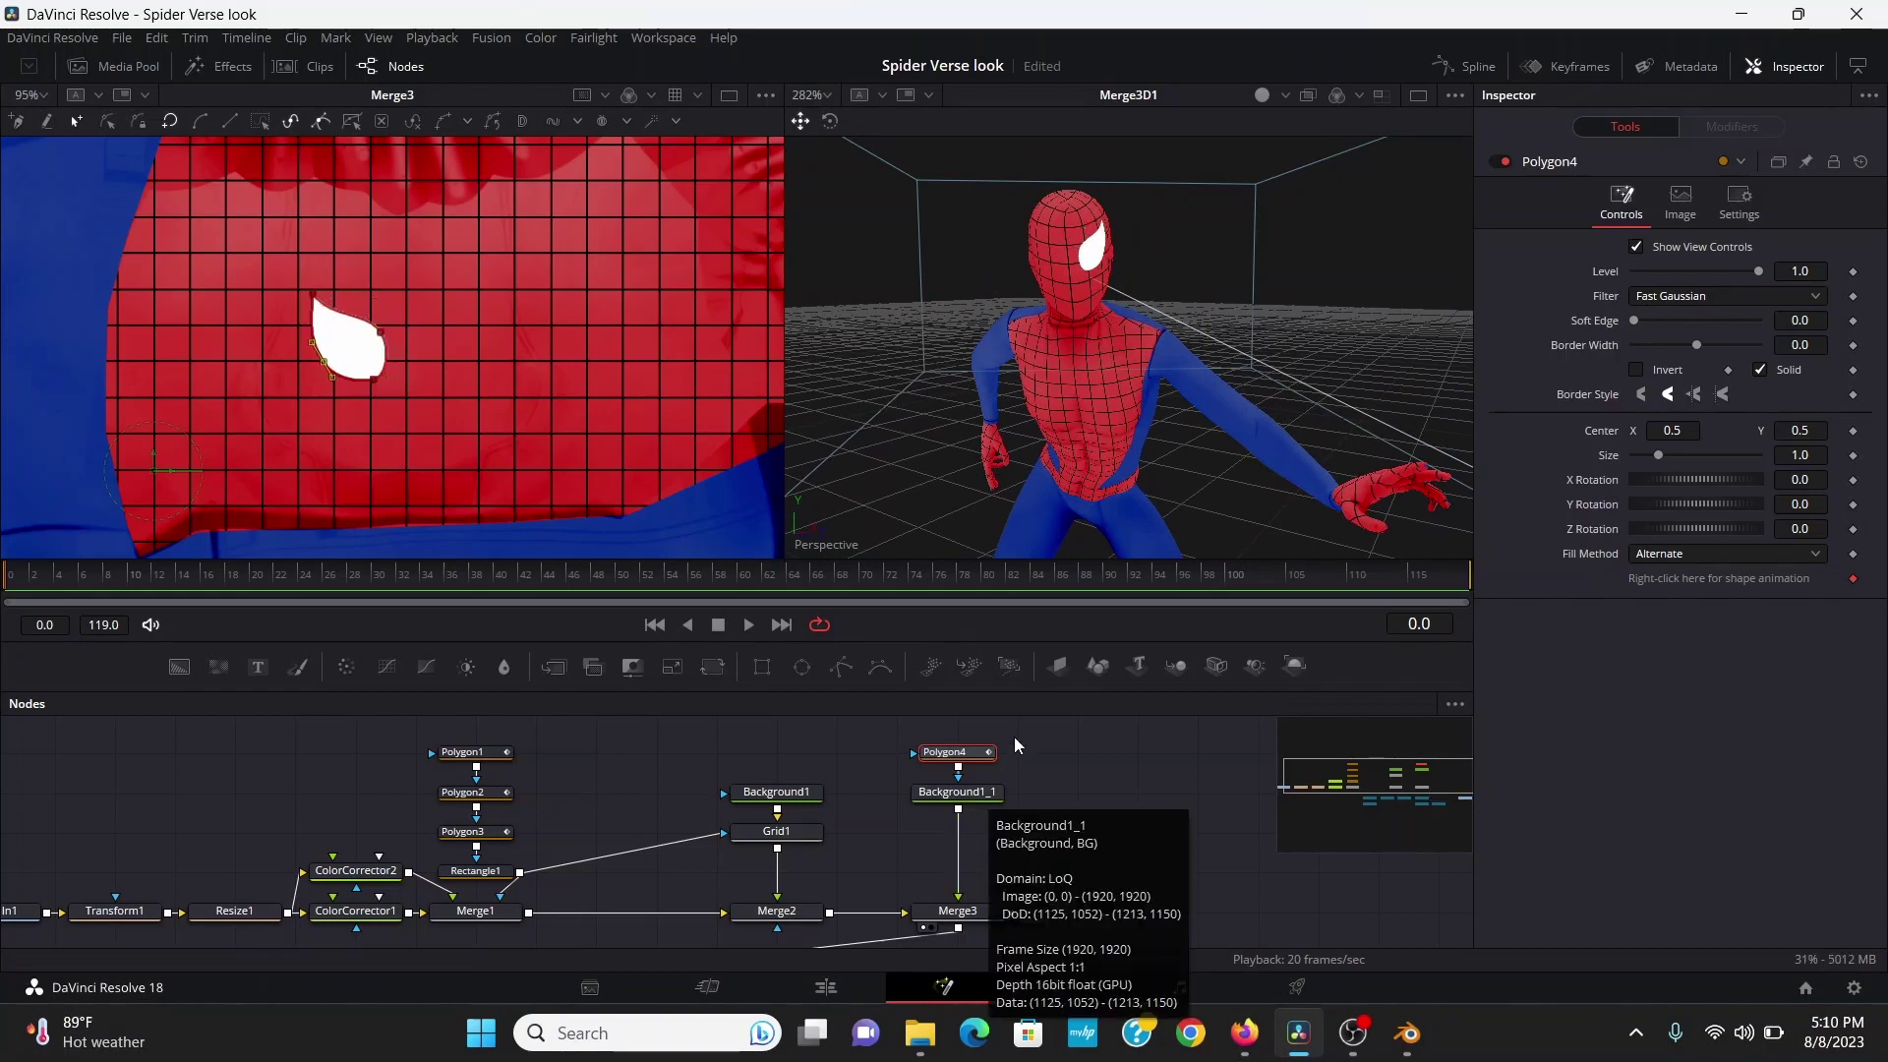
pyautogui.keyDown('ctrl'); pyautogui.click(957, 794); pyautogui.keyUp('ctrl')
pyautogui.hotkey('ctrl', 'c')
pyautogui.click(1114, 794)
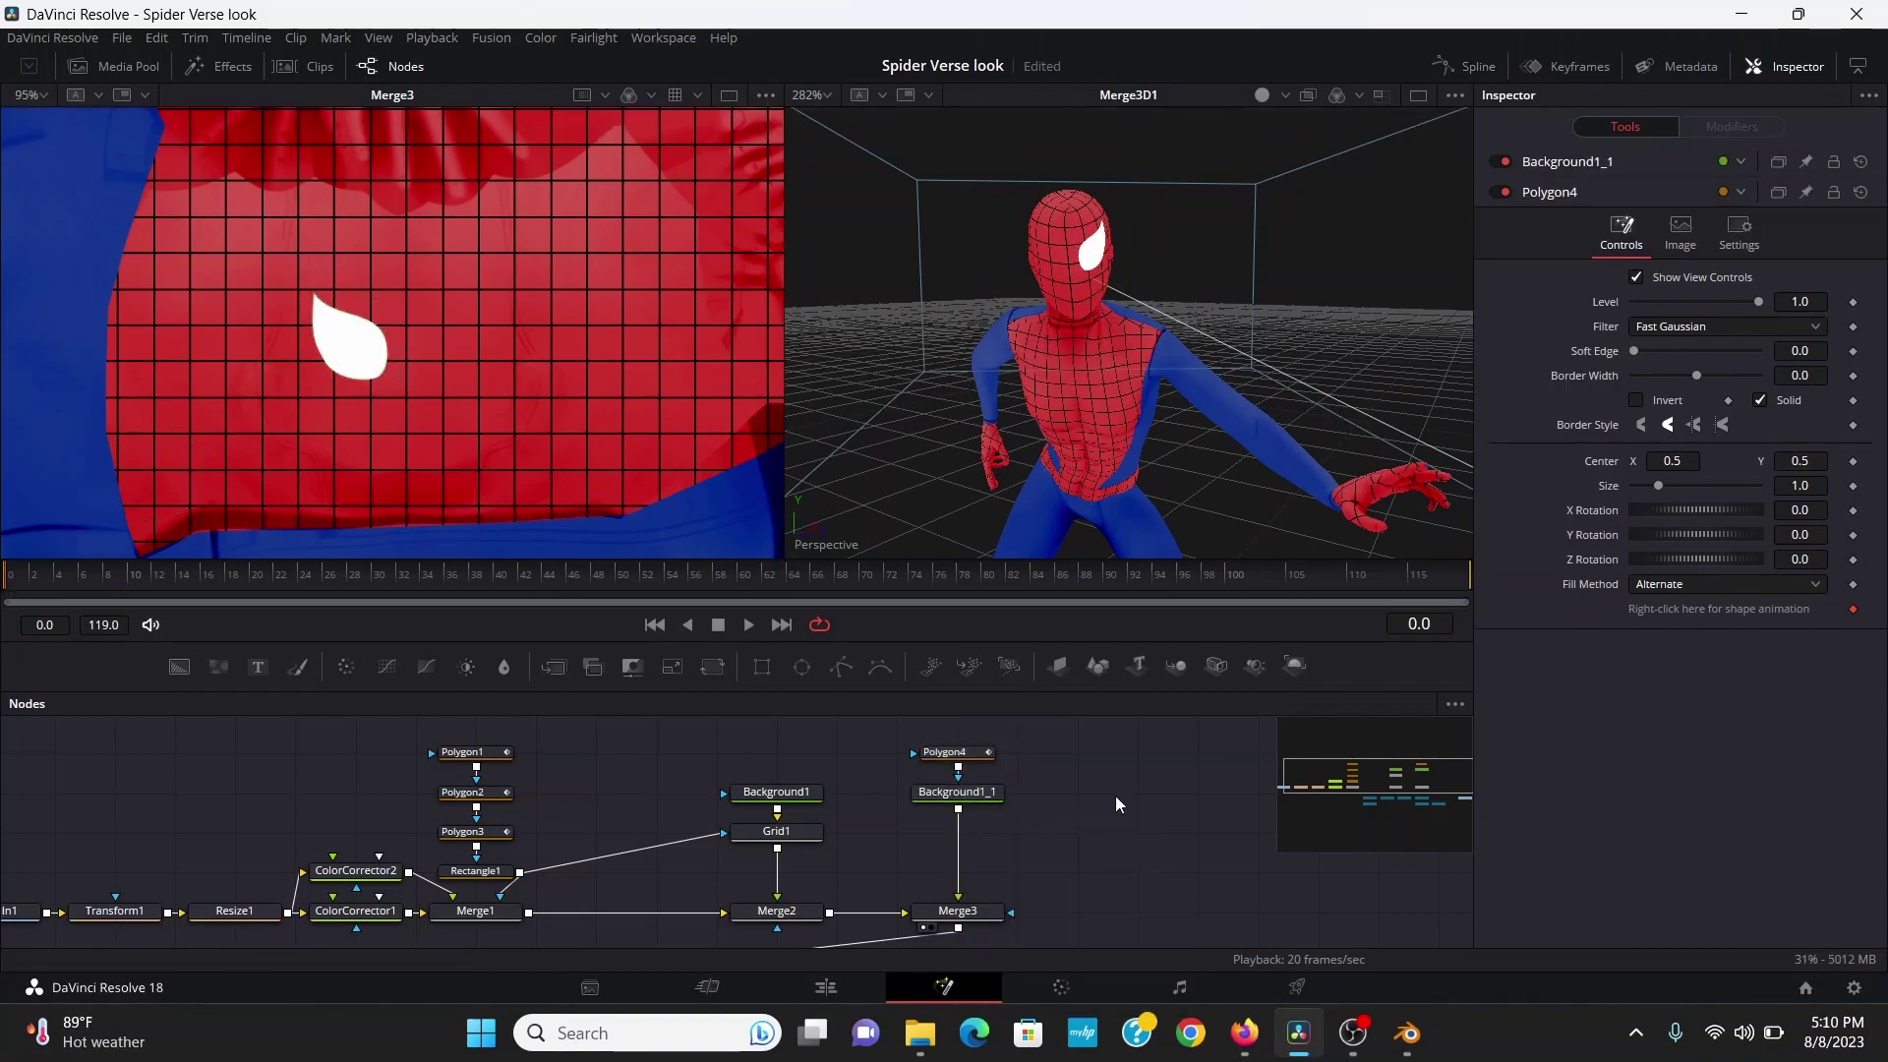
# Paste the eye copy, merge it onto the original, and give Polygon4_1 a 0.0081 border outline
pyautogui.hotkey('ctrl', 'v')
pyautogui.moveTo(1192, 794); pyautogui.dragTo(962, 819)
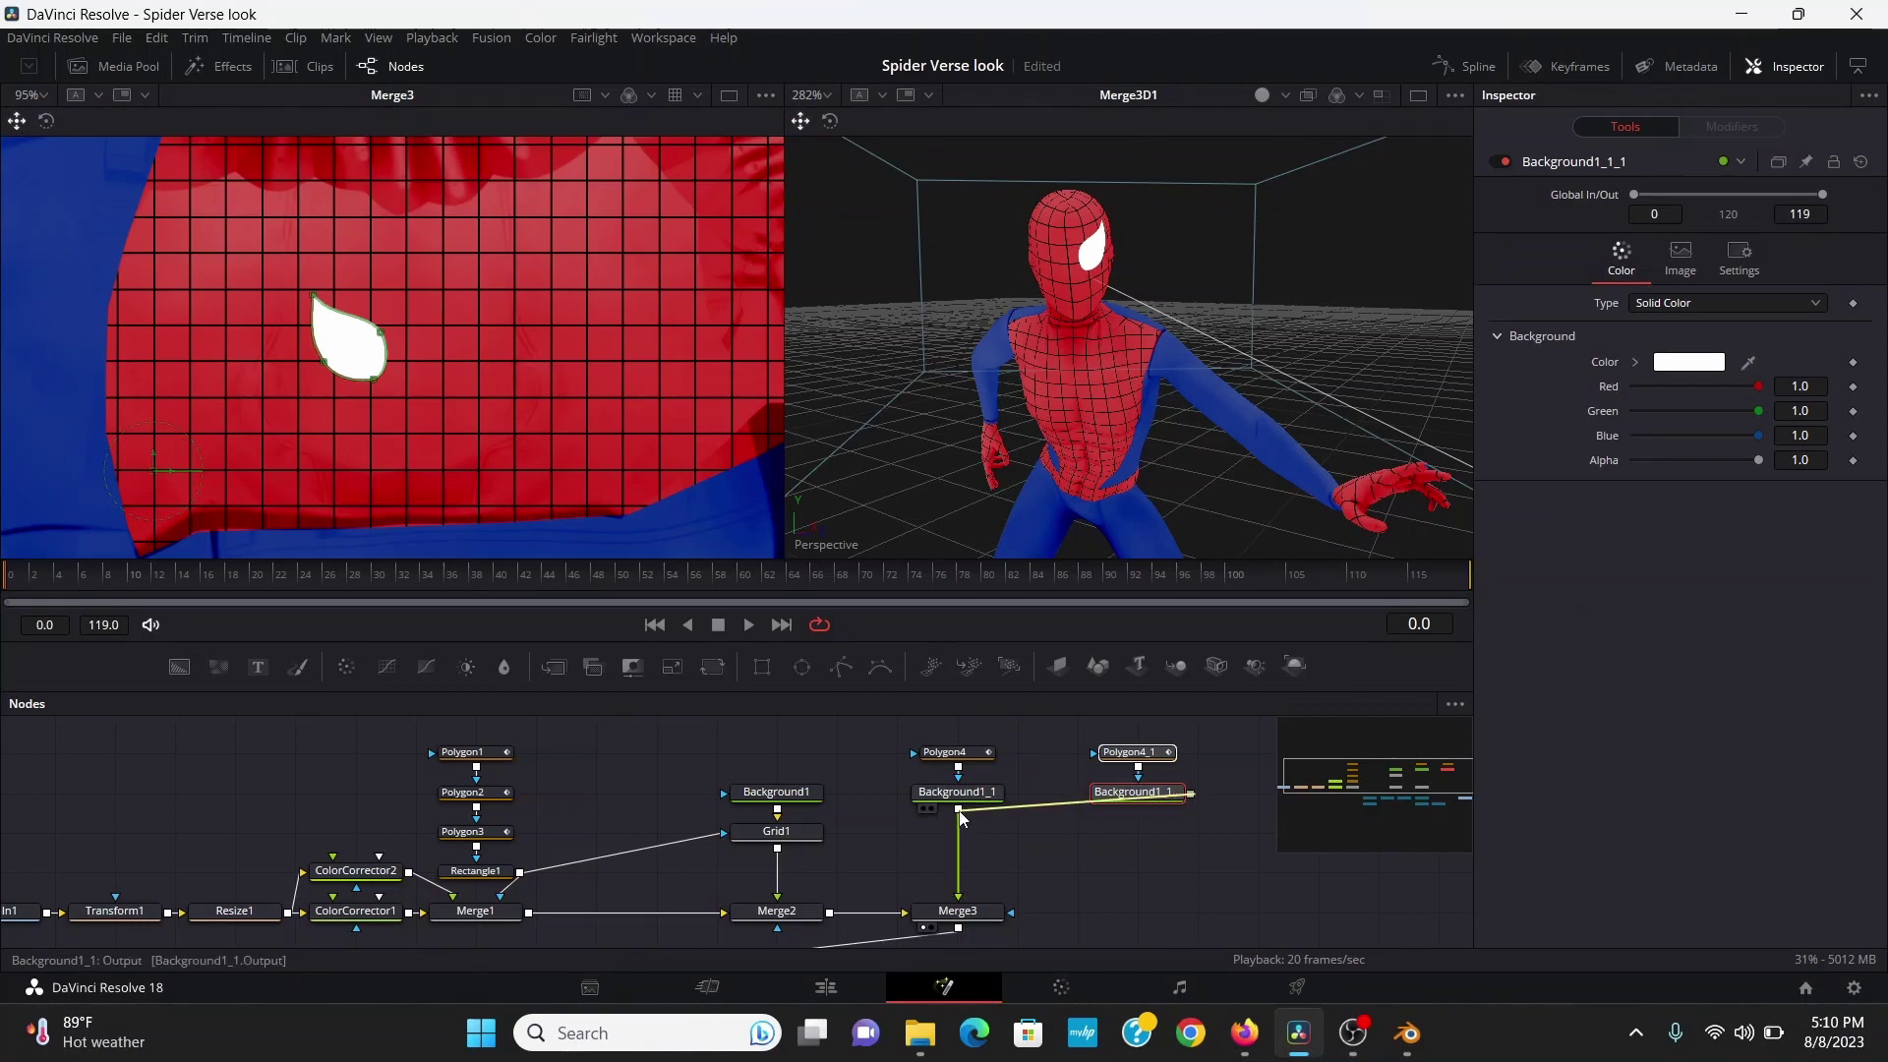
pyautogui.click(1093, 800)
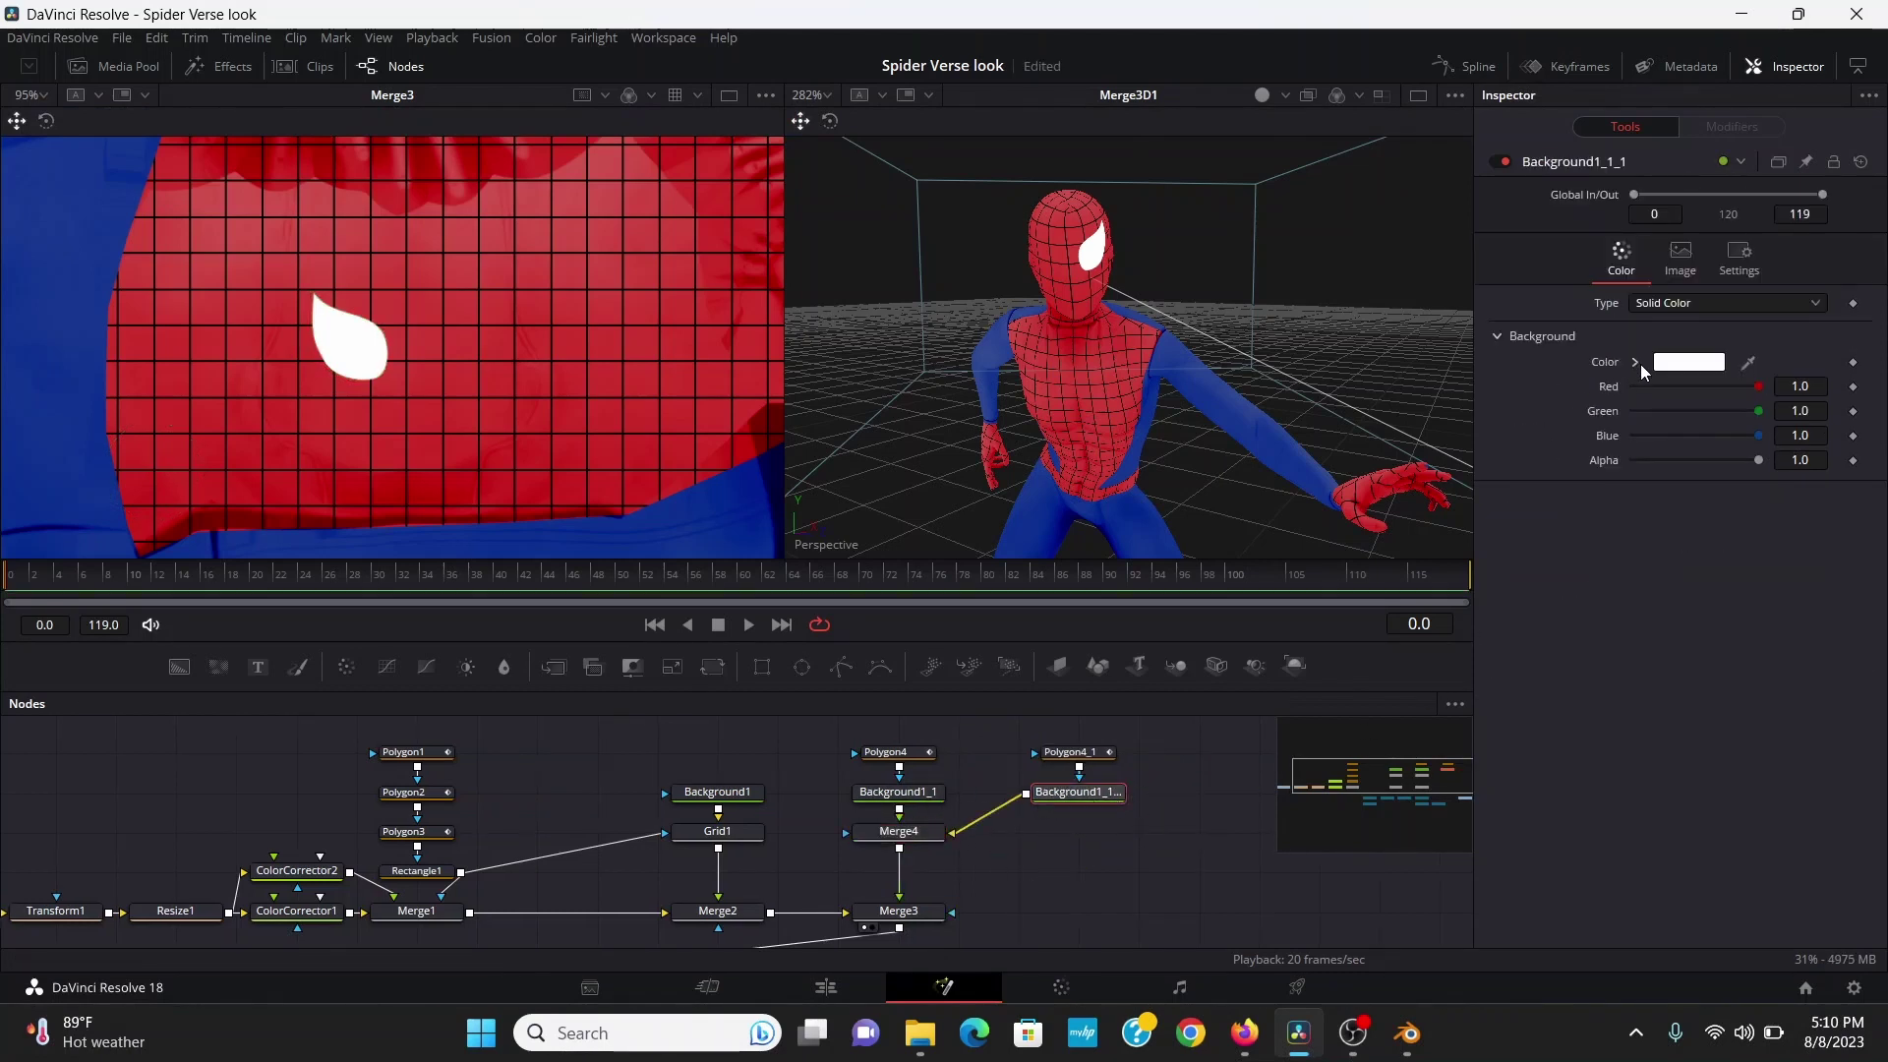
pyautogui.click(1636, 363)
pyautogui.click(1072, 752)
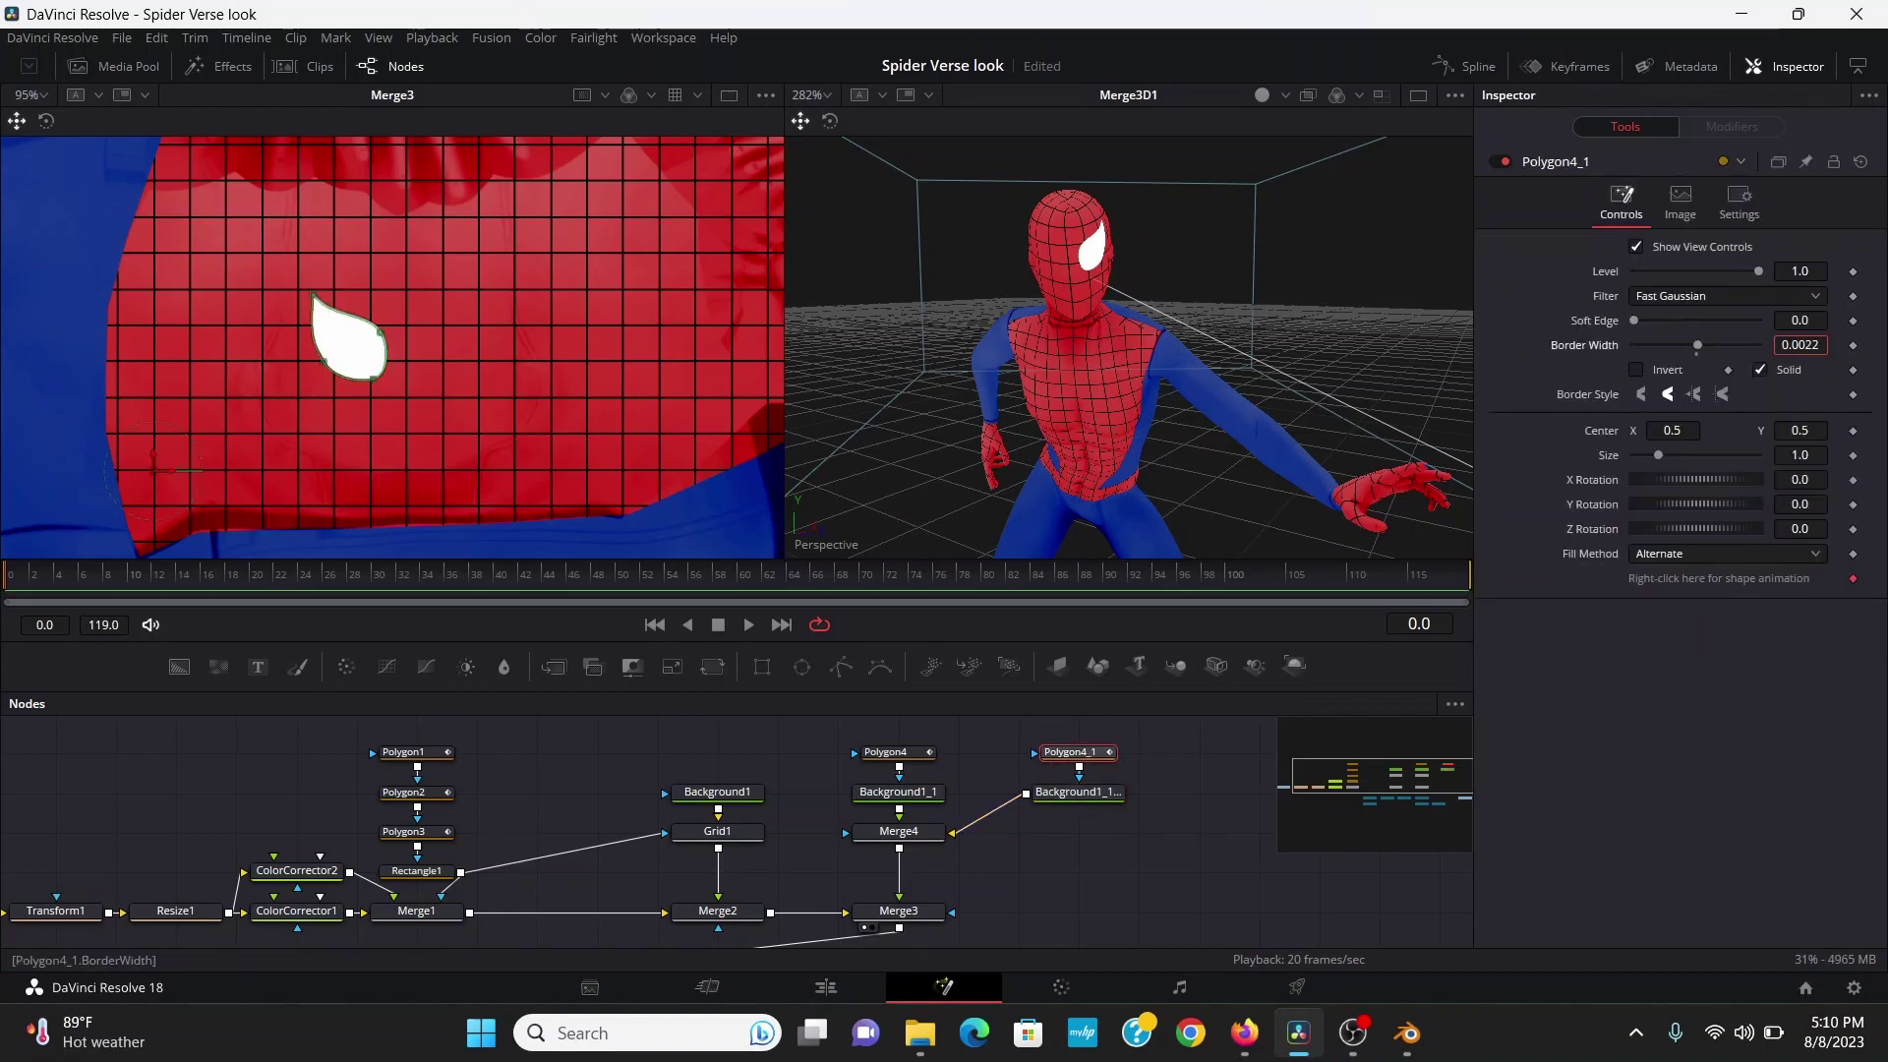
pyautogui.moveTo(1799, 344); pyautogui.dragTo(1809, 344)
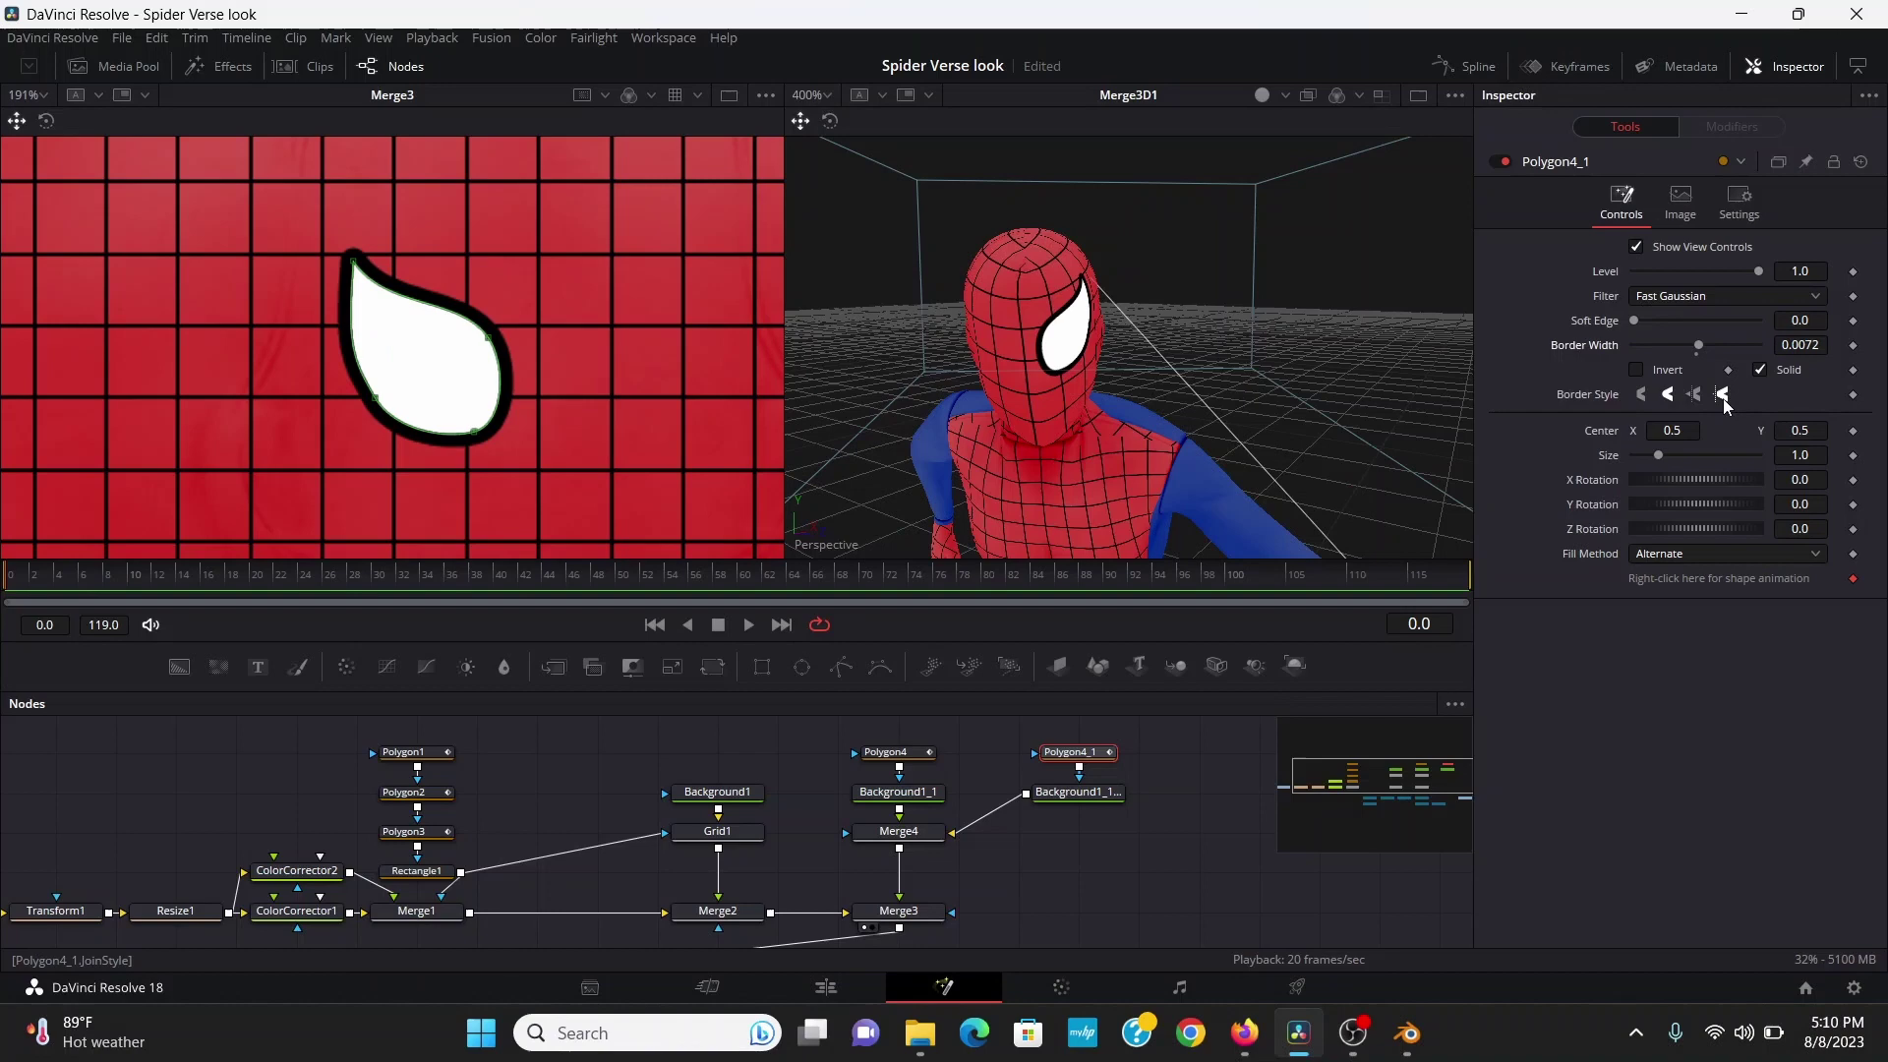
pyautogui.click(1722, 394)
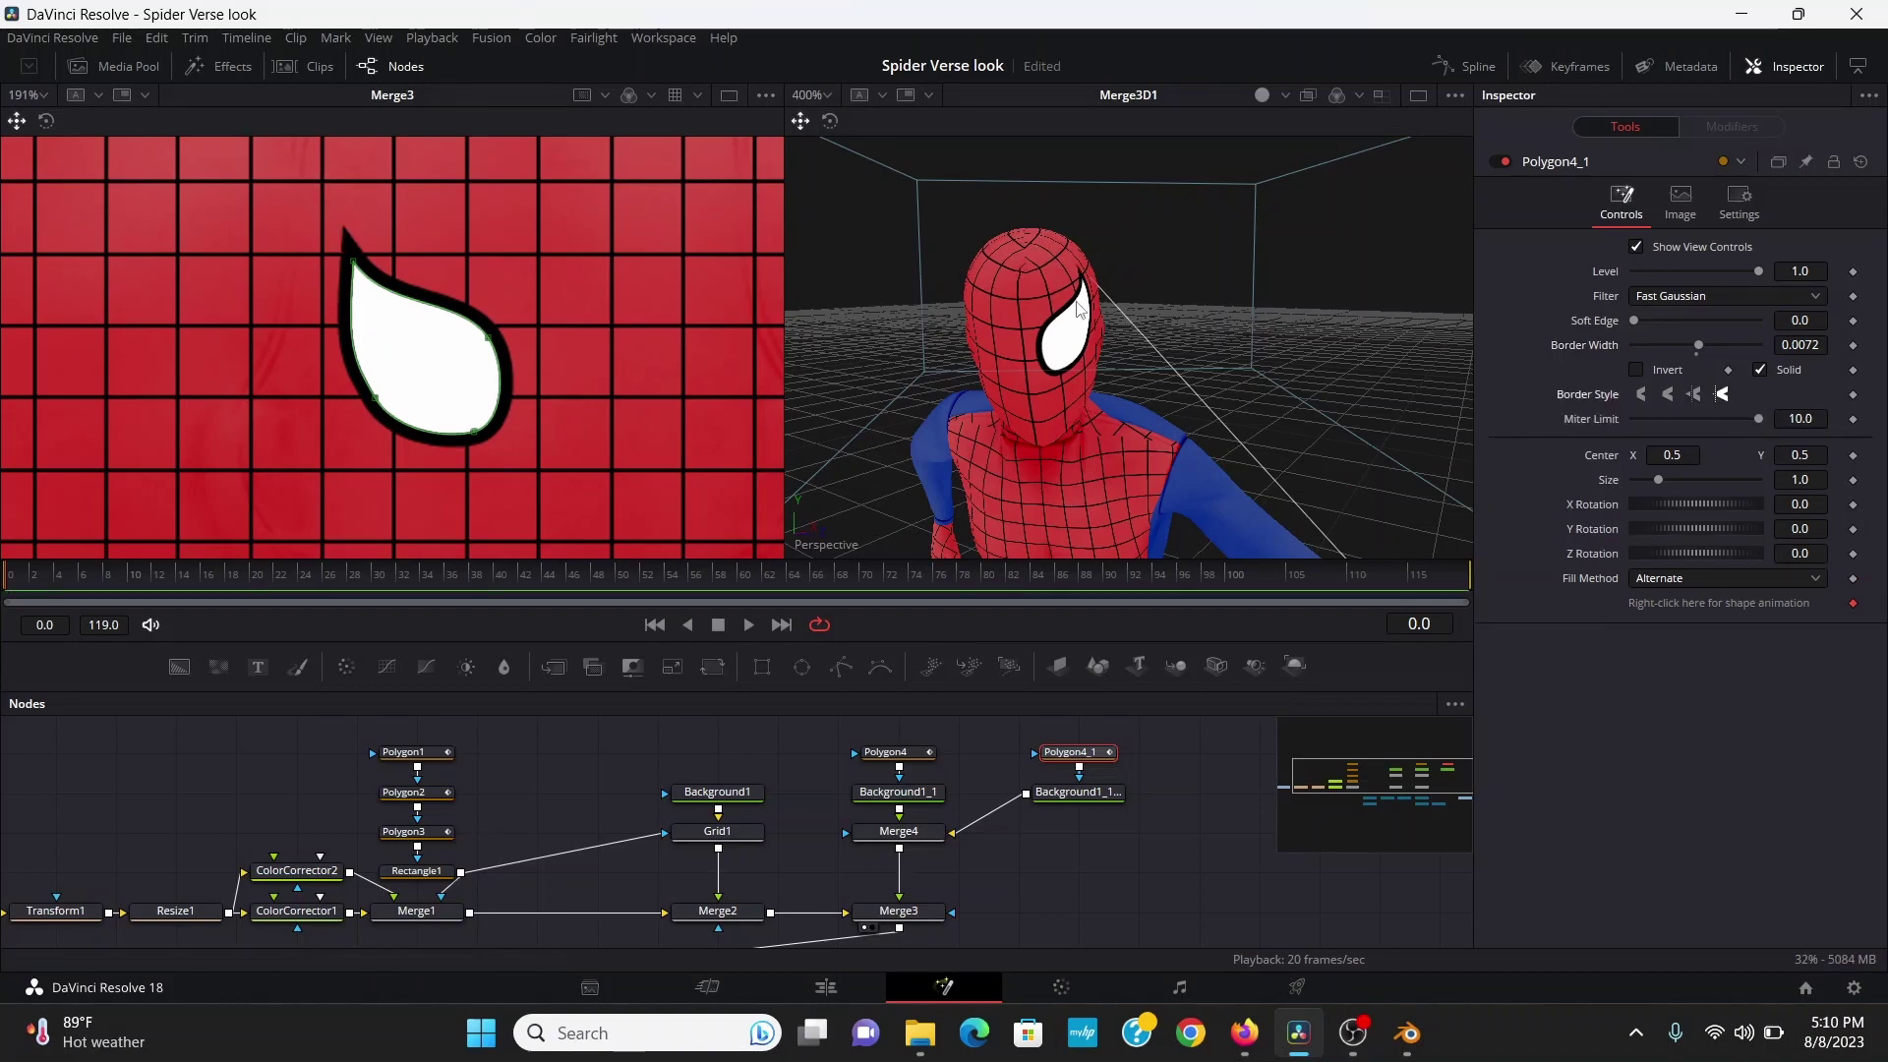
# Add a Mirrors effect to Merge4 to duplicate the eye
pyautogui.click(928, 837)
pyautogui.hotkey('shift', 'space')
pyautogui.write('mirror')
pyautogui.press('Return')
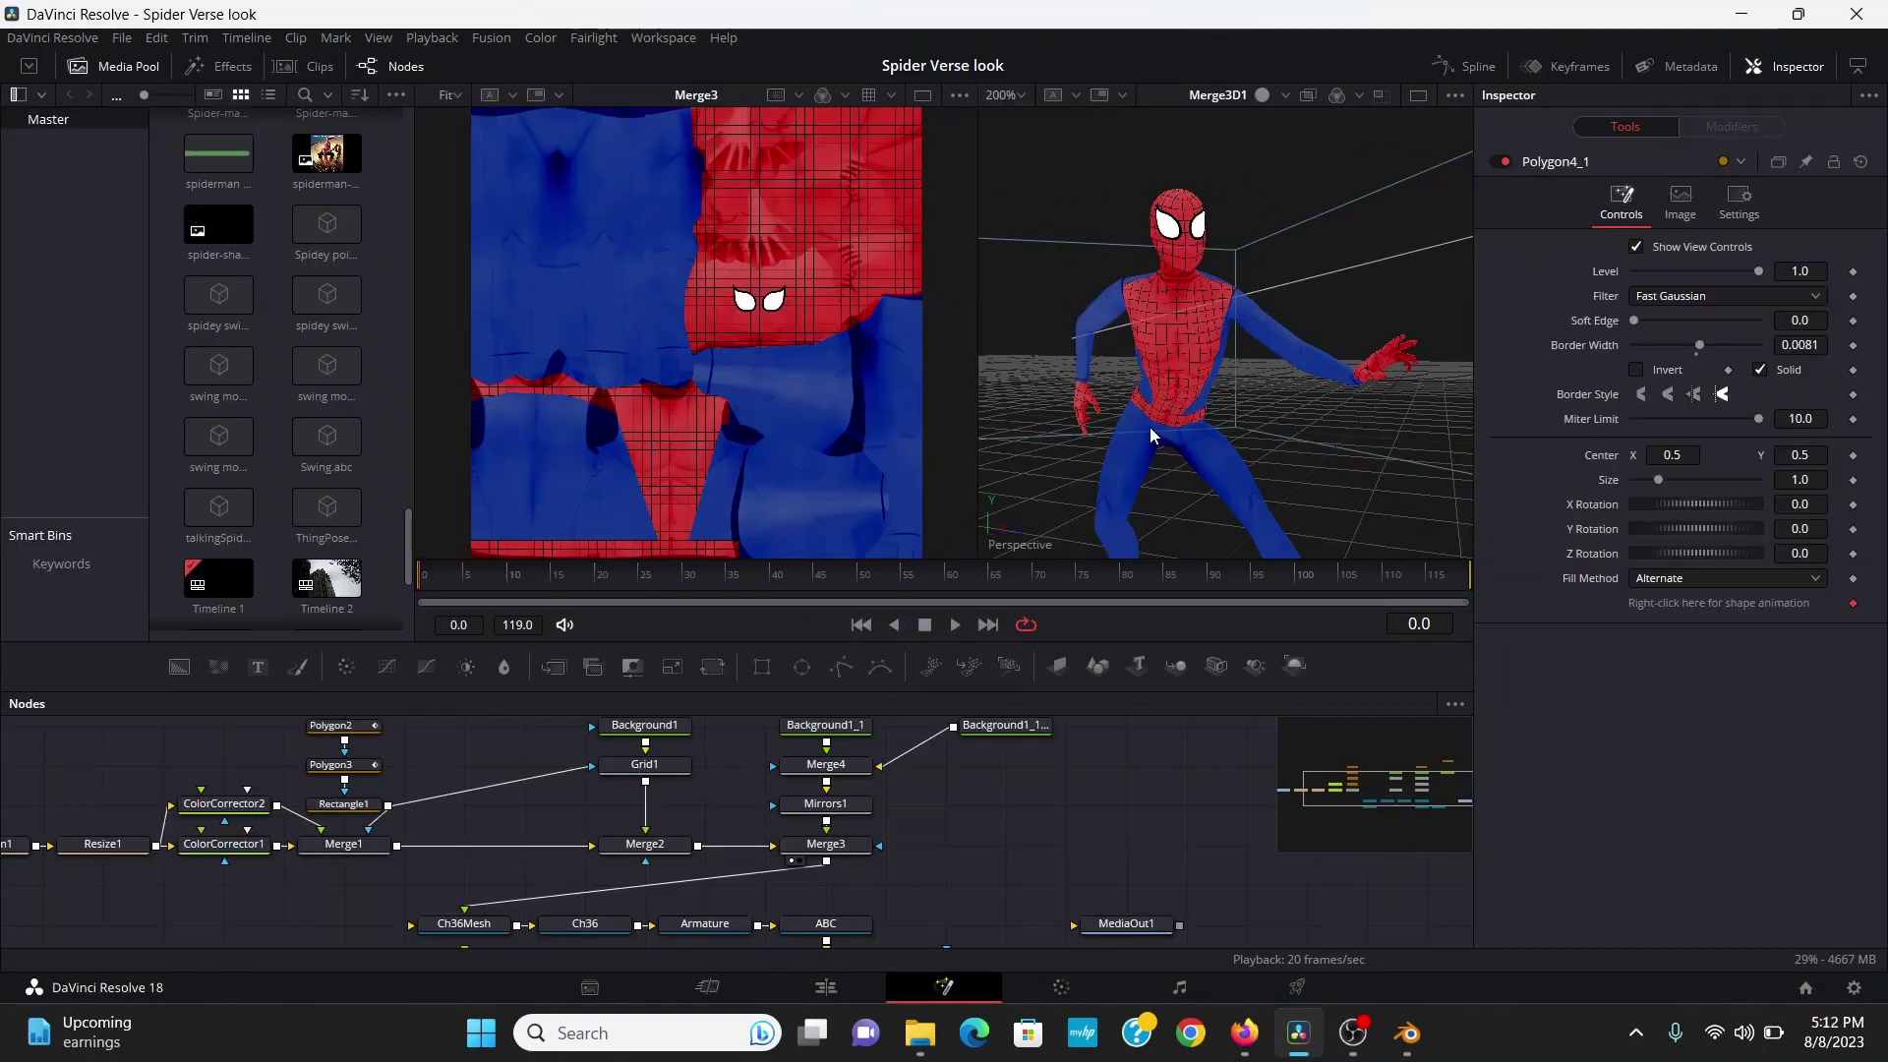
# Merge the spider-shadow02 emblem onto the chest, shifted down, at Size 0.96
pyautogui.moveTo(219, 224); pyautogui.dragTo(827, 862)
pyautogui.moveTo(391, 334); pyautogui.dragTo(361, 452)
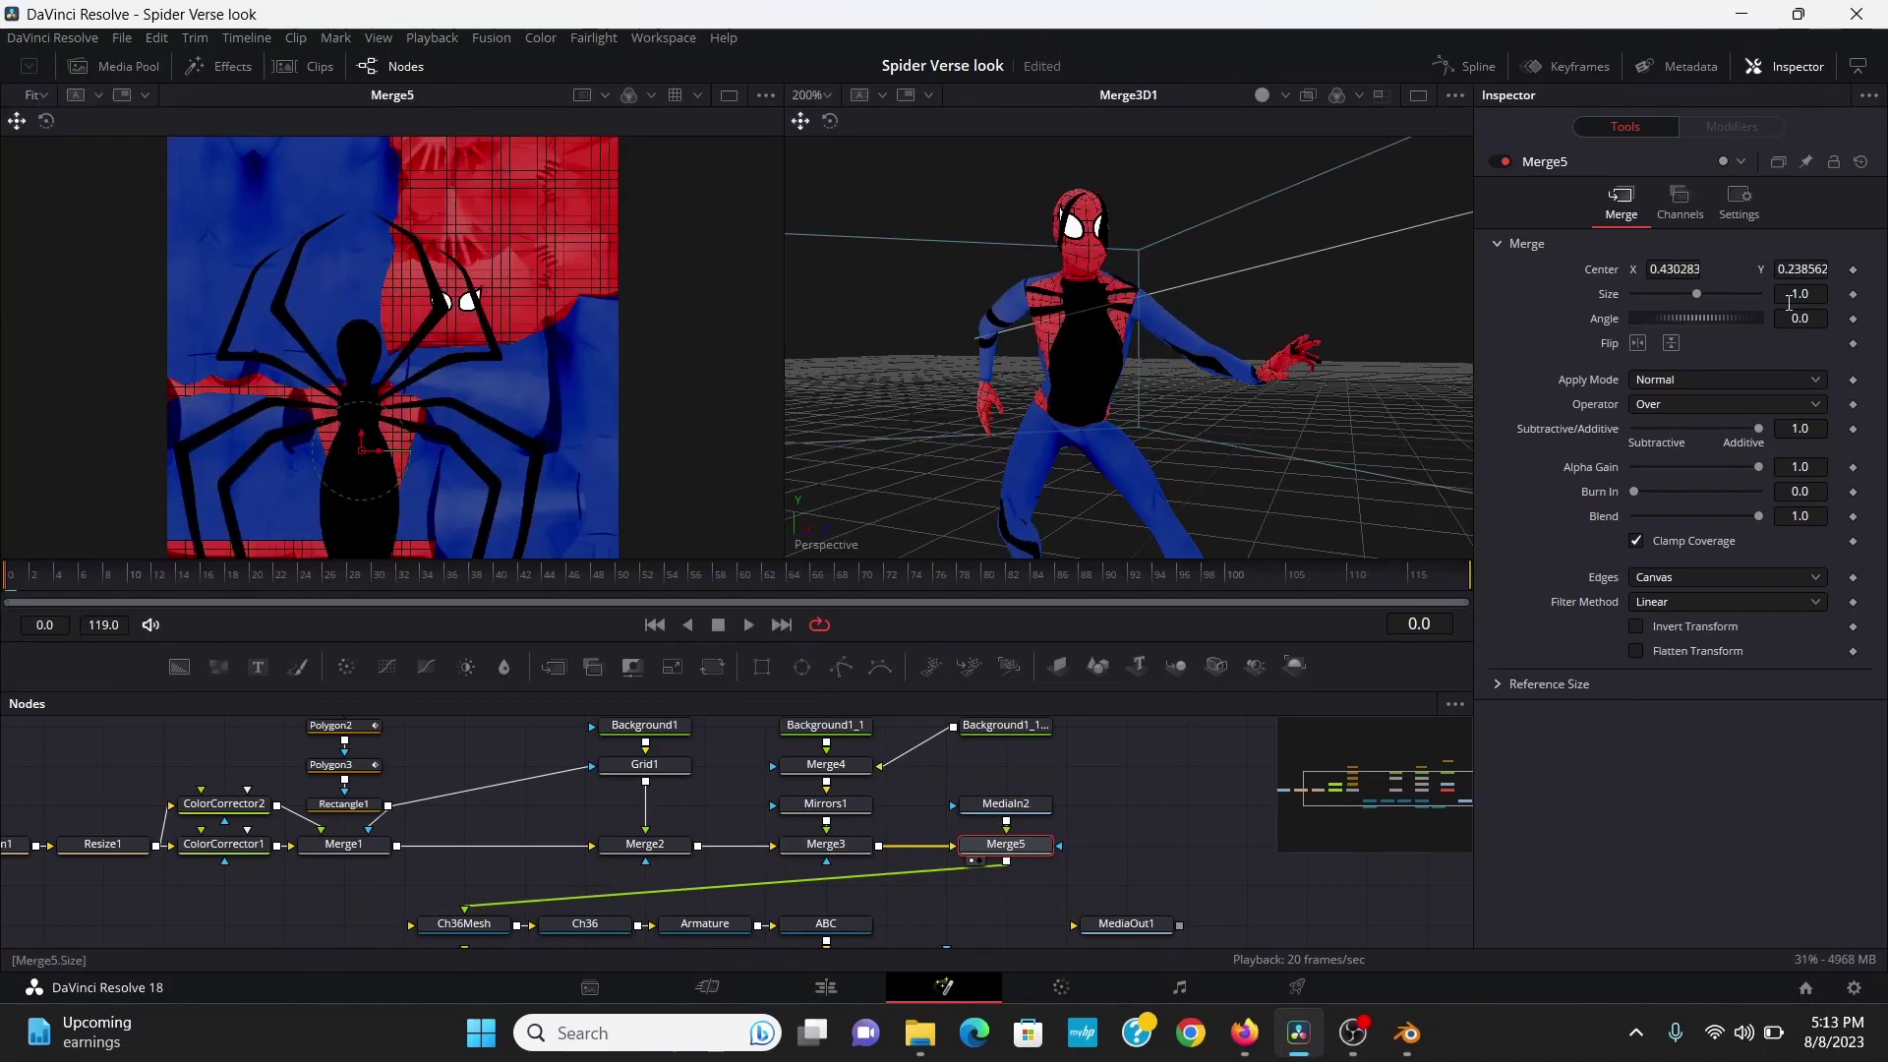
pyautogui.moveTo(1789, 294); pyautogui.dragTo(1780, 294)
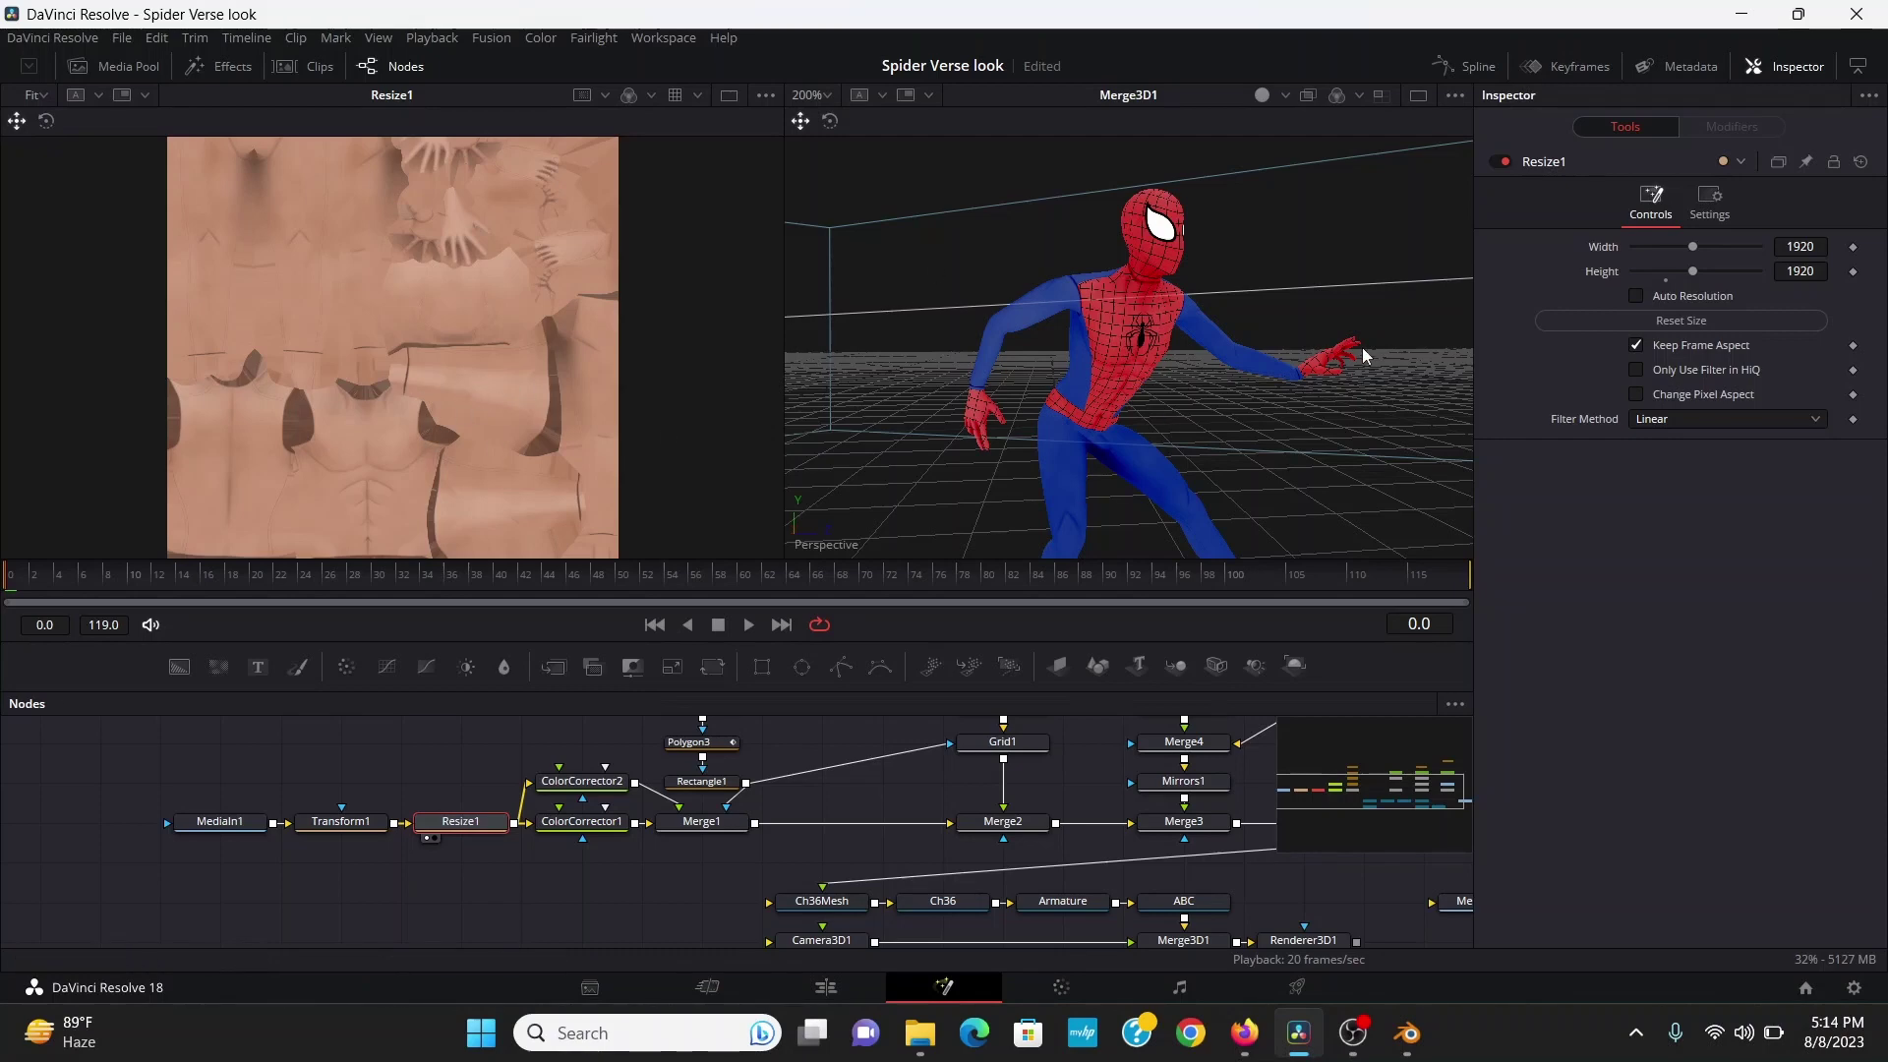
# Paste another white background copy and pick the peach skin tone from the texture as its colour
pyautogui.moveTo(1364, 356); pyautogui.dragTo(1306, 319)
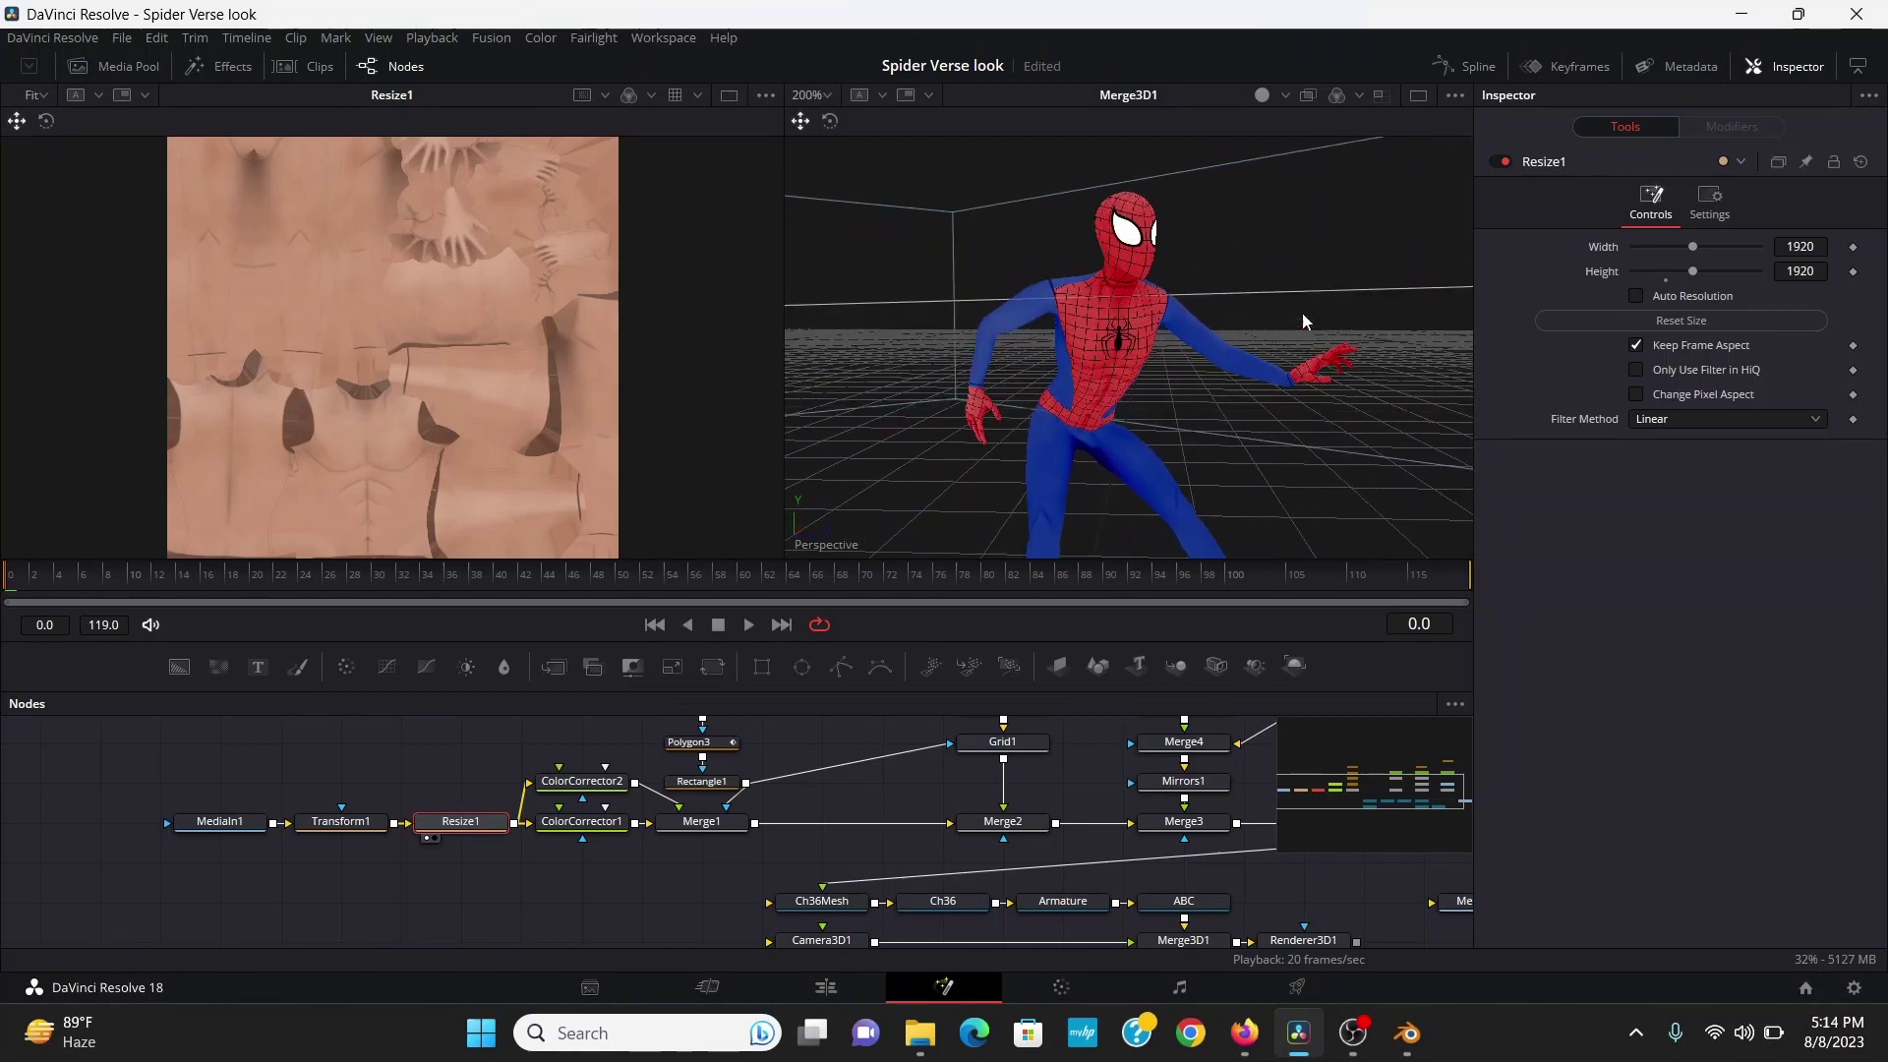
pyautogui.click(1263, 95)
pyautogui.click(1262, 95)
pyautogui.moveTo(1076, 810); pyautogui.dragTo(941, 896)
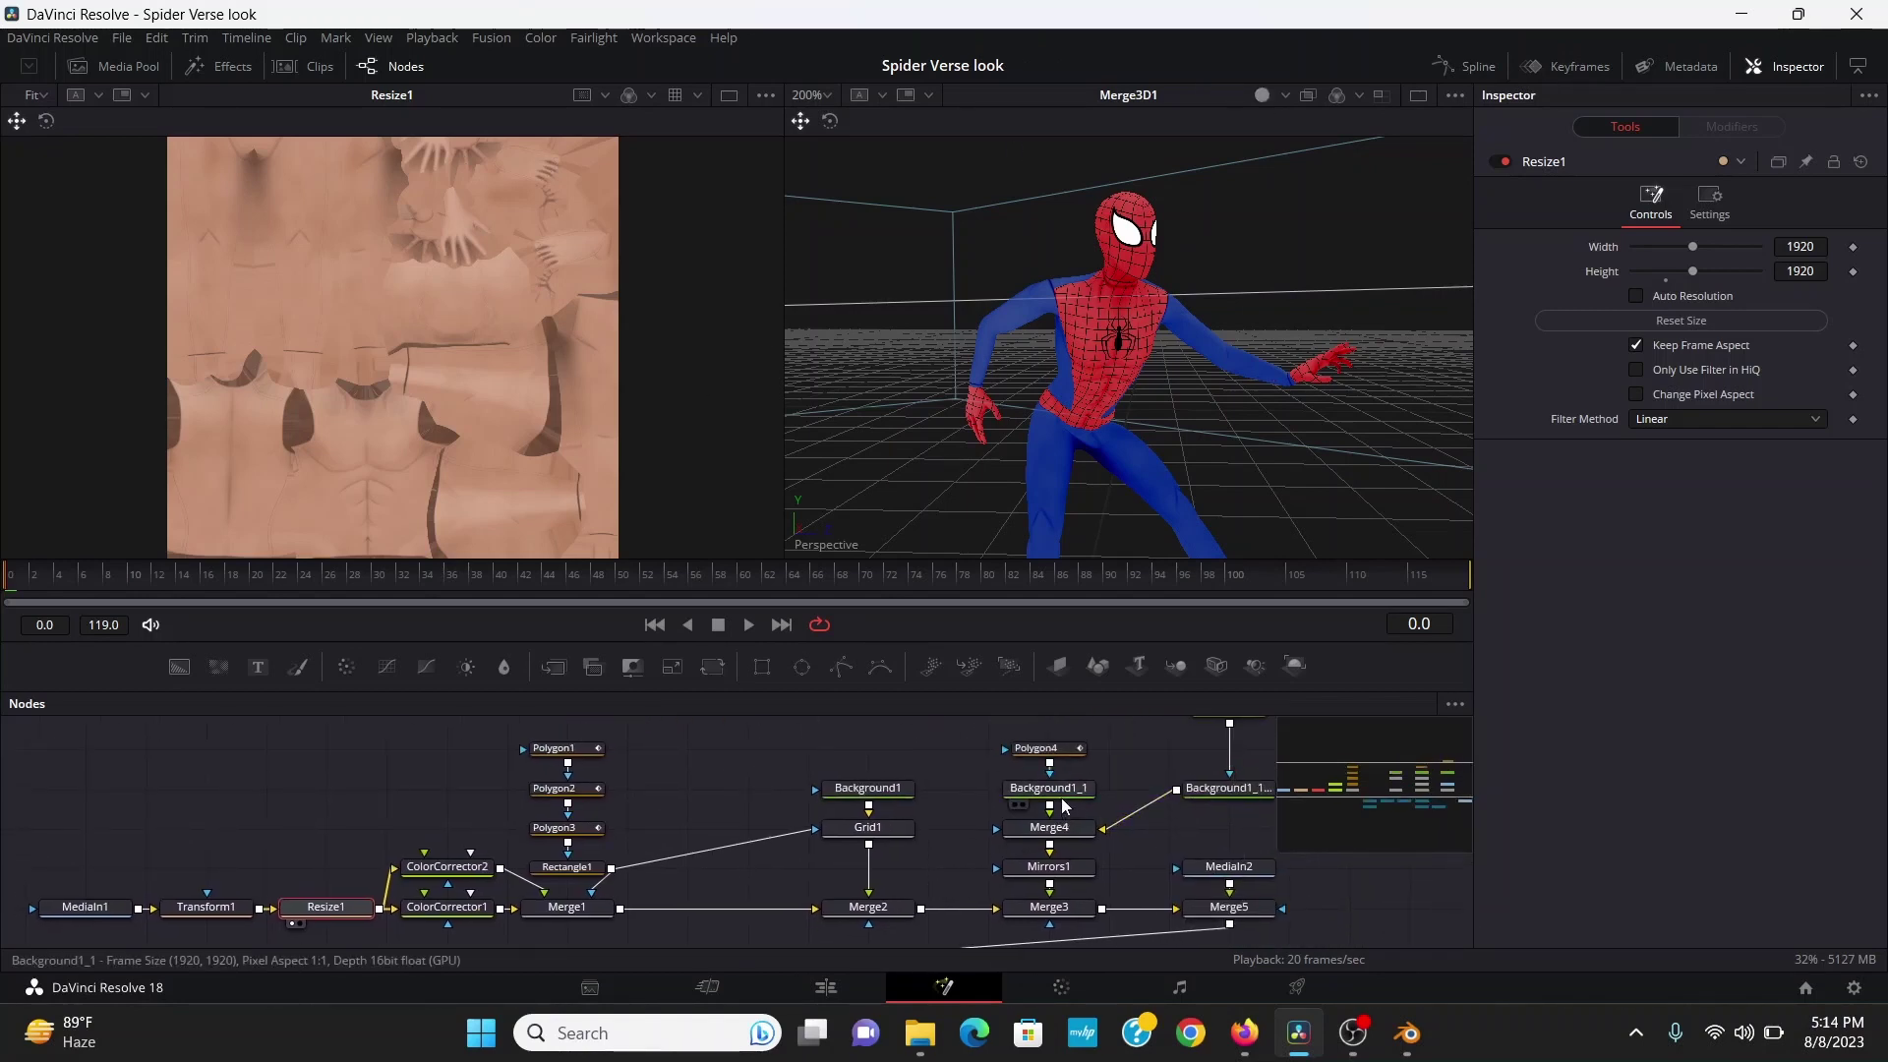
pyautogui.hotkey('ctrl', 'v')
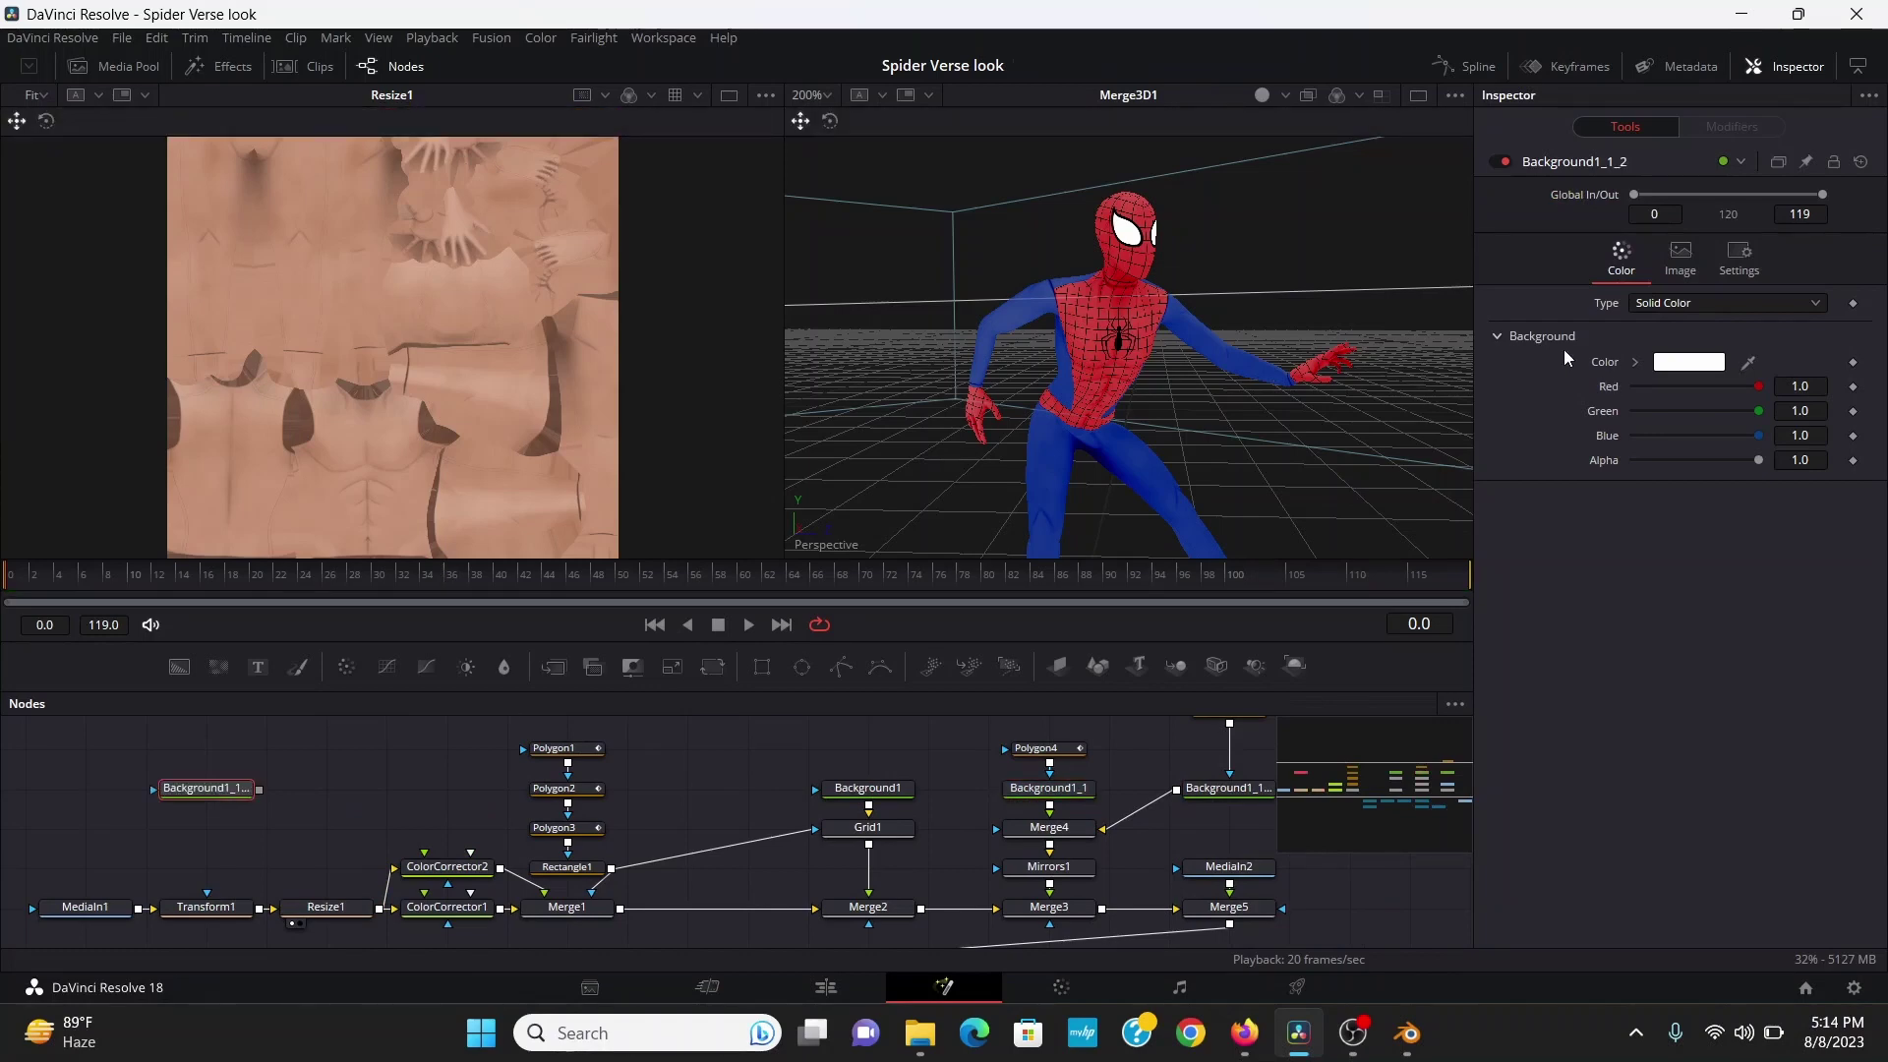
pyautogui.moveTo(1748, 362); pyautogui.dragTo(390, 344)
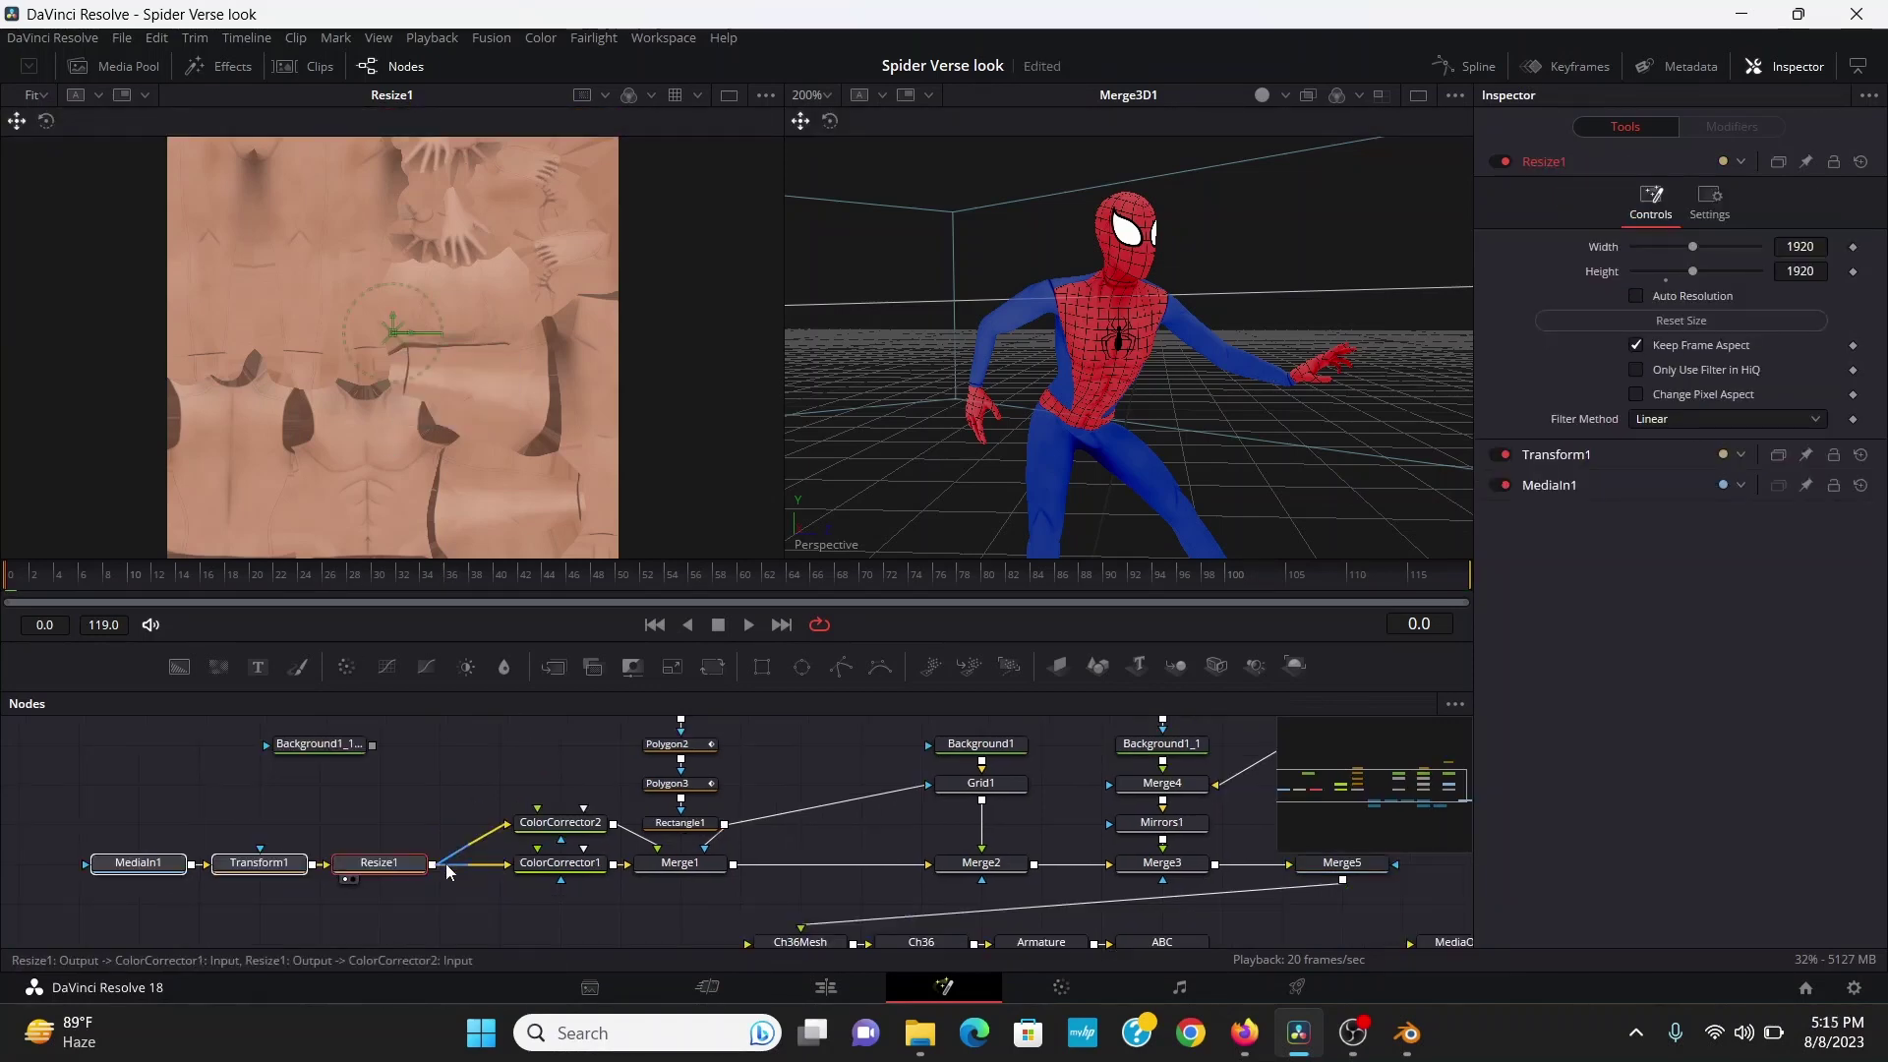
# Insert a router on Resize1's link and feed the peach background into it in place of the texture
pyautogui.keyDown('alt'); pyautogui.click(464, 859); pyautogui.keyUp('alt')
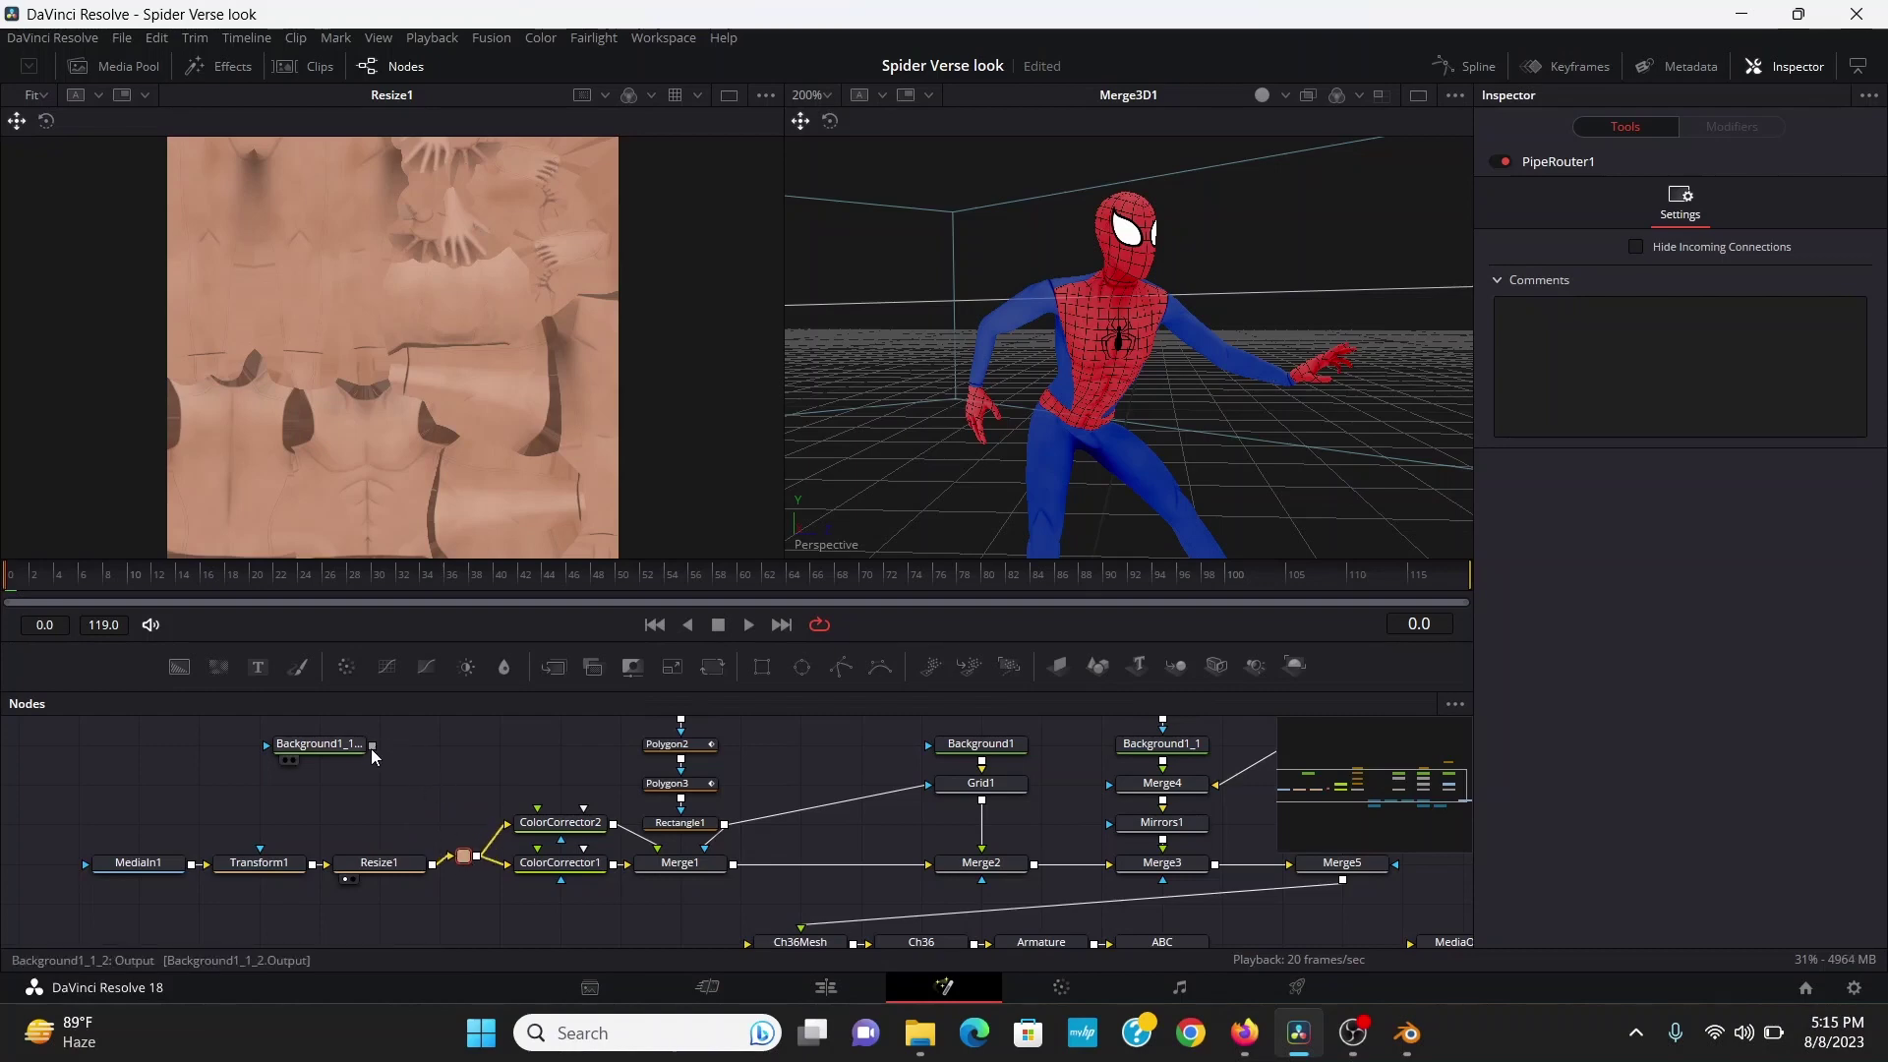
pyautogui.moveTo(371, 745); pyautogui.dragTo(456, 858)
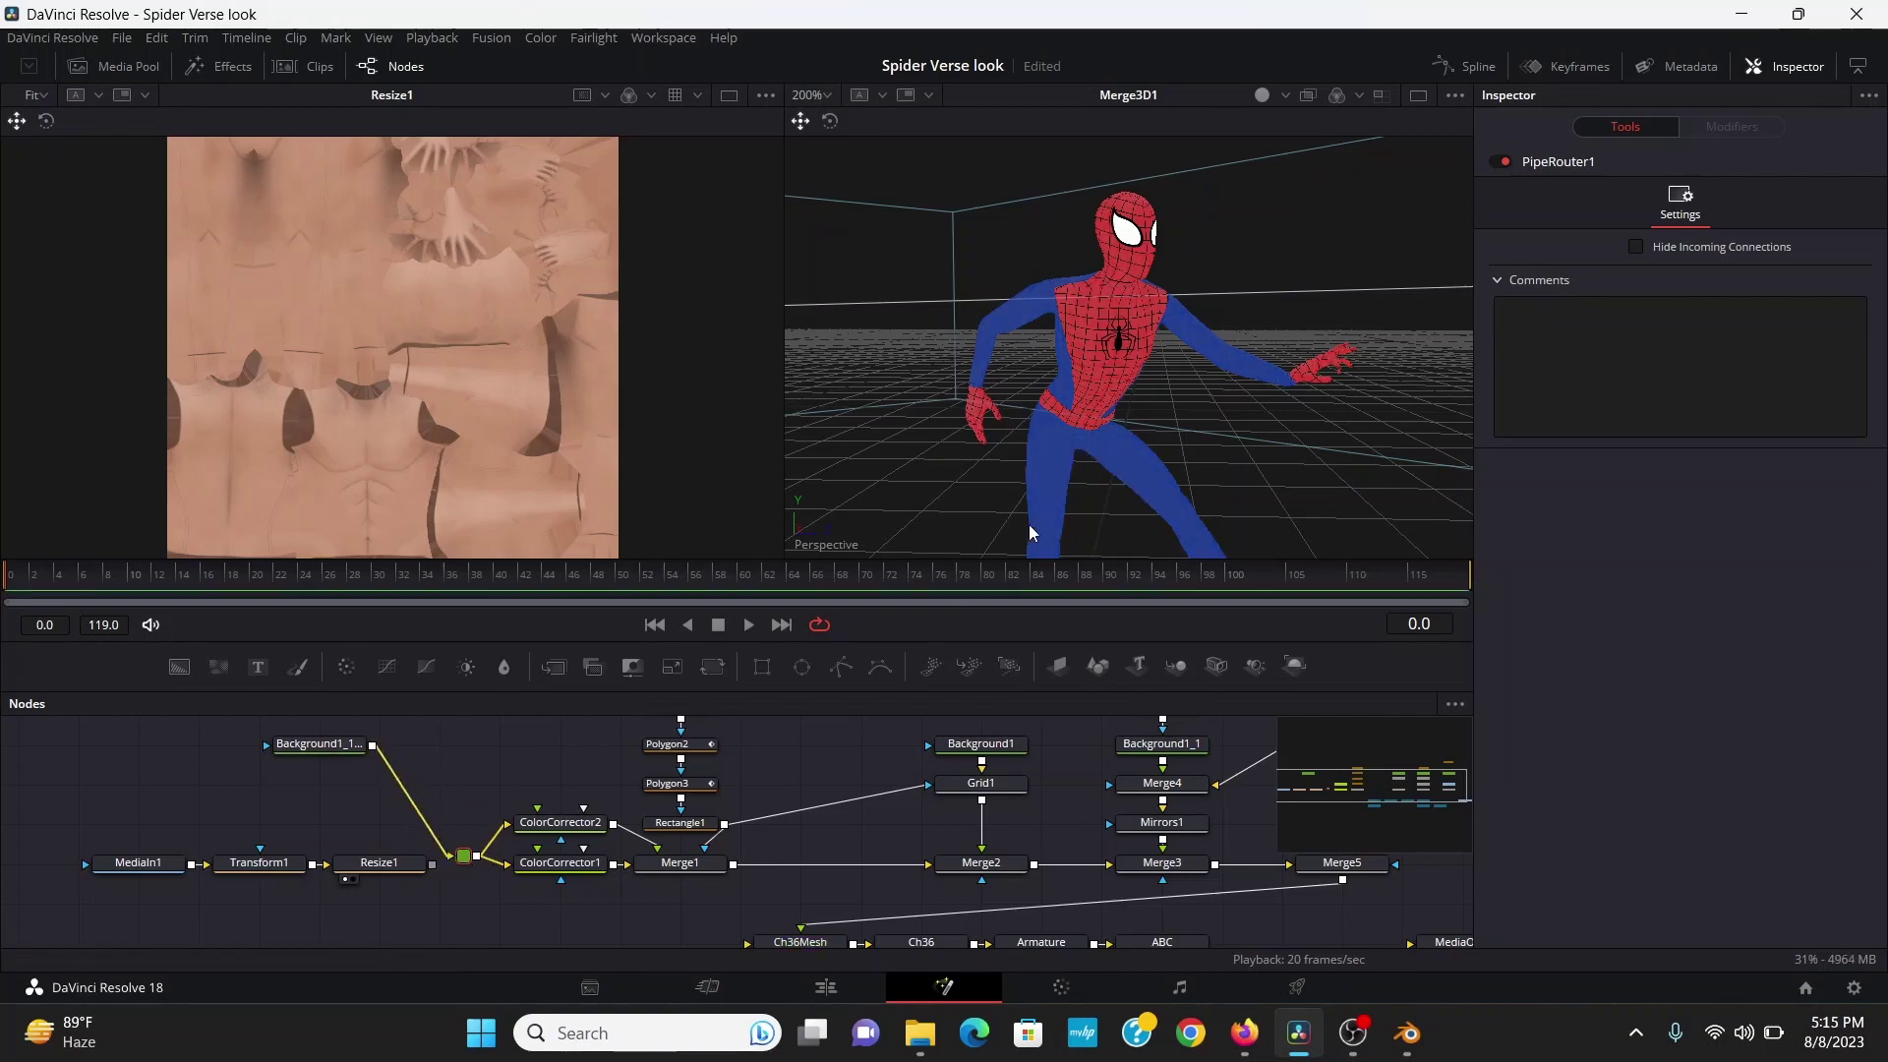
pyautogui.moveTo(1151, 442); pyautogui.dragTo(1061, 438)
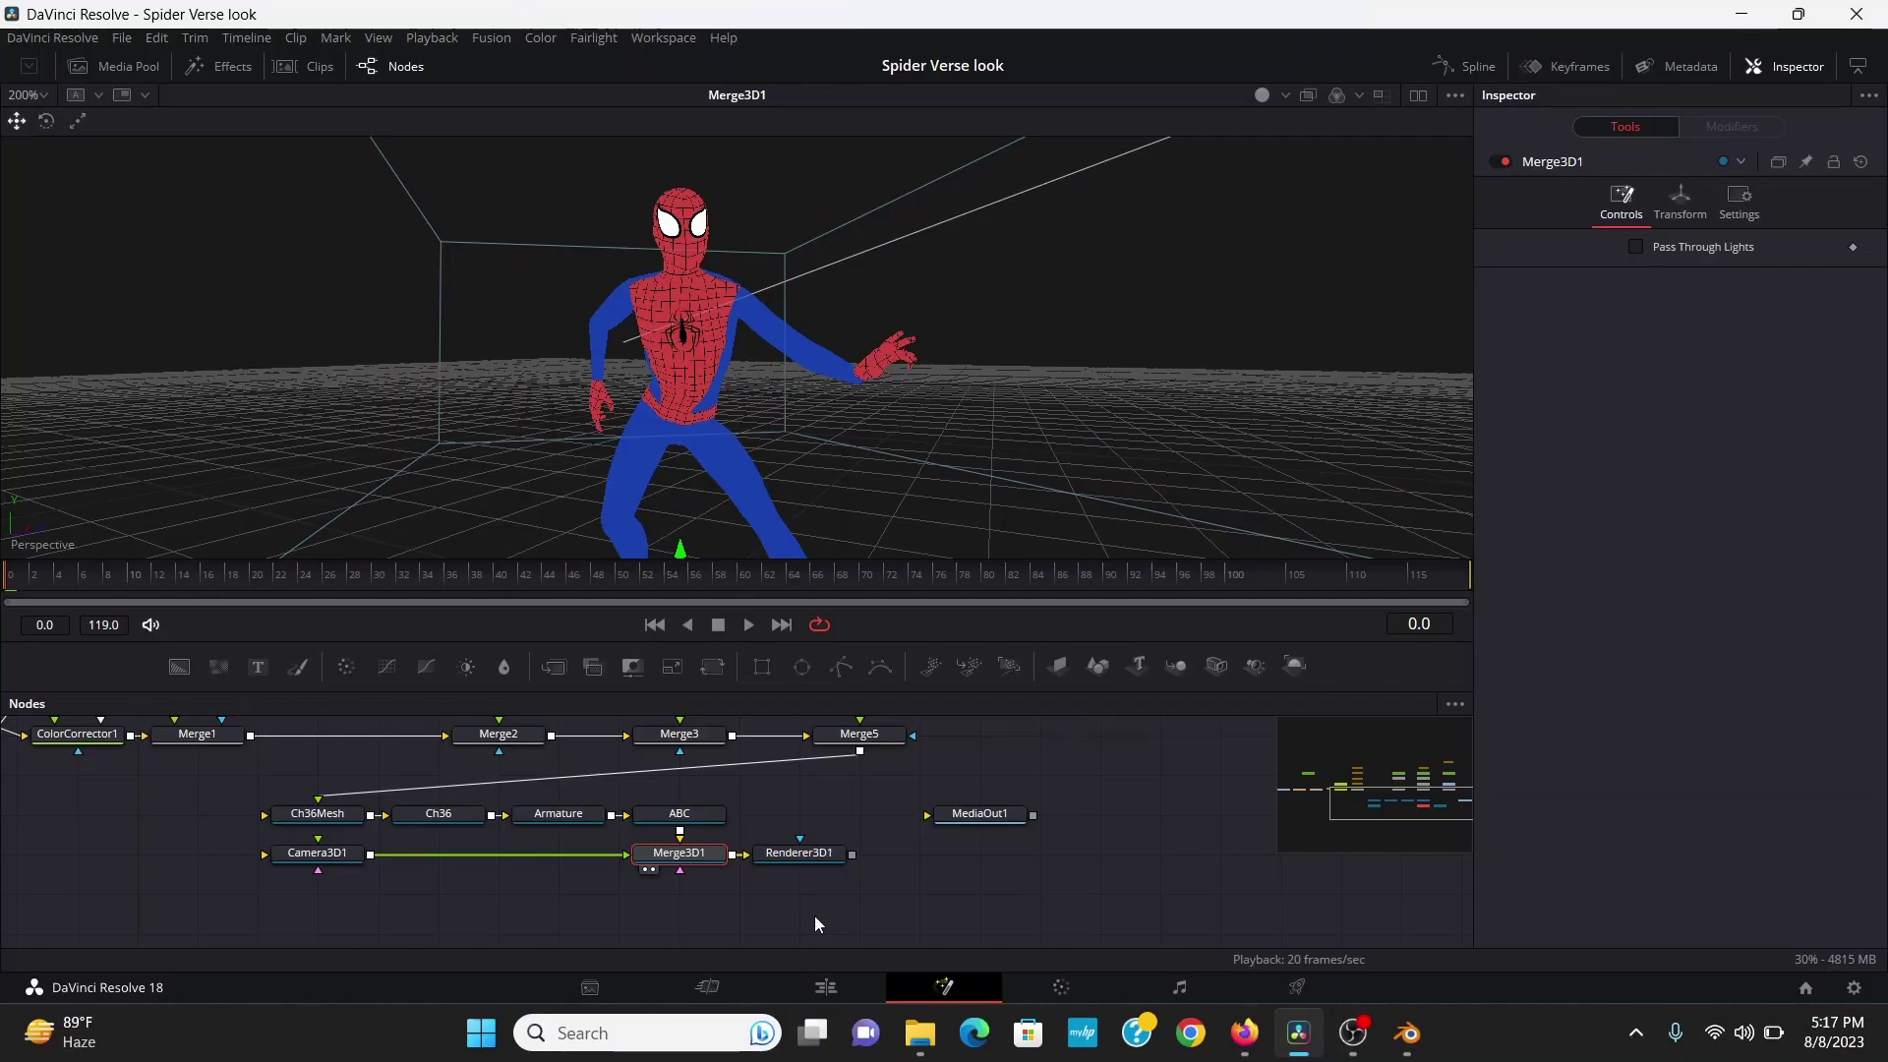
# Add a Directional Light into Merge3D1 rotated to -44.9 on X and -26.2 on Y
pyautogui.hotkey('shift', 'space')
pyautogui.write('3dl')
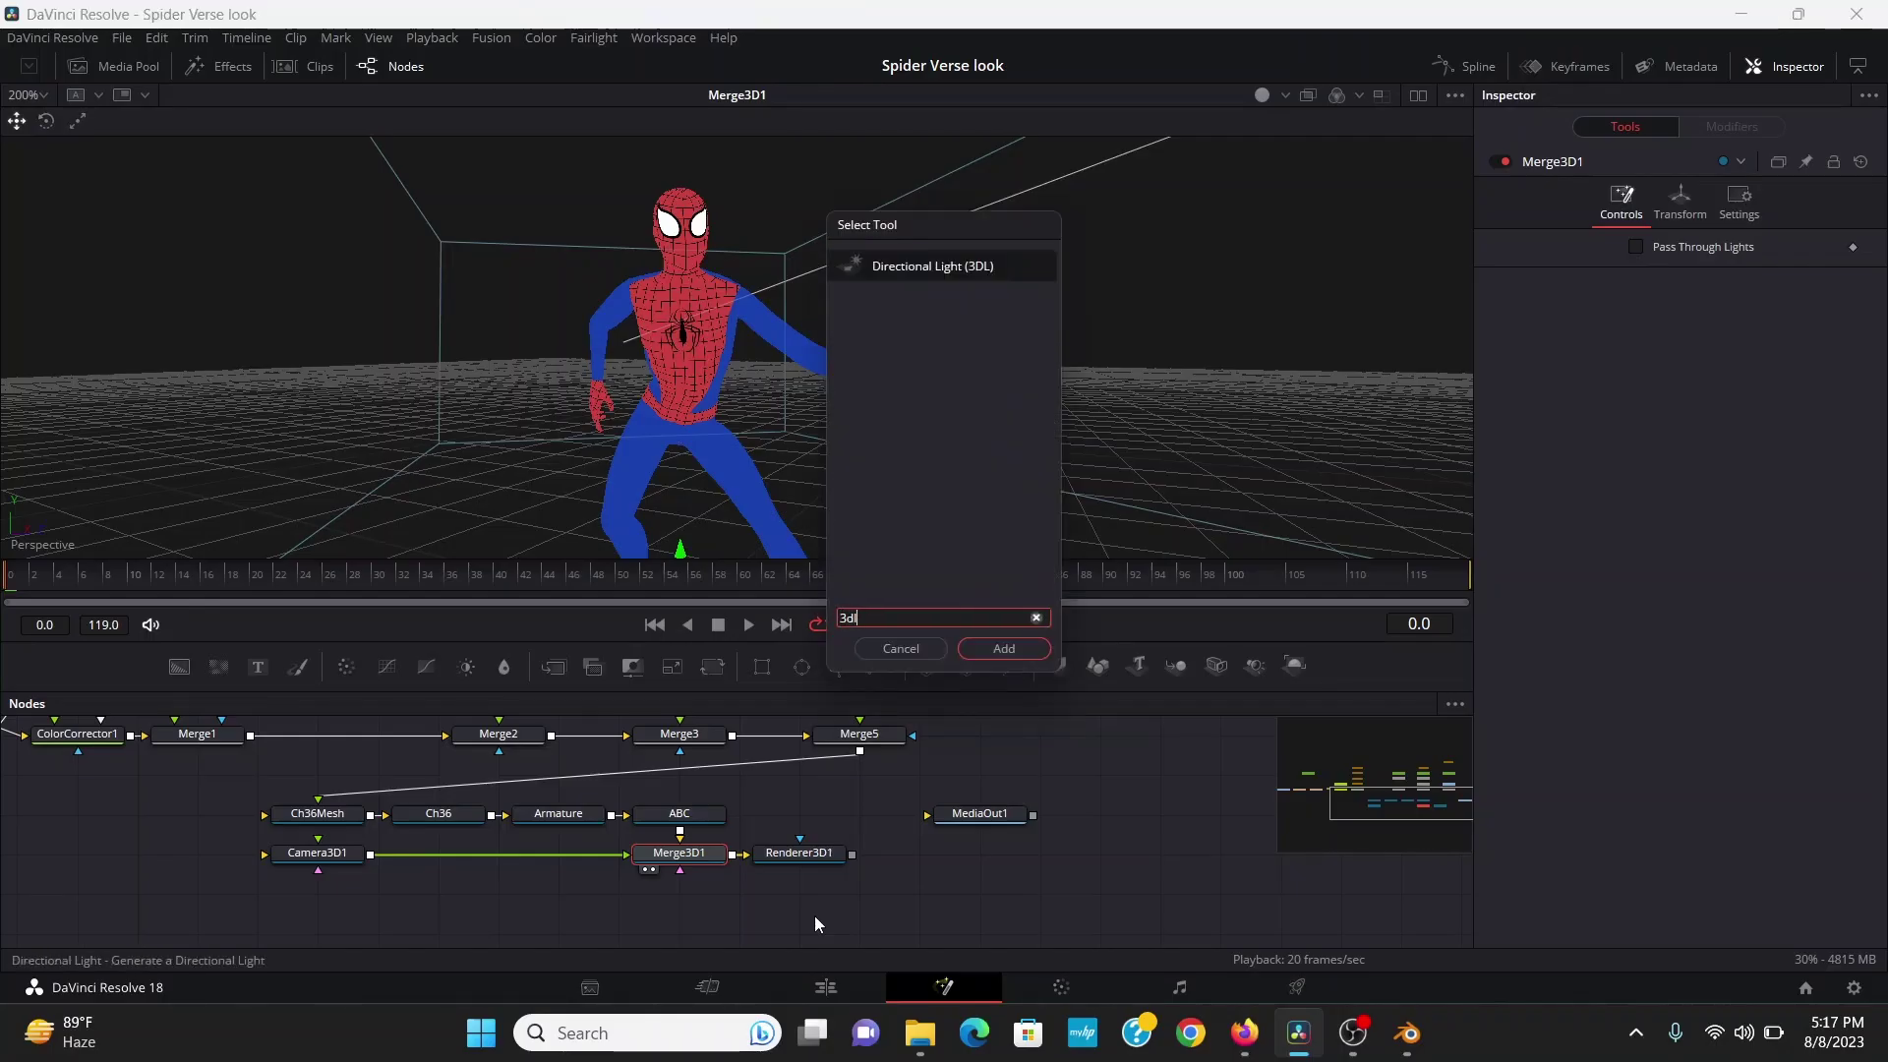
pyautogui.press('Return')
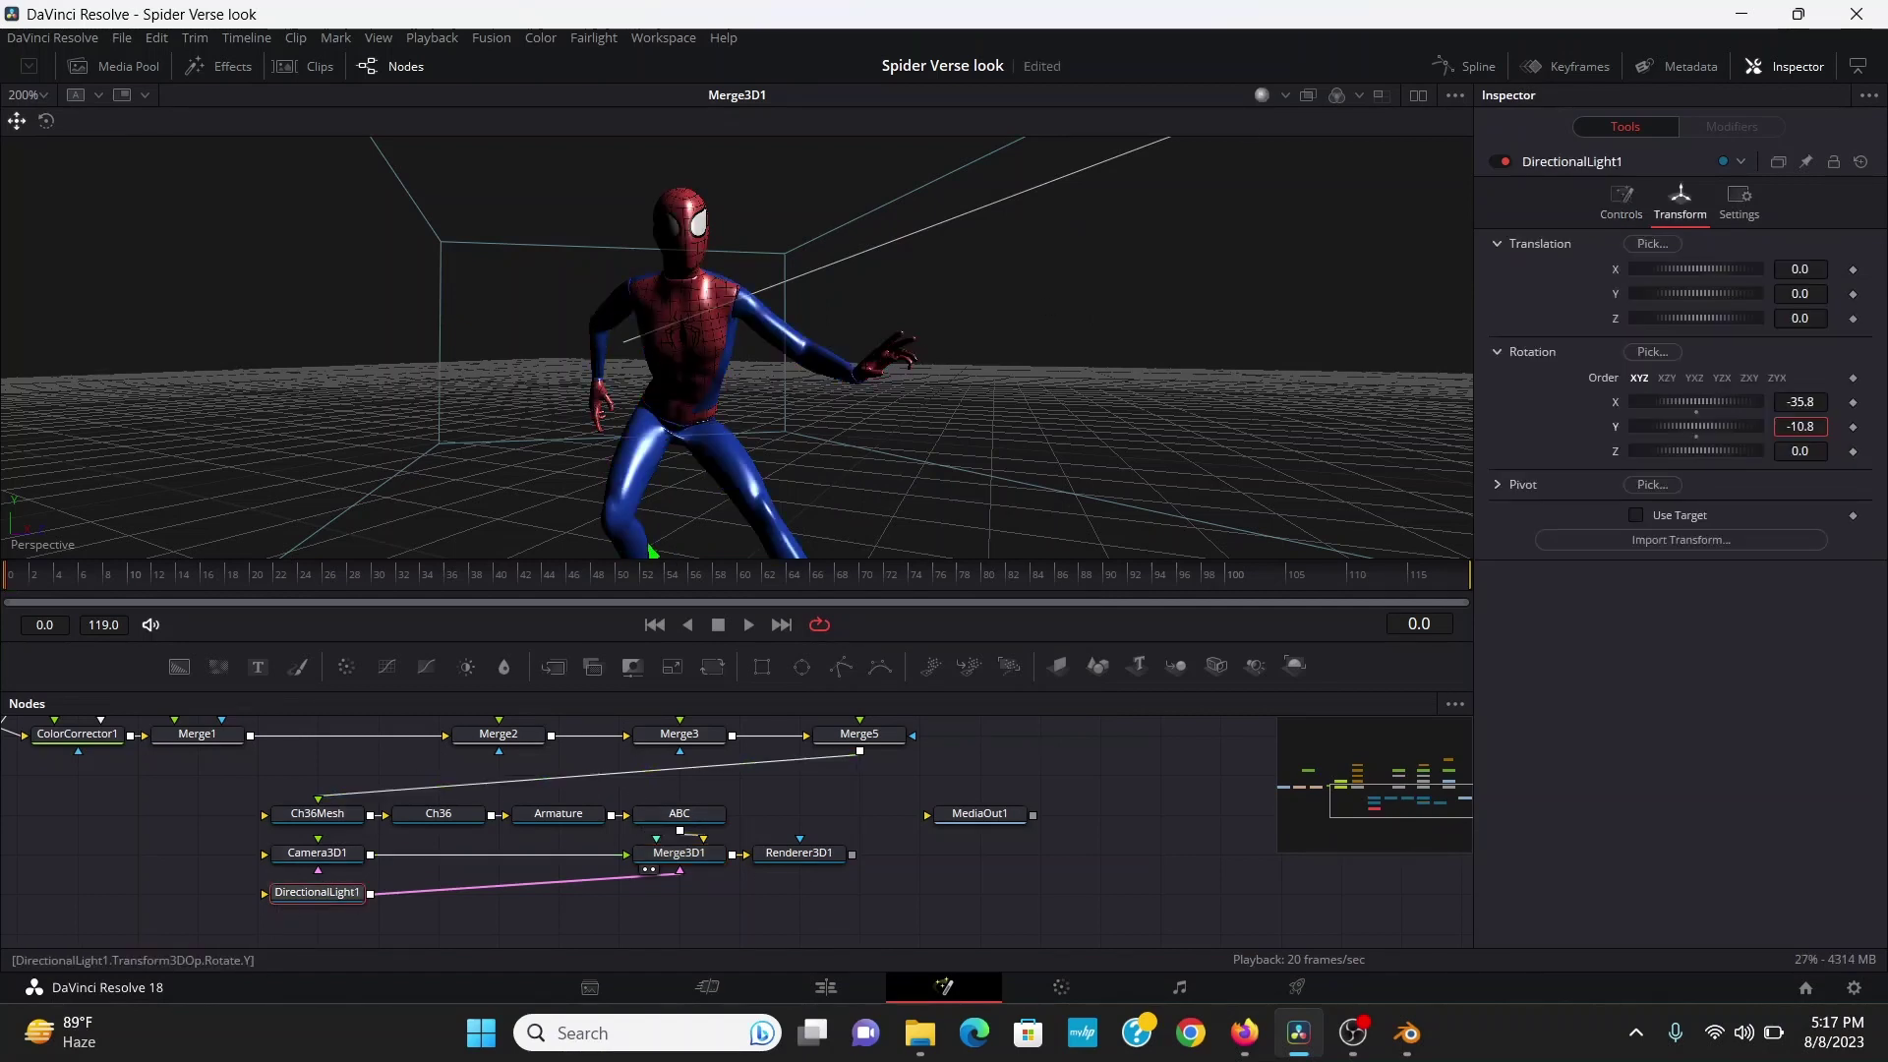
pyautogui.moveTo(1696, 427); pyautogui.dragTo(1664, 402)
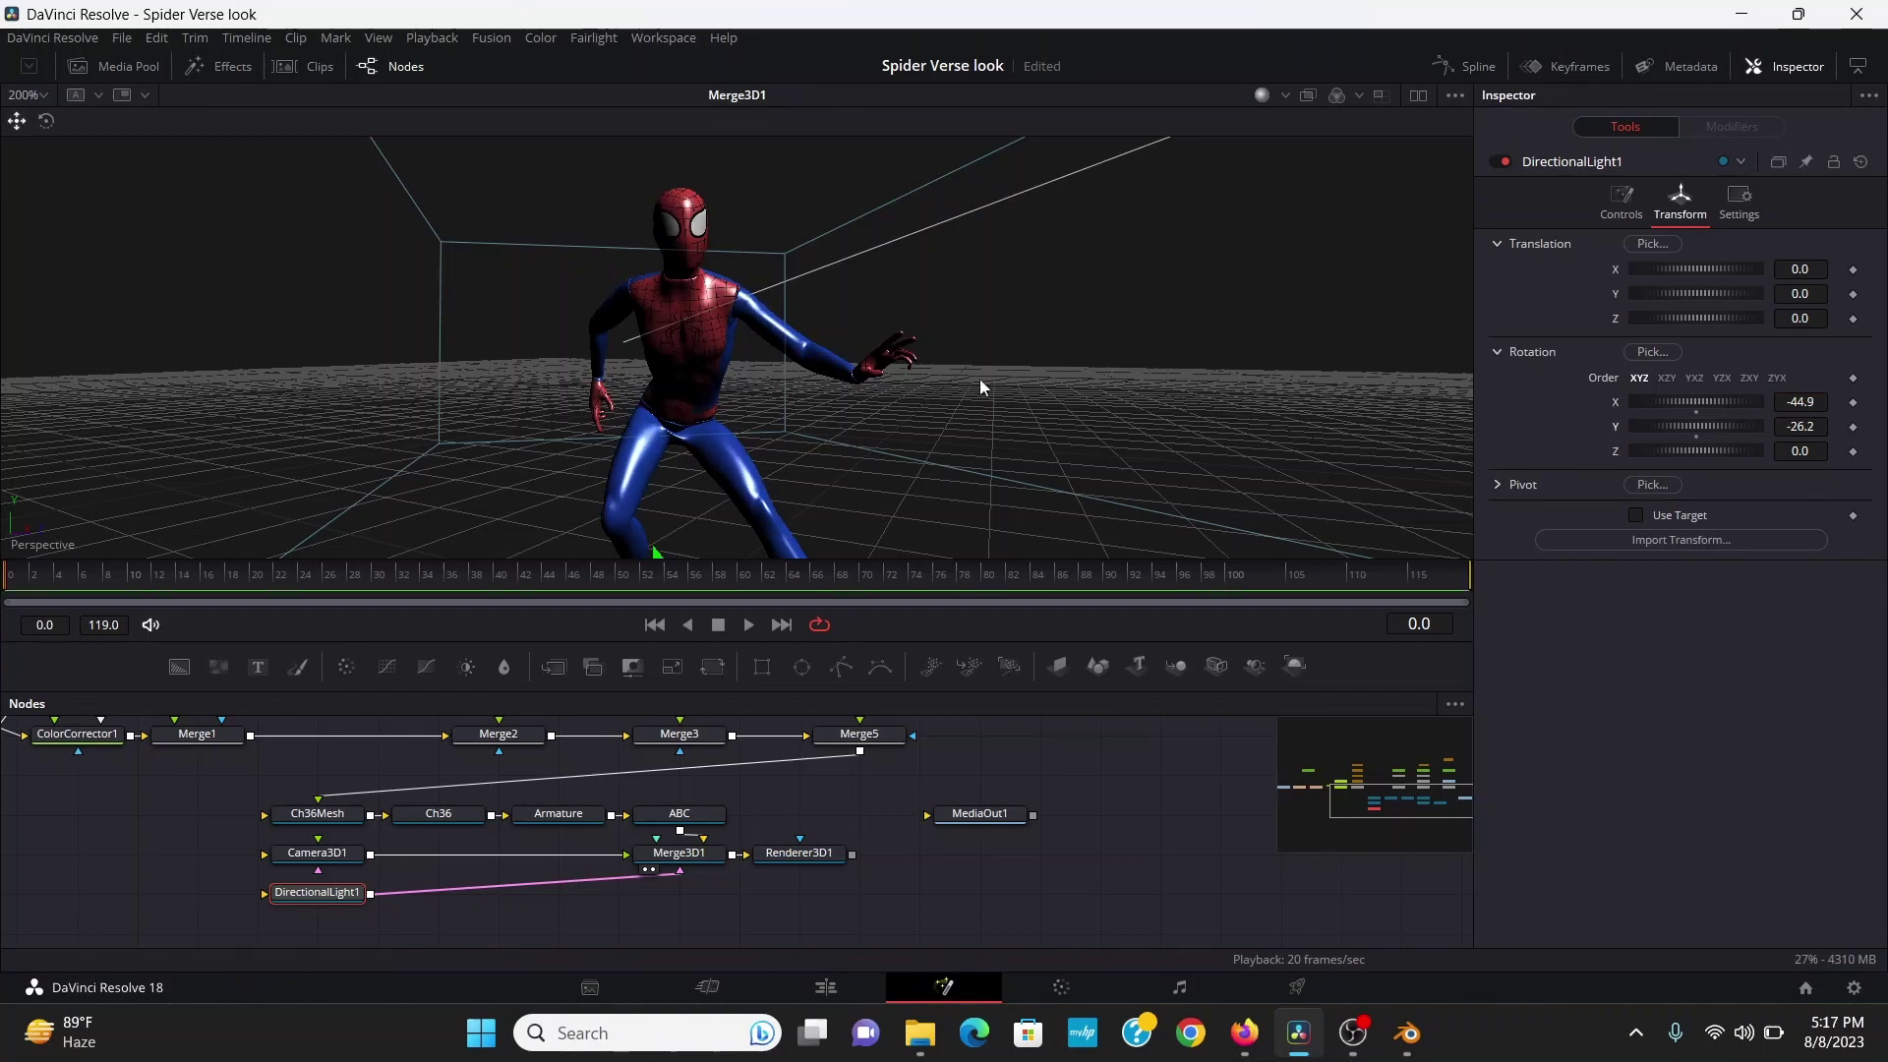
pyautogui.moveTo(979, 379); pyautogui.dragTo(533, 214)
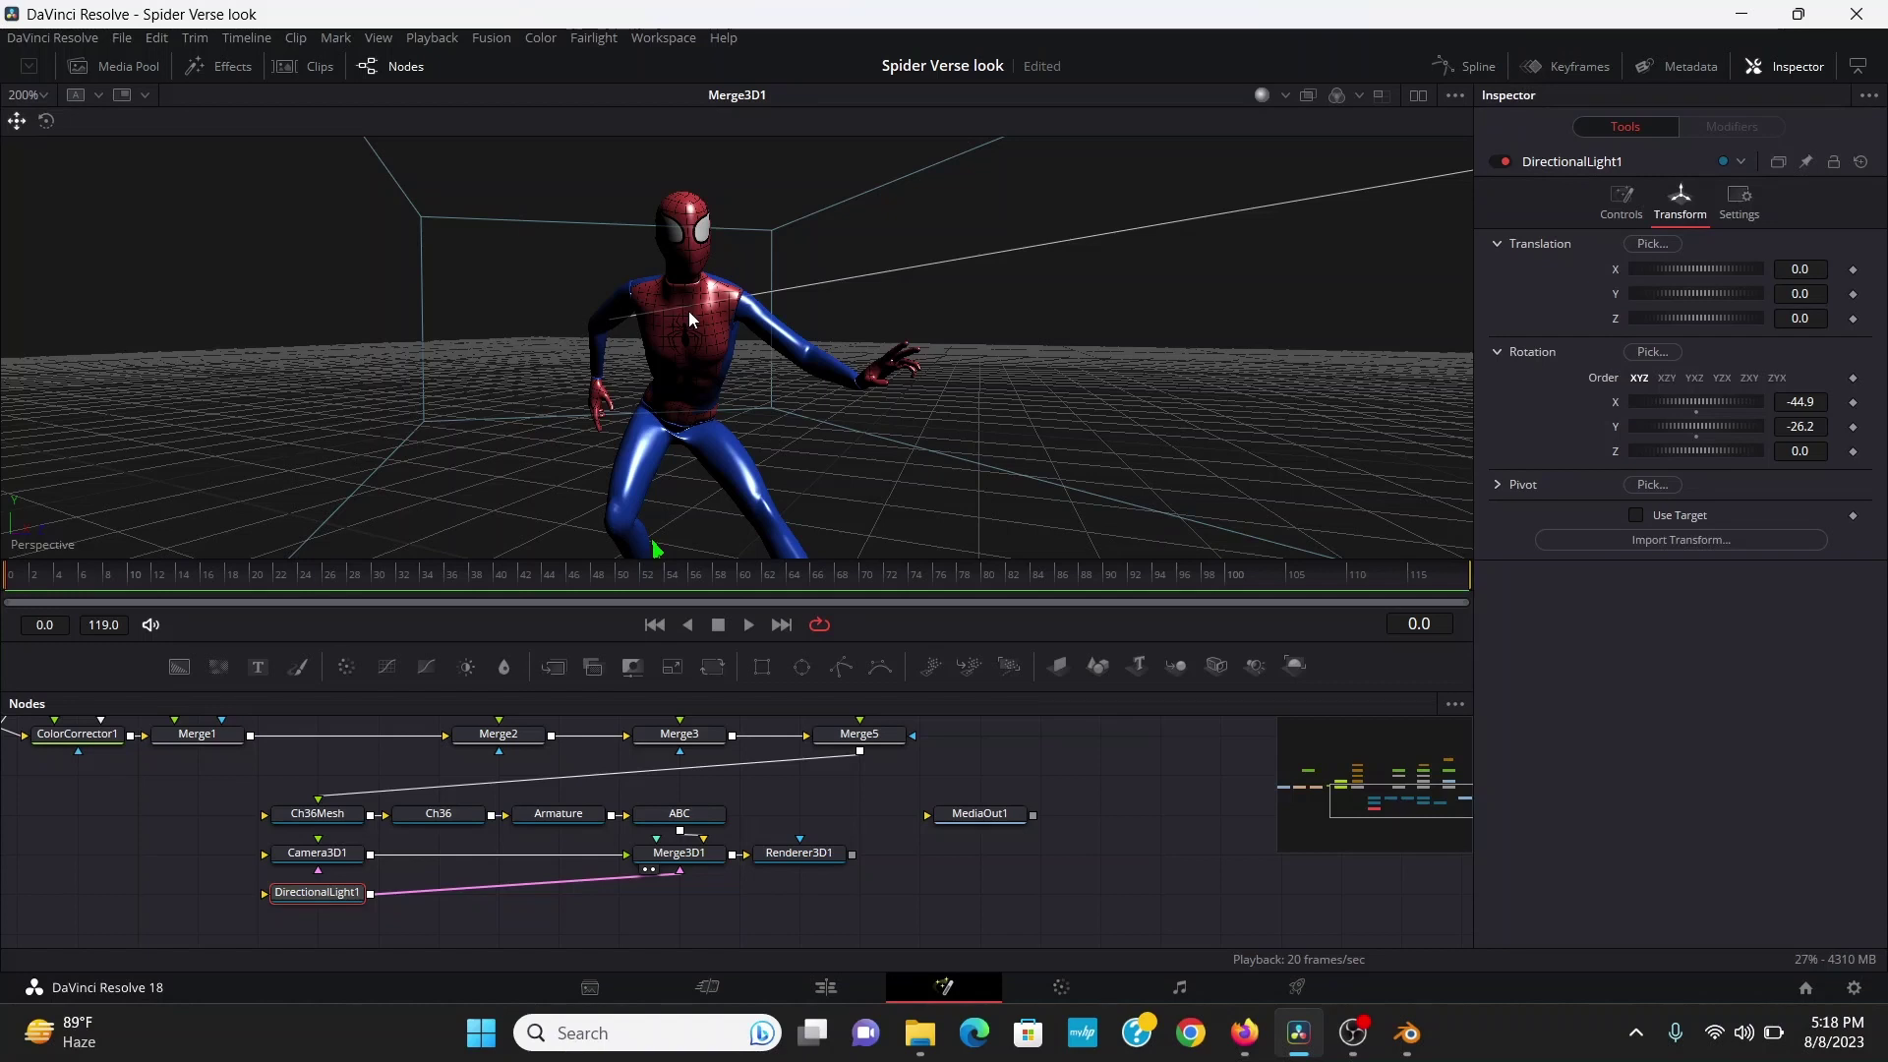
pyautogui.click(724, 893)
pyautogui.hotkey('shift', 'space')
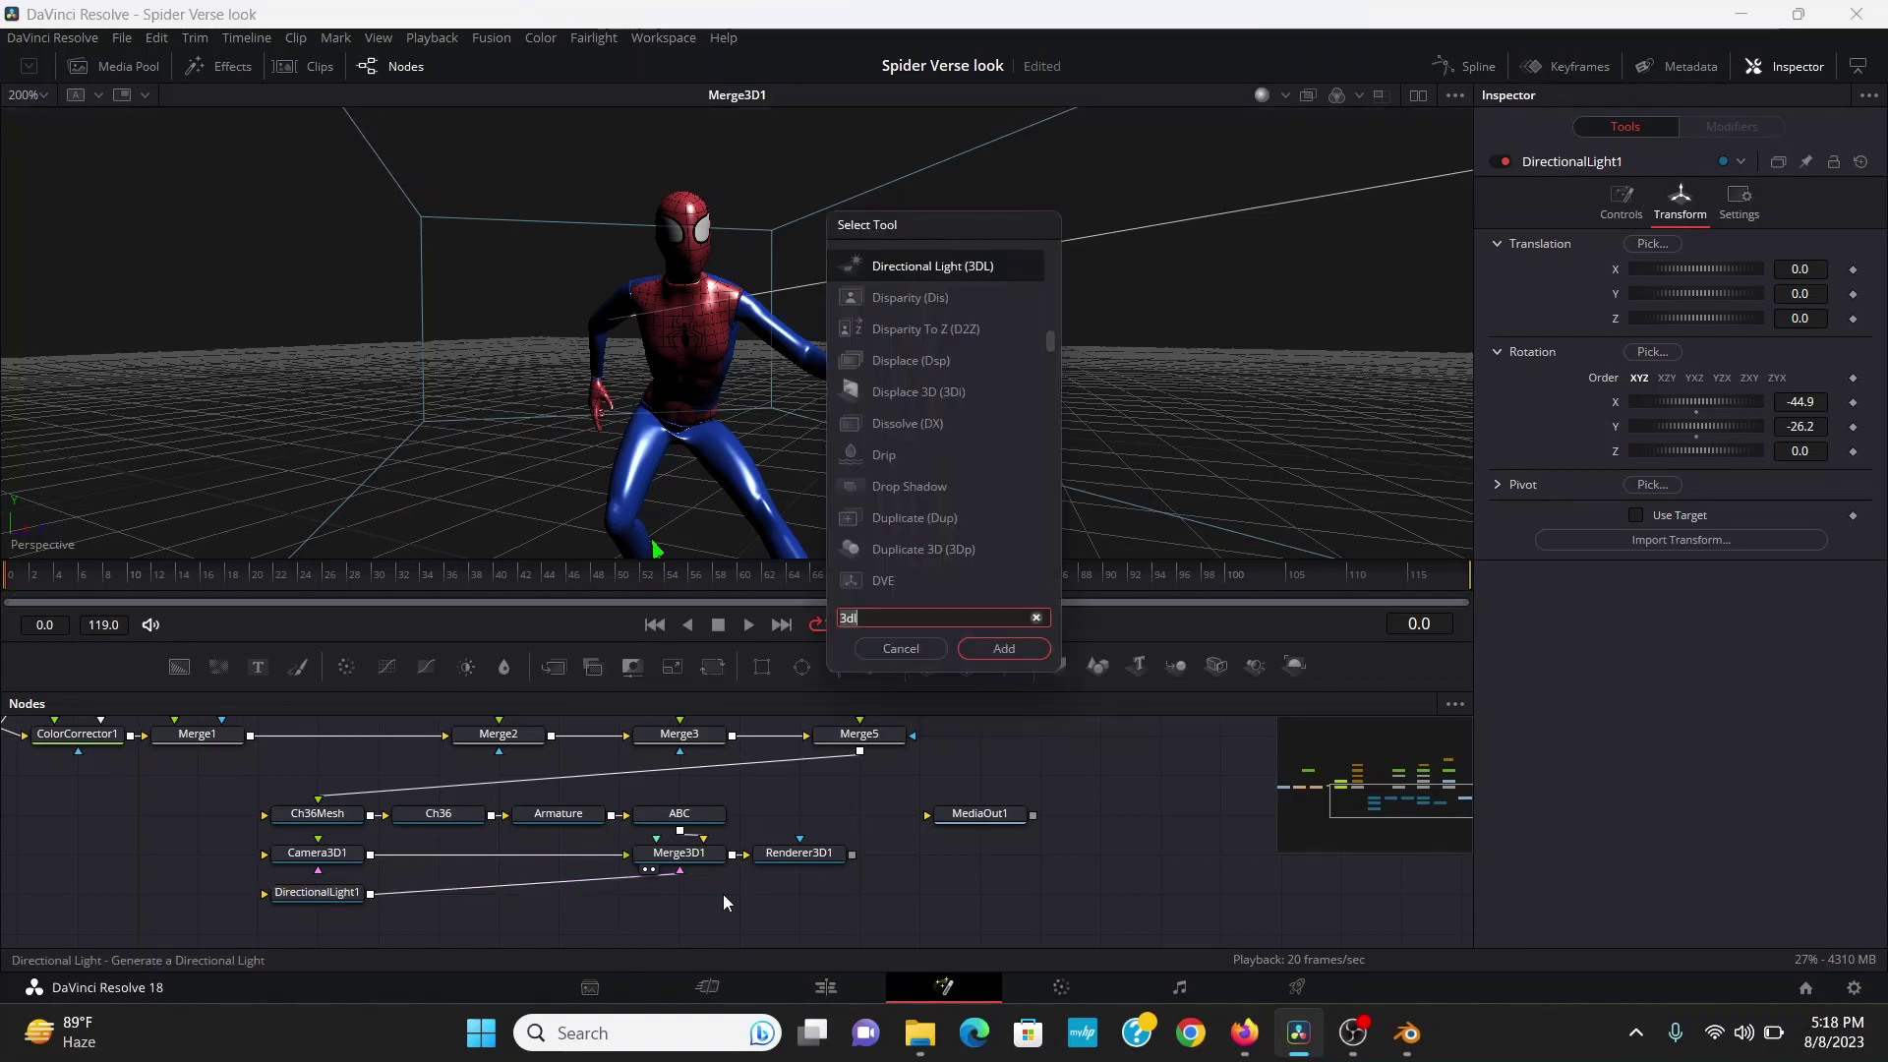
# Add Replace Material 3D after Merge3D1 and feed it into a pasted copy of Renderer3D1
pyautogui.write('repl')
pyautogui.press('Return')
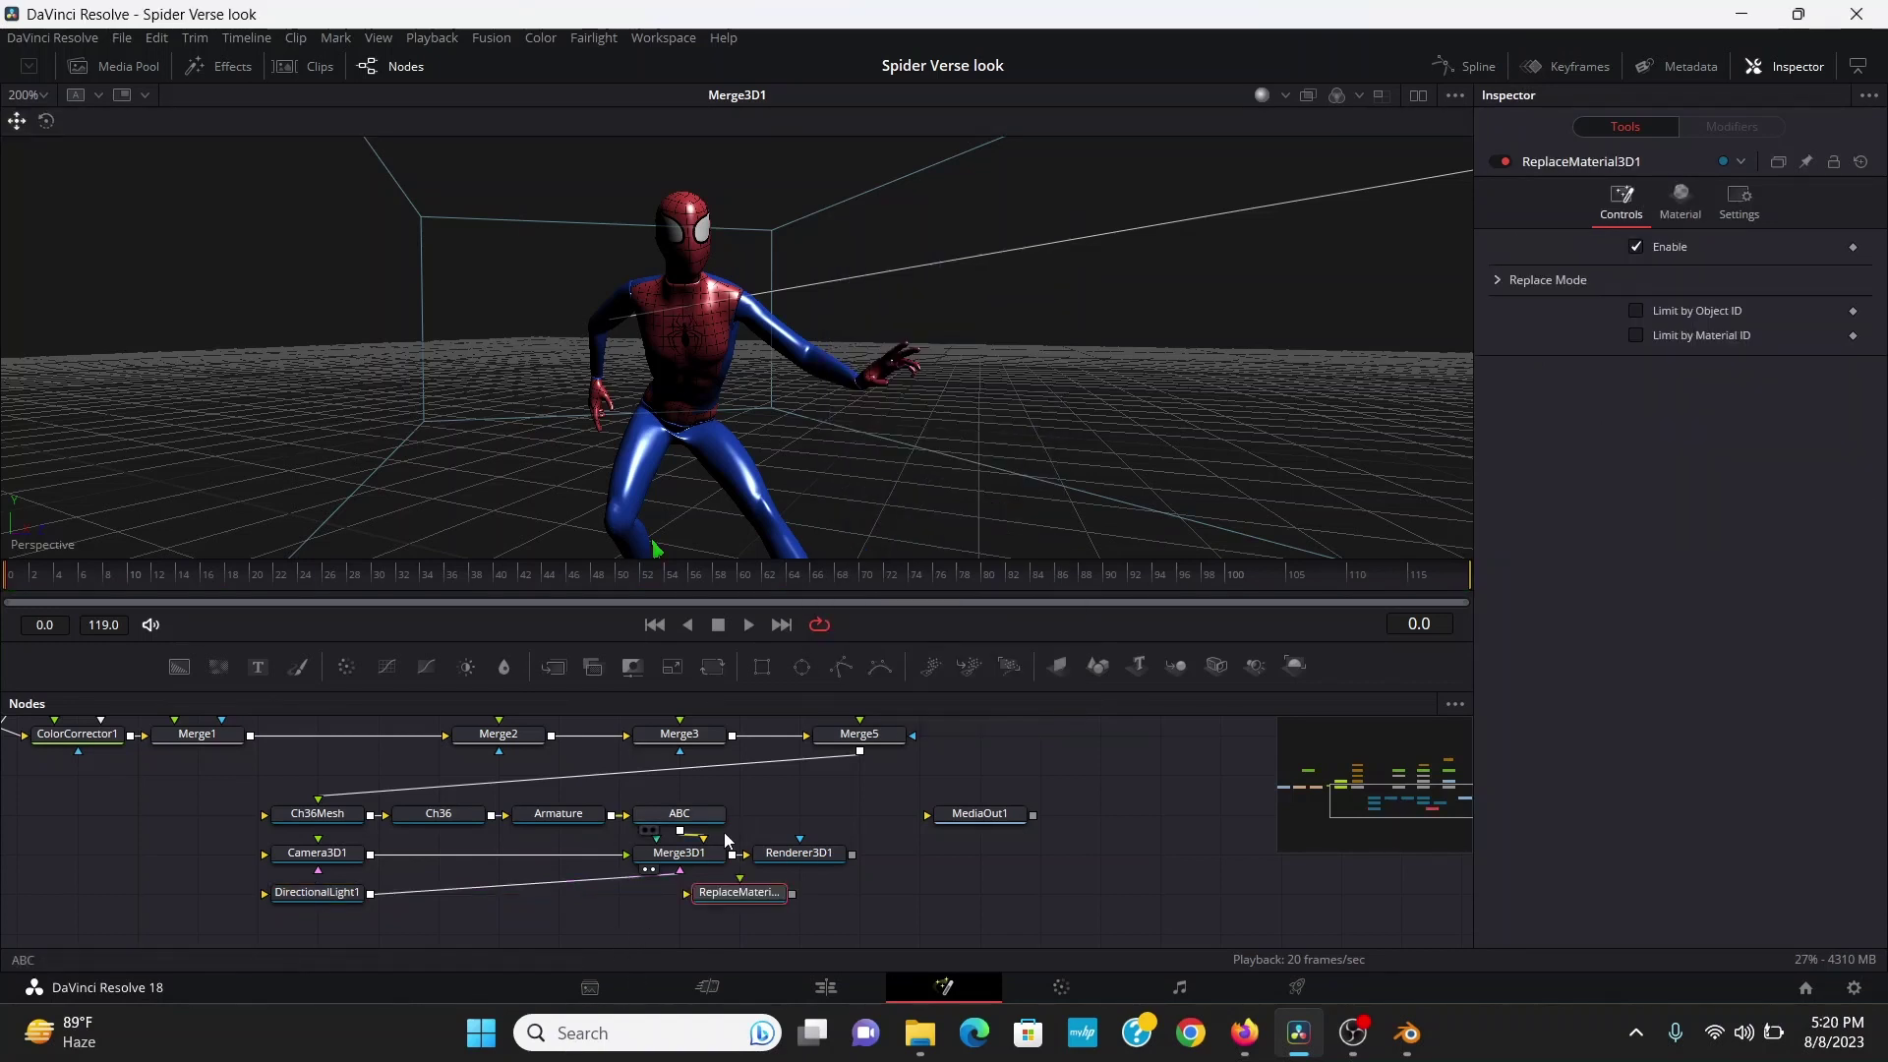
pyautogui.moveTo(732, 856); pyautogui.dragTo(735, 894)
pyautogui.click(804, 861)
pyautogui.hotkey('ctrl', 'c')
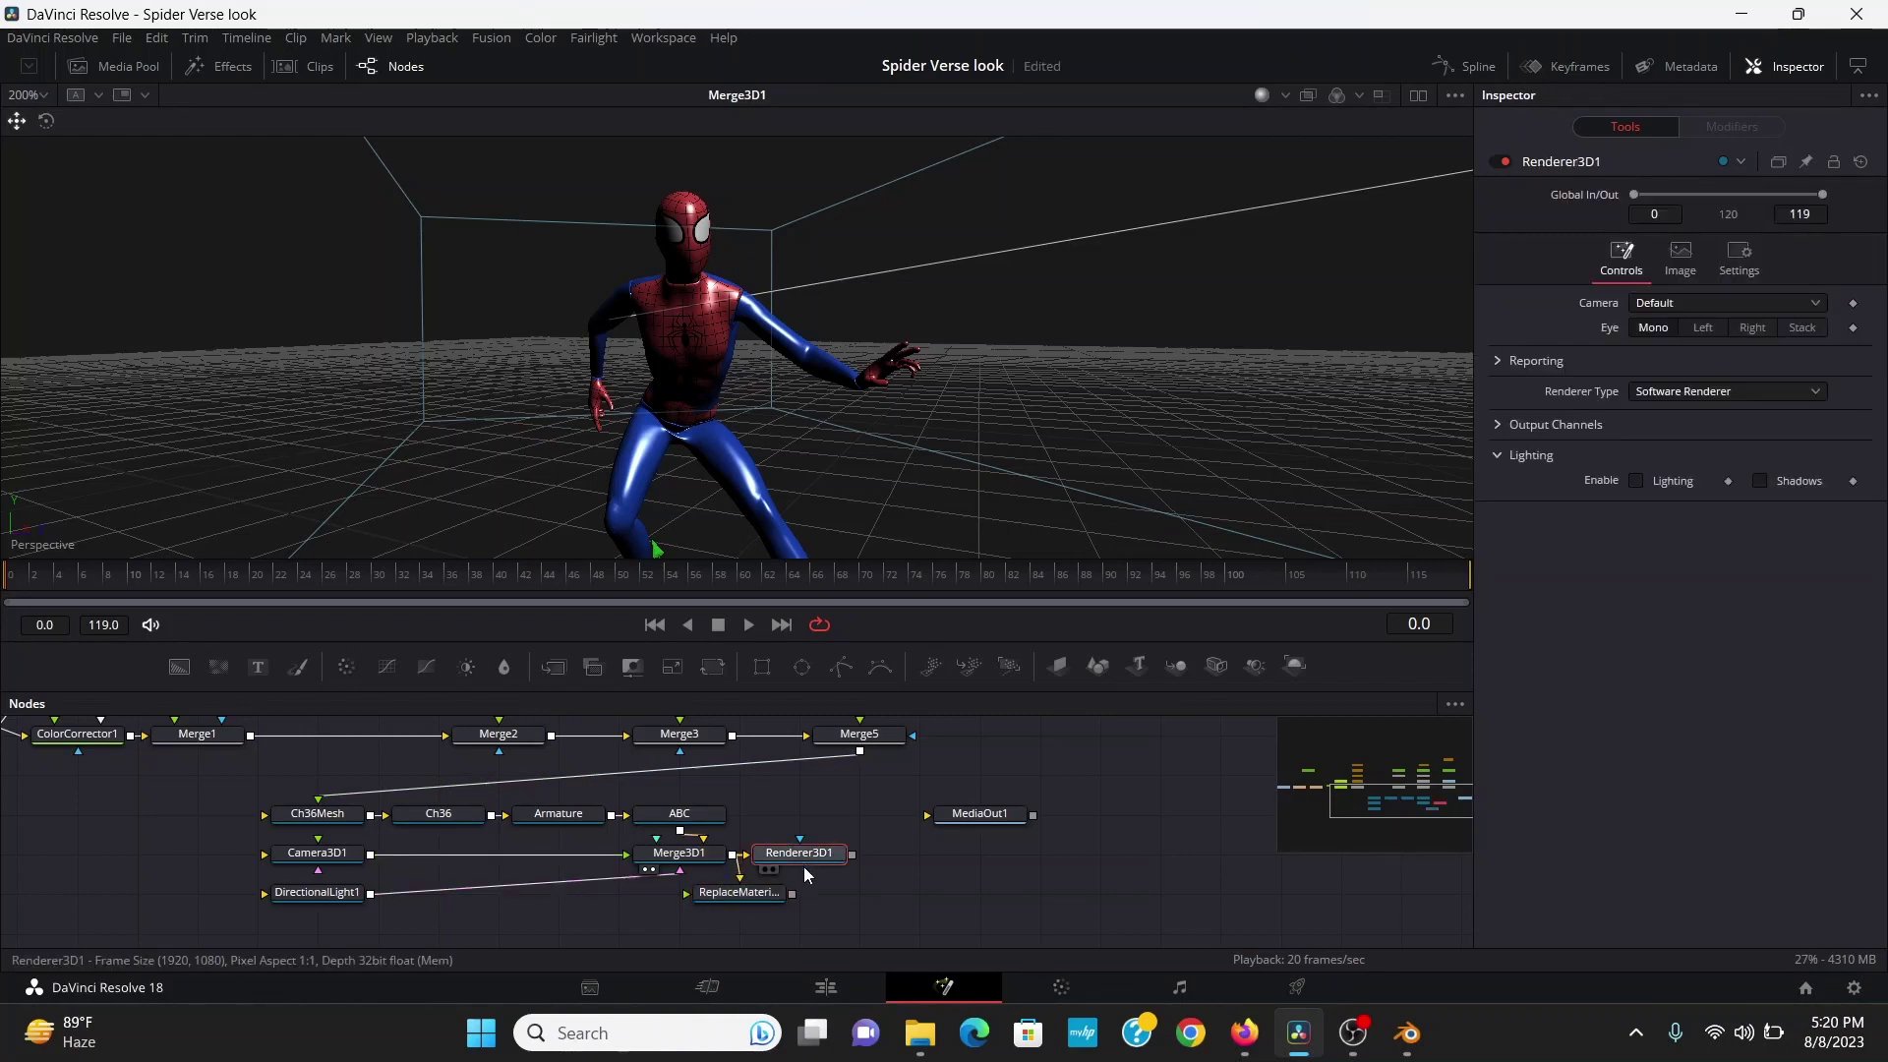
pyautogui.click(888, 894)
pyautogui.hotkey('ctrl', 'v')
pyautogui.moveTo(792, 894); pyautogui.dragTo(840, 895)
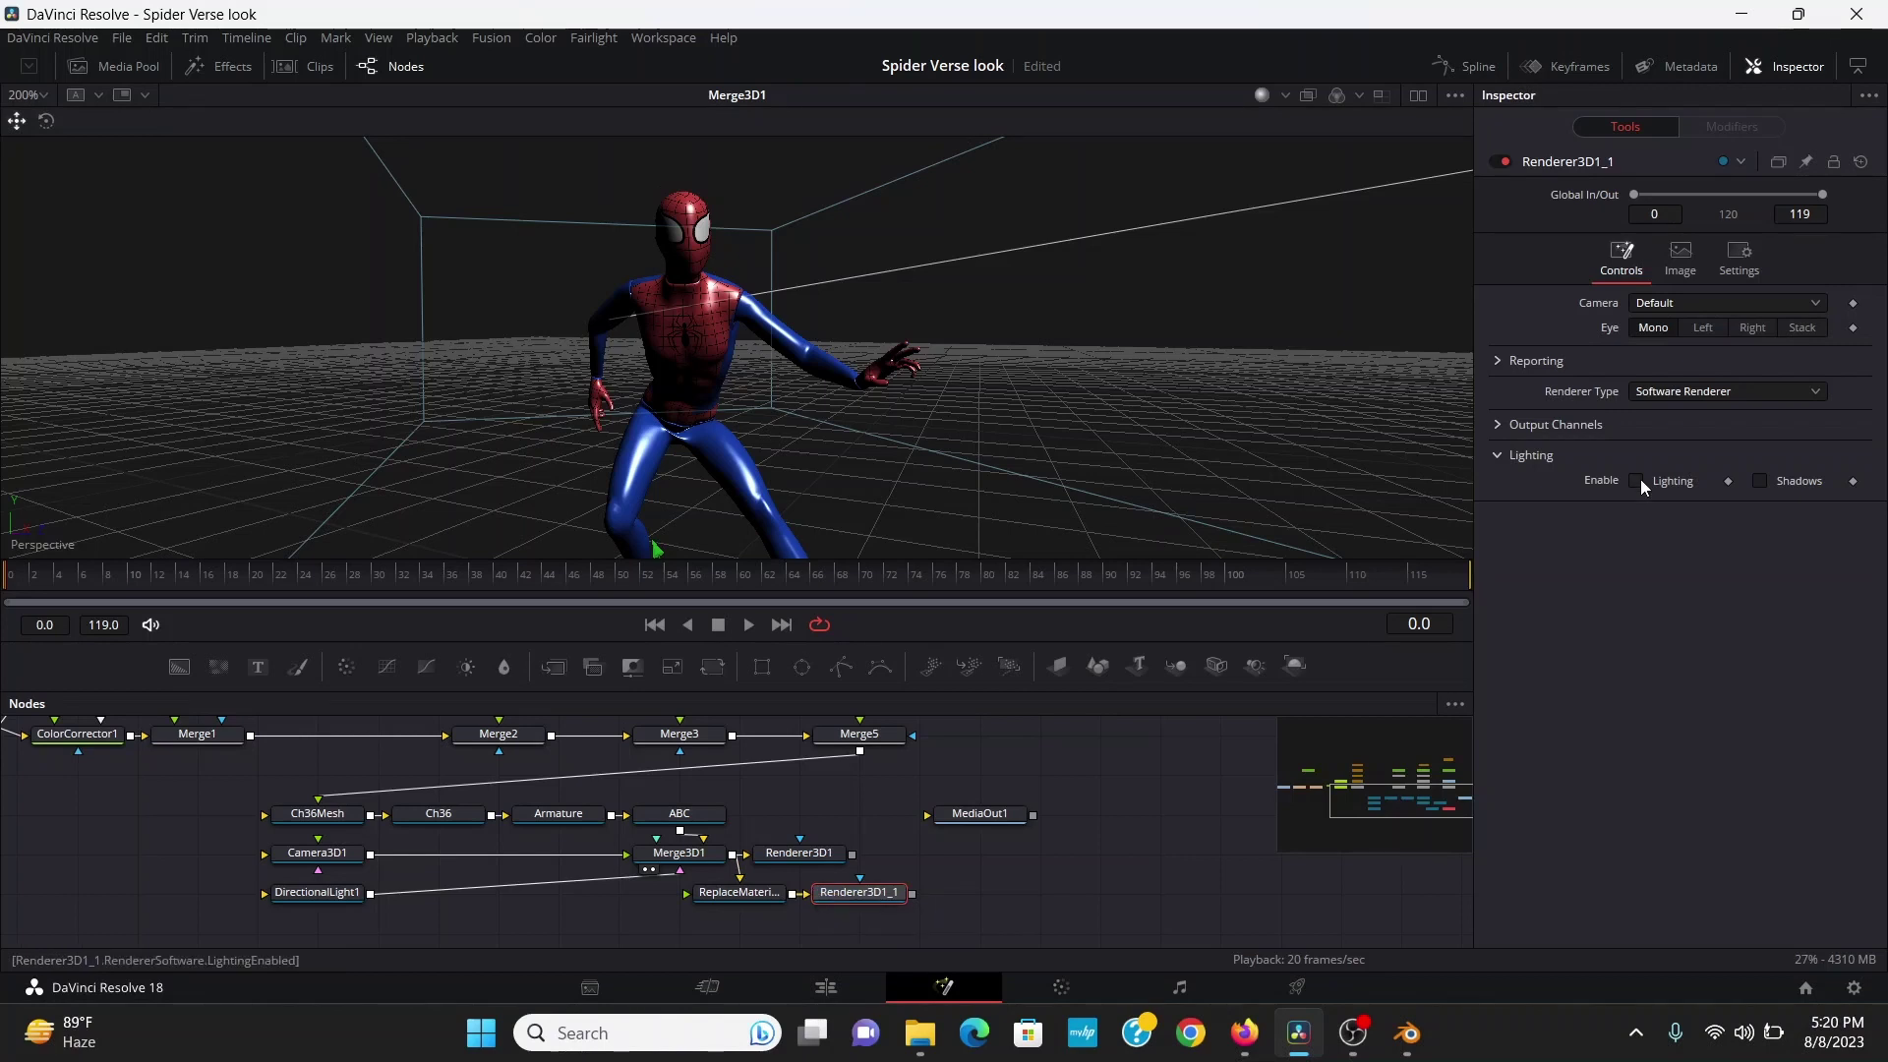
# Enable lighting on Renderer3D1_1 and compare its grey lit render with the original
pyautogui.click(1637, 479)
pyautogui.click(839, 852)
pyautogui.press('2')
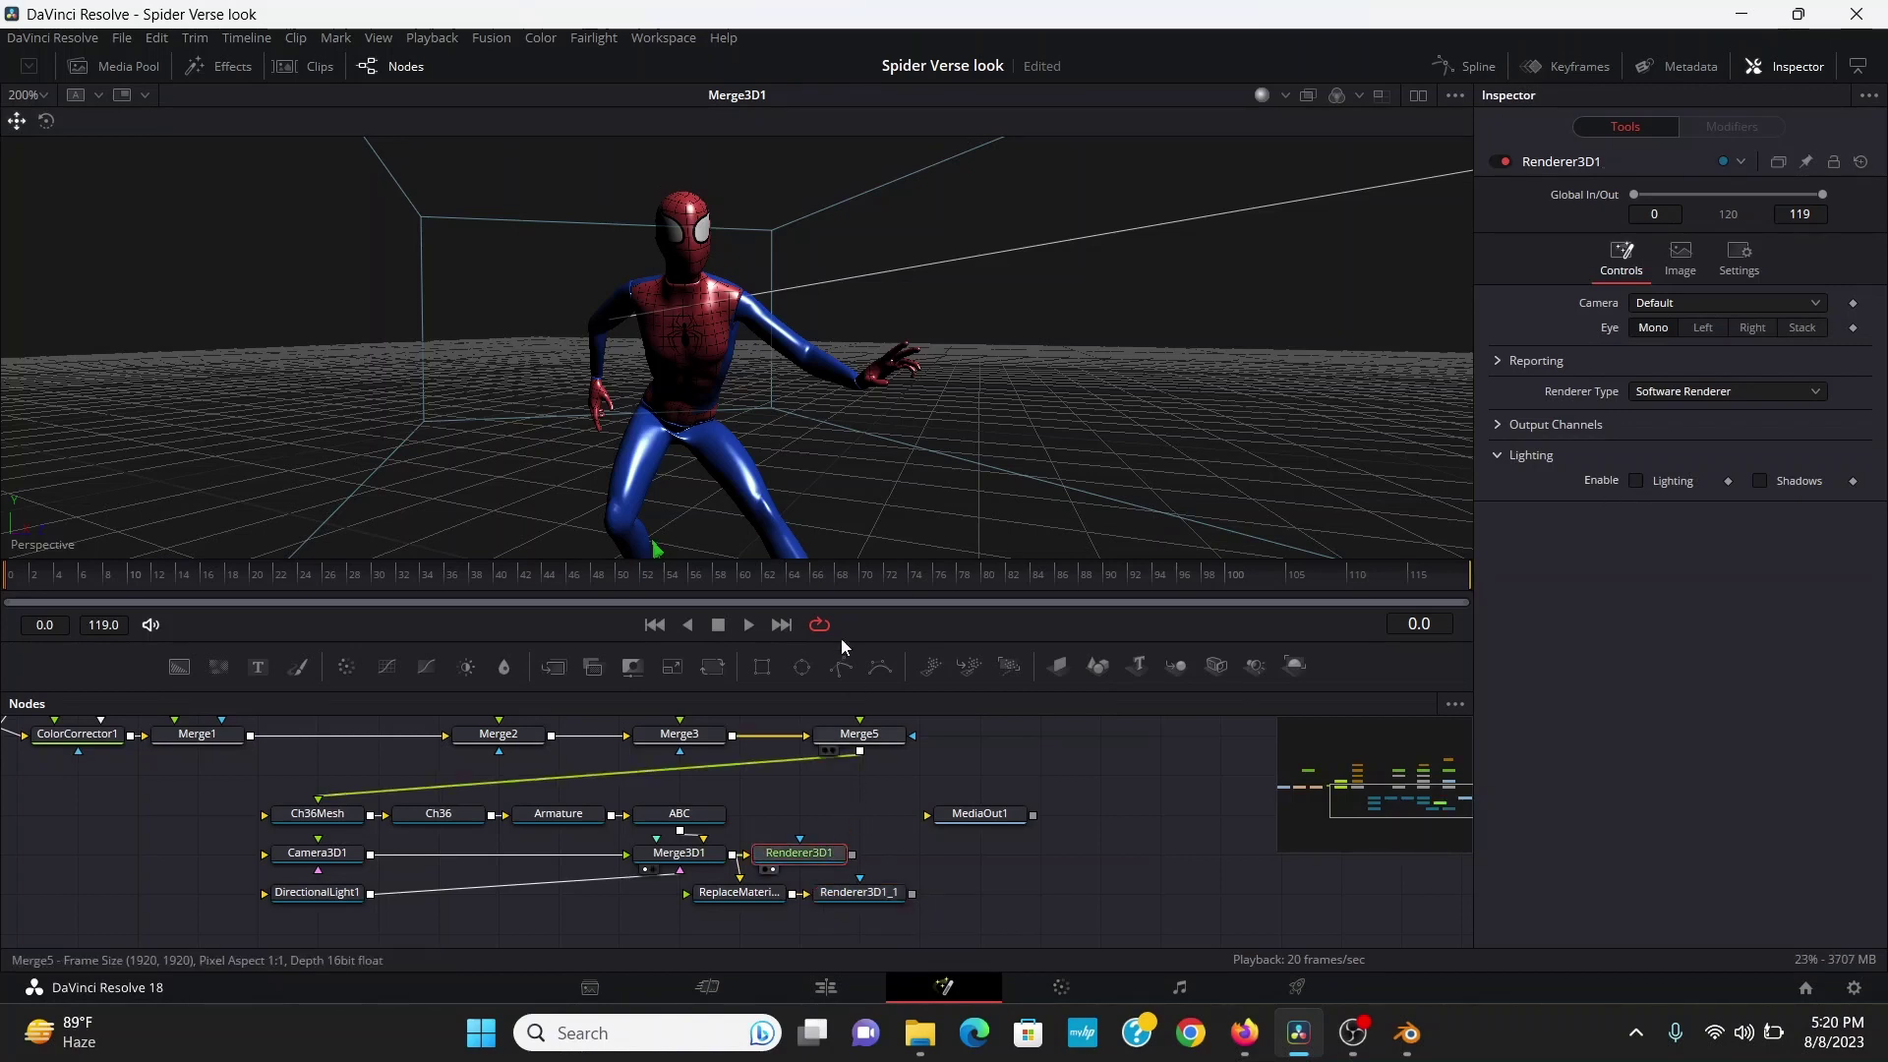
pyautogui.moveTo(875, 894); pyautogui.dragTo(722, 307)
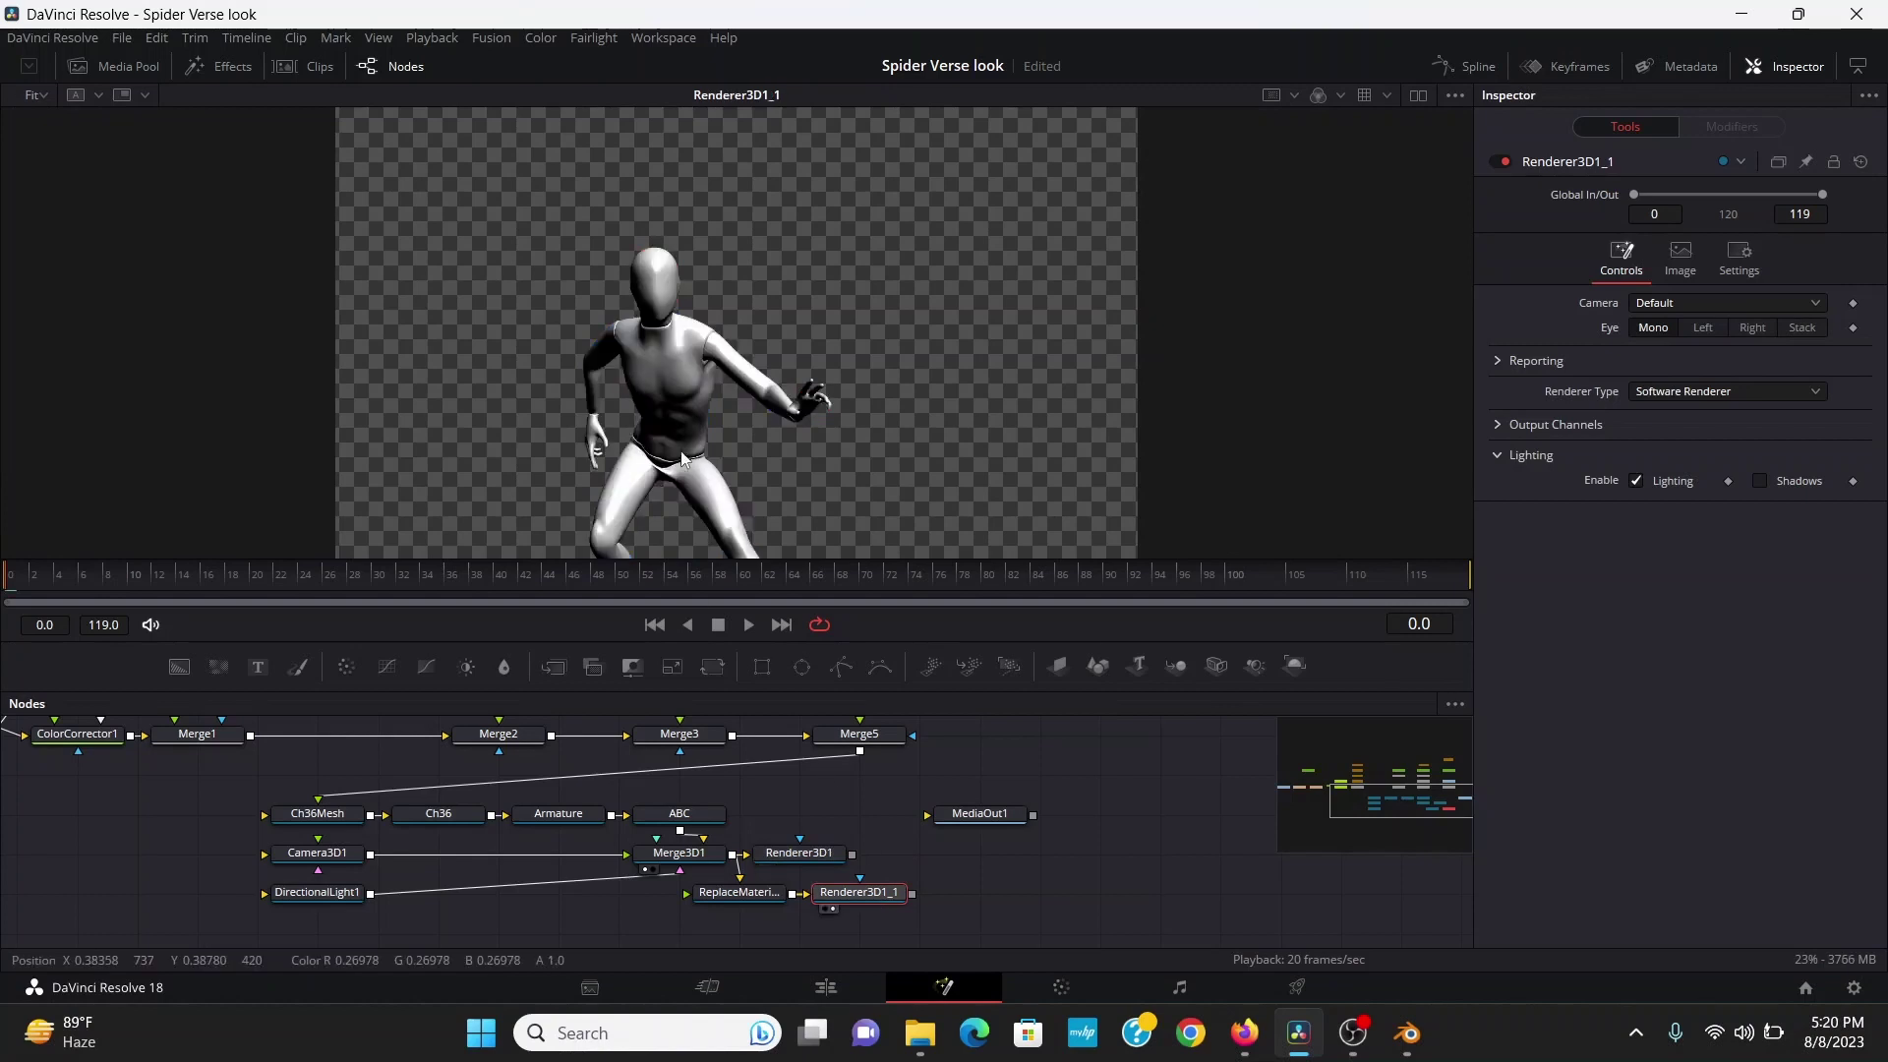
pyautogui.scroll(1, 649, 363)
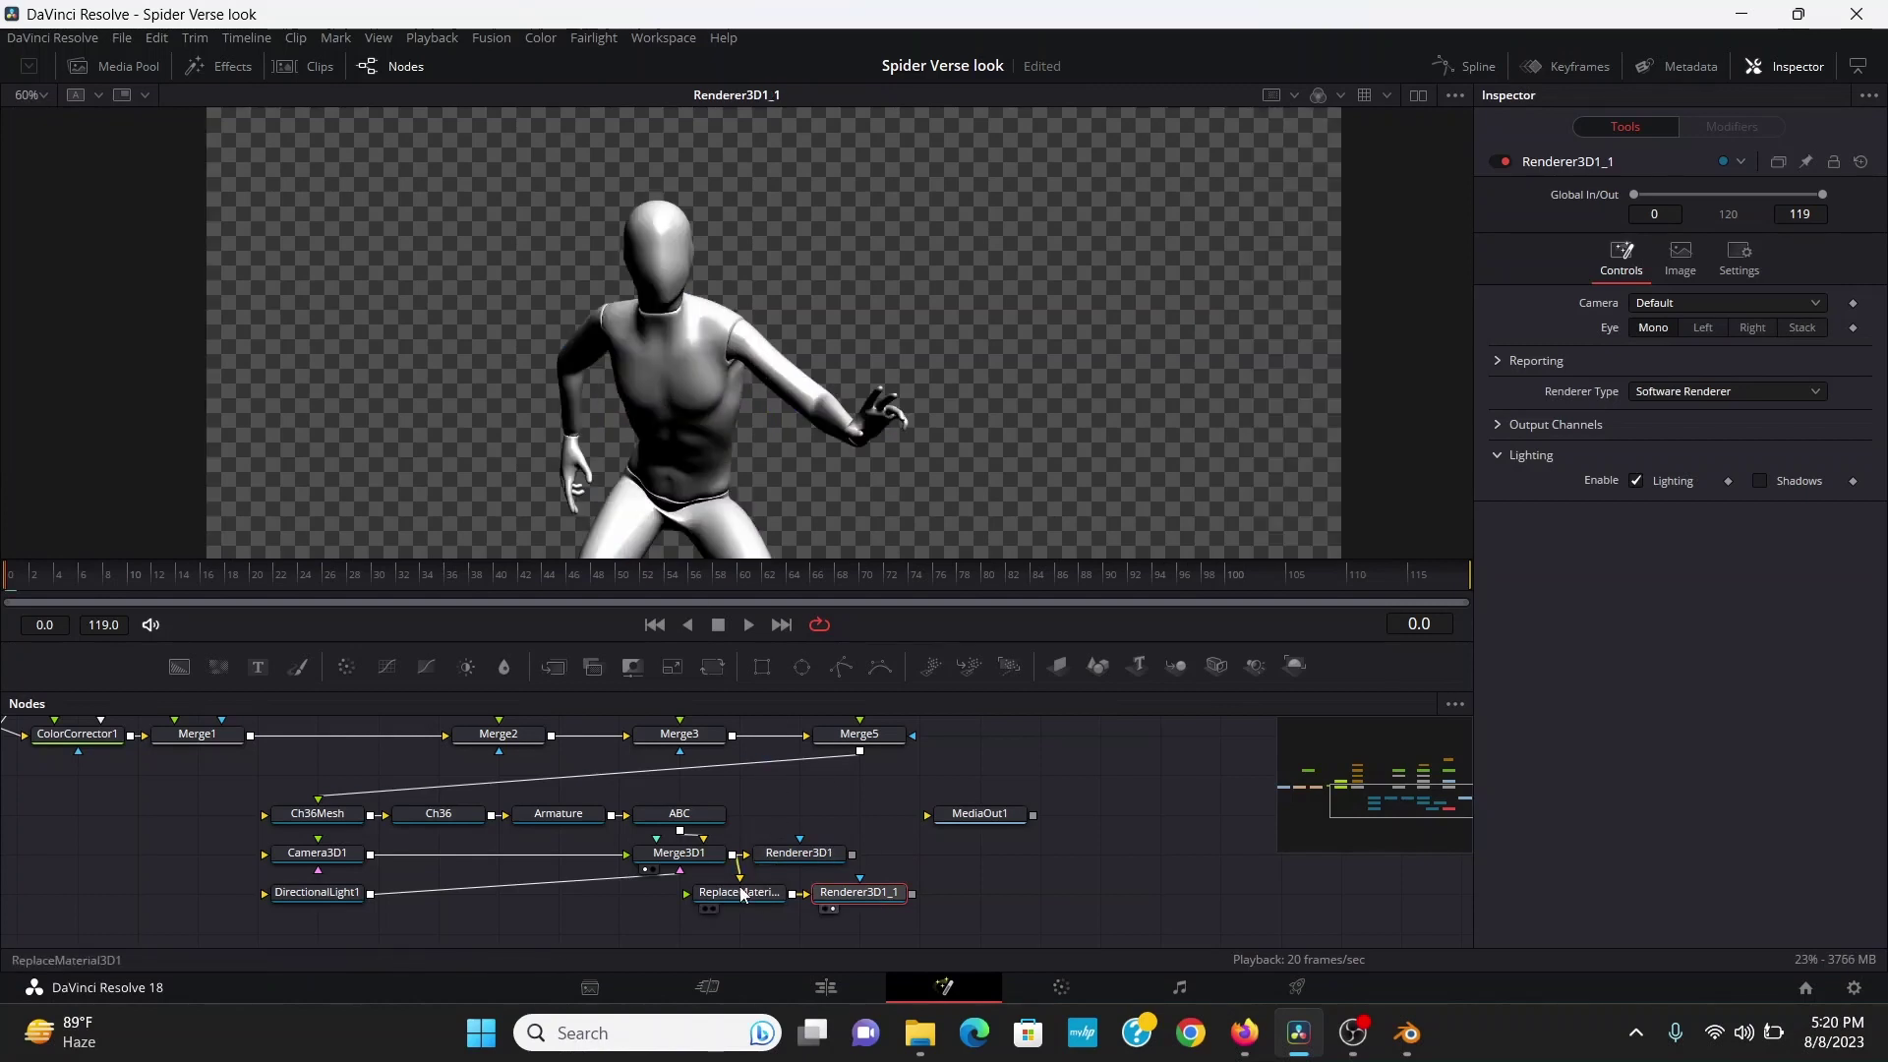
# Set the replacement material's specular intensity to 0, then add a Luma Keyer after the lit render
pyautogui.click(739, 891)
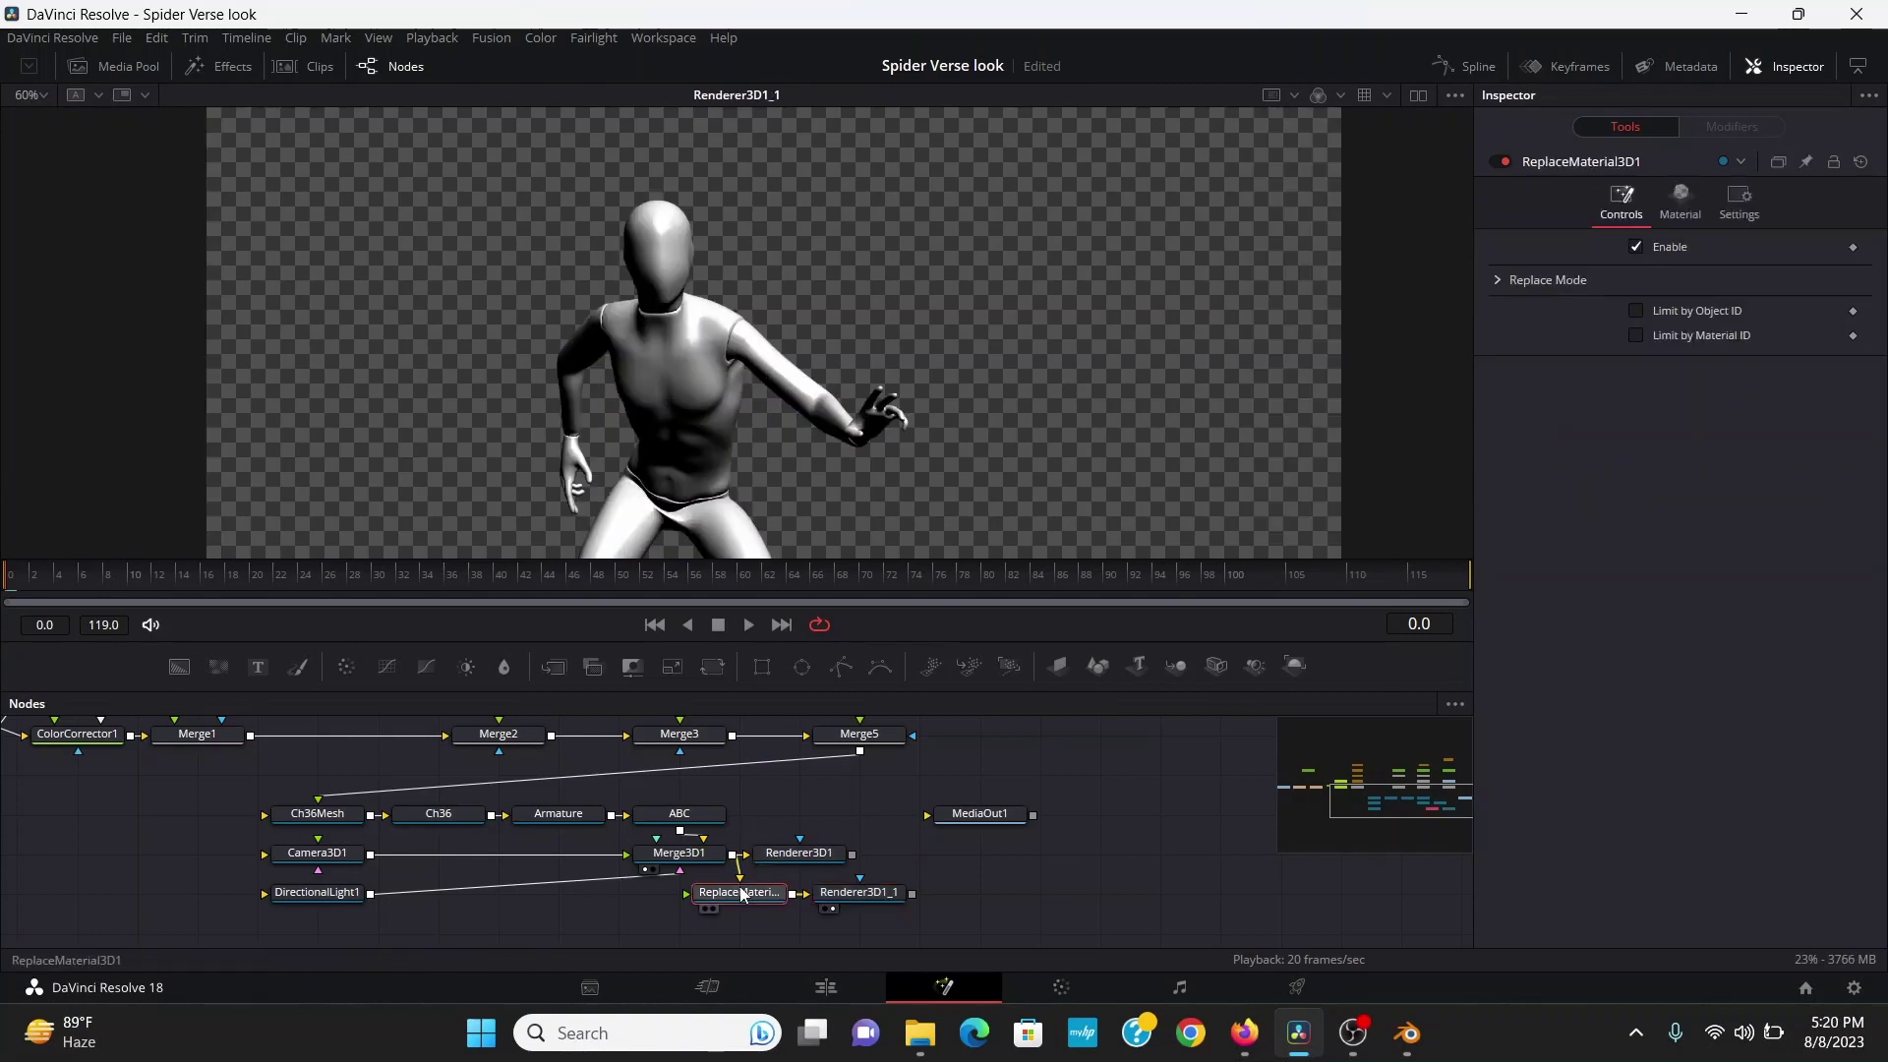
pyautogui.click(1681, 193)
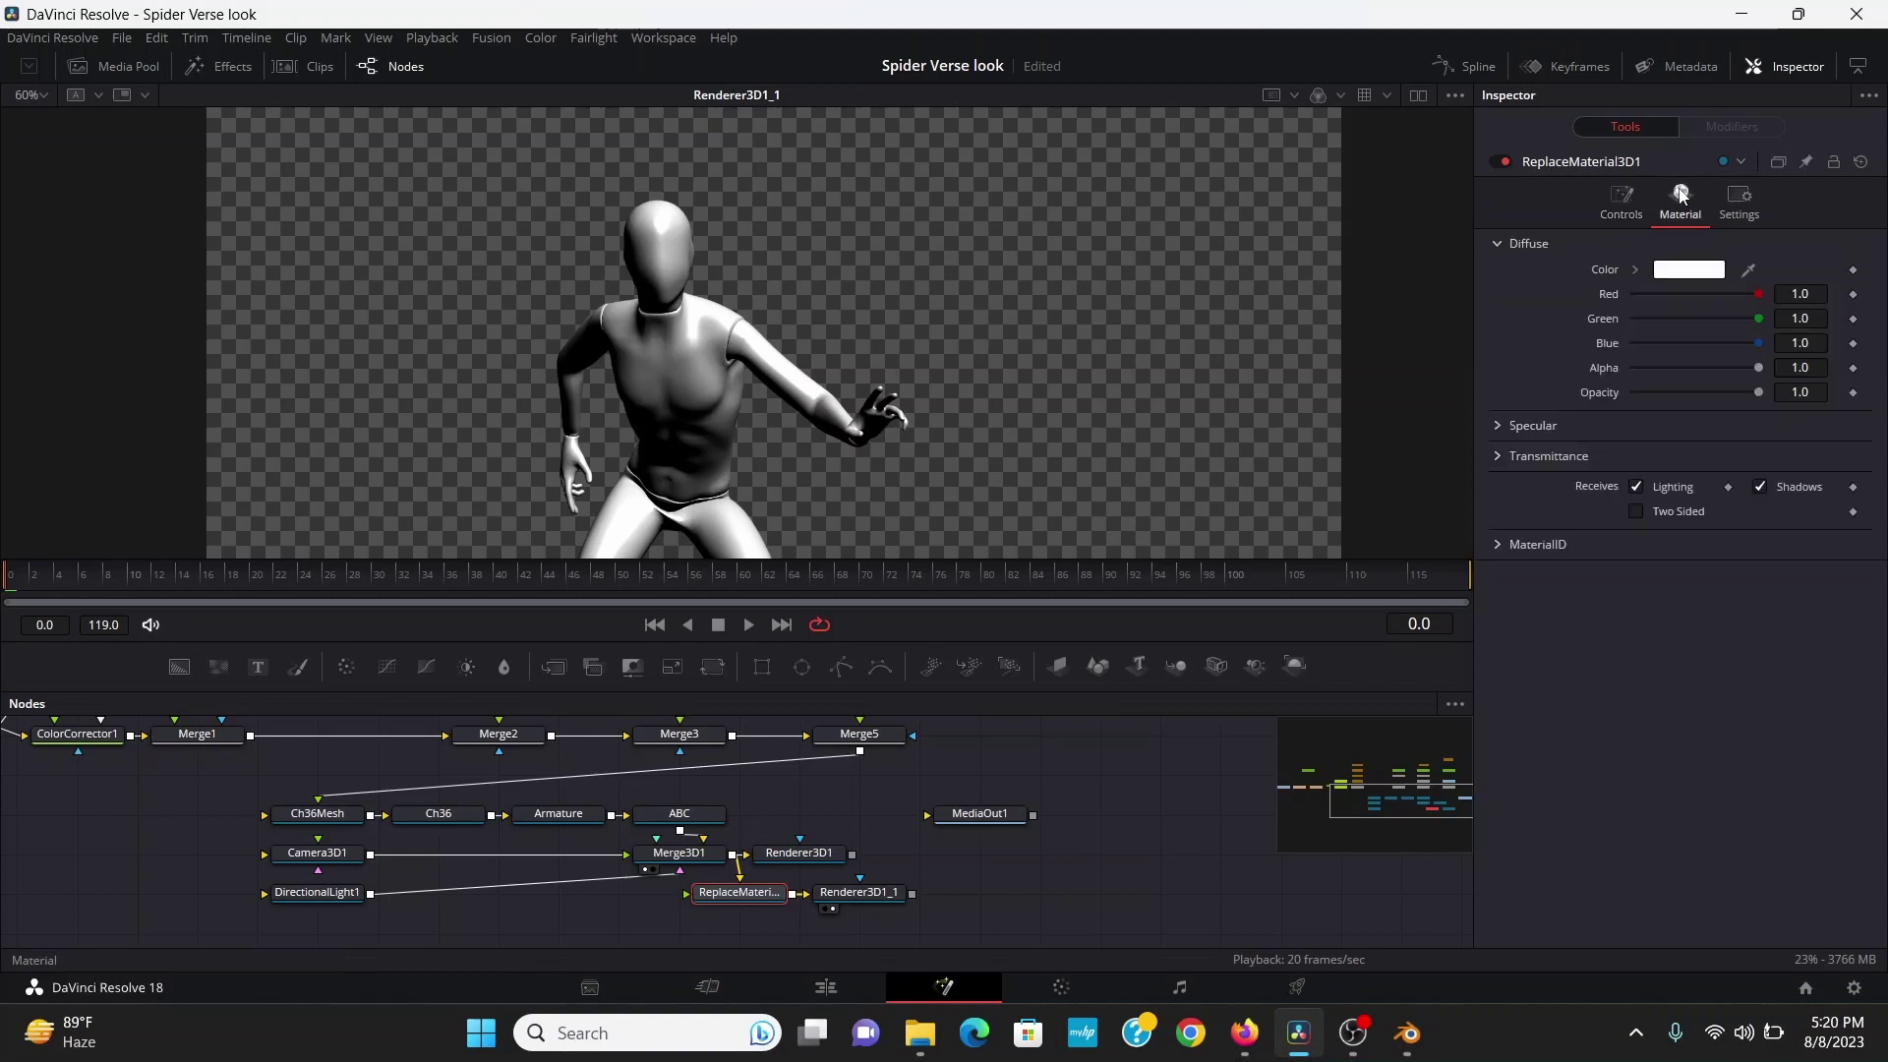
pyautogui.click(1509, 425)
pyautogui.moveTo(1760, 547); pyautogui.dragTo(1615, 557)
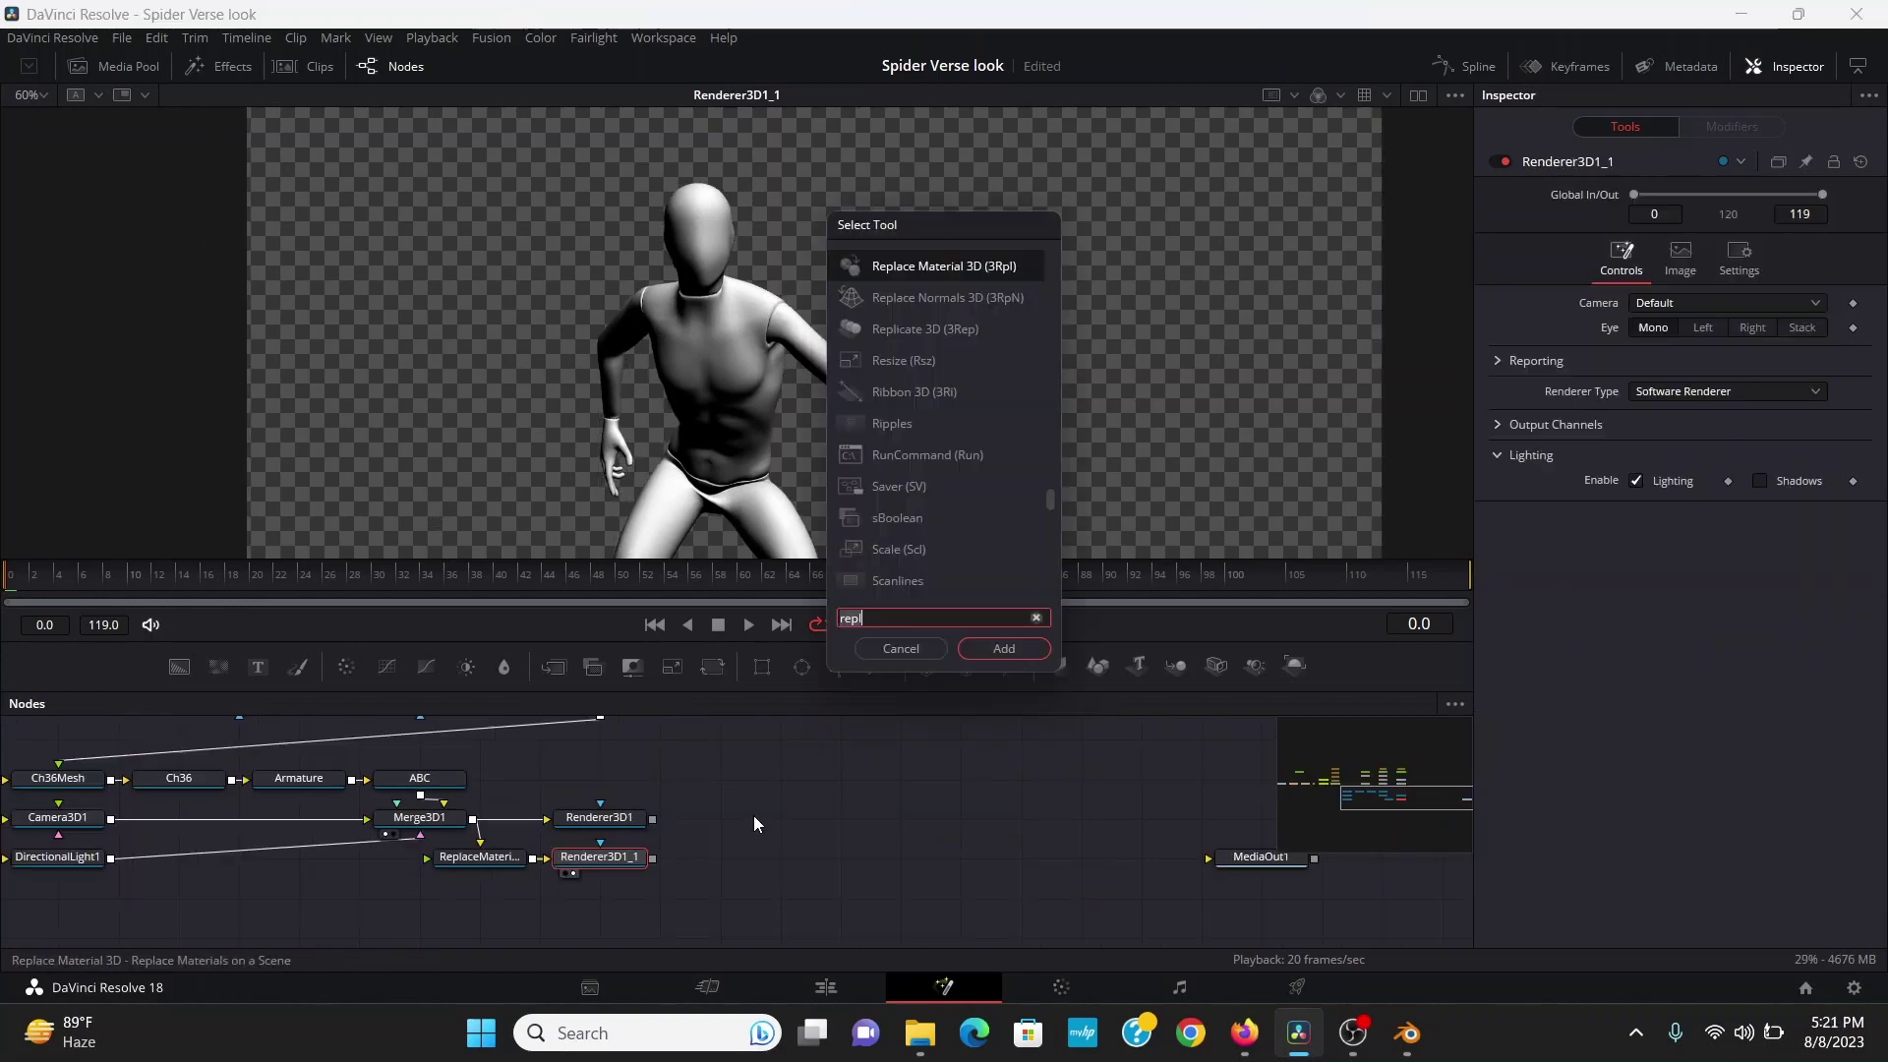
pyautogui.write('luma')
pyautogui.press('Return')
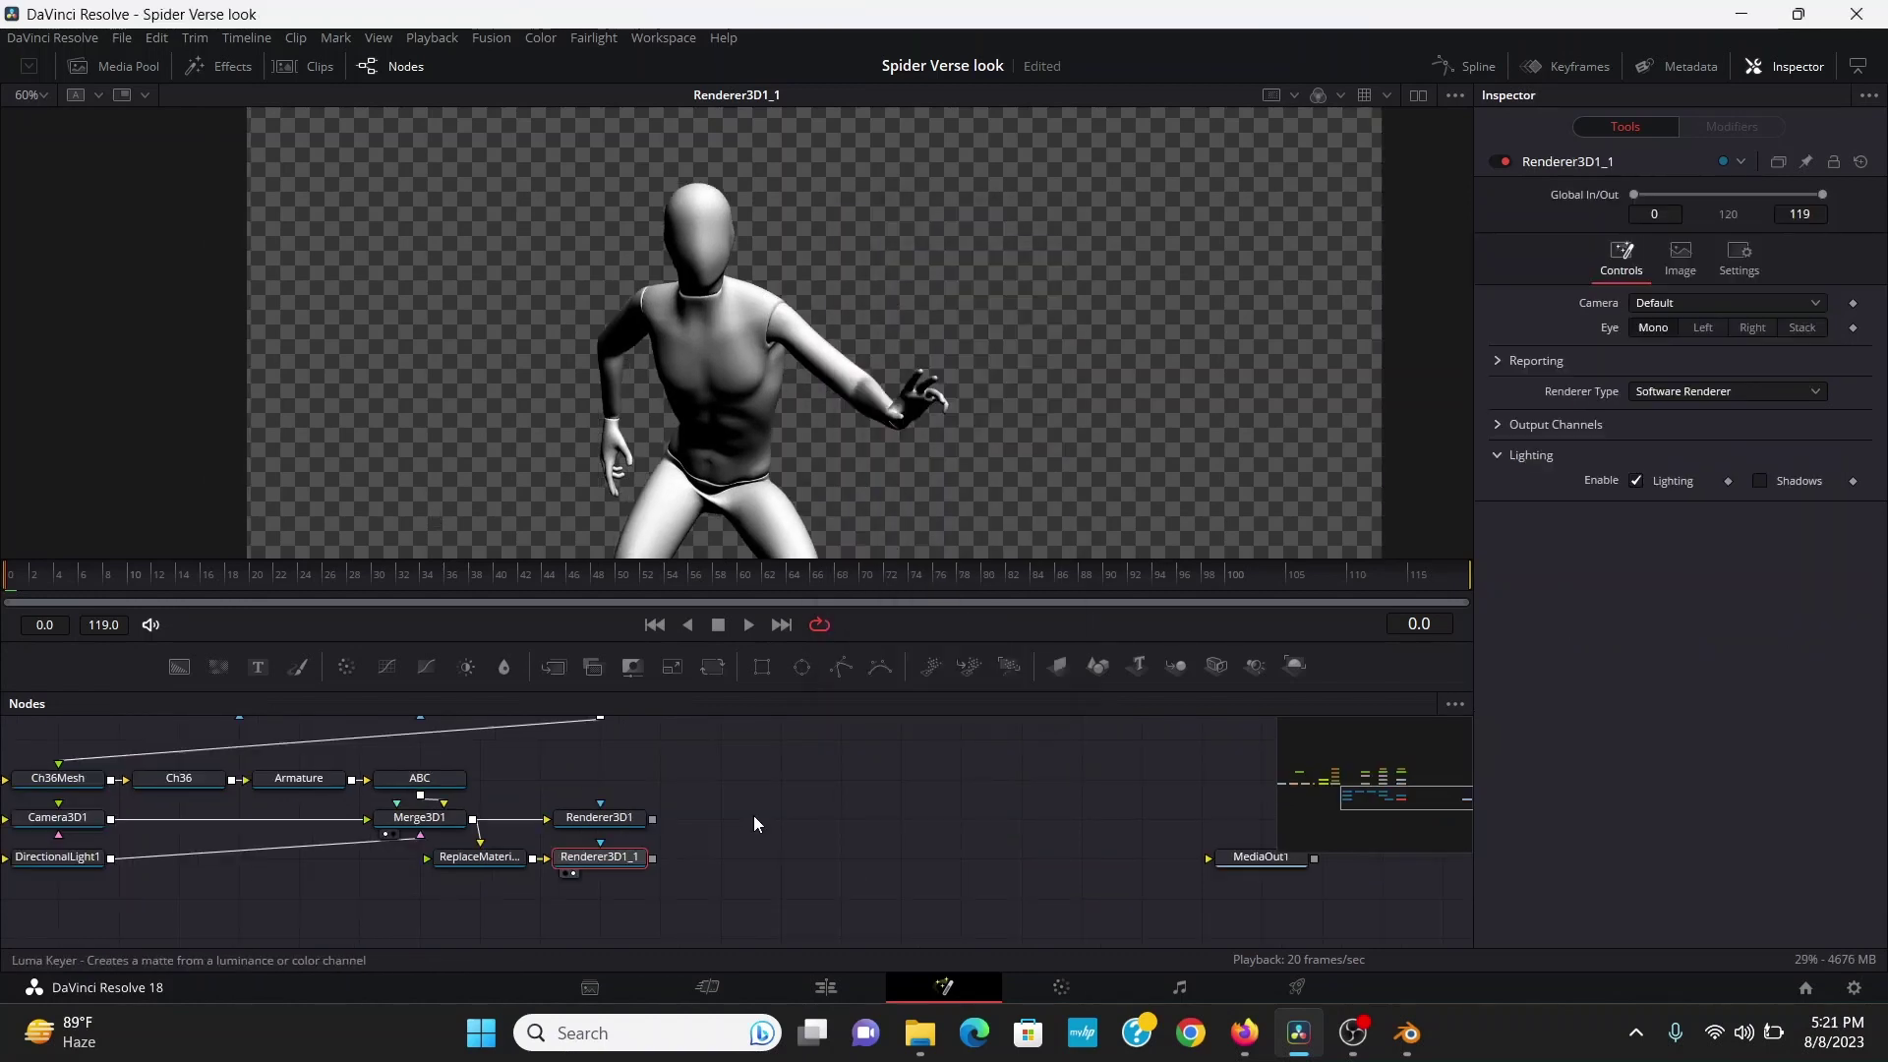
# Invert the Luma Keyer, pipe it into a black Background node, and narrow its range to 0.111
pyautogui.press('2')
pyautogui.click(1636, 458)
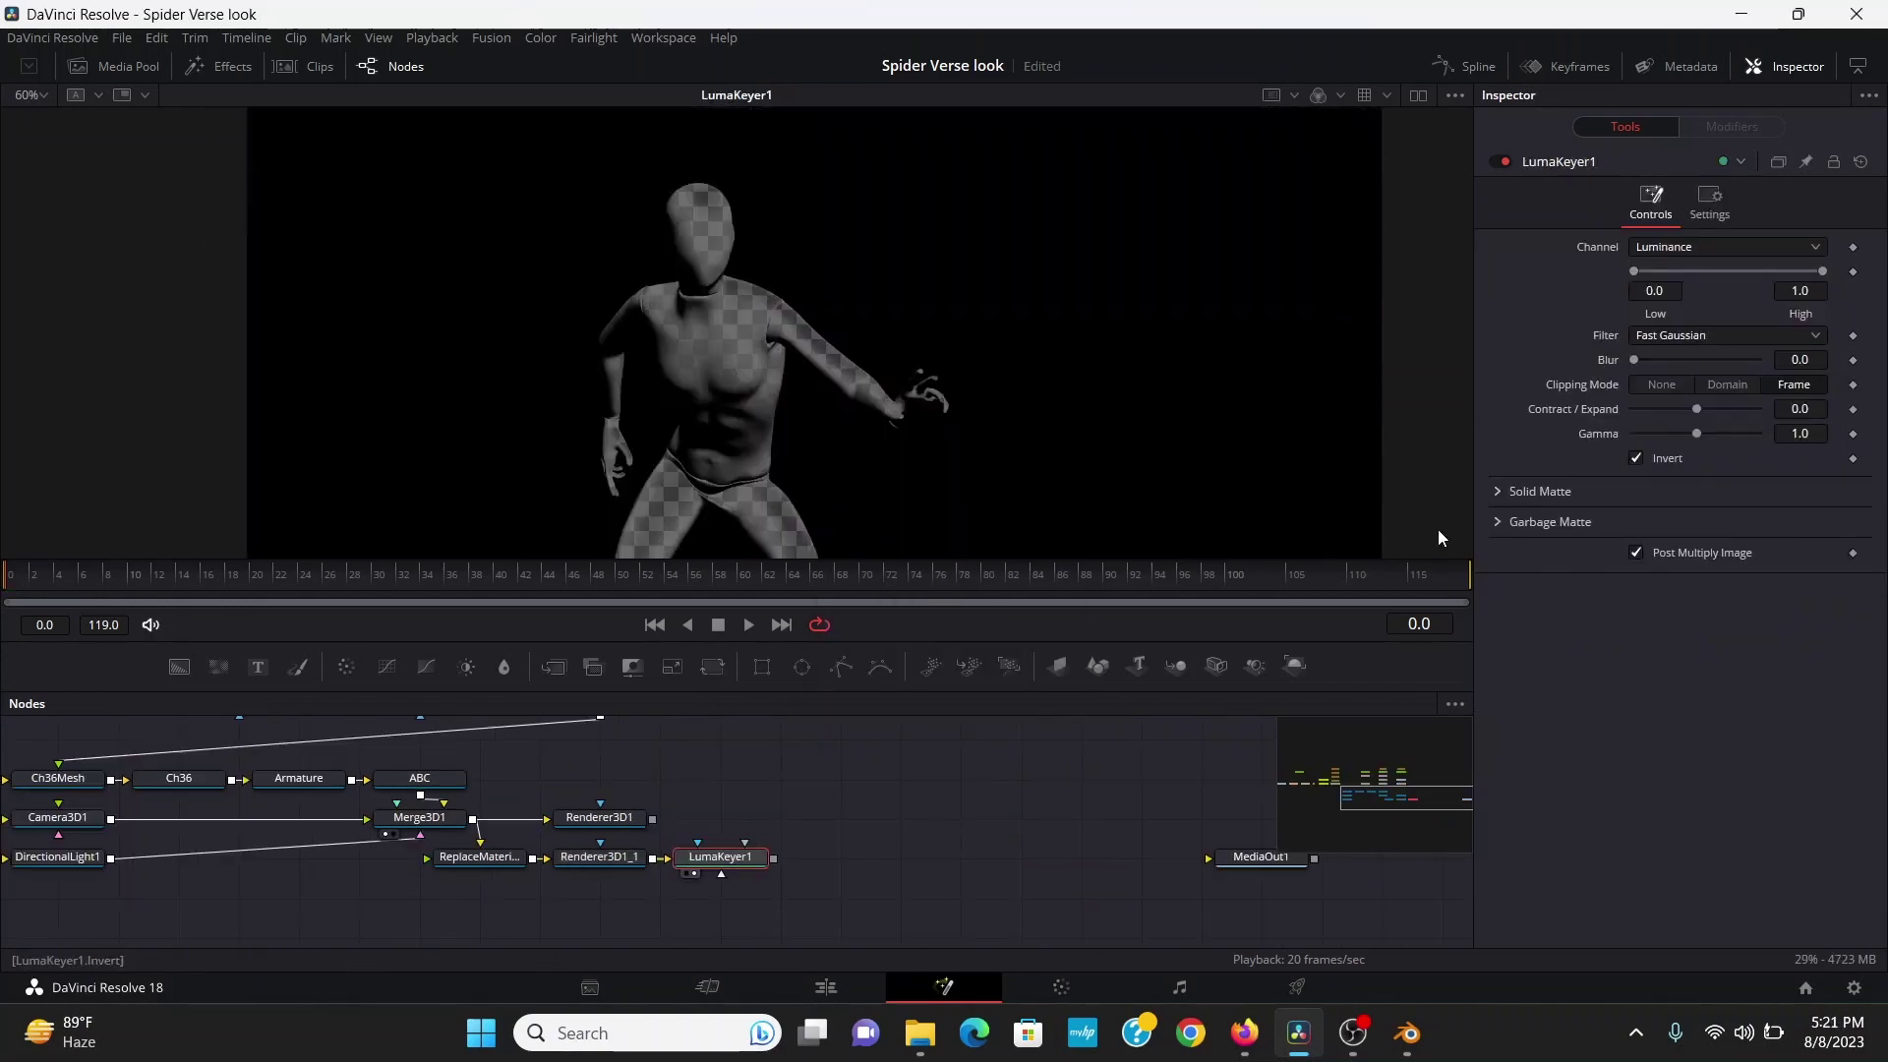
pyautogui.moveTo(652, 861); pyautogui.dragTo(702, 850)
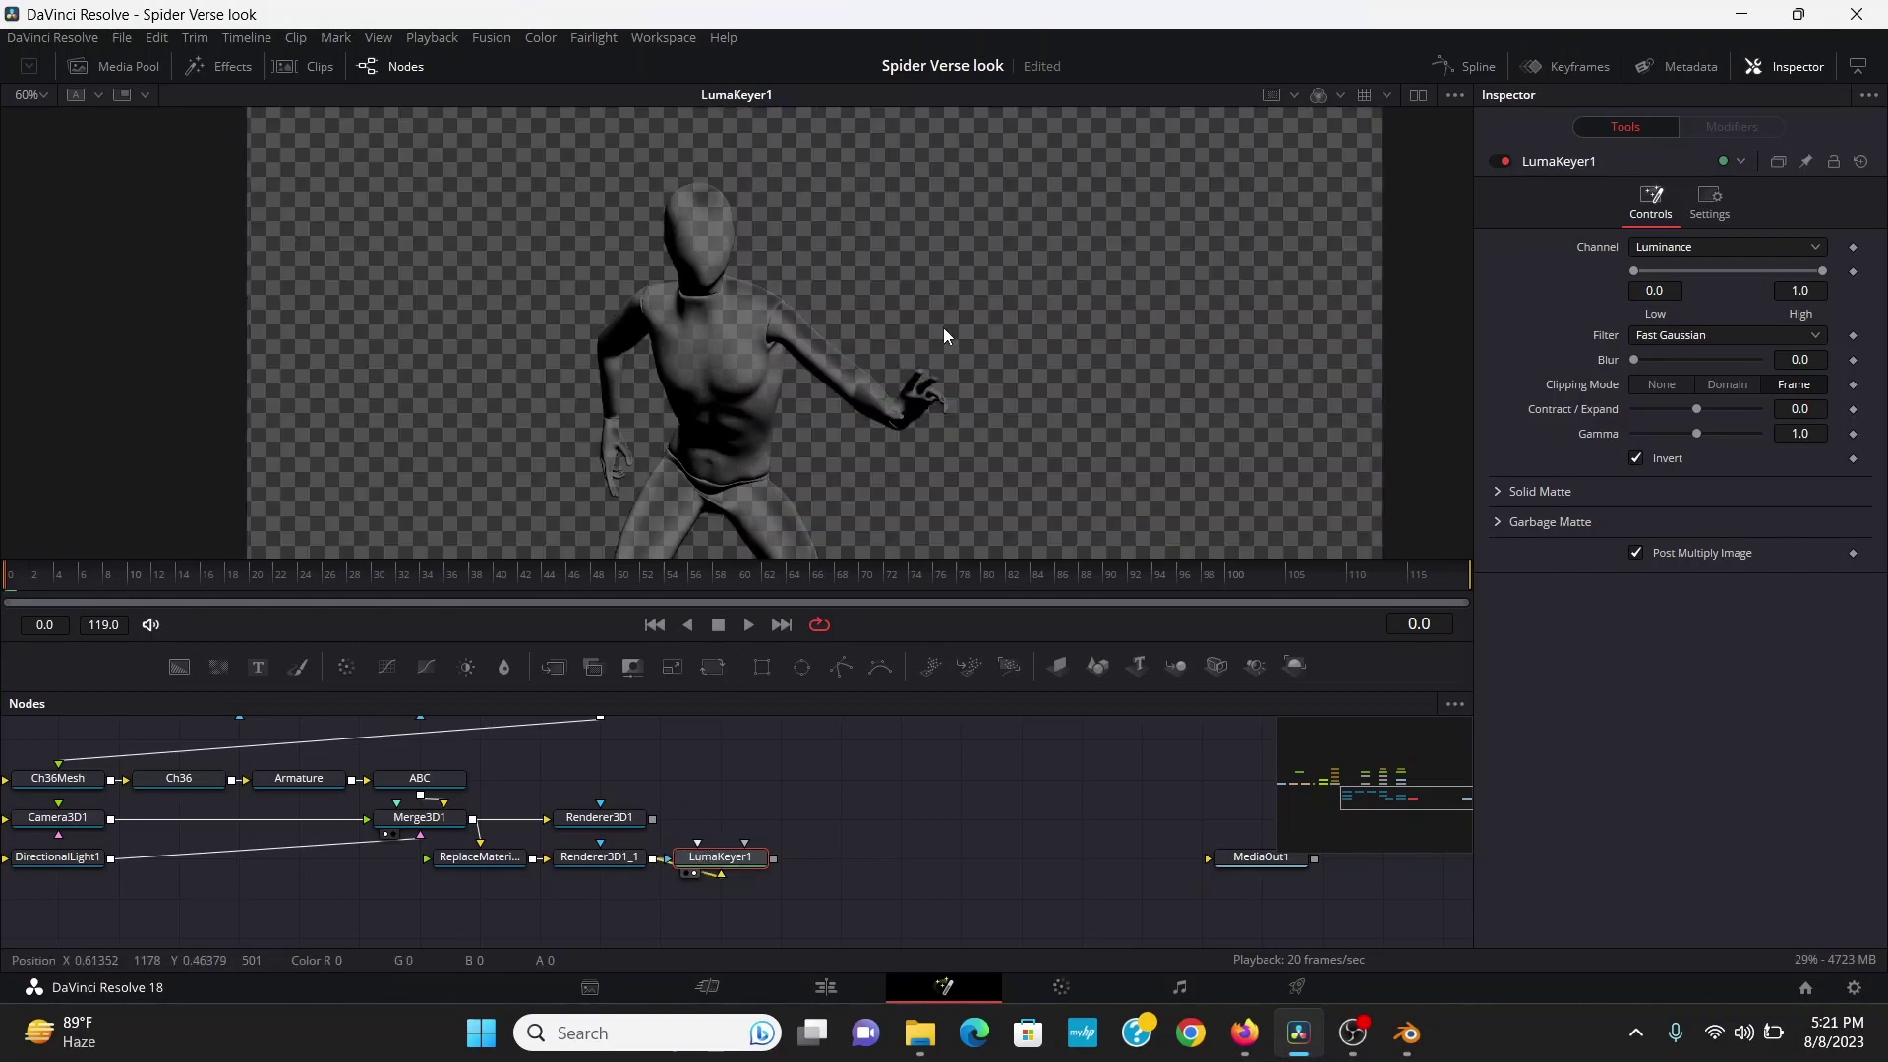
pyautogui.moveTo(178, 666); pyautogui.dragTo(387, 680)
pyautogui.moveTo(853, 853); pyautogui.dragTo(831, 858)
pyautogui.press('1')
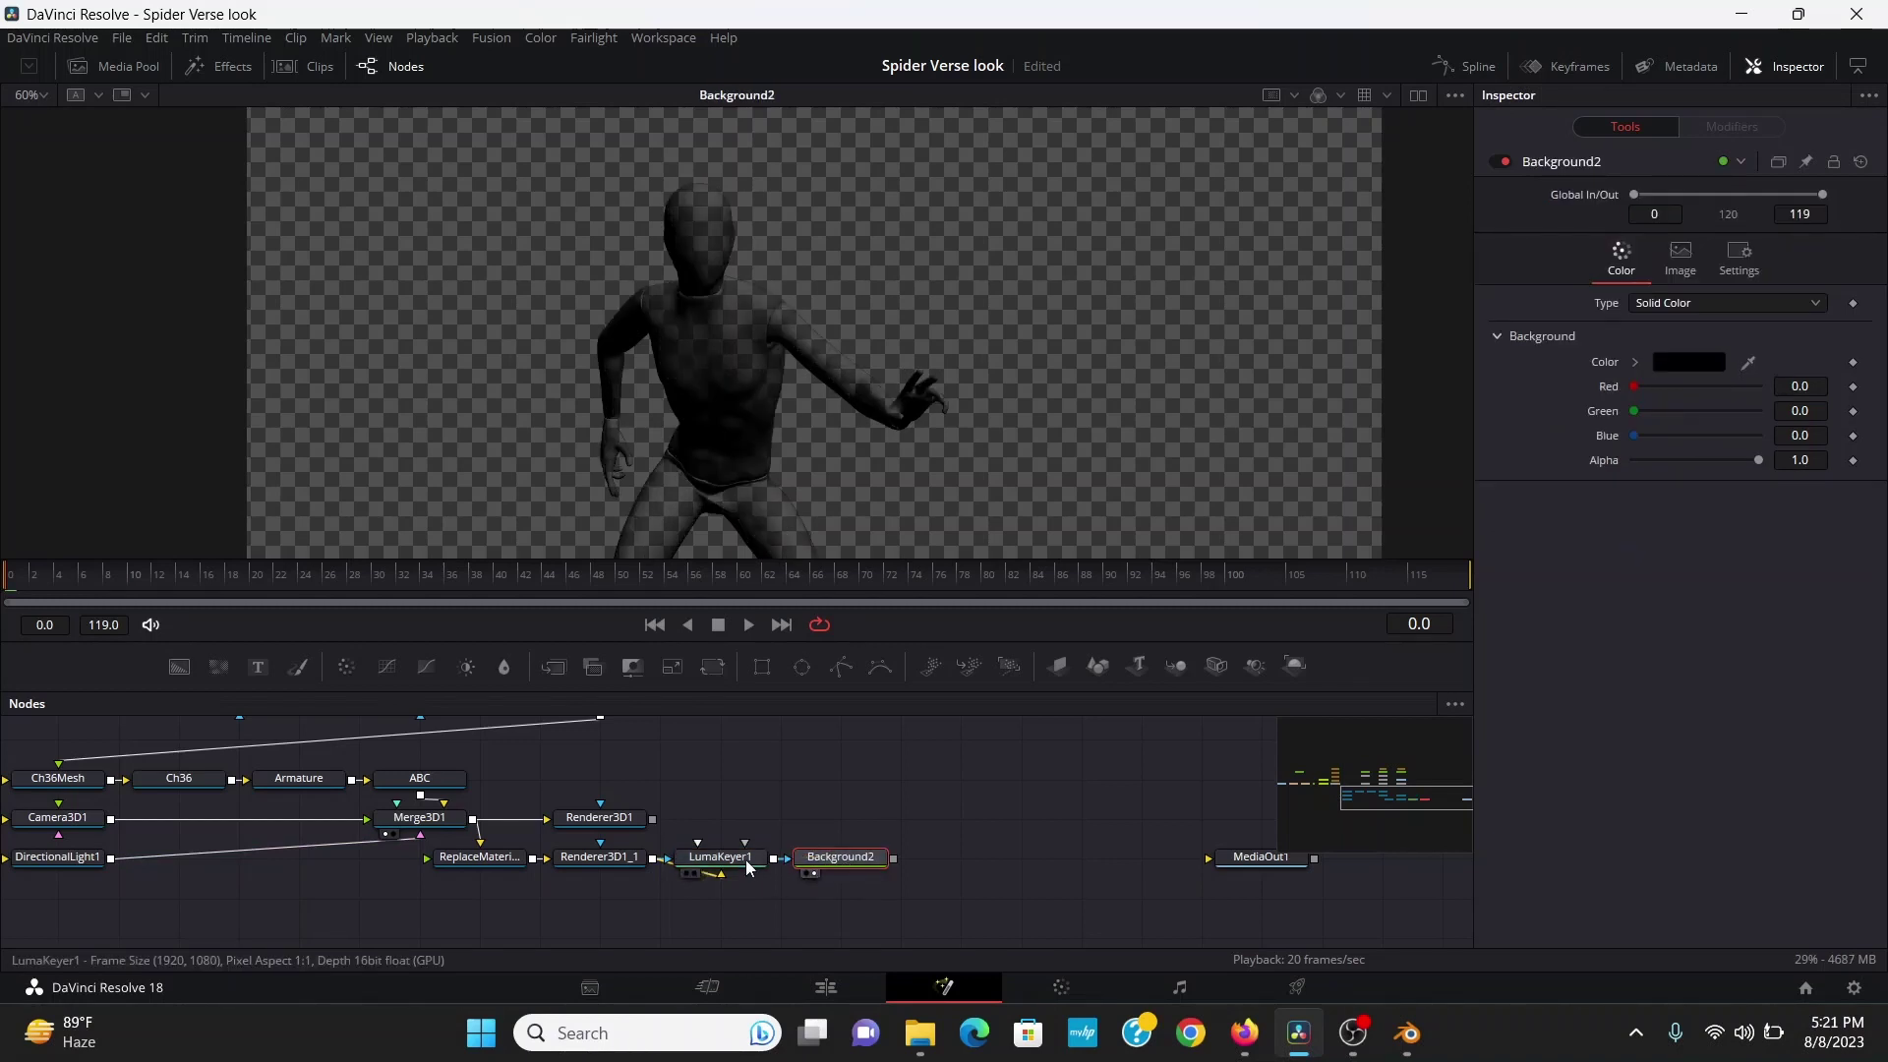
pyautogui.click(721, 856)
pyautogui.moveTo(1653, 271)
pyautogui.mouseDown()
pyautogui.moveTo(1711, 269)
pyautogui.moveTo(1654, 272)
pyautogui.mouseUp()
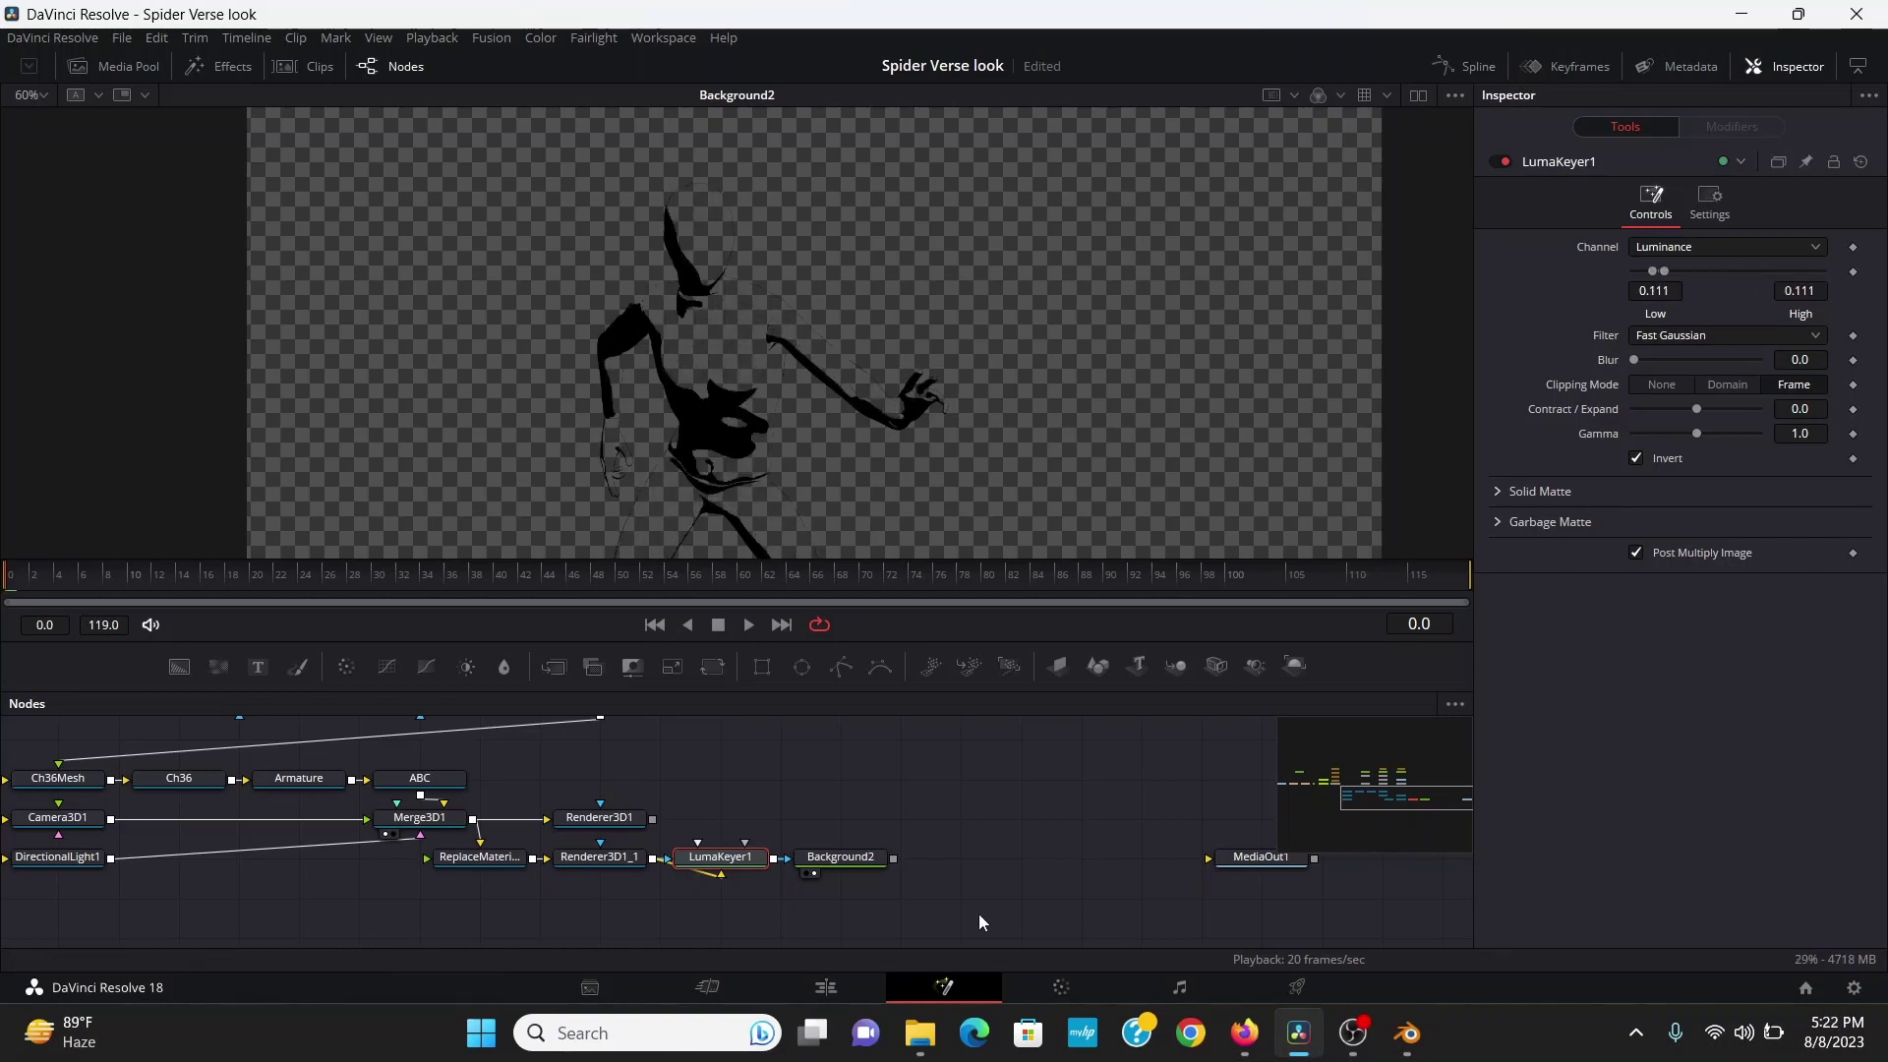
# Merge the black shadow layer over Renderer3D1 with Merge6
pyautogui.moveTo(894, 860); pyautogui.dragTo(651, 820)
pyautogui.moveTo(960, 857); pyautogui.dragTo(841, 817)
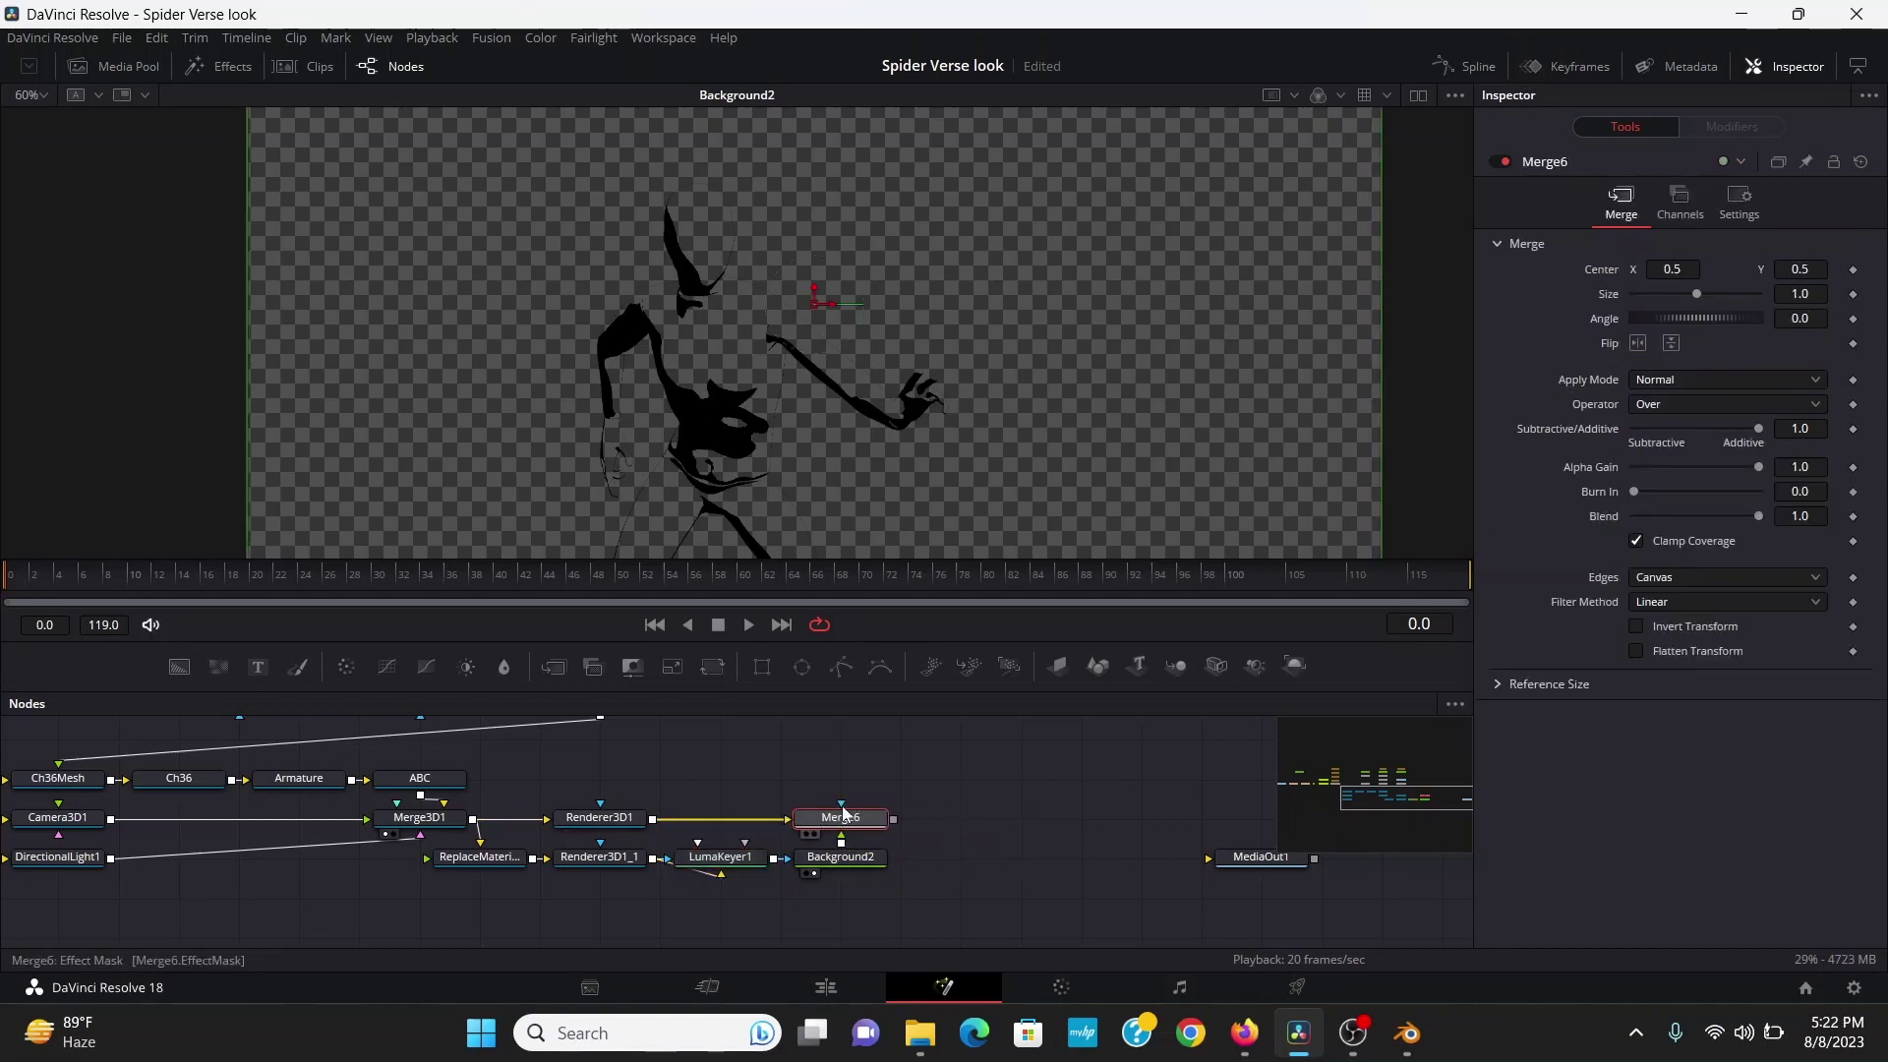
pyautogui.press('1')
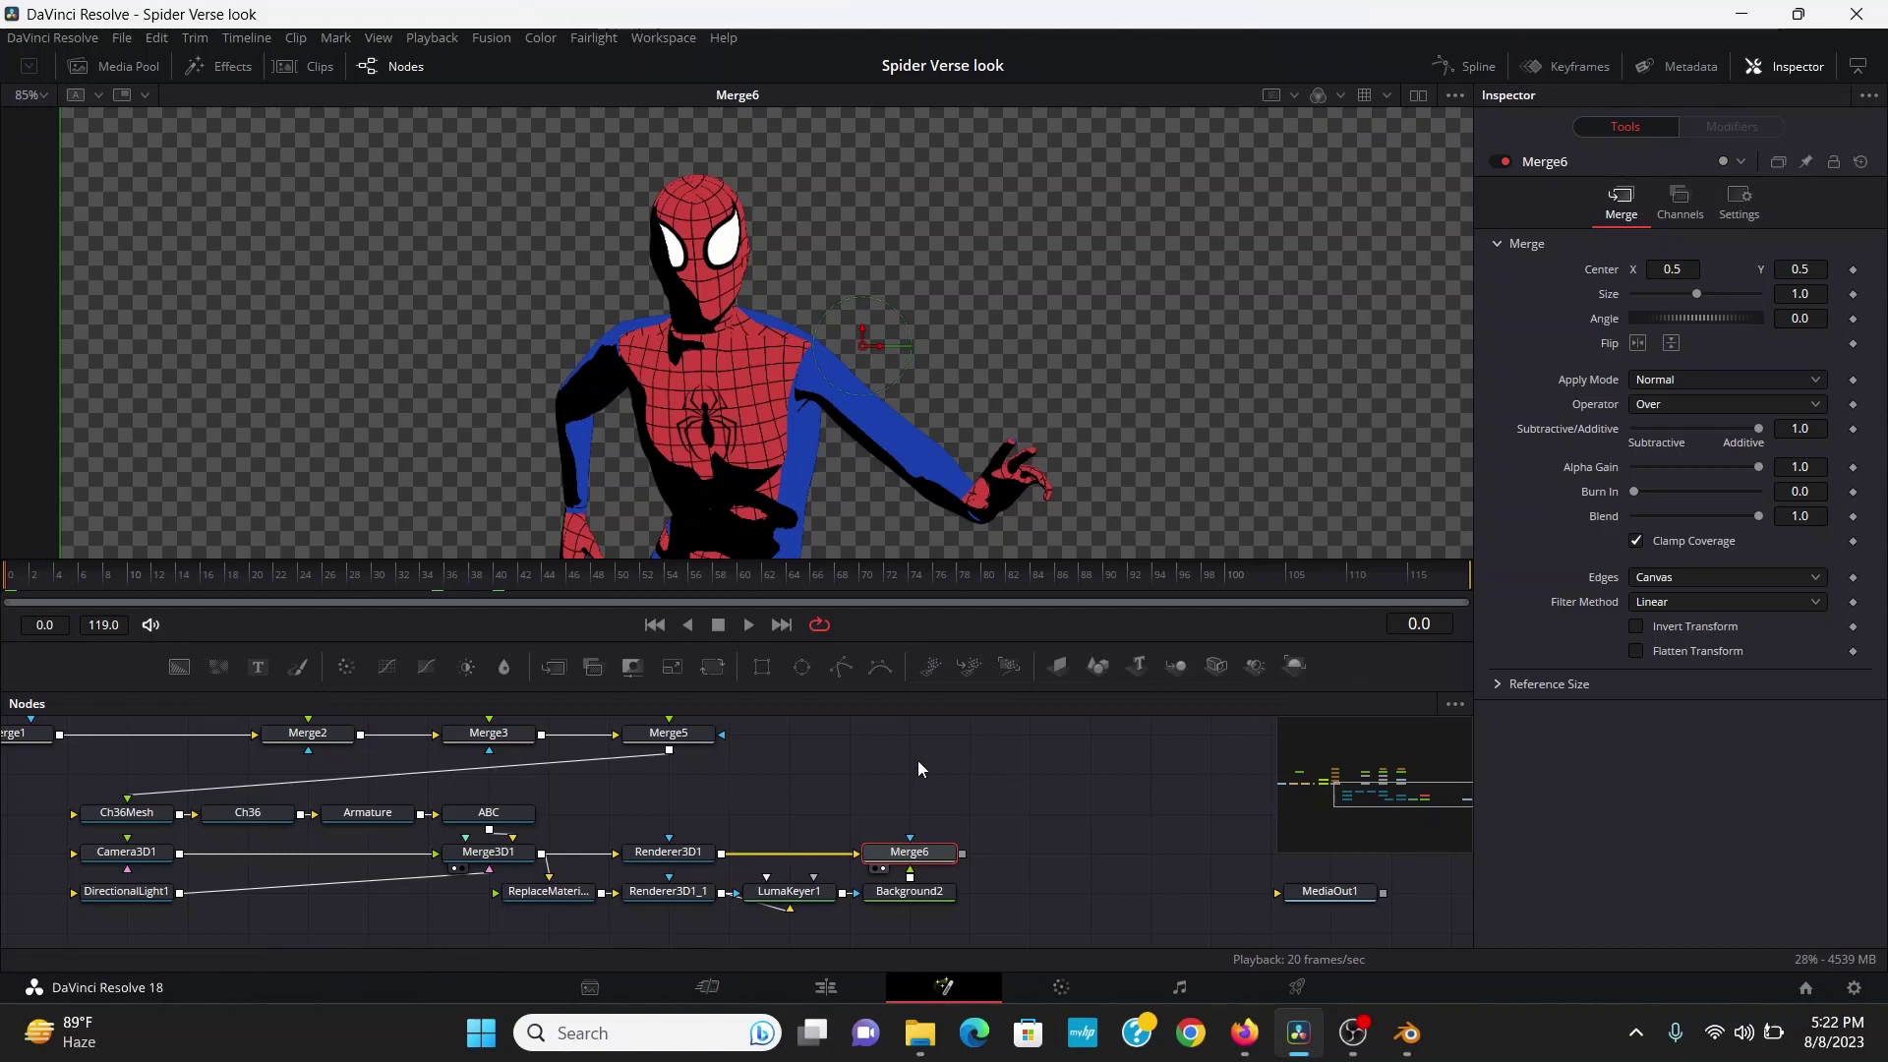
# Add a second Luma Keyer on the colour render with Low 0.55, keeping only the eyes, as Merge6's mask
pyautogui.click(918, 759)
pyautogui.hotkey('shift', 'space')
pyautogui.write('luma')
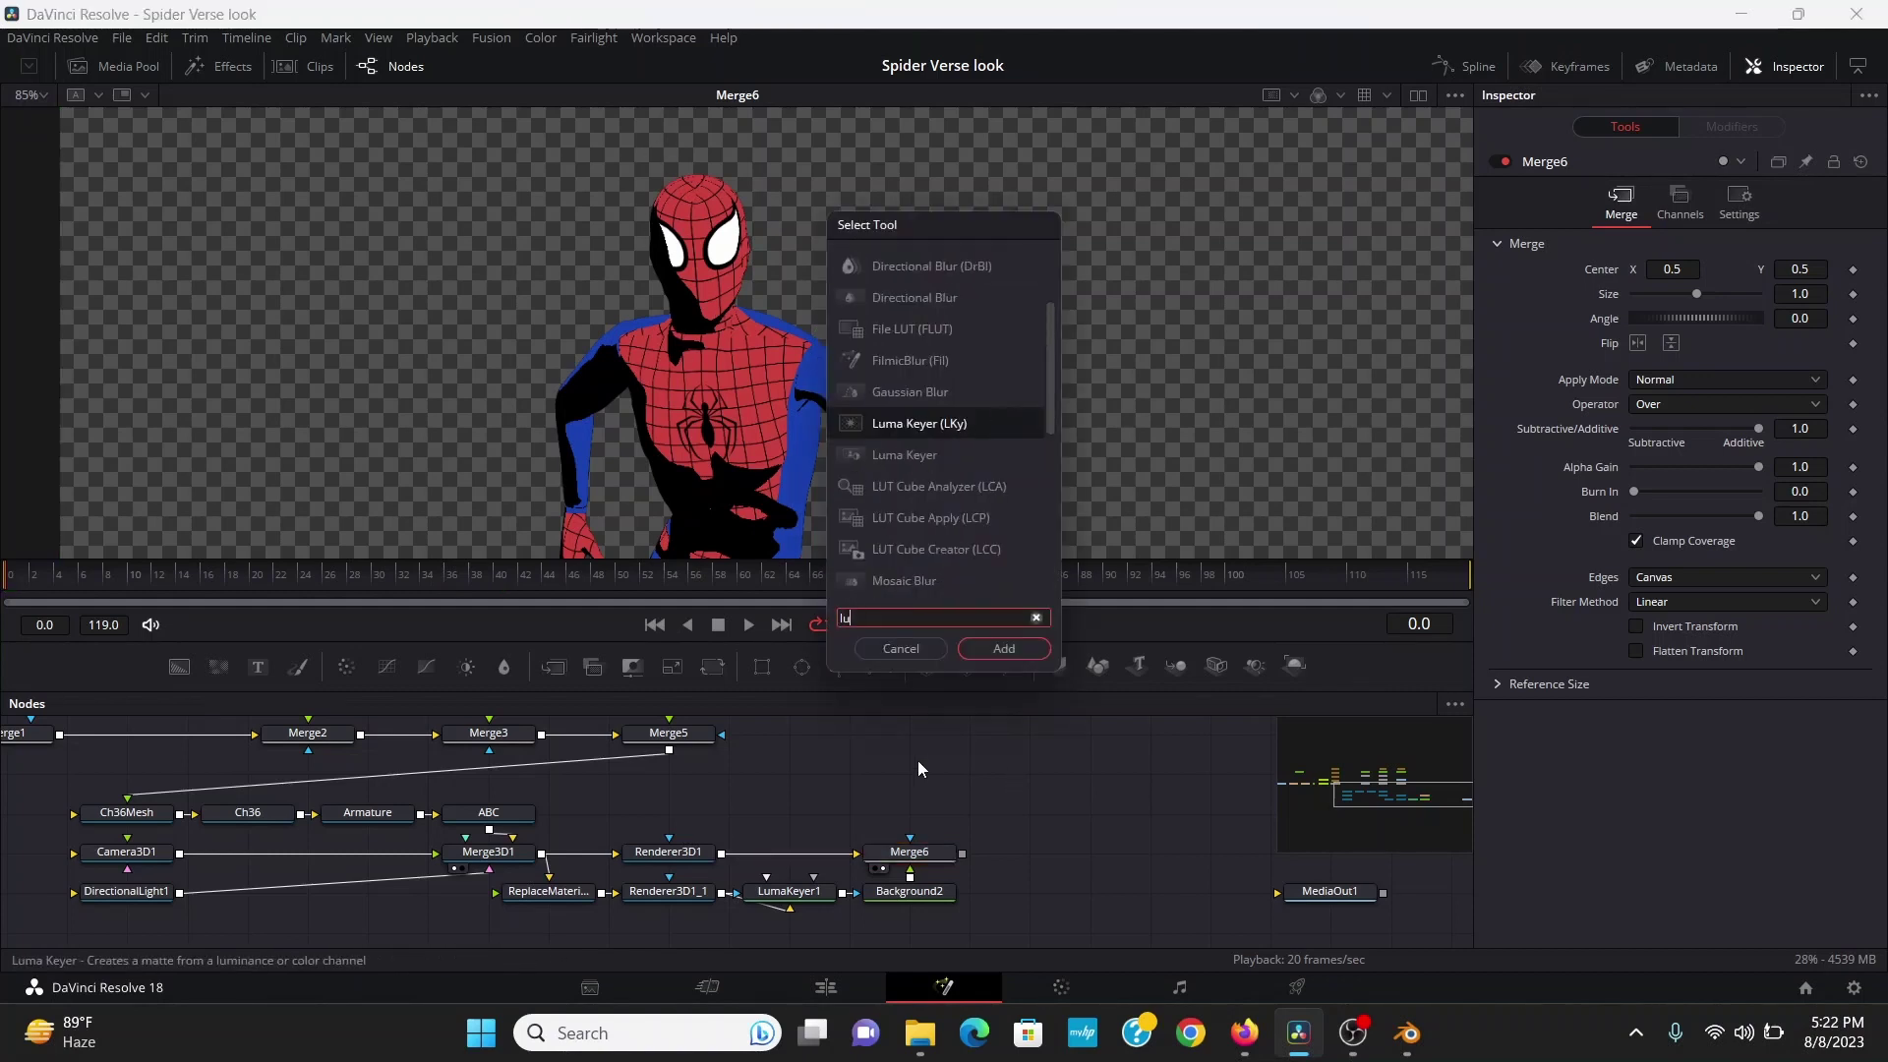
pyautogui.press('Return')
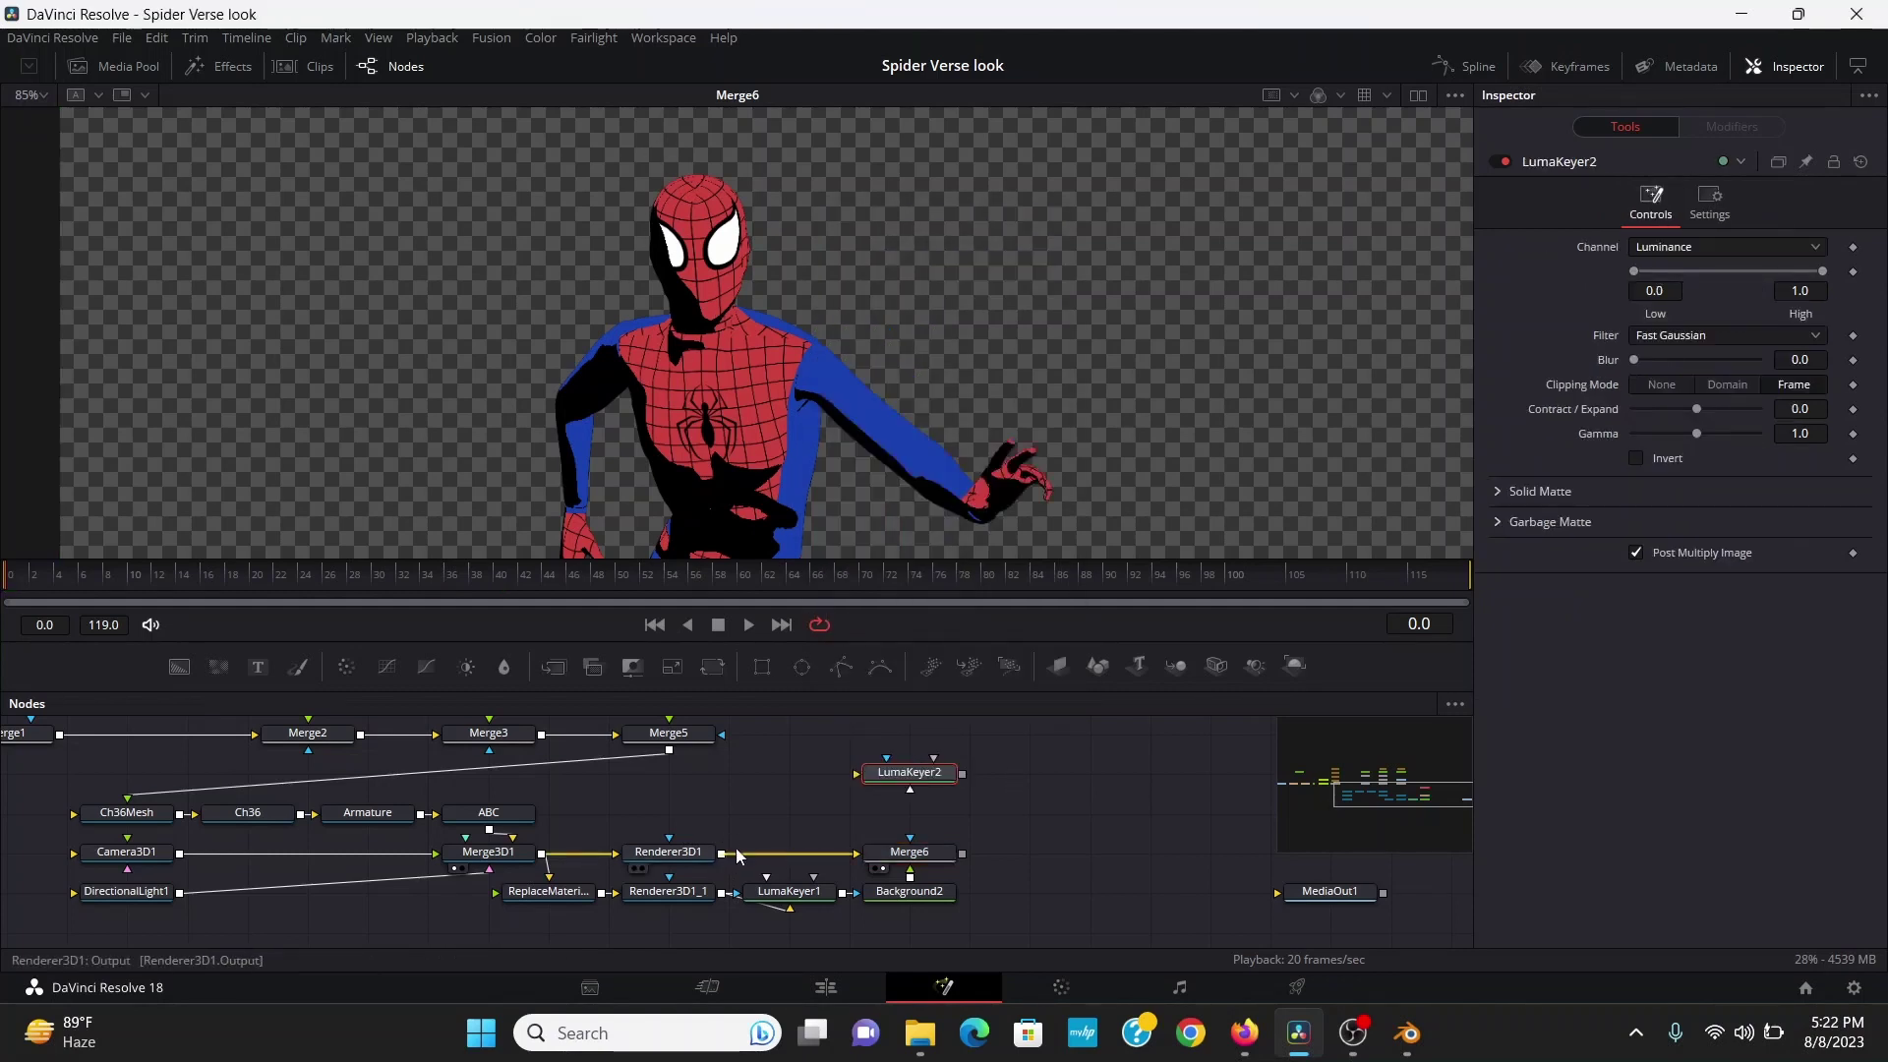
pyautogui.moveTo(720, 852); pyautogui.dragTo(878, 776)
pyautogui.press('1')
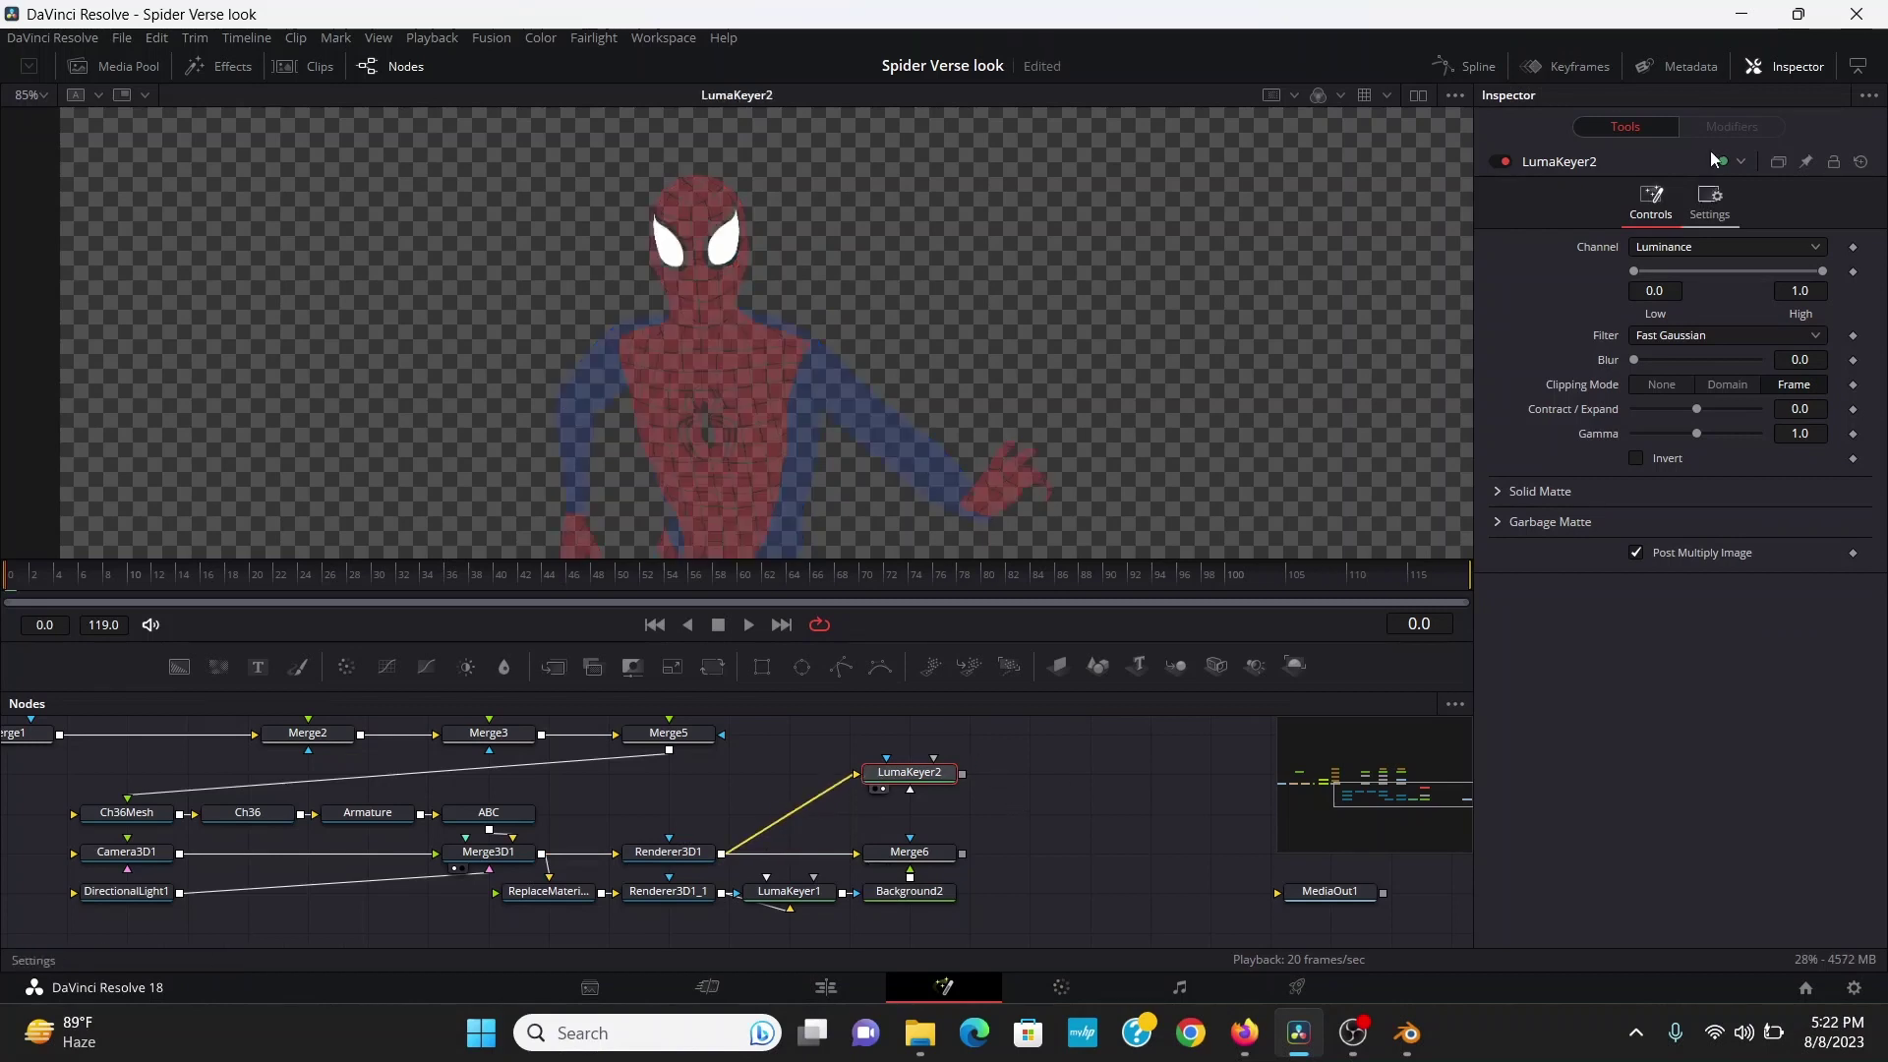
pyautogui.moveTo(1701, 274); pyautogui.dragTo(1732, 271)
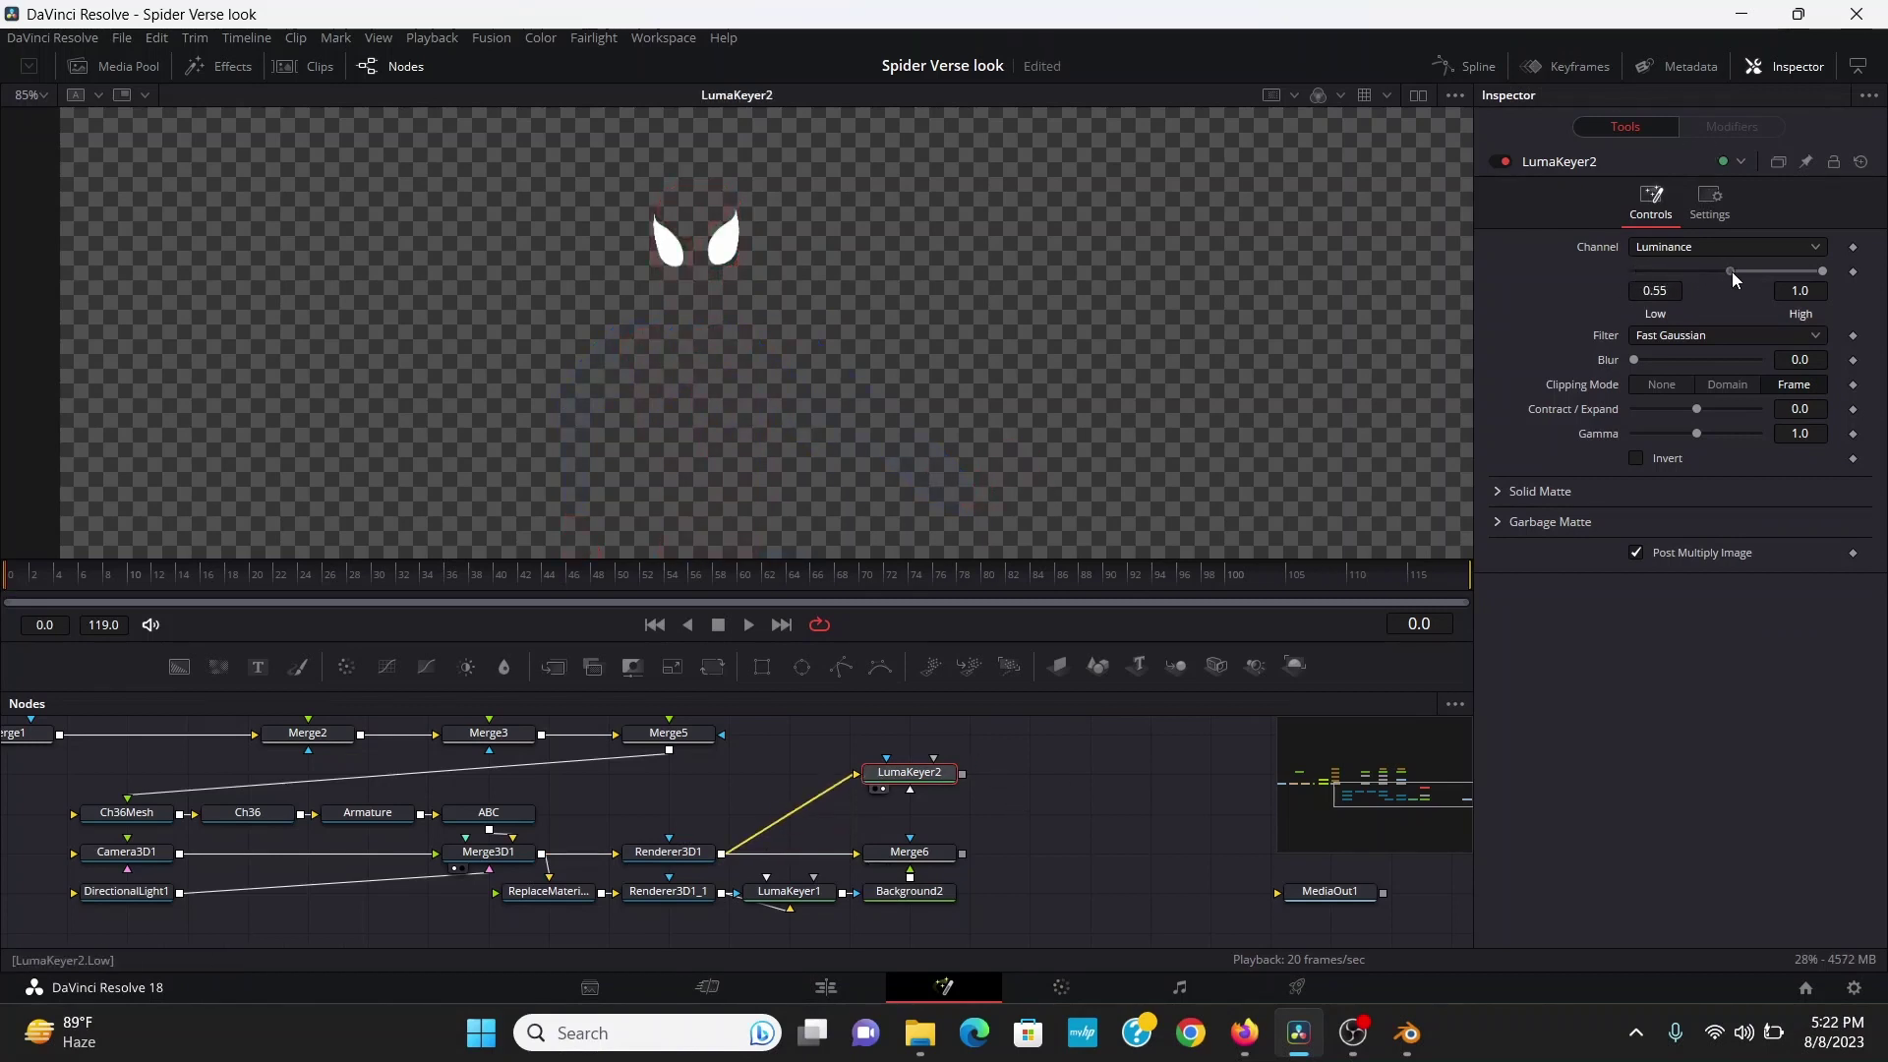
pyautogui.moveTo(962, 775); pyautogui.dragTo(915, 847)
pyautogui.click(909, 851)
pyautogui.press('1')
# Invert Merge6's mask to reveal the black shadow areas
pyautogui.click(1756, 224)
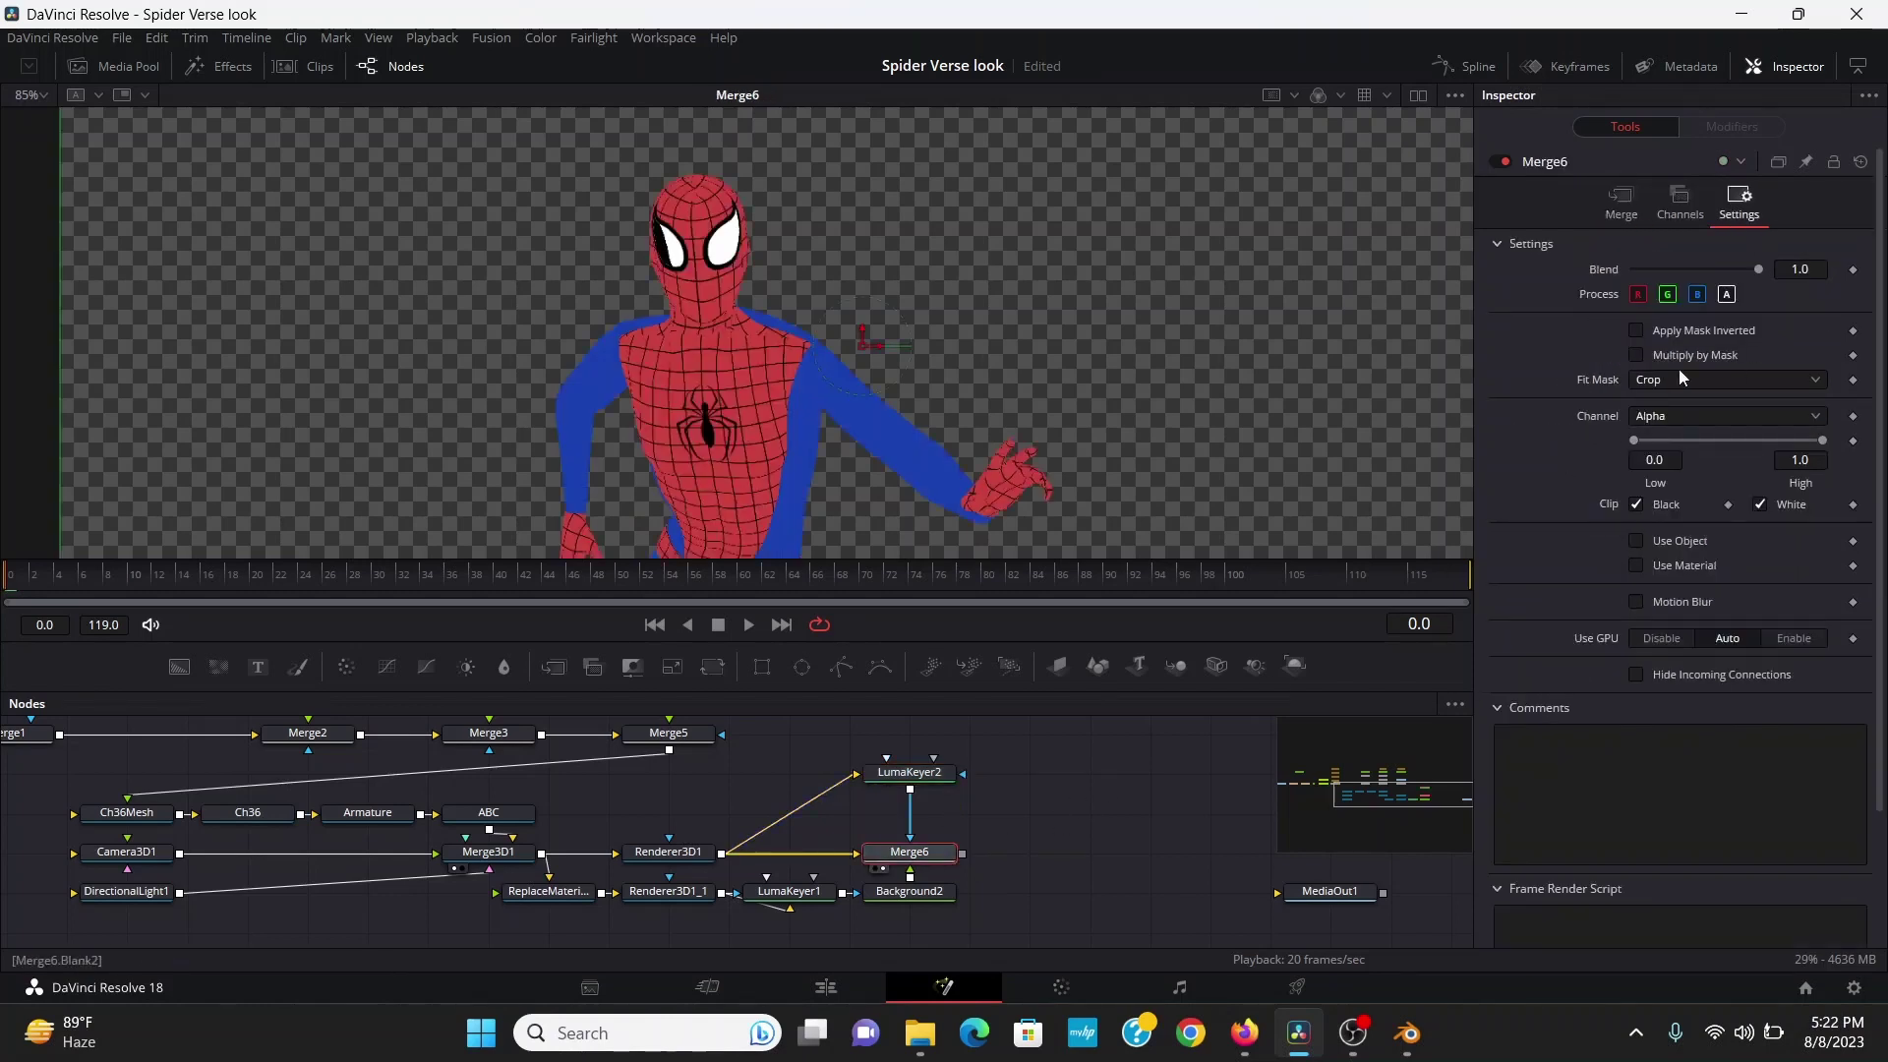
pyautogui.click(1637, 330)
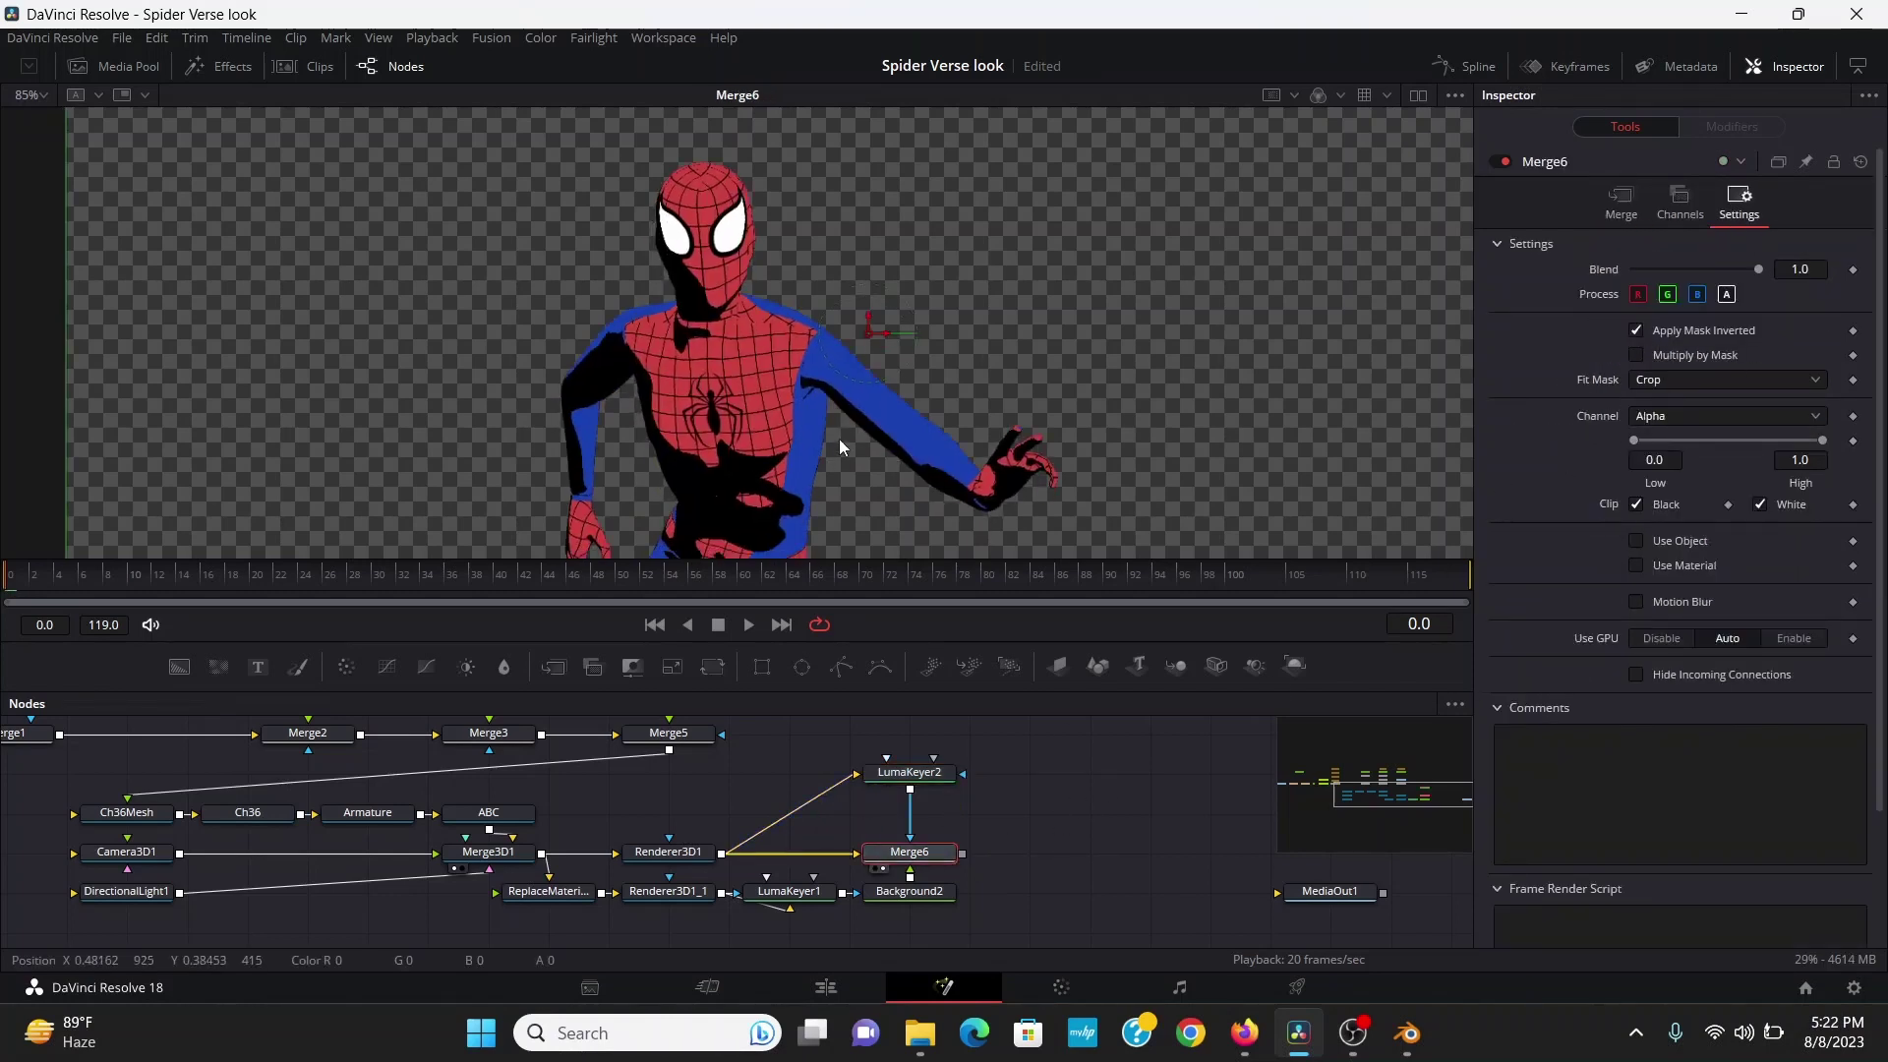
pyautogui.hscroll(-3, 346, 884)
# Rotate DirectionalLight1 to -37.0 on X and -16.2 on Y to reshape the shadows
pyautogui.click(346, 894)
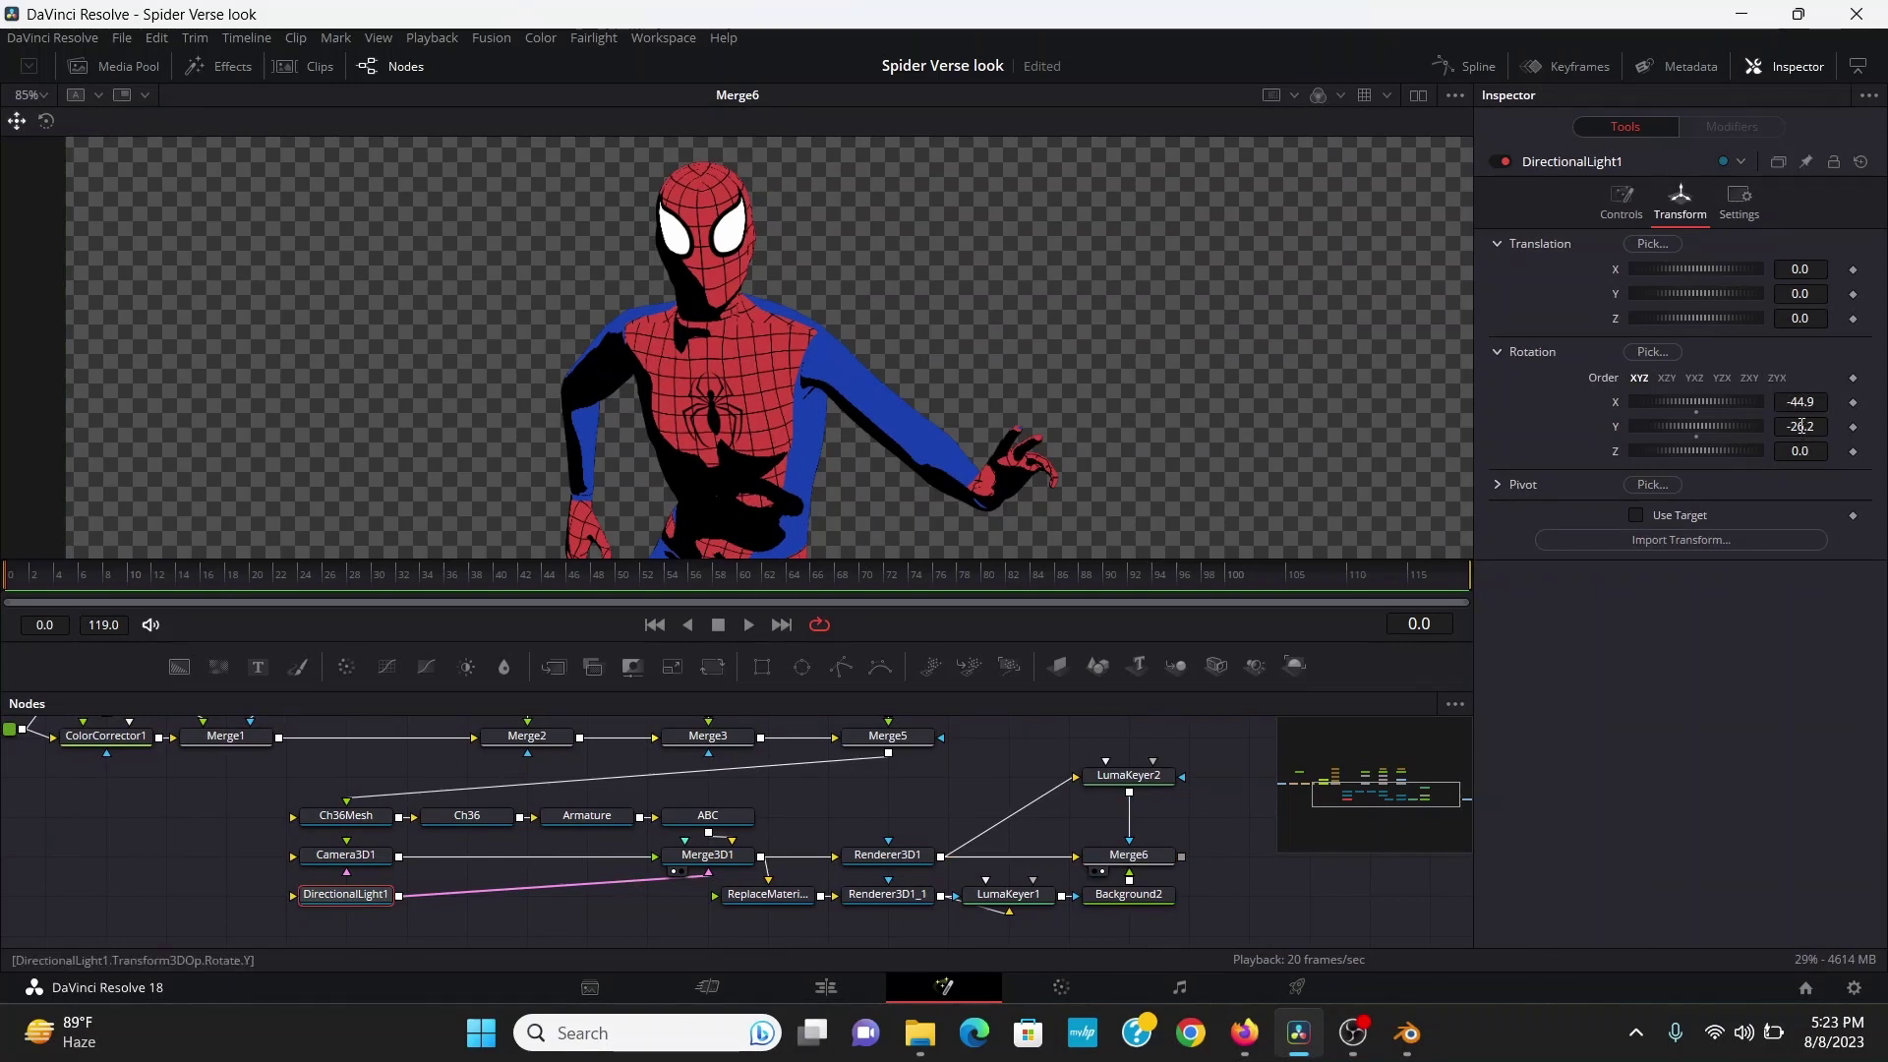
pyautogui.moveTo(1801, 425)
pyautogui.mouseDown()
pyautogui.moveTo(1844, 426)
pyautogui.moveTo(1721, 400)
pyautogui.mouseUp()
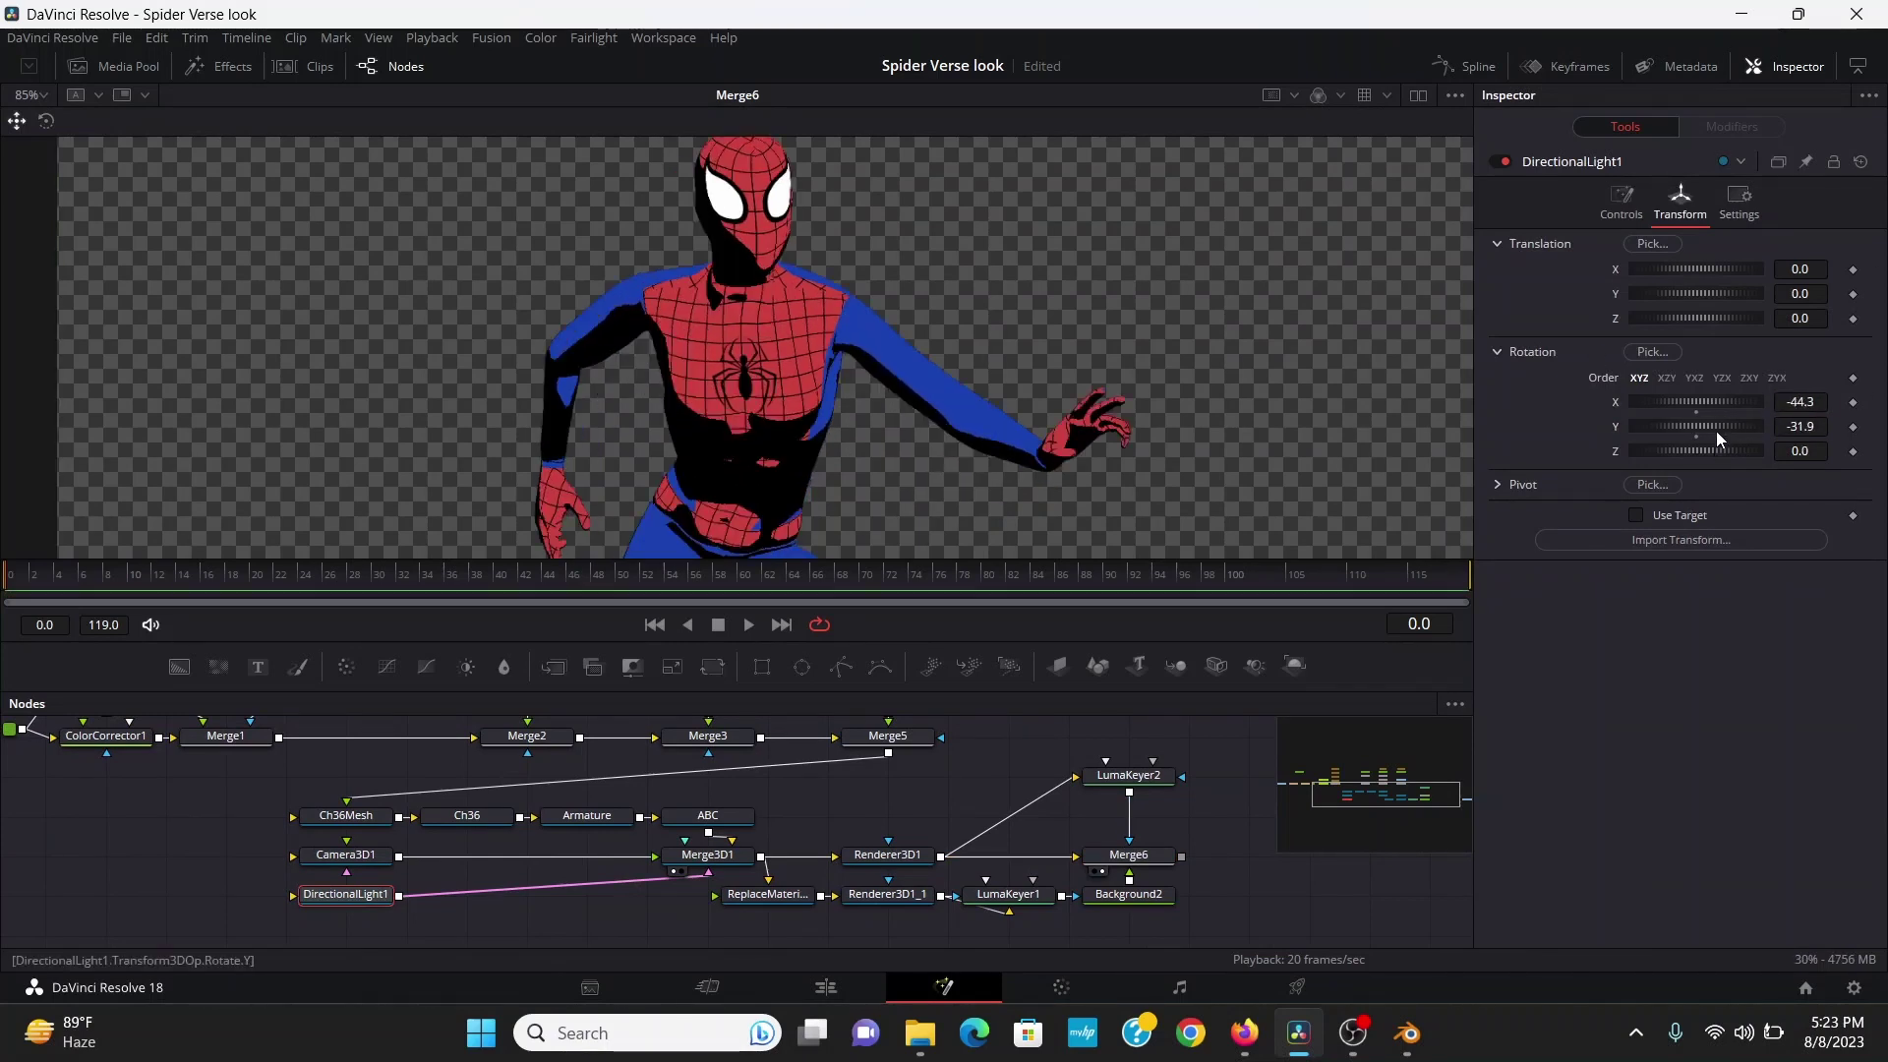
pyautogui.moveTo(1716, 429)
pyautogui.mouseDown()
pyautogui.moveTo(1691, 423)
pyautogui.moveTo(1726, 415)
pyautogui.mouseUp()
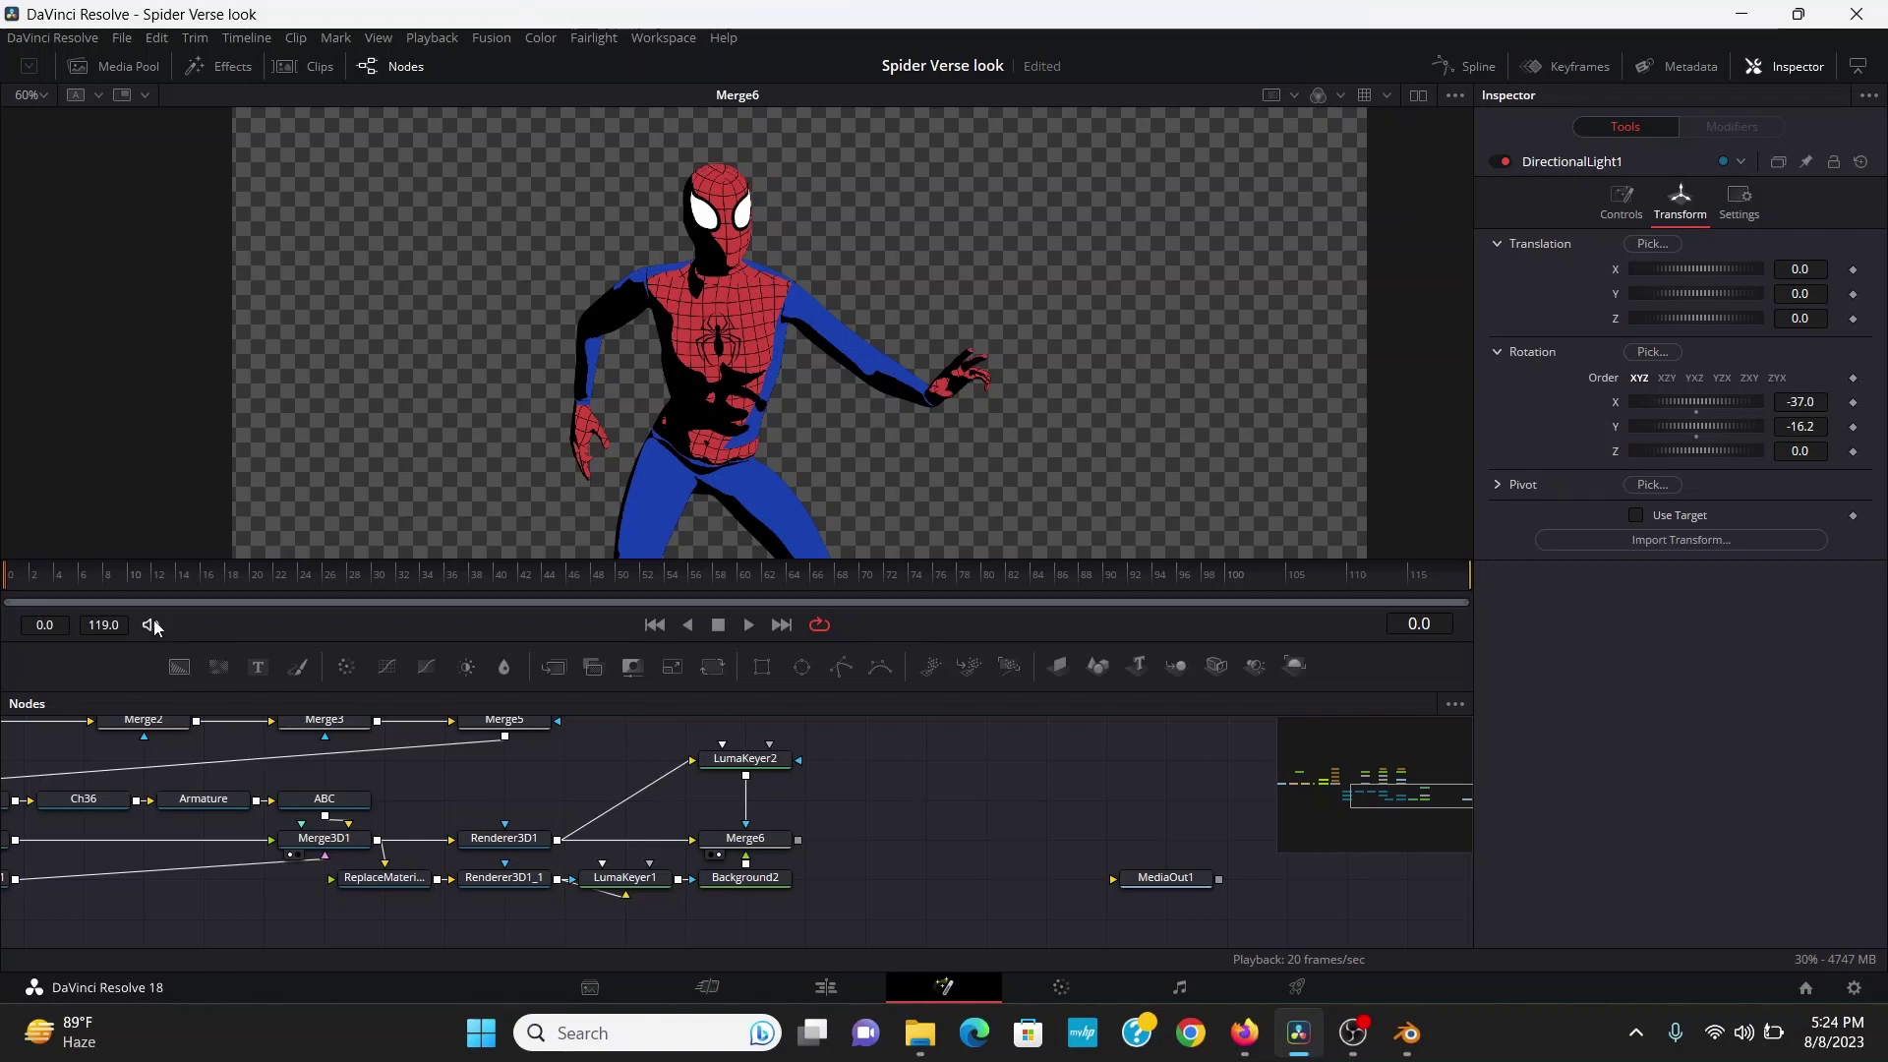
# Add a black Background3 silhouette fed by Merge6 and expand it slightly with Erode/Dilate
pyautogui.moveTo(179, 667); pyautogui.dragTo(914, 788)
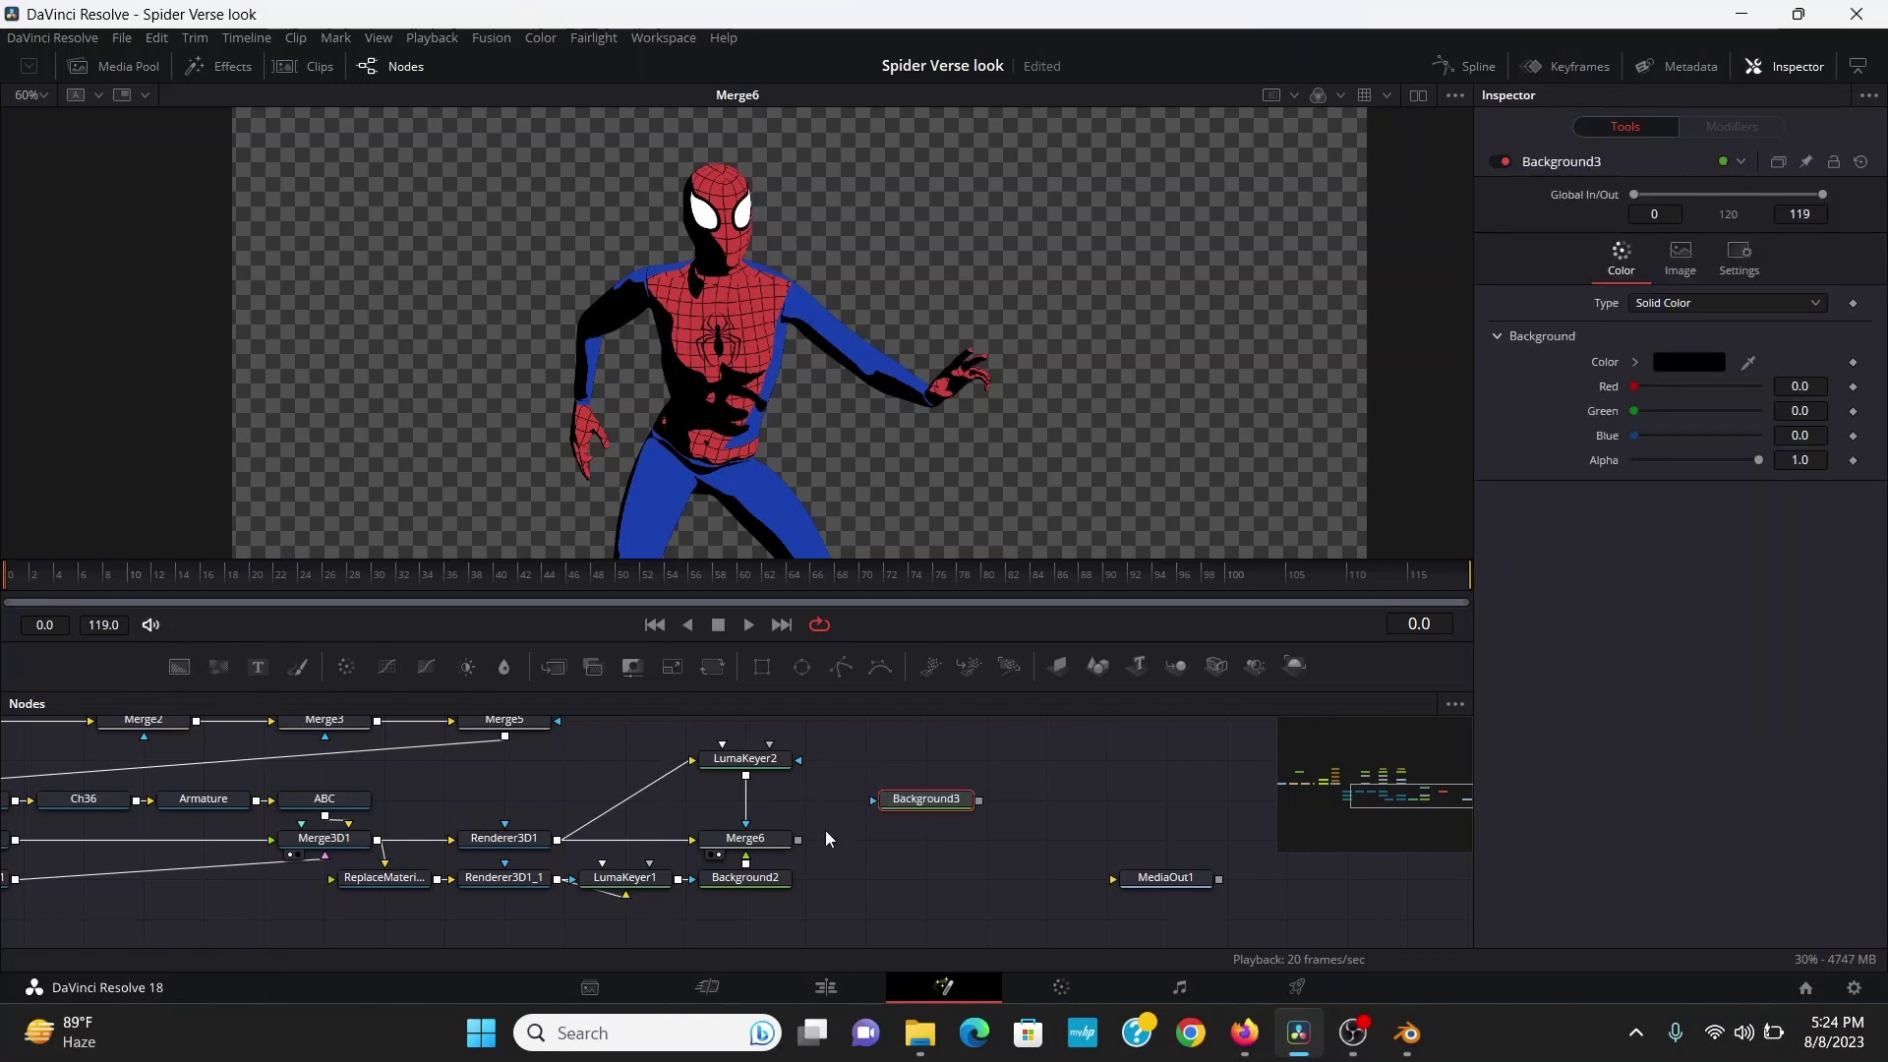
pyautogui.moveTo(797, 838); pyautogui.dragTo(896, 781)
pyautogui.press('1')
pyautogui.hotkey('shift', 'space')
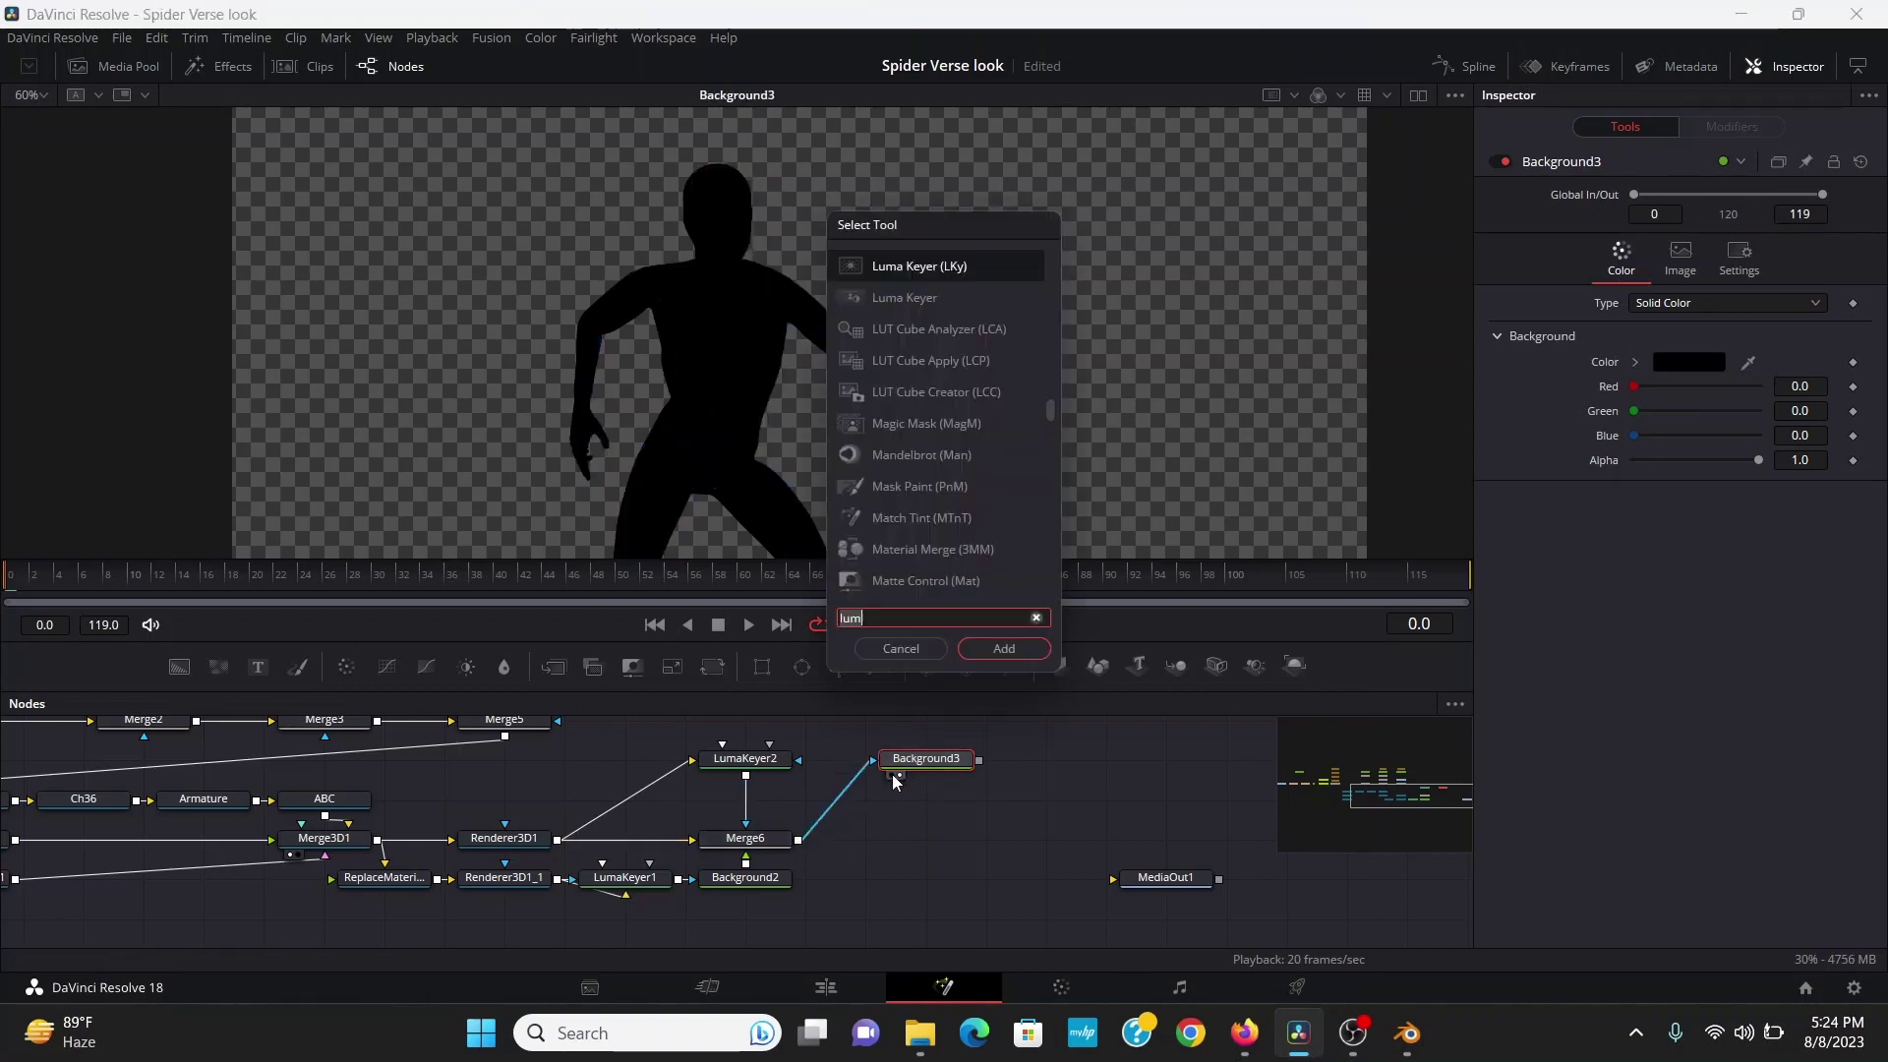
pyautogui.write('ero')
pyautogui.press('Return')
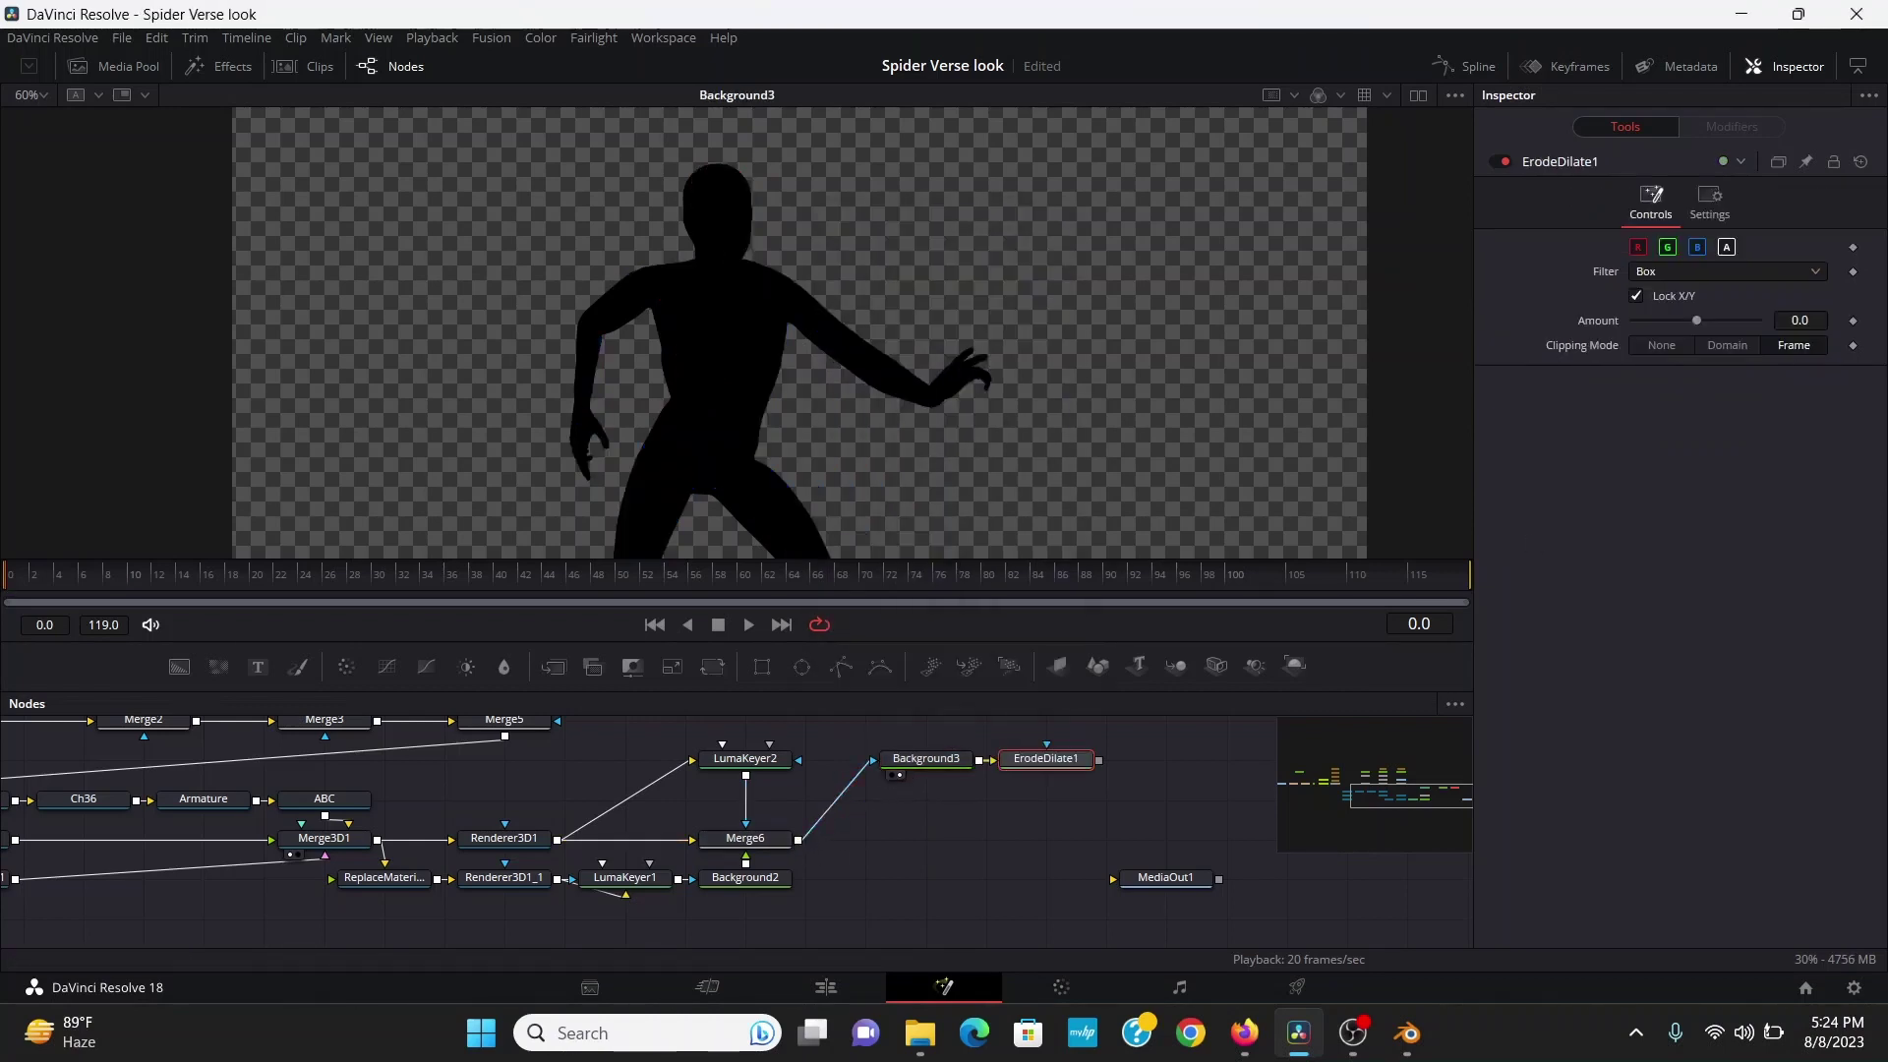
pyautogui.moveTo(1799, 321); pyautogui.dragTo(1803, 321)
pyautogui.press('1')
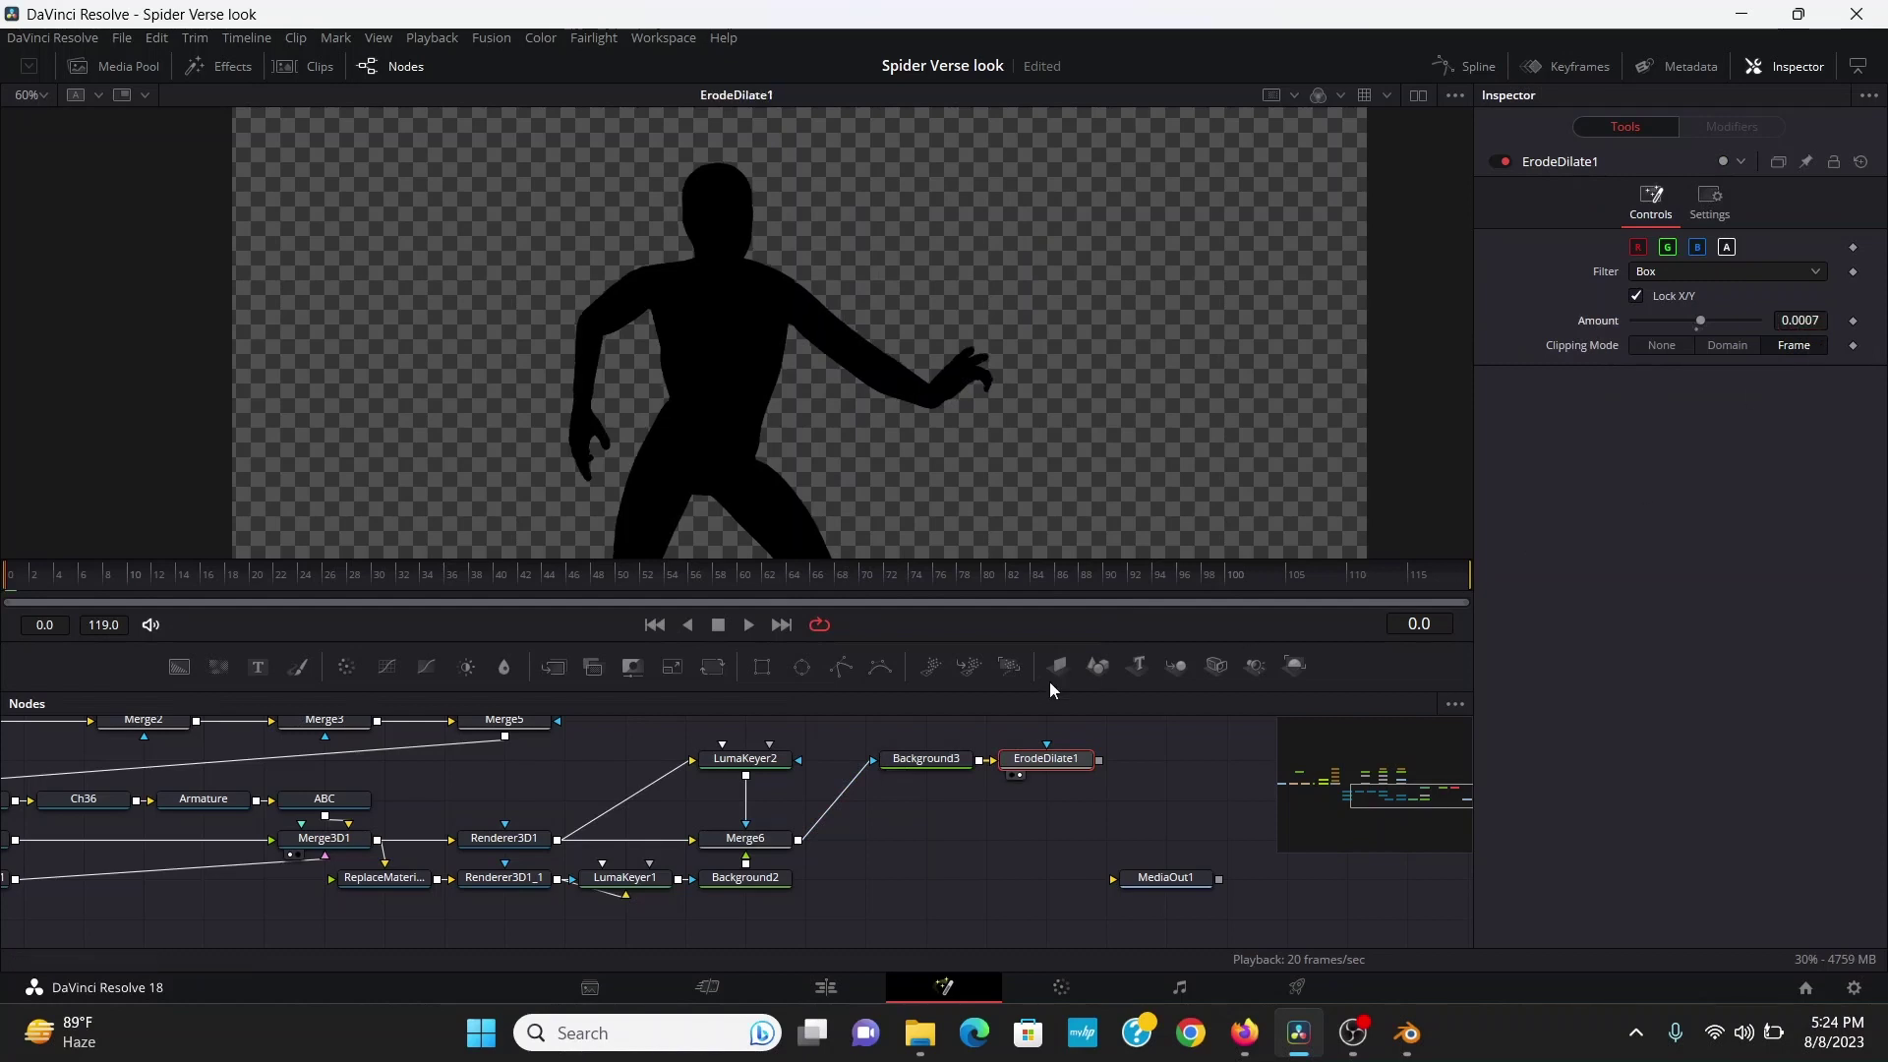
# Merge the silhouette behind Spider-Man in Merge7 and thicken the outline to 0.00096
pyautogui.moveTo(1098, 760); pyautogui.dragTo(797, 840)
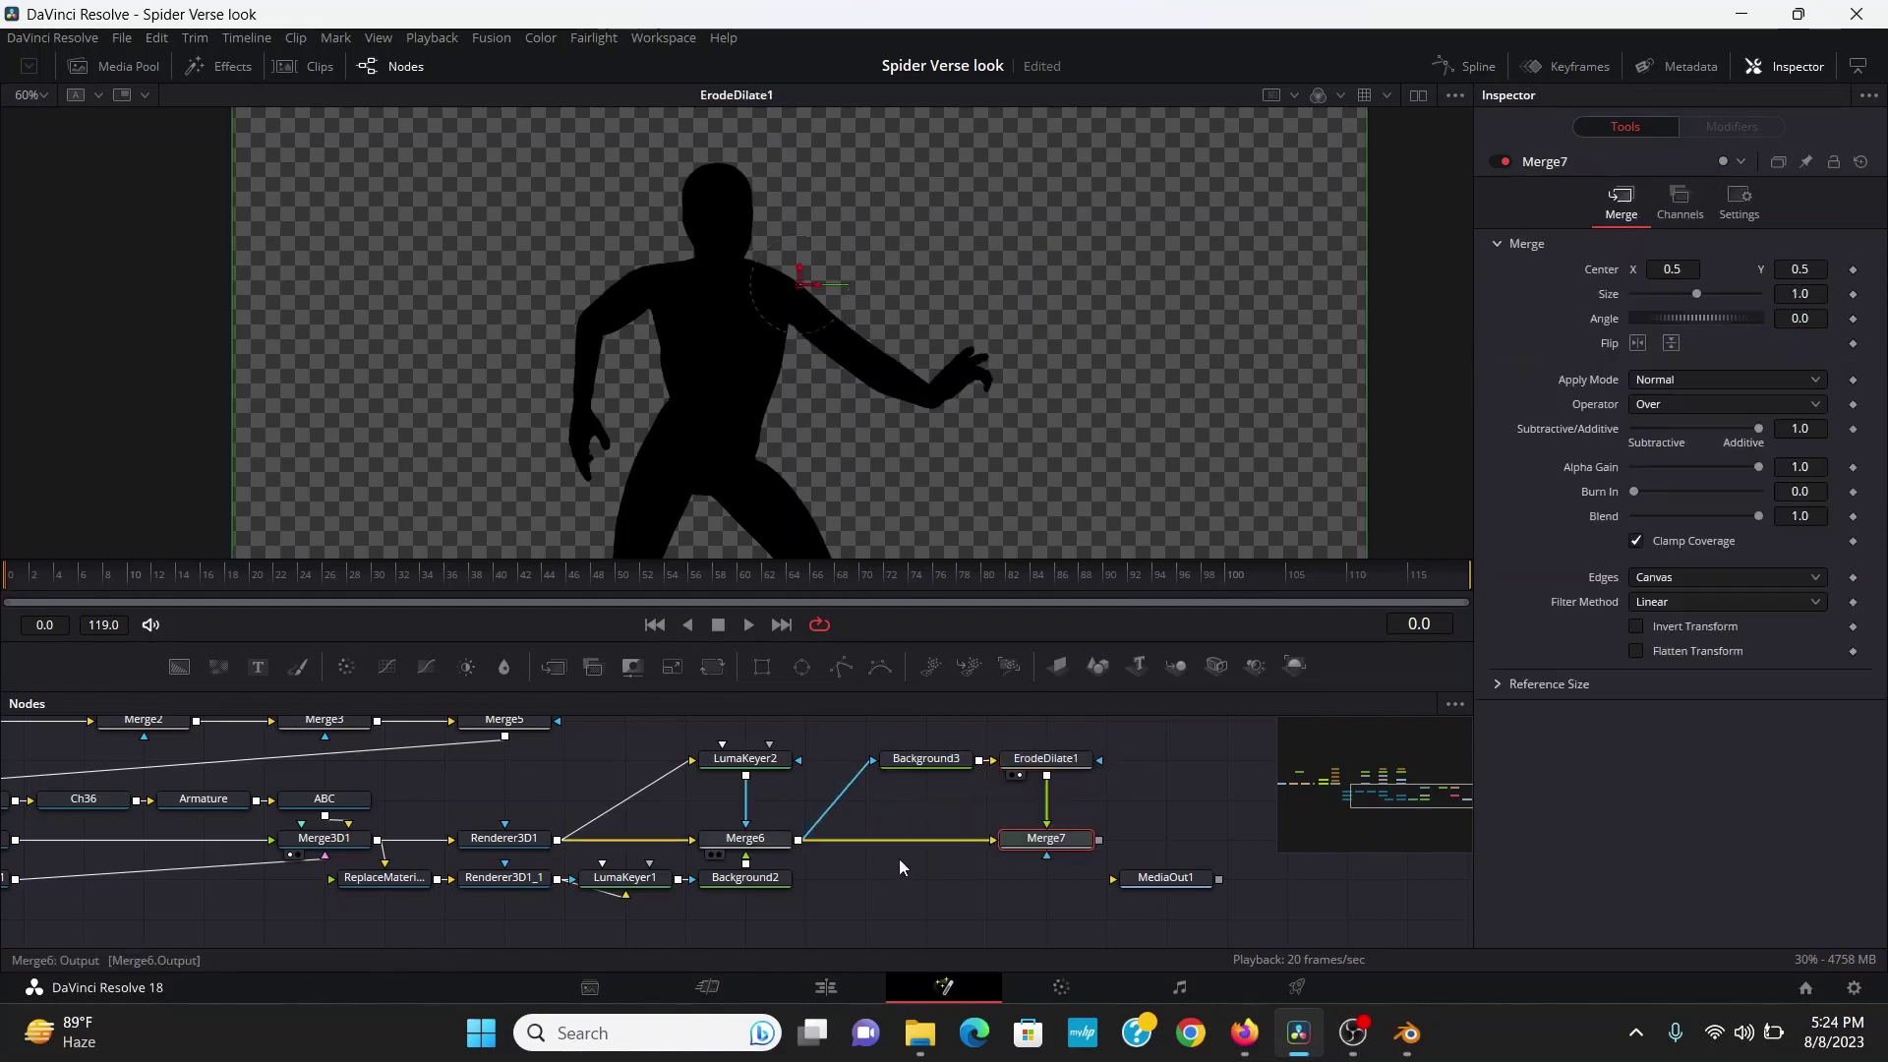
pyautogui.hotkey('ctrl', 't')
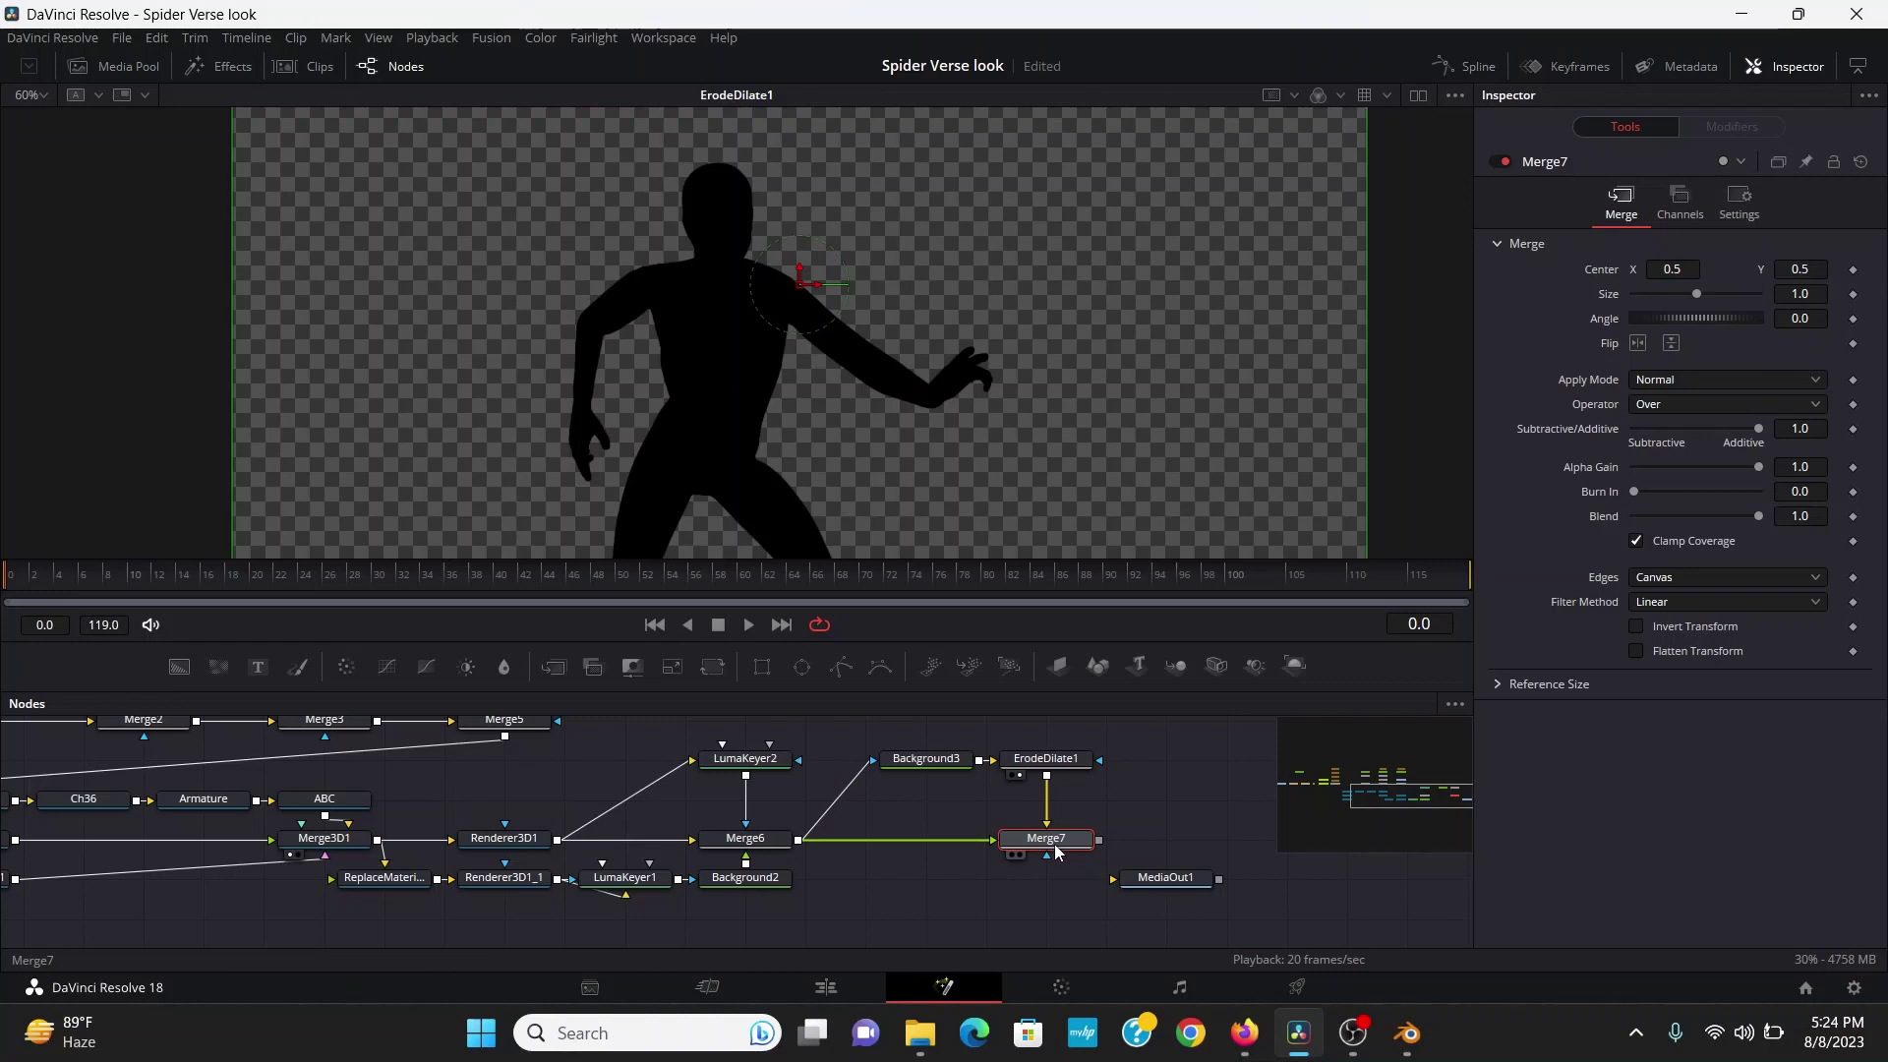
pyautogui.press('1')
pyautogui.scroll(2, 841, 374)
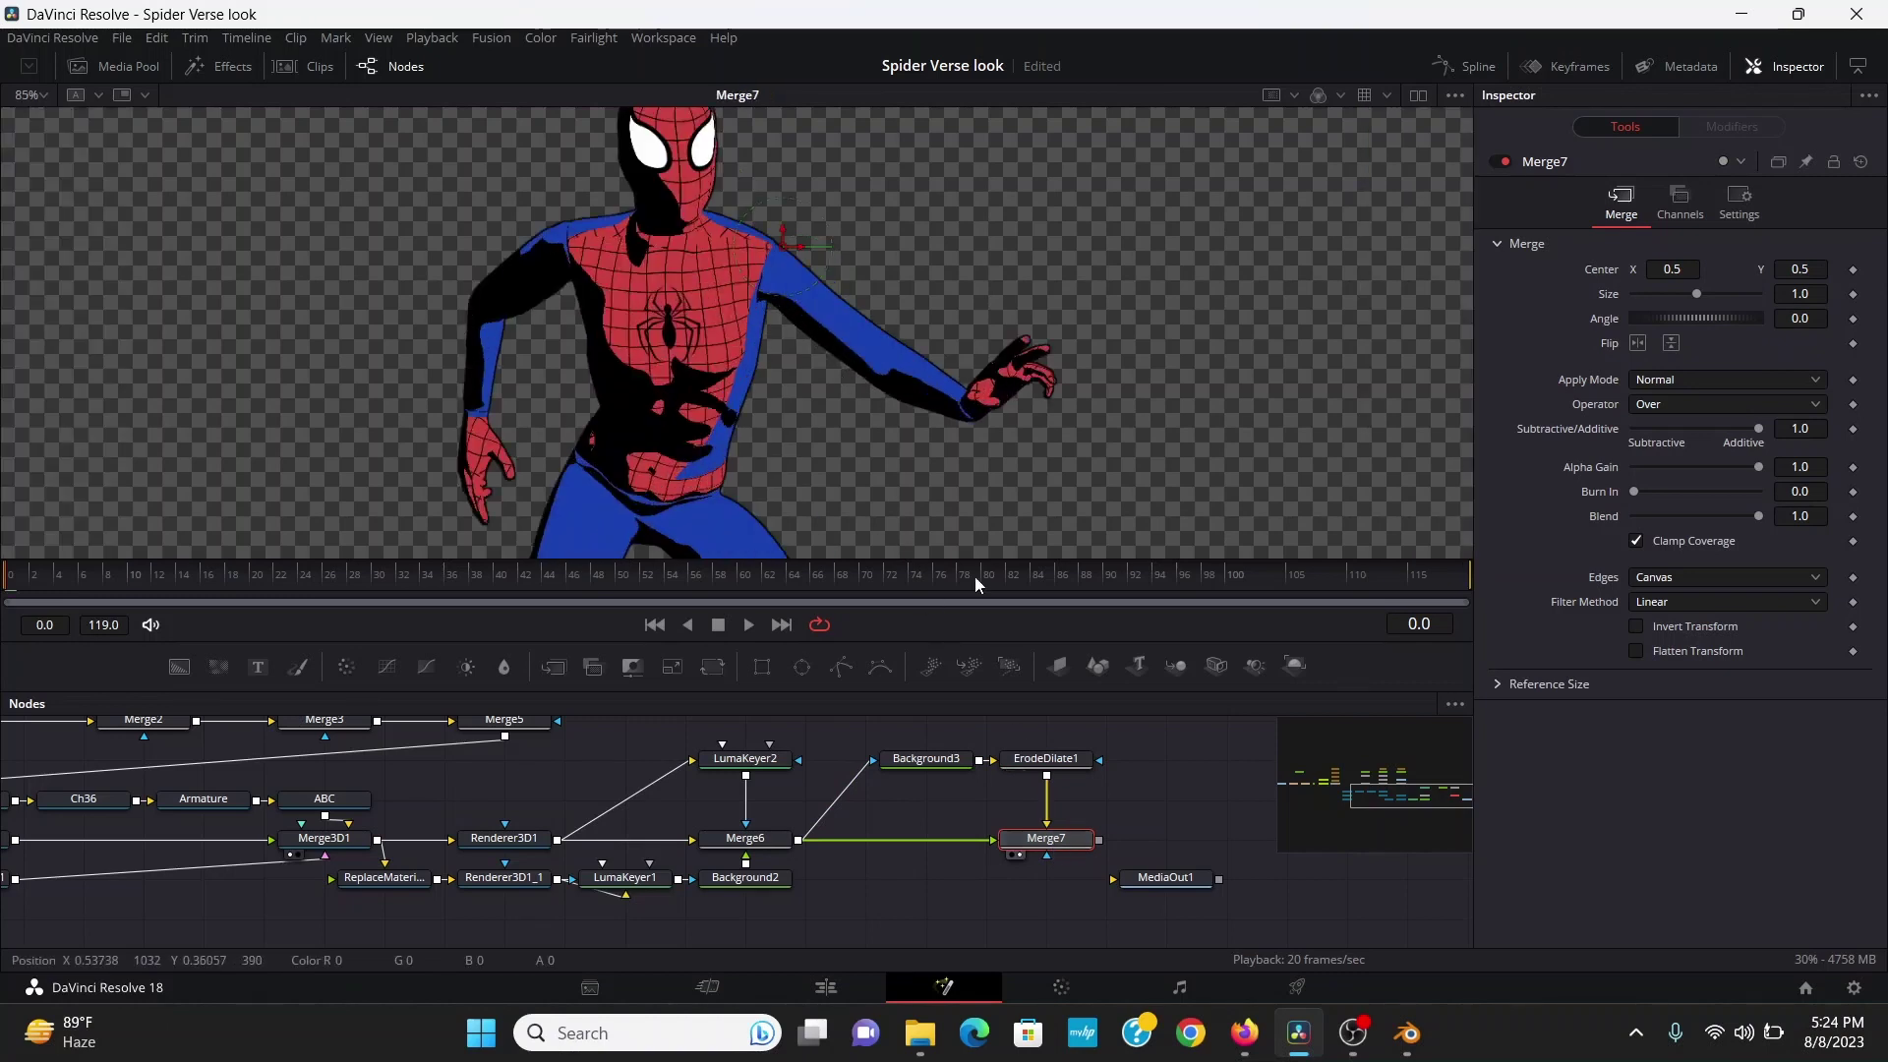
pyautogui.click(1070, 764)
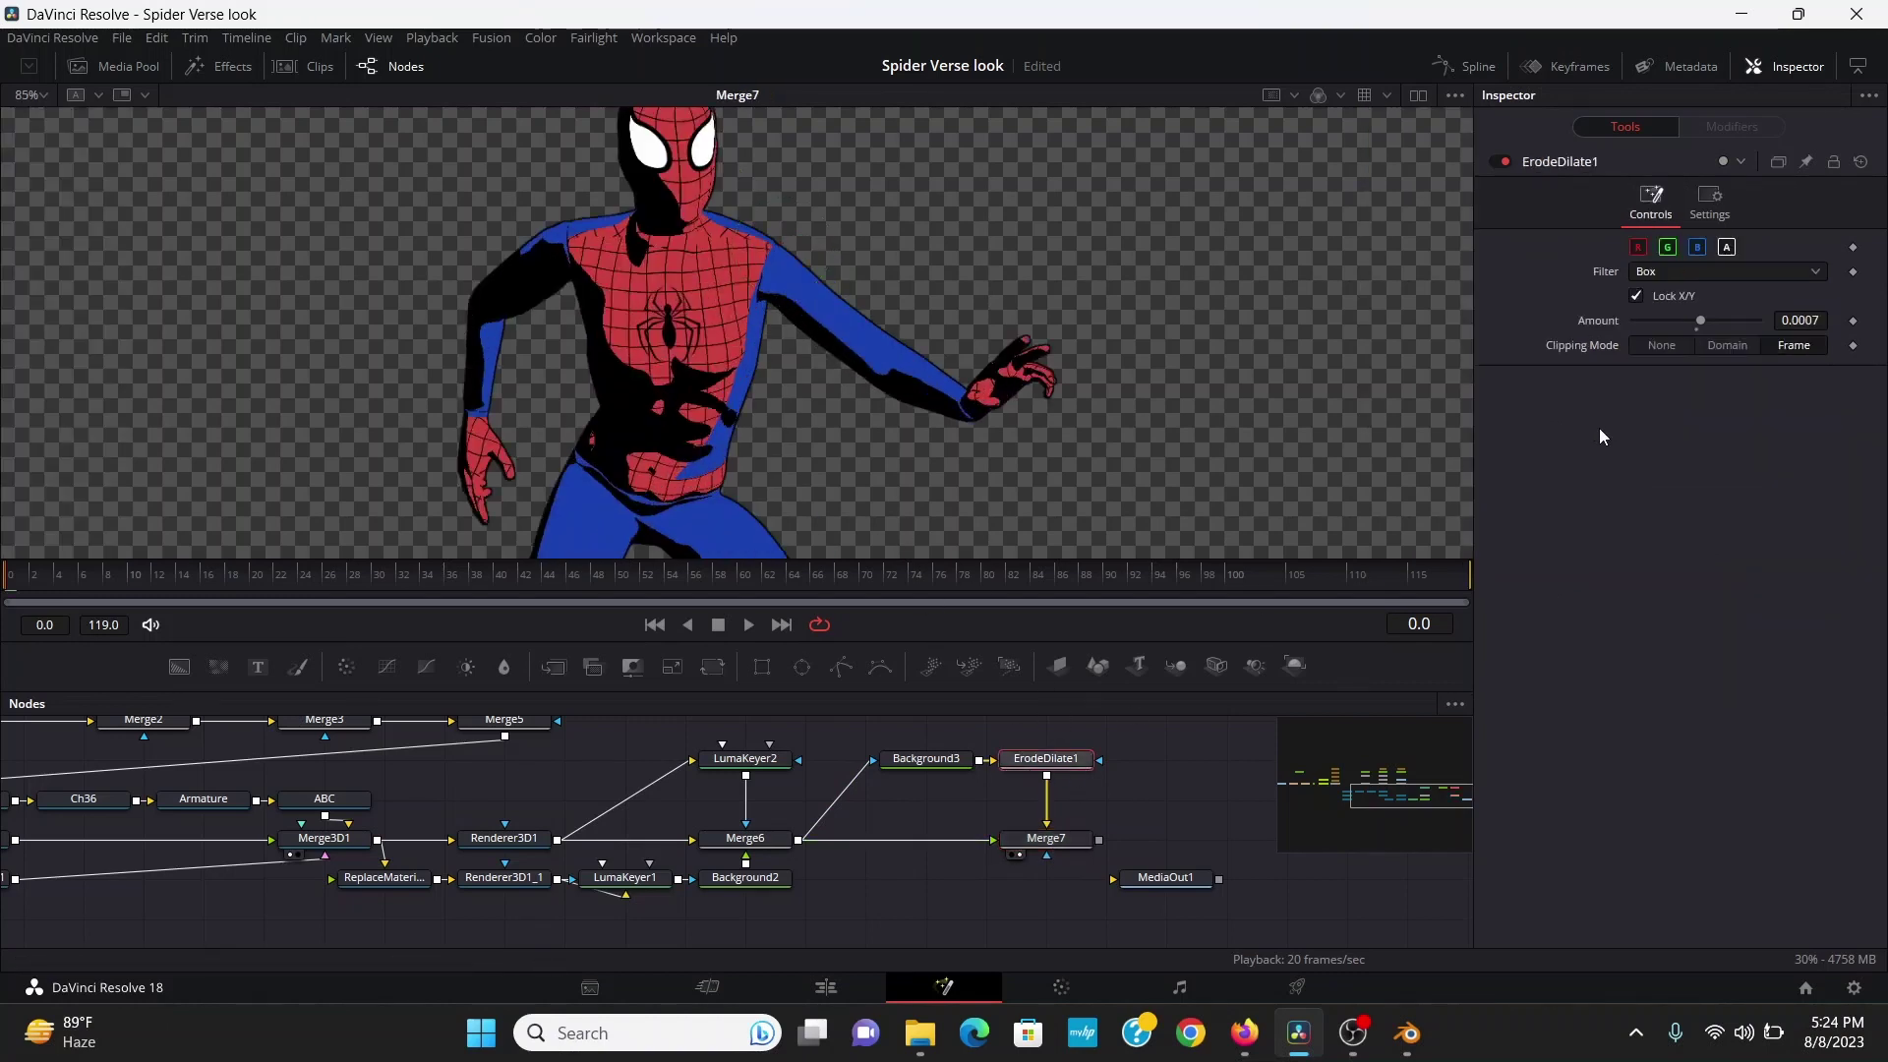
pyautogui.click(1812, 325)
pyautogui.moveTo(1812, 324); pyautogui.dragTo(1823, 323)
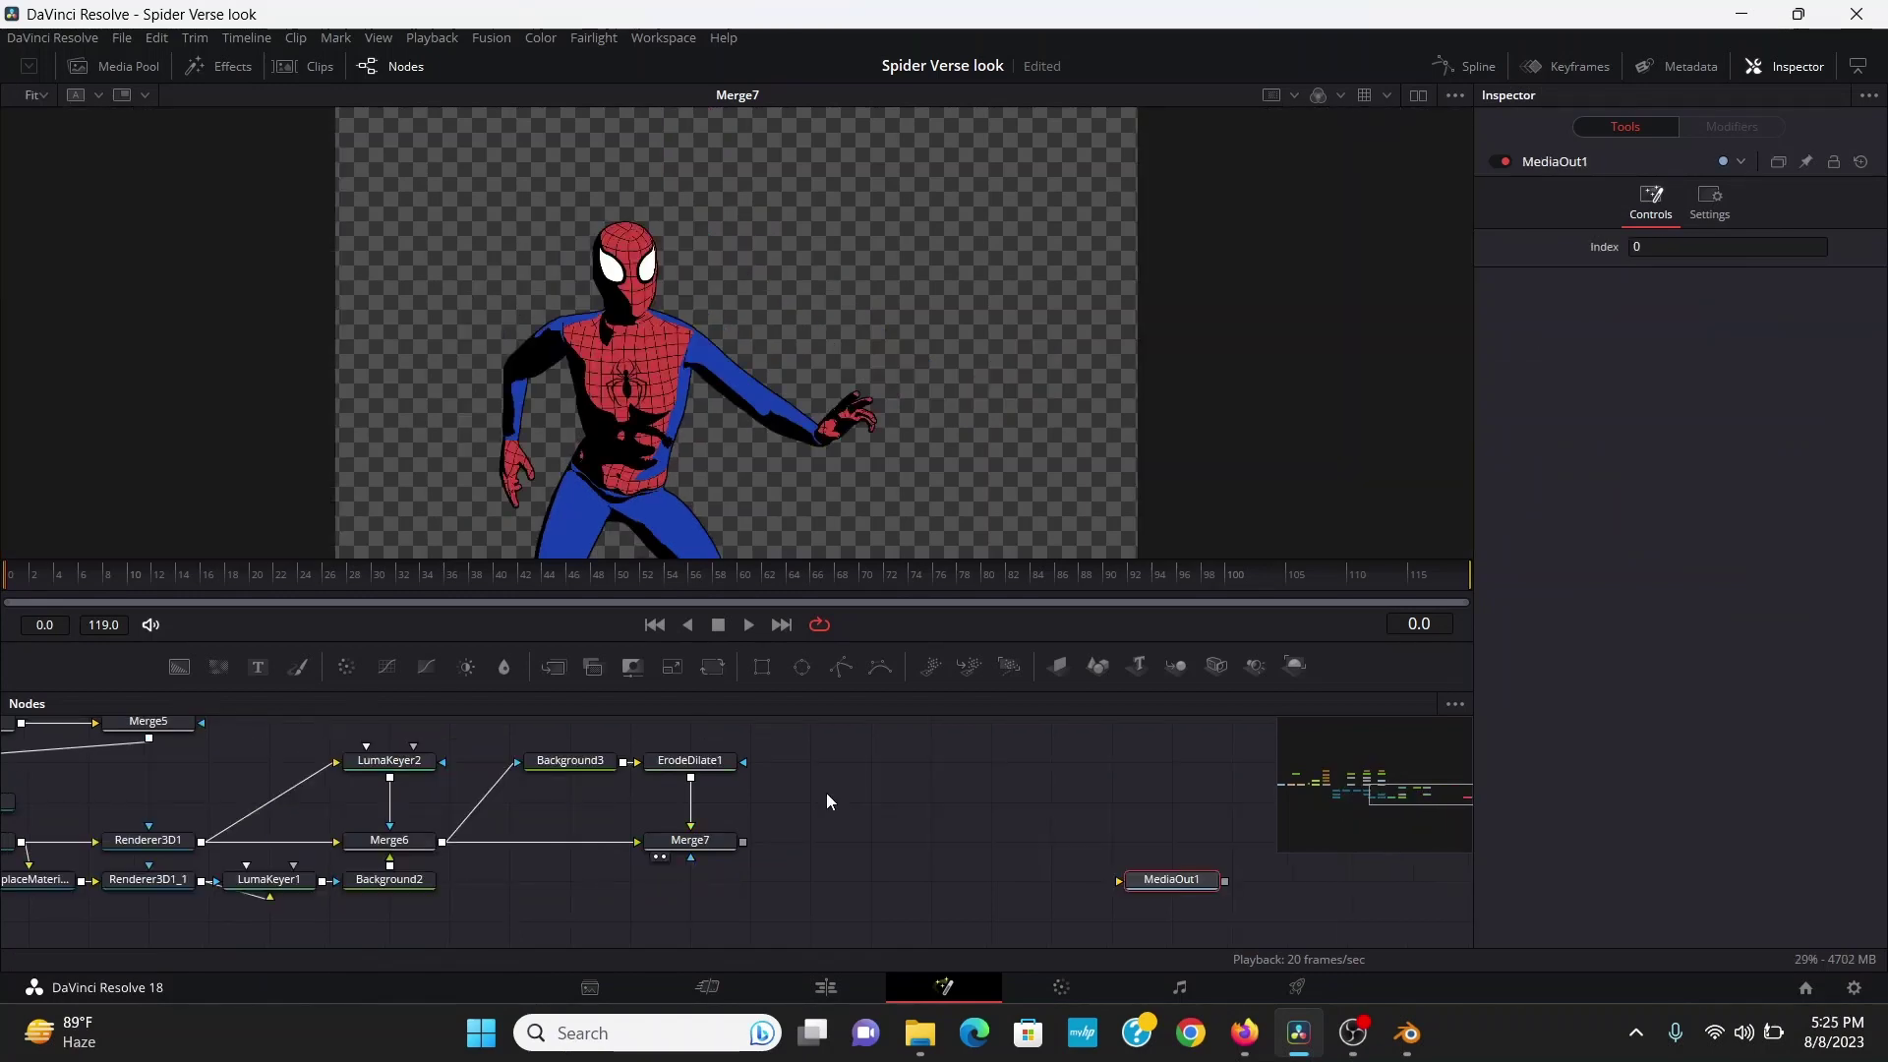
# Add a HexagonTiles node with small tiles and thick borders so only dots remain
pyautogui.hotkey('shift', 'space')
pyautogui.write('hex')
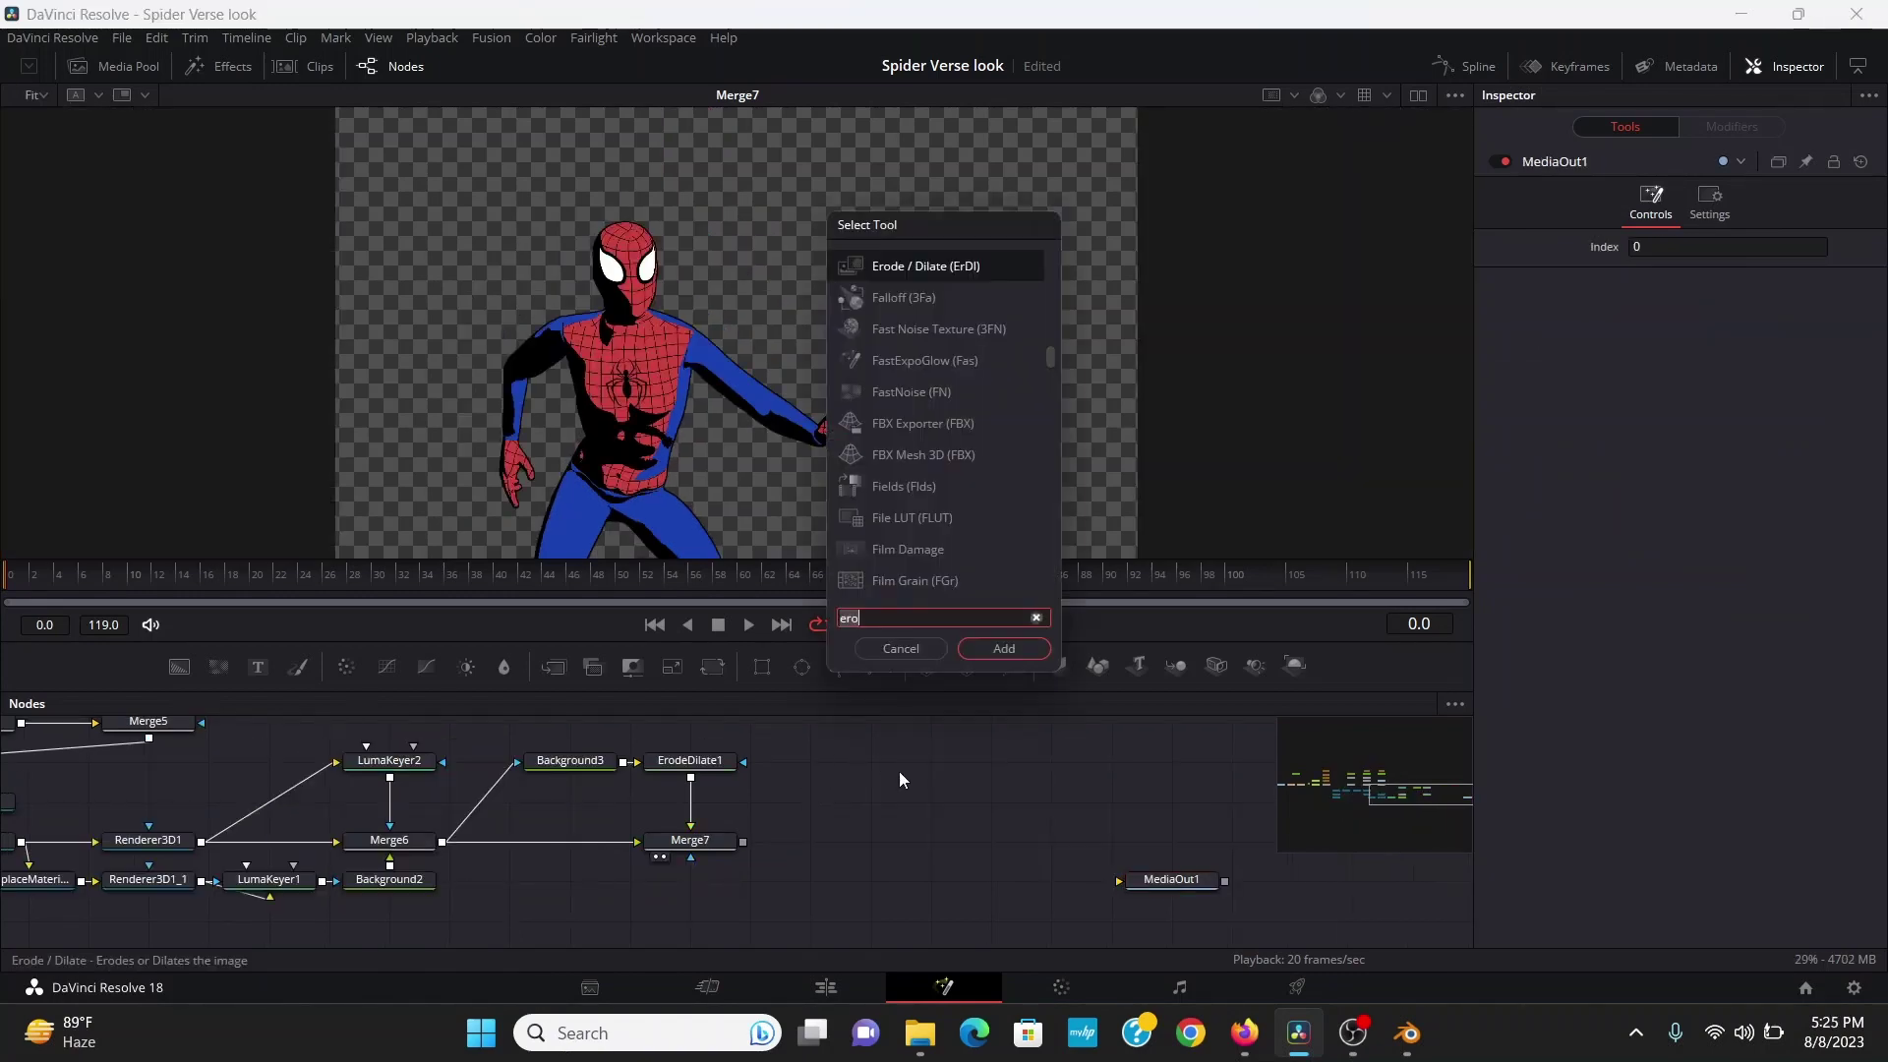
pyautogui.press('Return')
pyautogui.press('1')
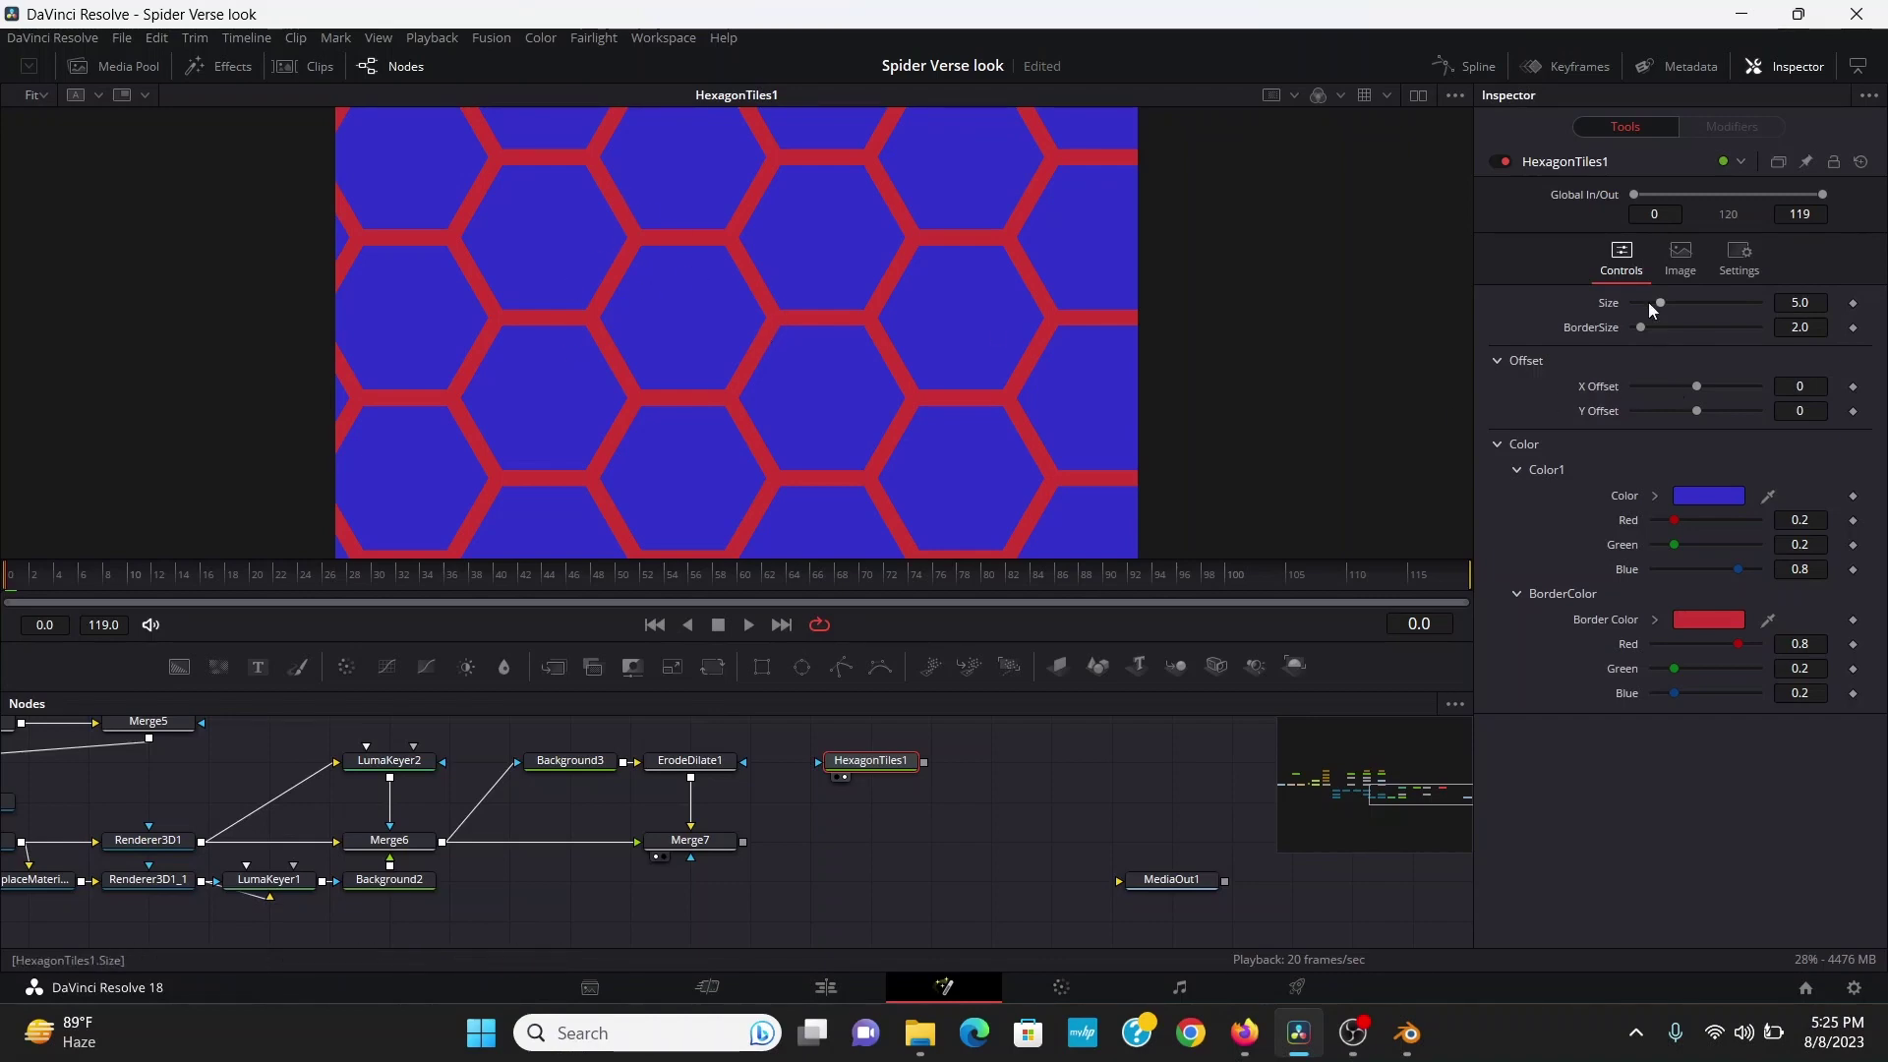
pyautogui.moveTo(1662, 299); pyautogui.dragTo(1765, 301)
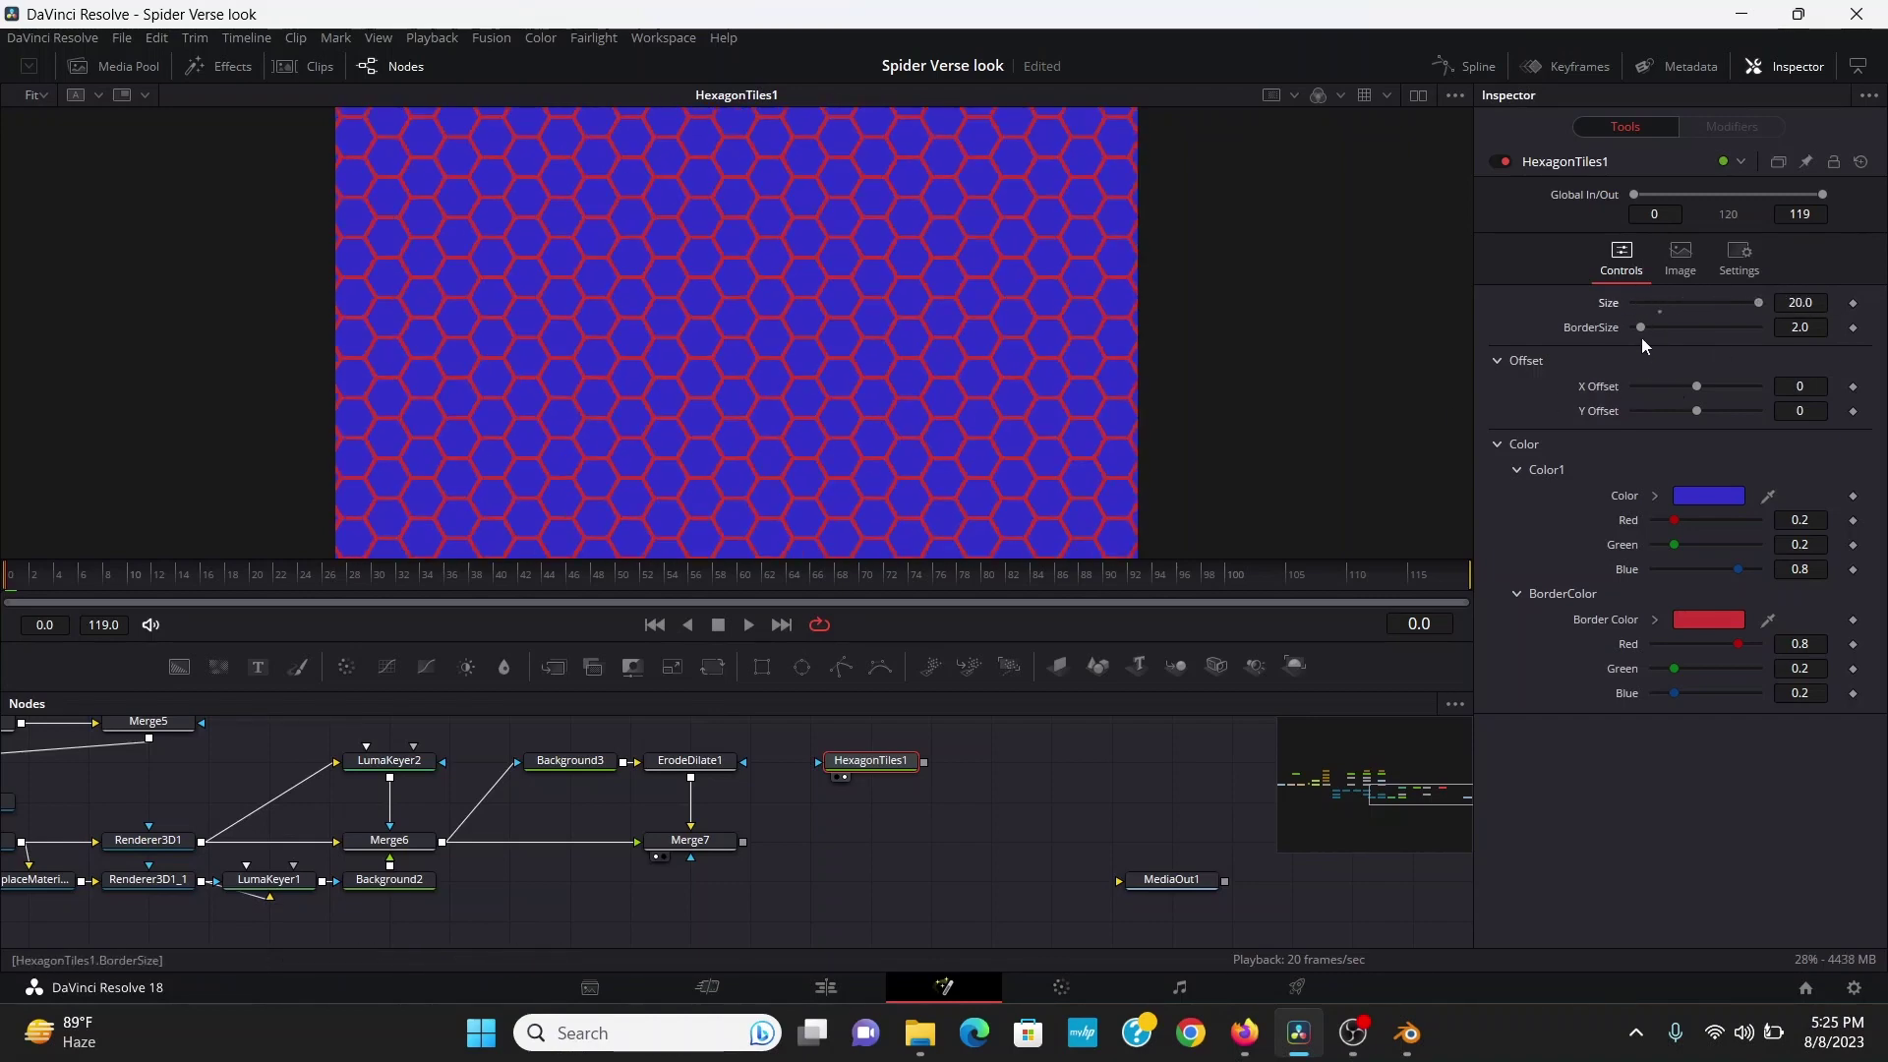
pyautogui.moveTo(1641, 328); pyautogui.dragTo(1749, 324)
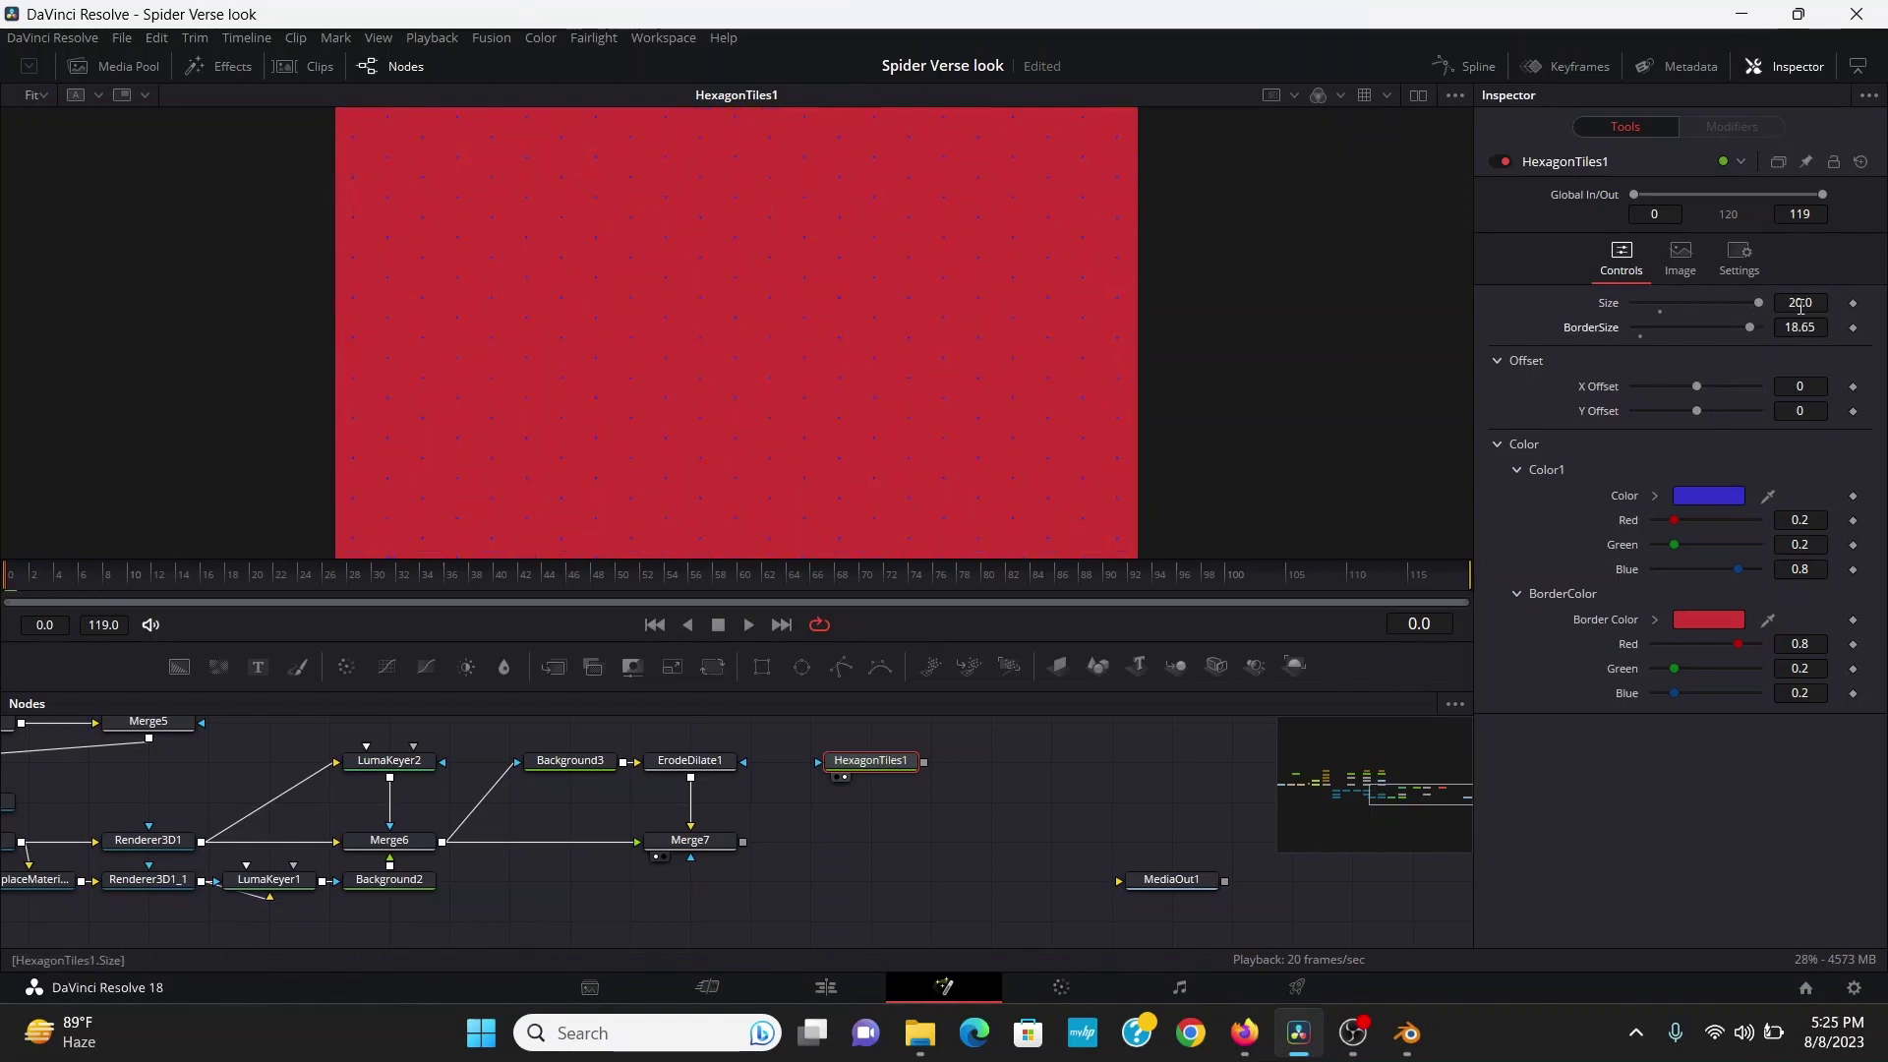
# Make the dots black on a white border, with tile size 200 and border size about 12.82
pyautogui.click(1656, 497)
pyautogui.moveTo(1666, 557); pyautogui.dragTo(1596, 724)
pyautogui.click(1655, 796)
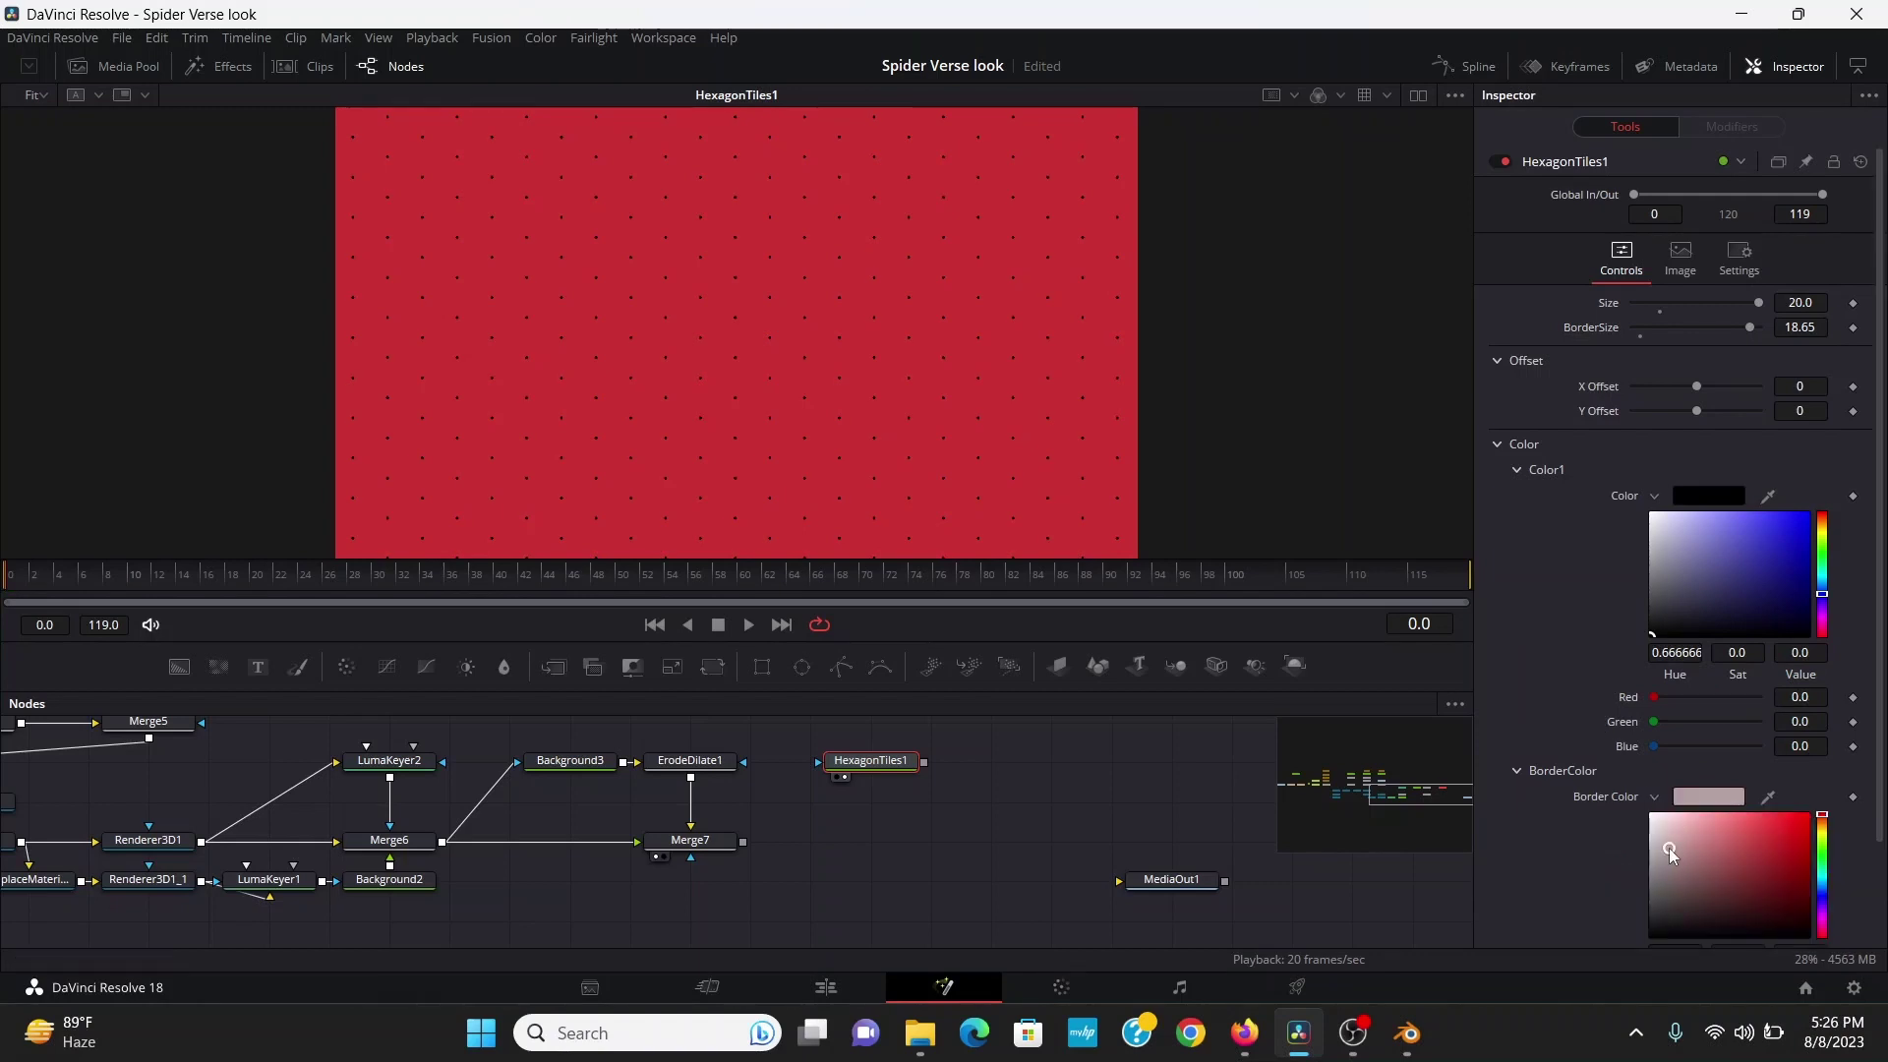
pyautogui.moveTo(1667, 847); pyautogui.dragTo(1625, 786)
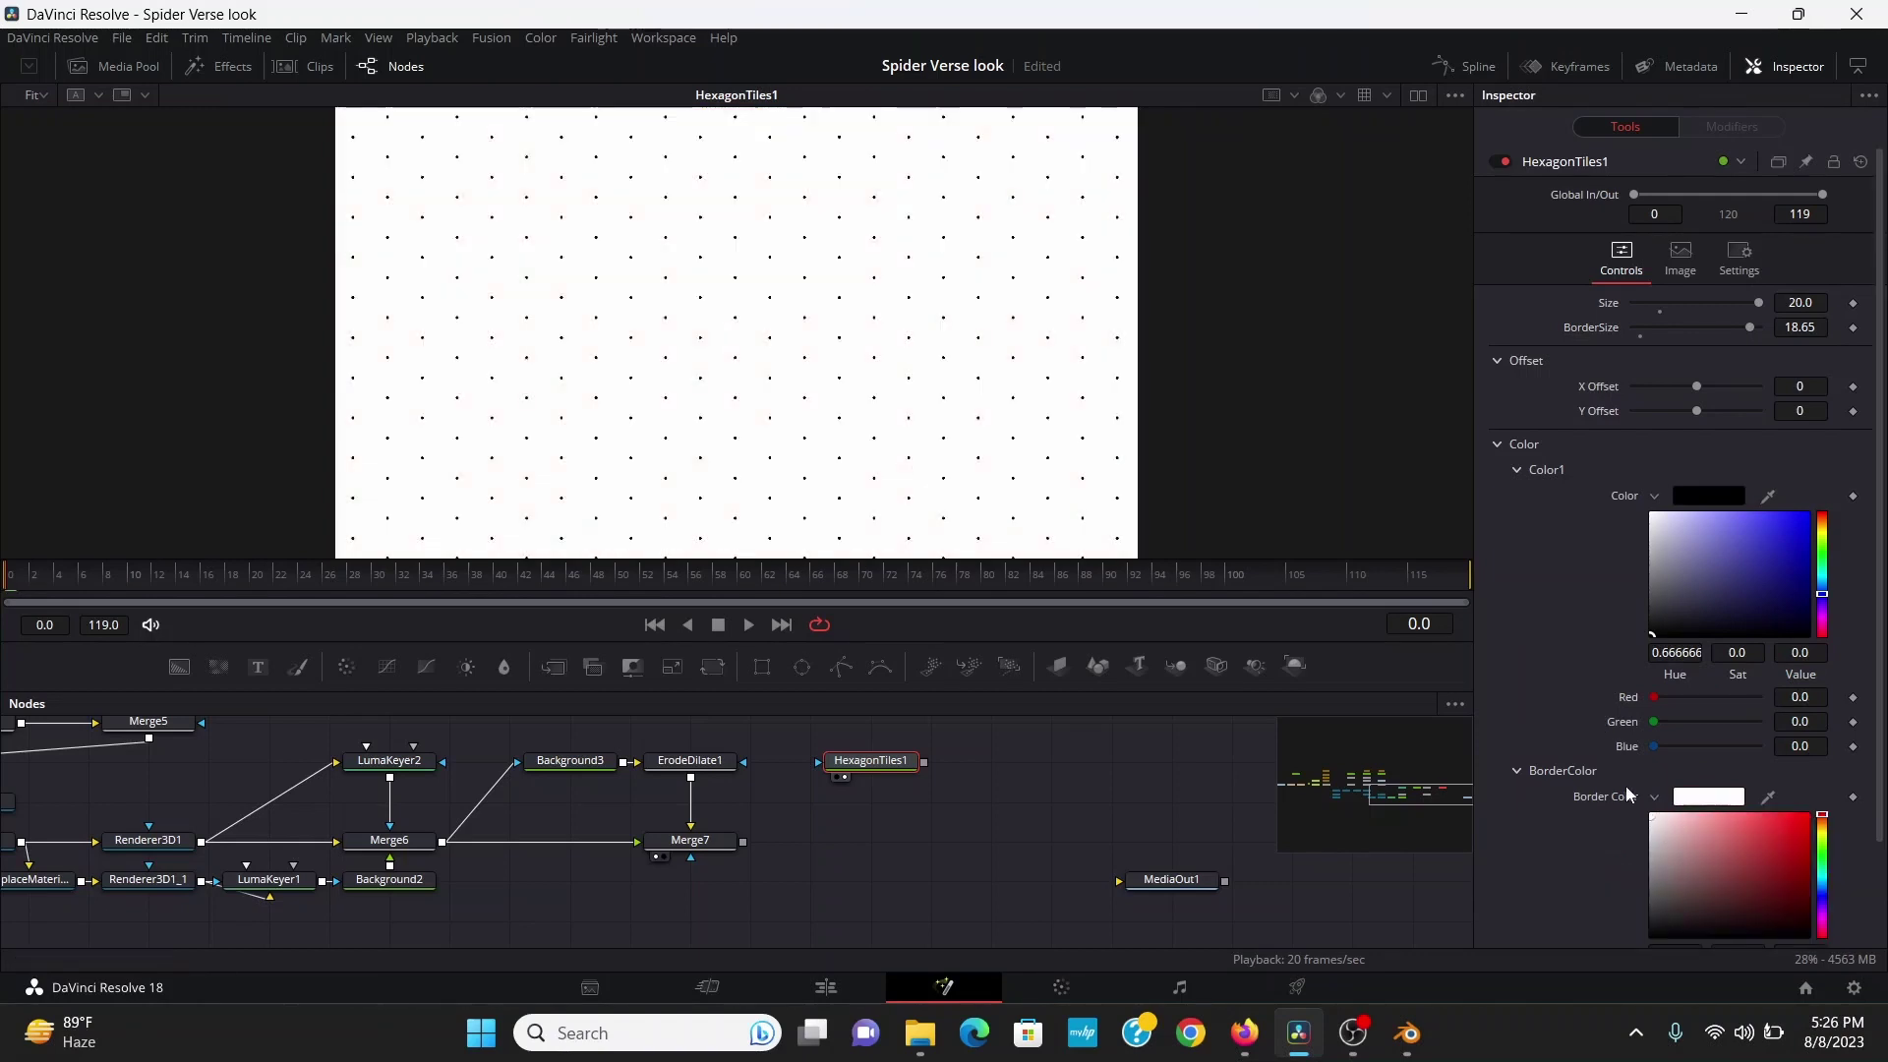
pyautogui.click(1802, 299)
pyautogui.write('0')
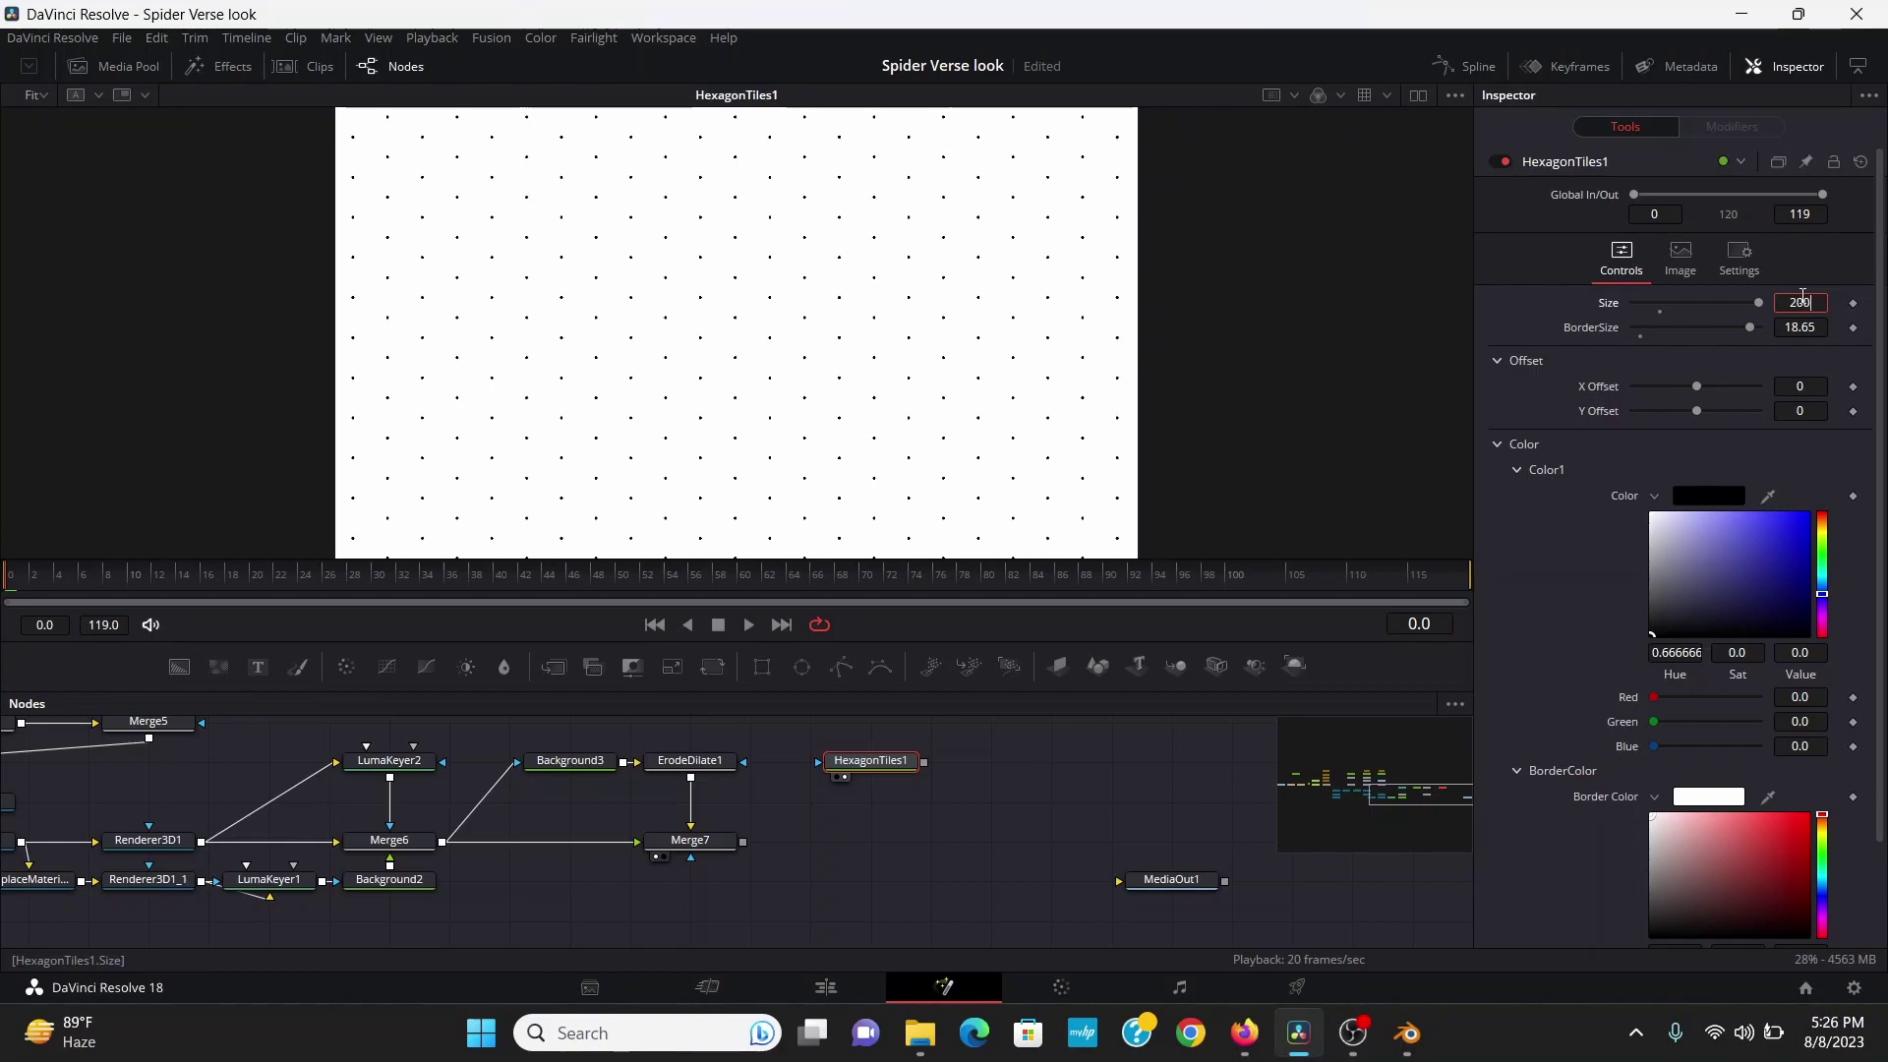
pyautogui.press('Tab')
pyautogui.moveTo(1749, 327); pyautogui.dragTo(1689, 339)
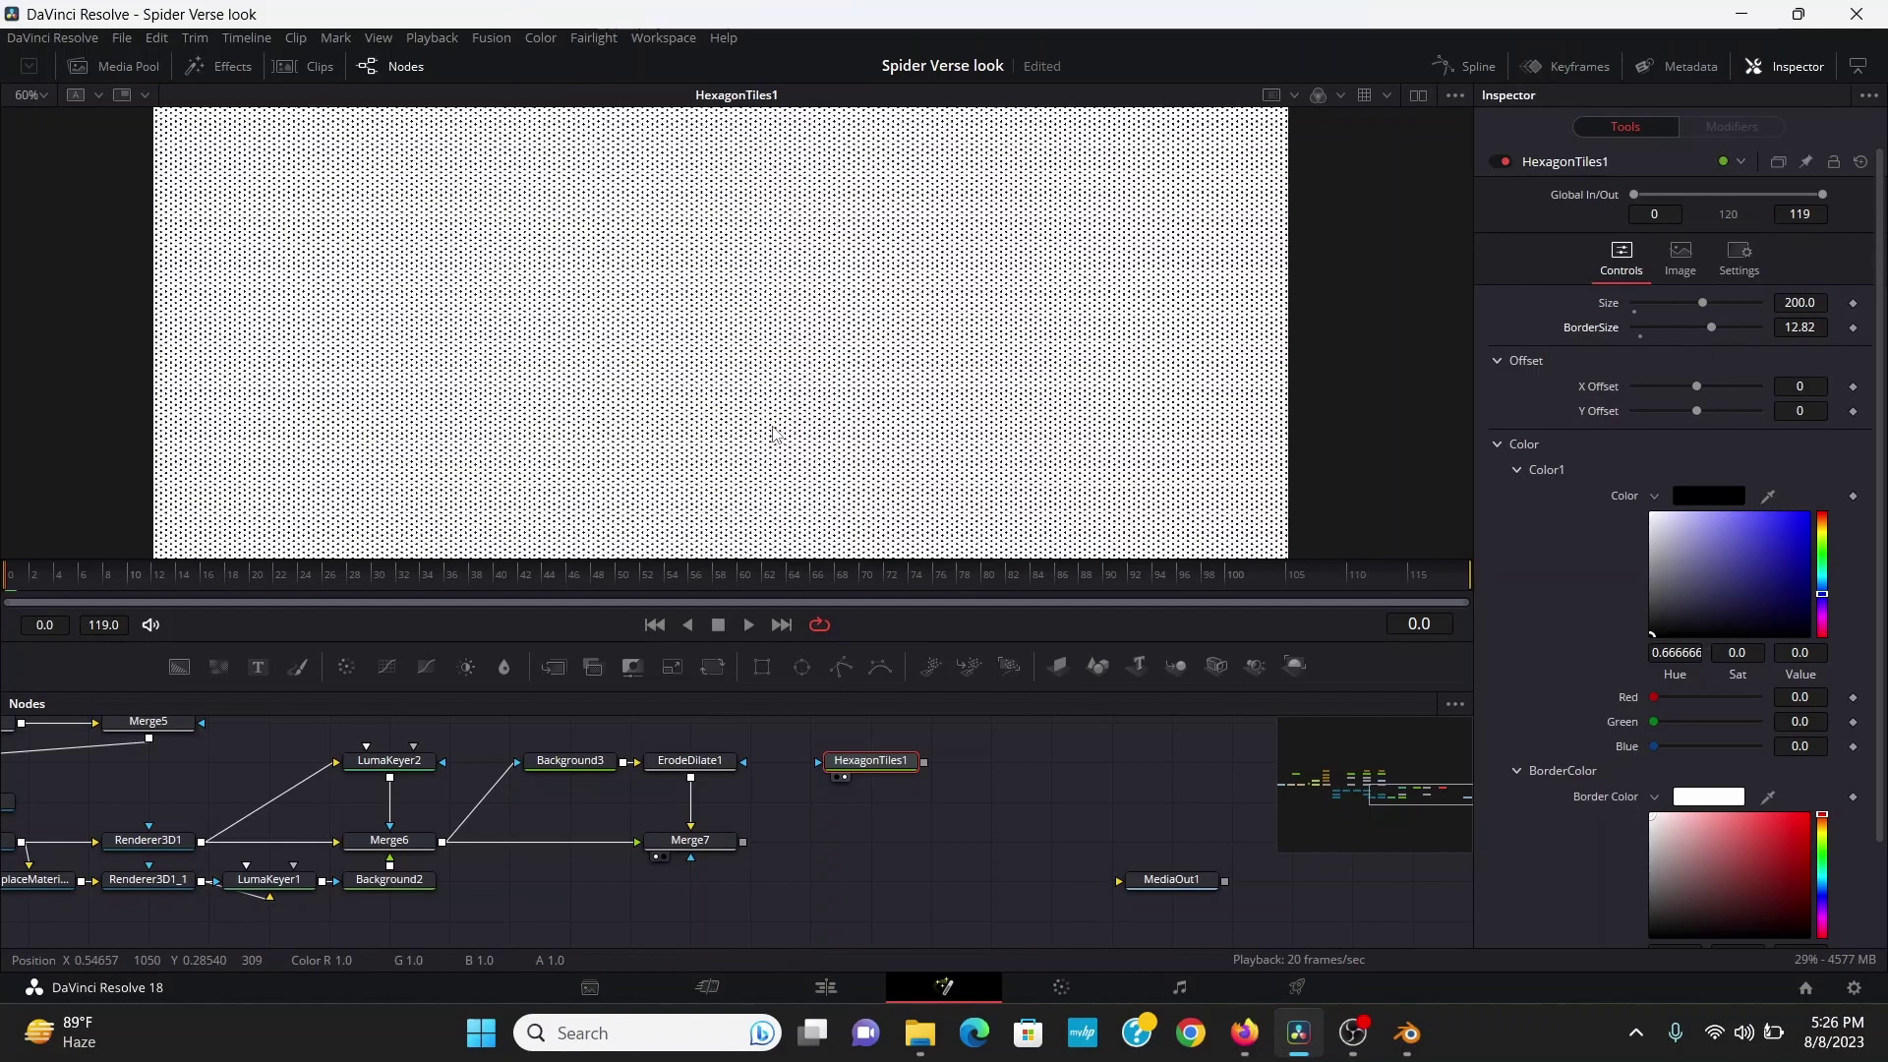
pyautogui.moveTo(924, 762); pyautogui.dragTo(742, 843)
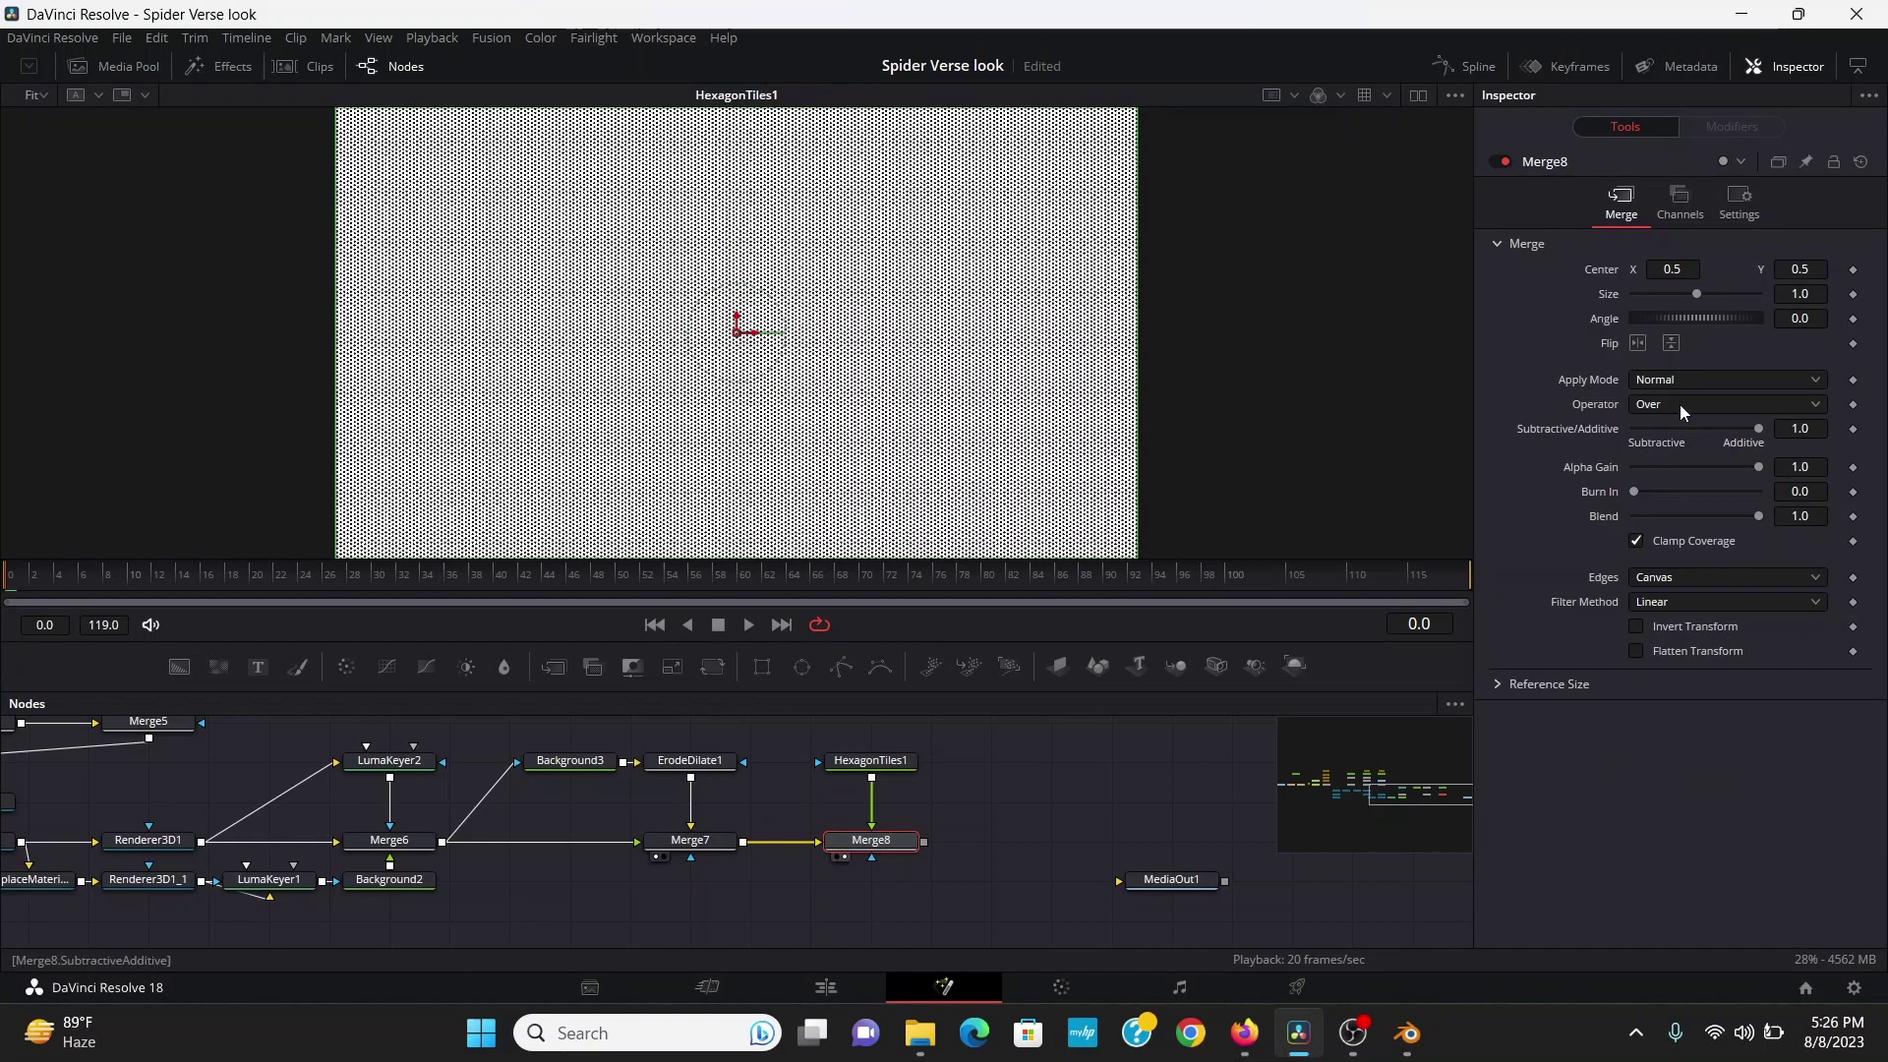
# Combine HexagonTiles1 with Merge7 in Merge8 using the Multiply apply mode
pyautogui.click(1675, 379)
pyautogui.click(1660, 499)
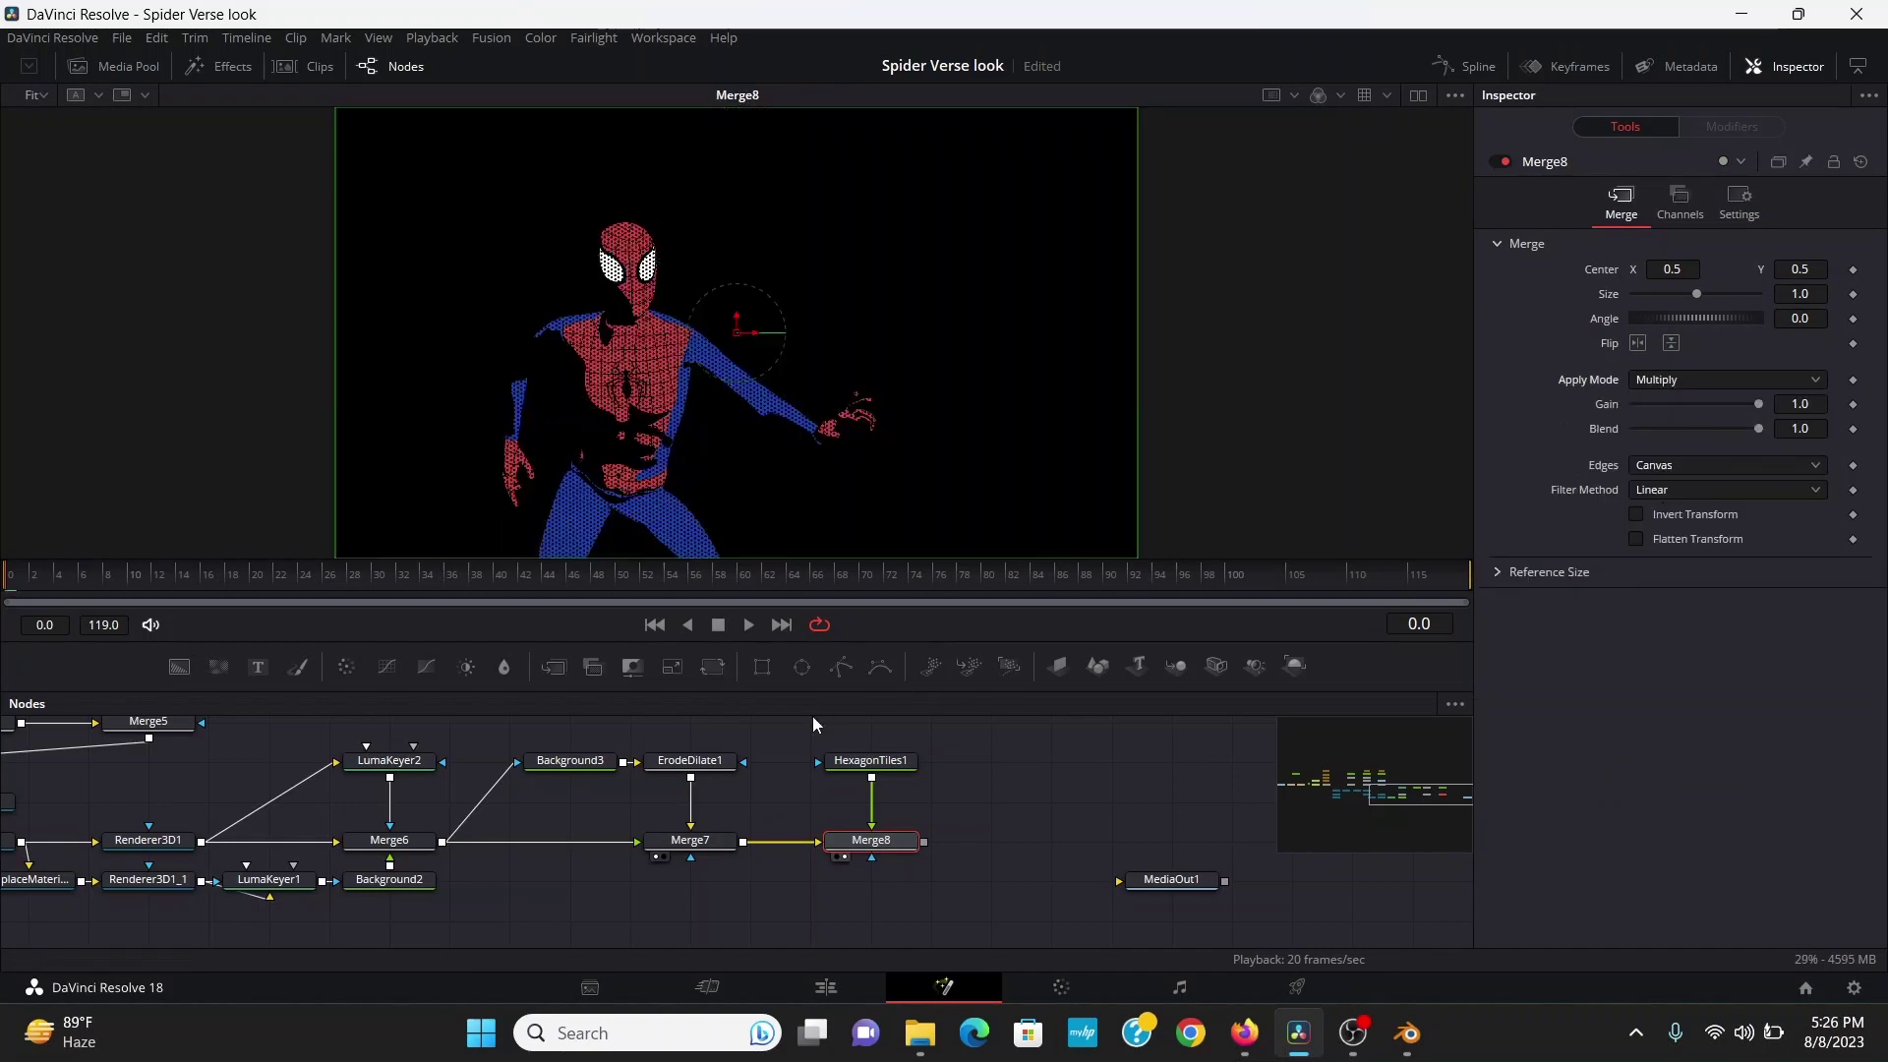
pyautogui.moveTo(743, 842); pyautogui.dragTo(871, 854)
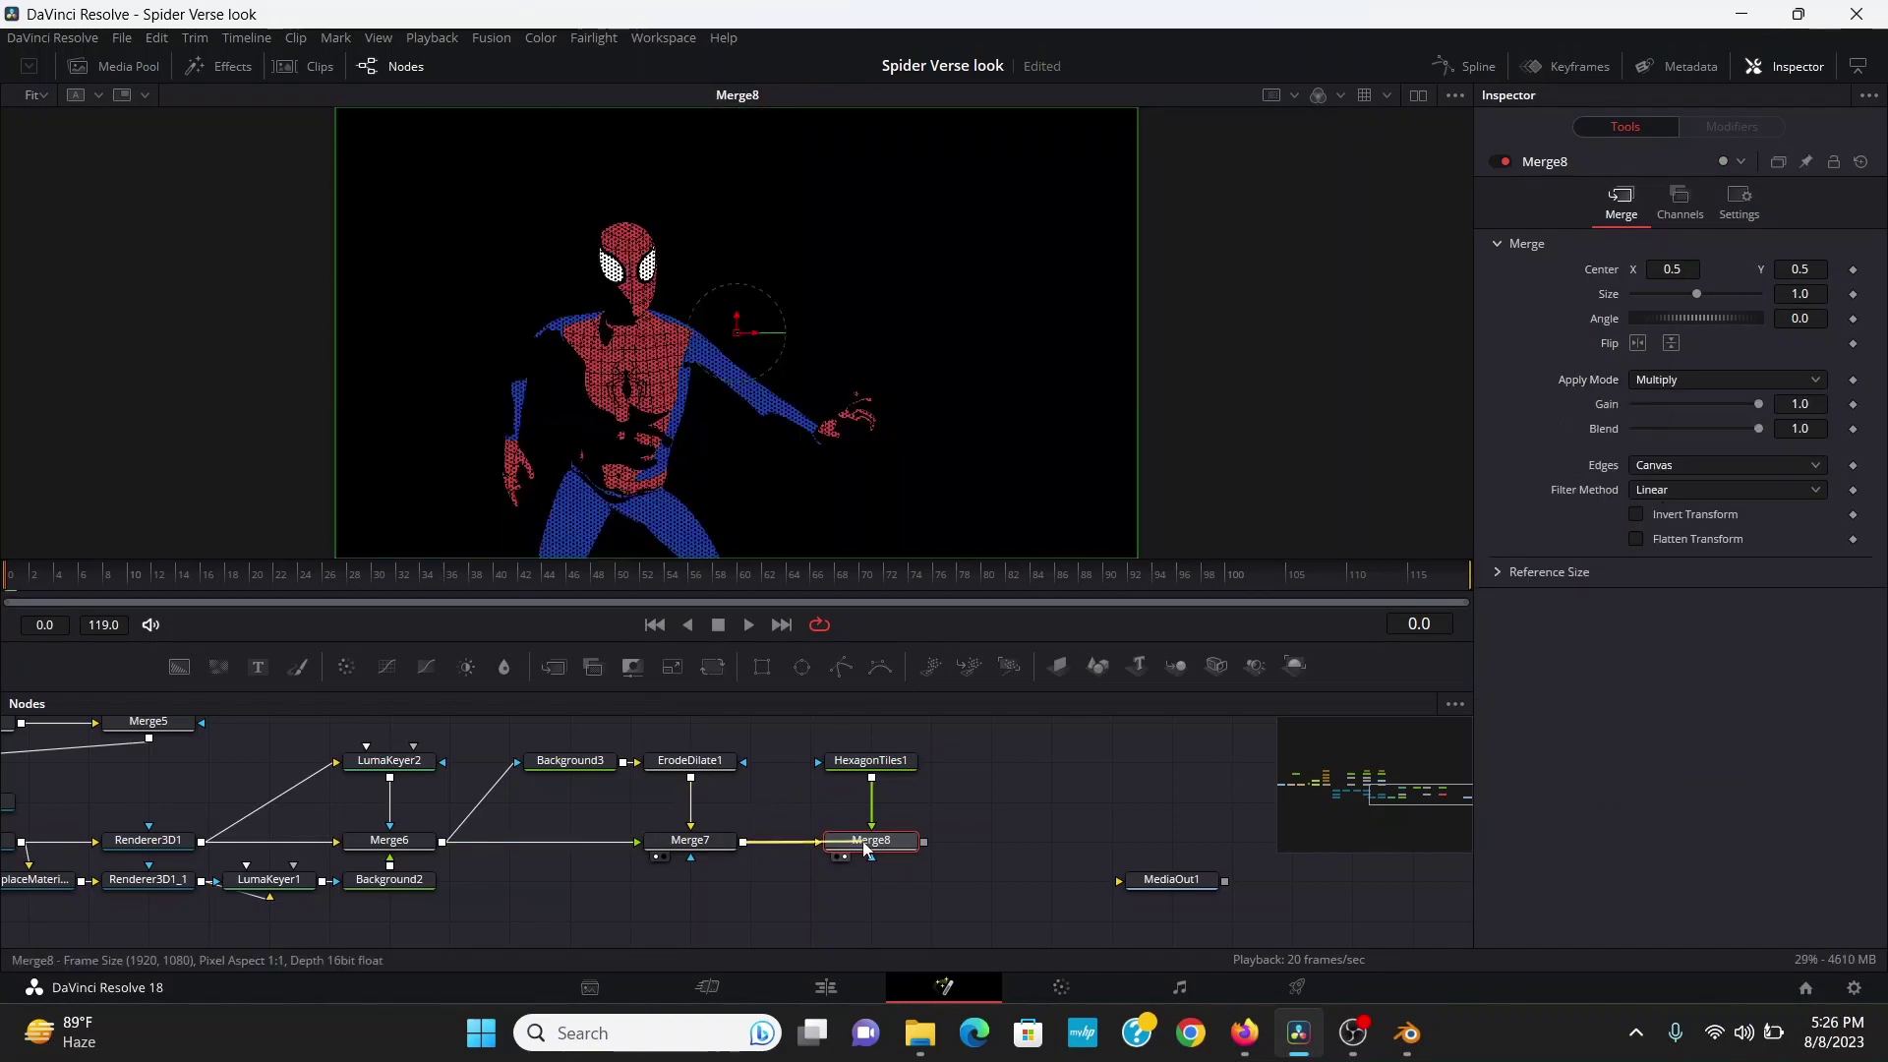
pyautogui.scroll(2, 627, 377)
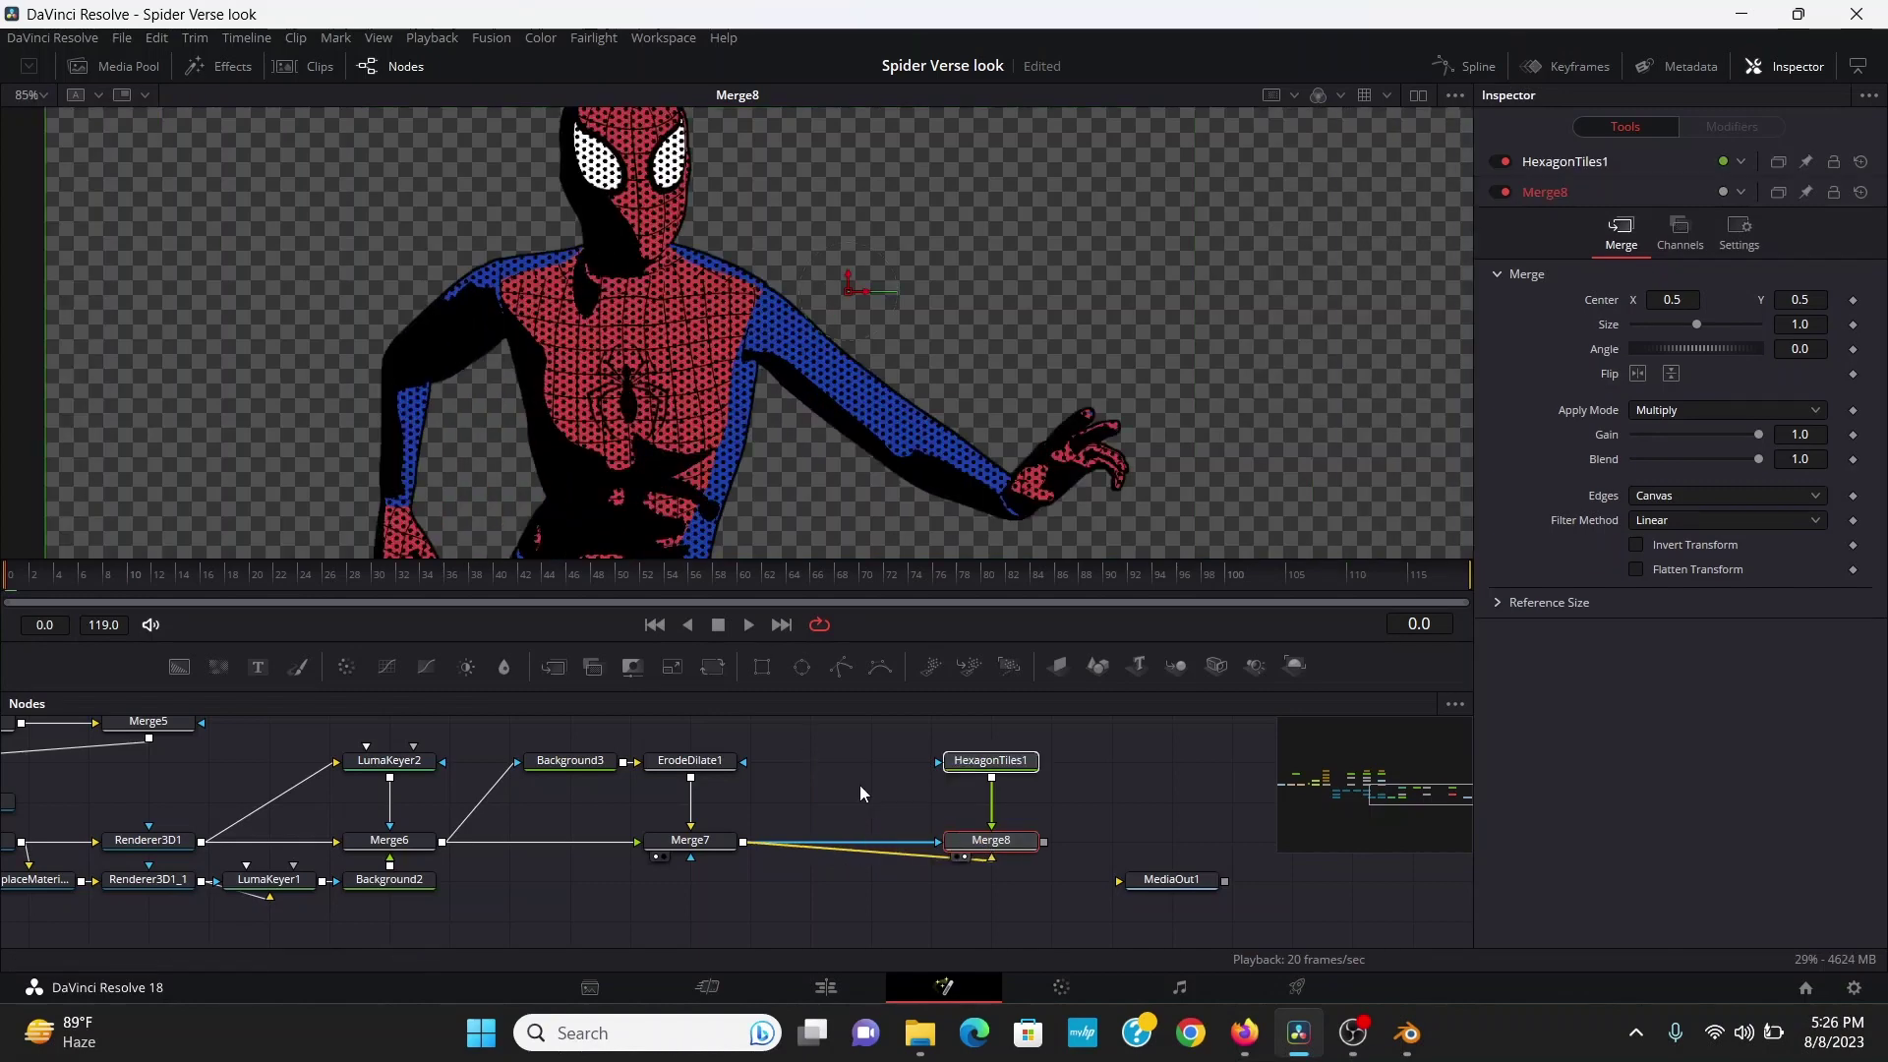
pyautogui.click(859, 784)
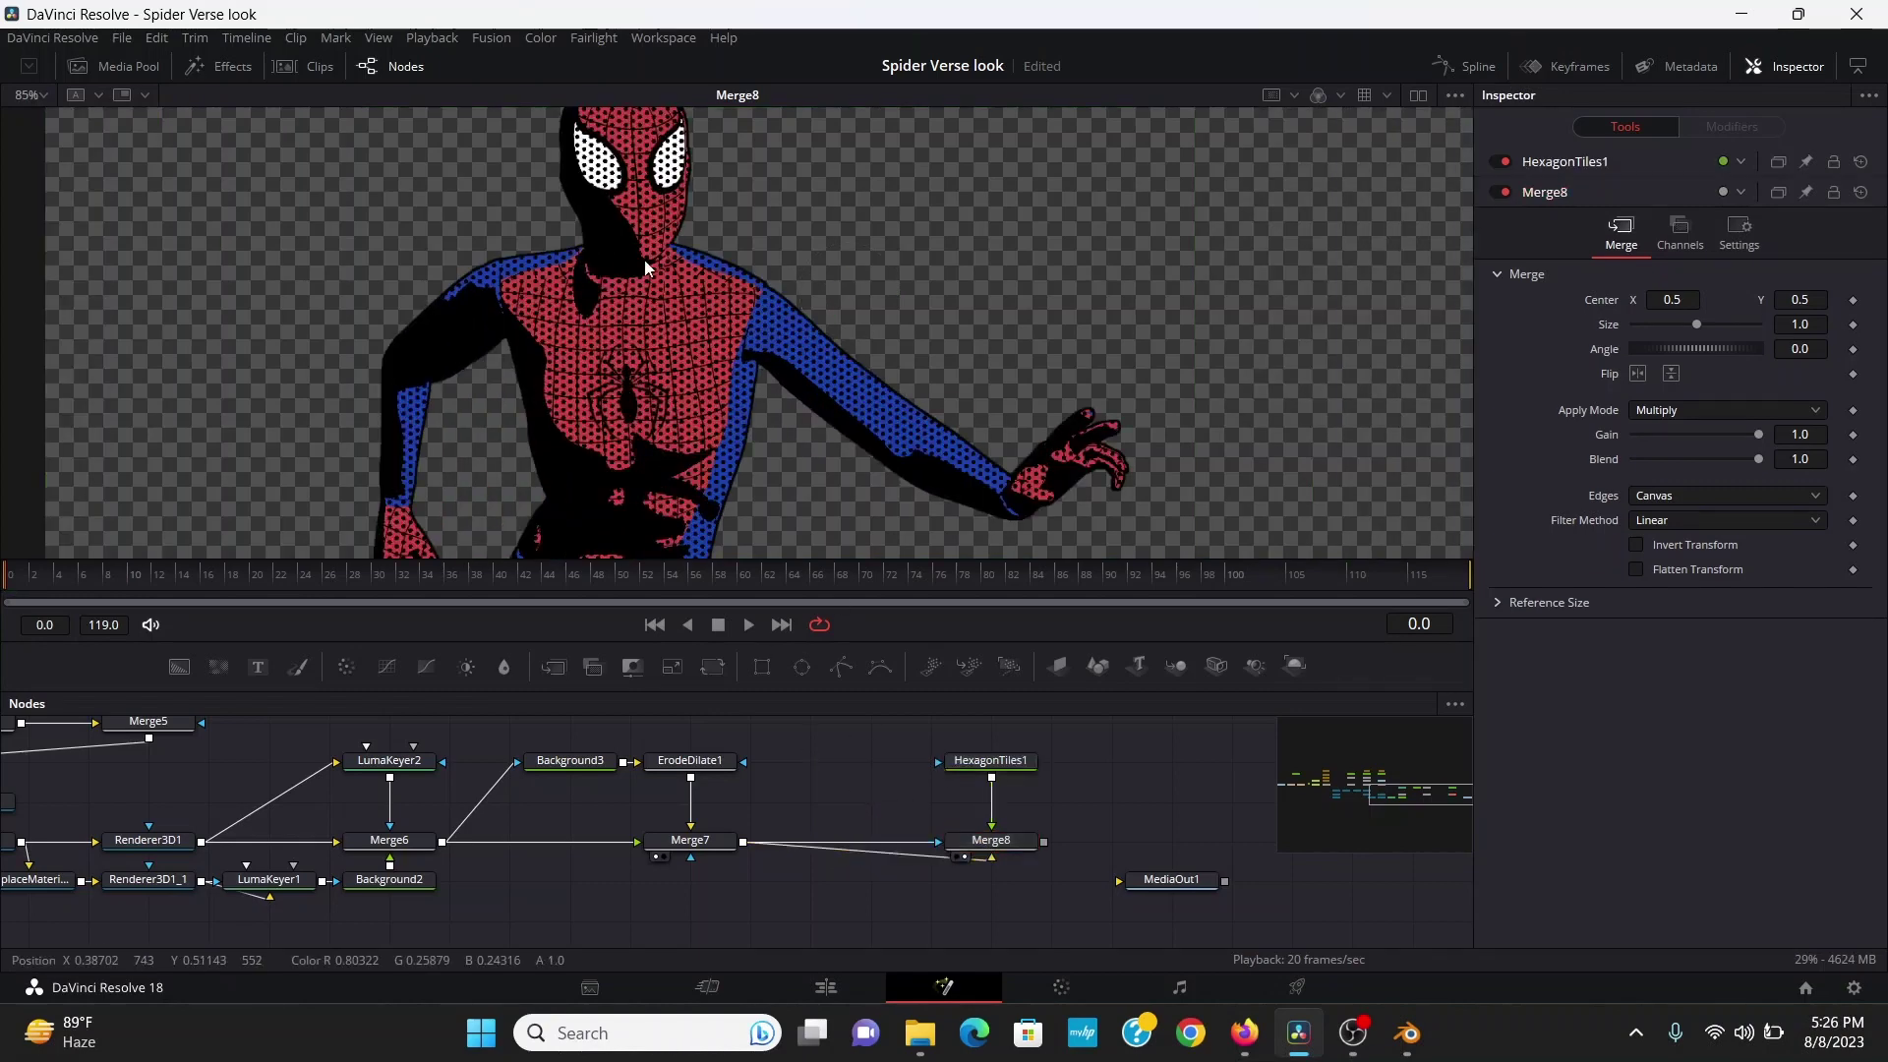
pyautogui.moveTo(632, 250); pyautogui.dragTo(659, 285)
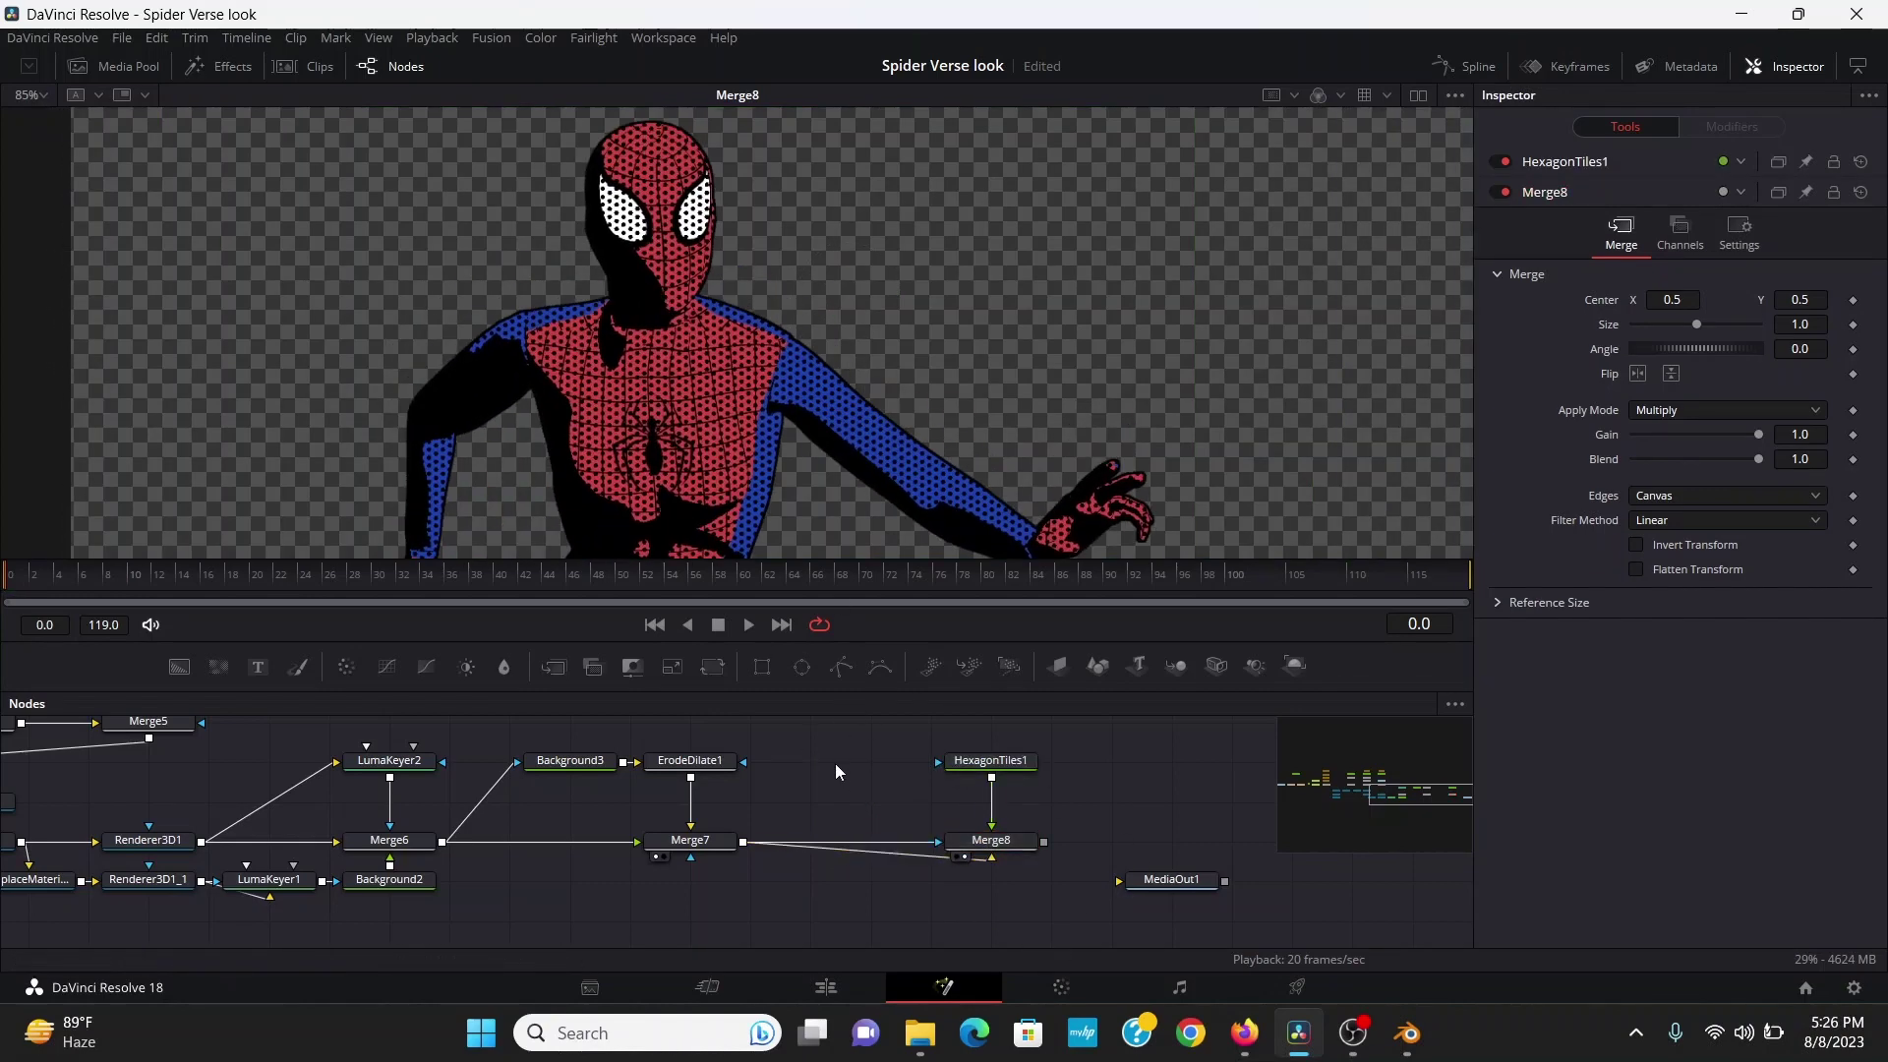
# Add a LumaKeyer3 node fed from the outlined Spider-Man in Merge7
pyautogui.hotkey('shift', 'space')
pyautogui.write('luma')
pyautogui.press('Return')
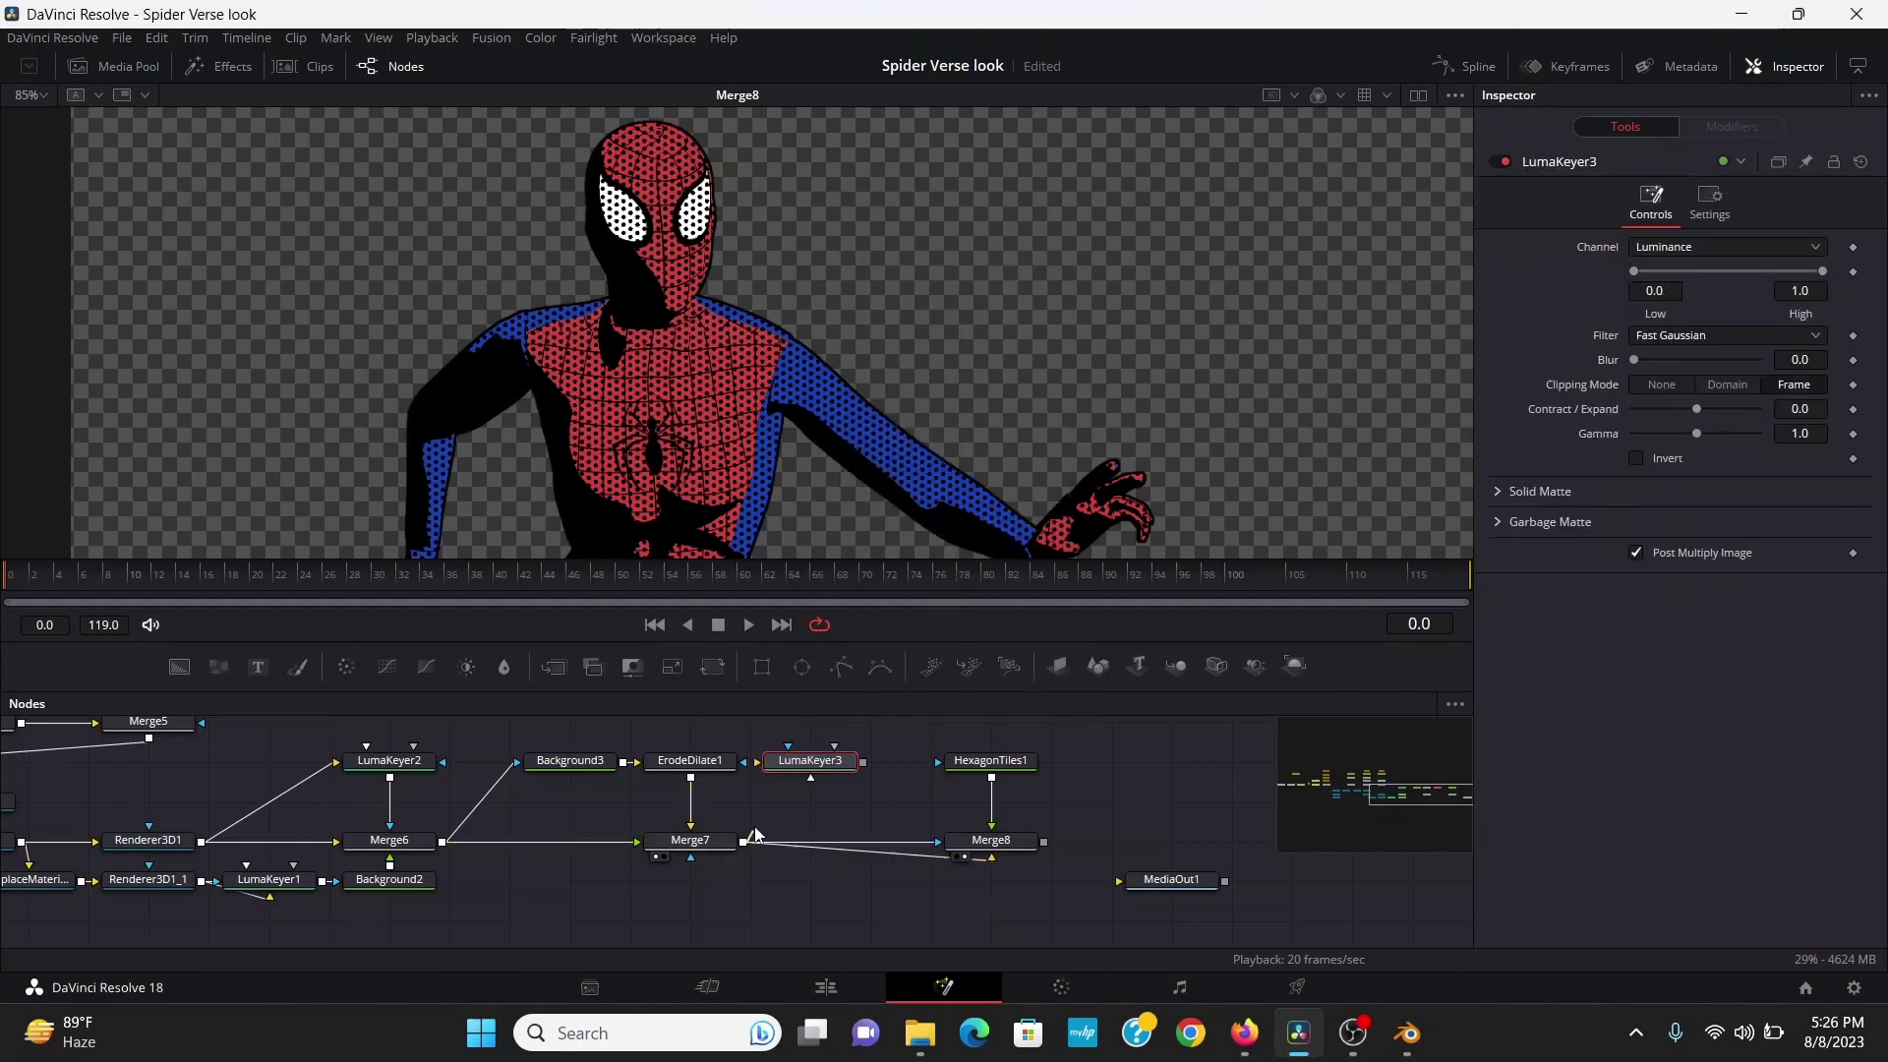
pyautogui.moveTo(742, 842); pyautogui.dragTo(942, 761)
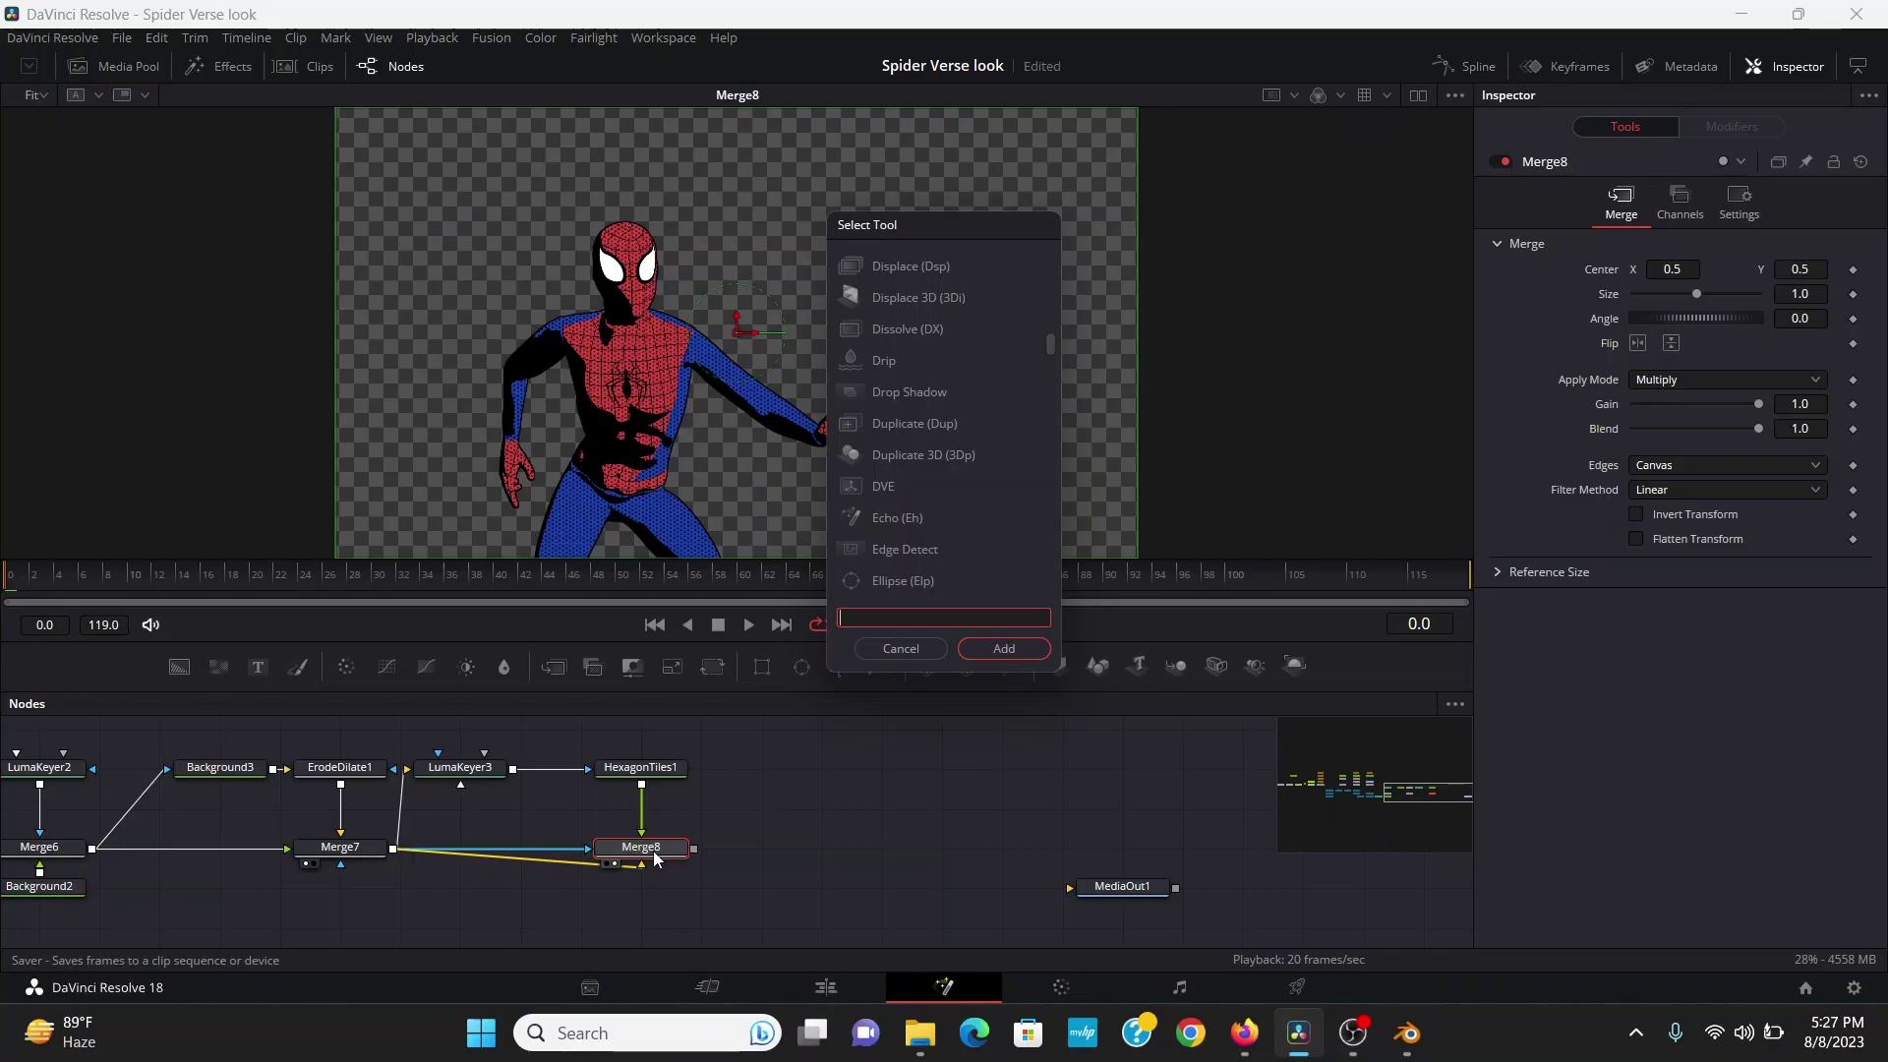
# Add a StopMotion node after Merge8 with Frame Repeat set to 2
pyautogui.write('stop')
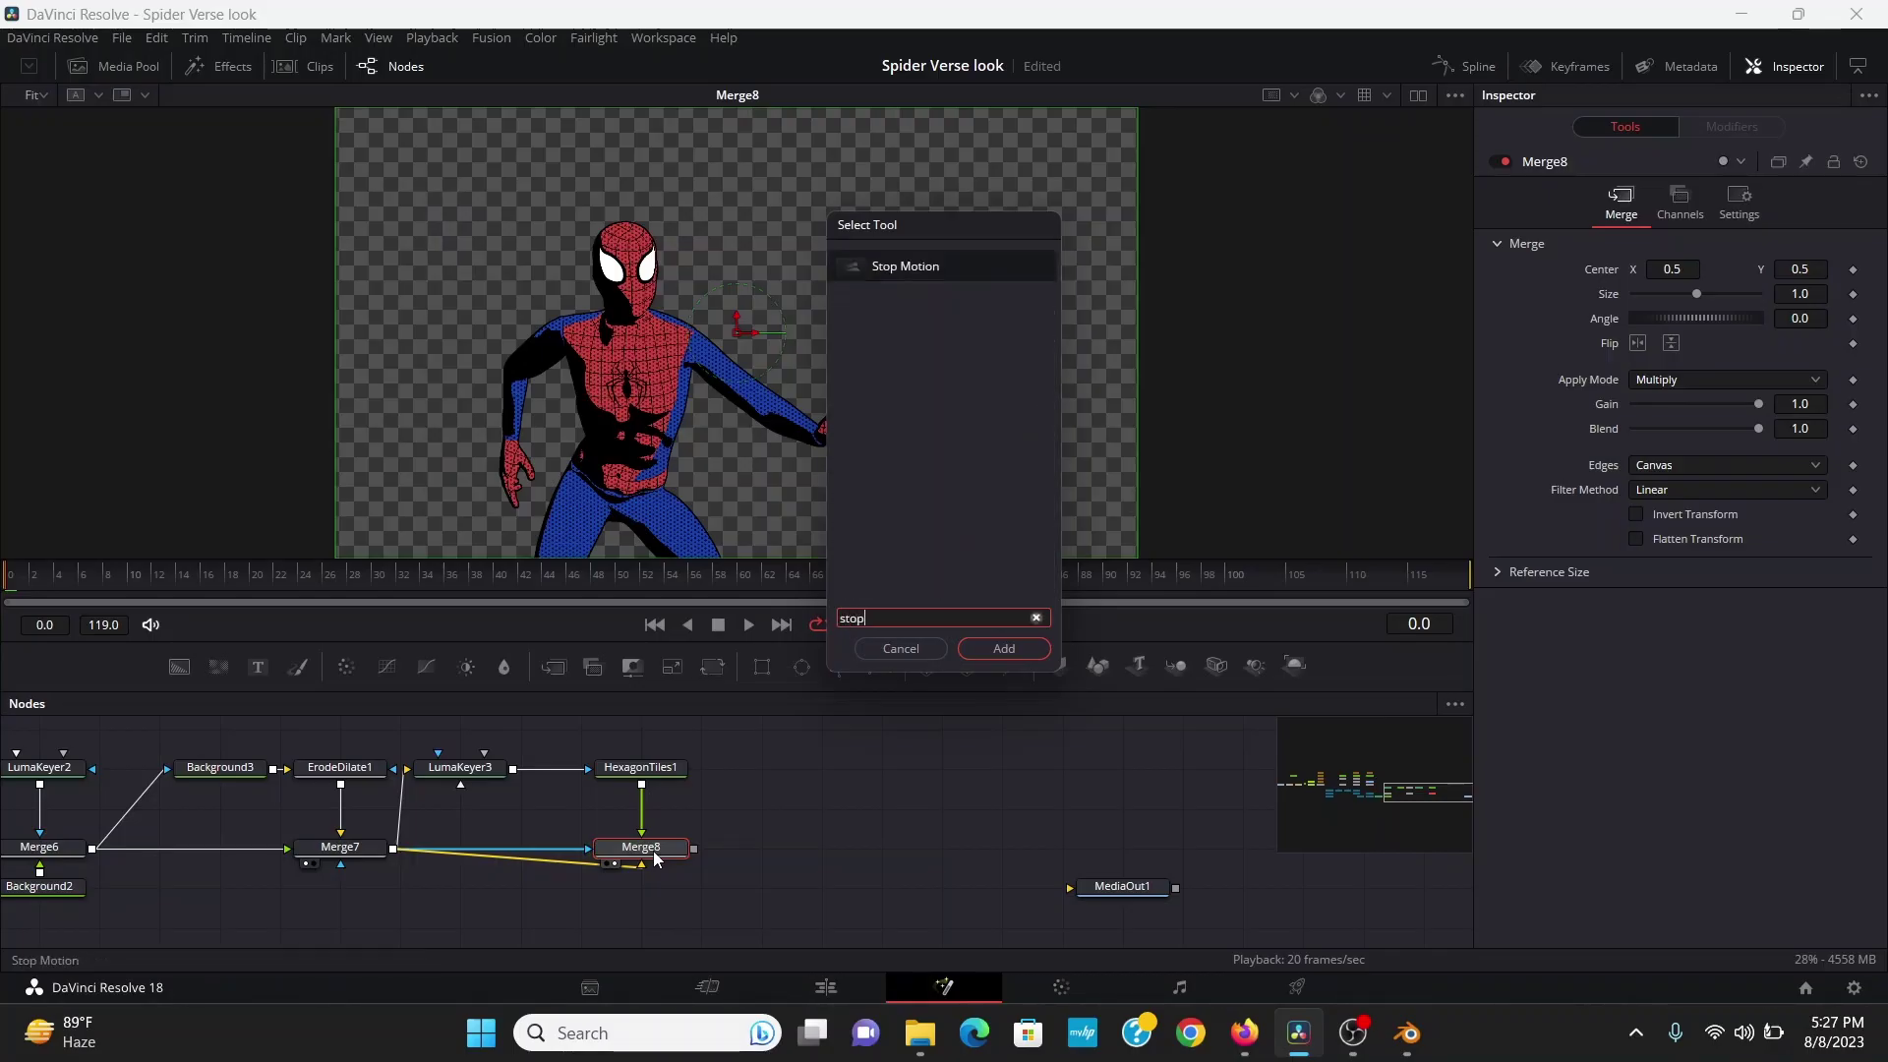
pyautogui.press('Return')
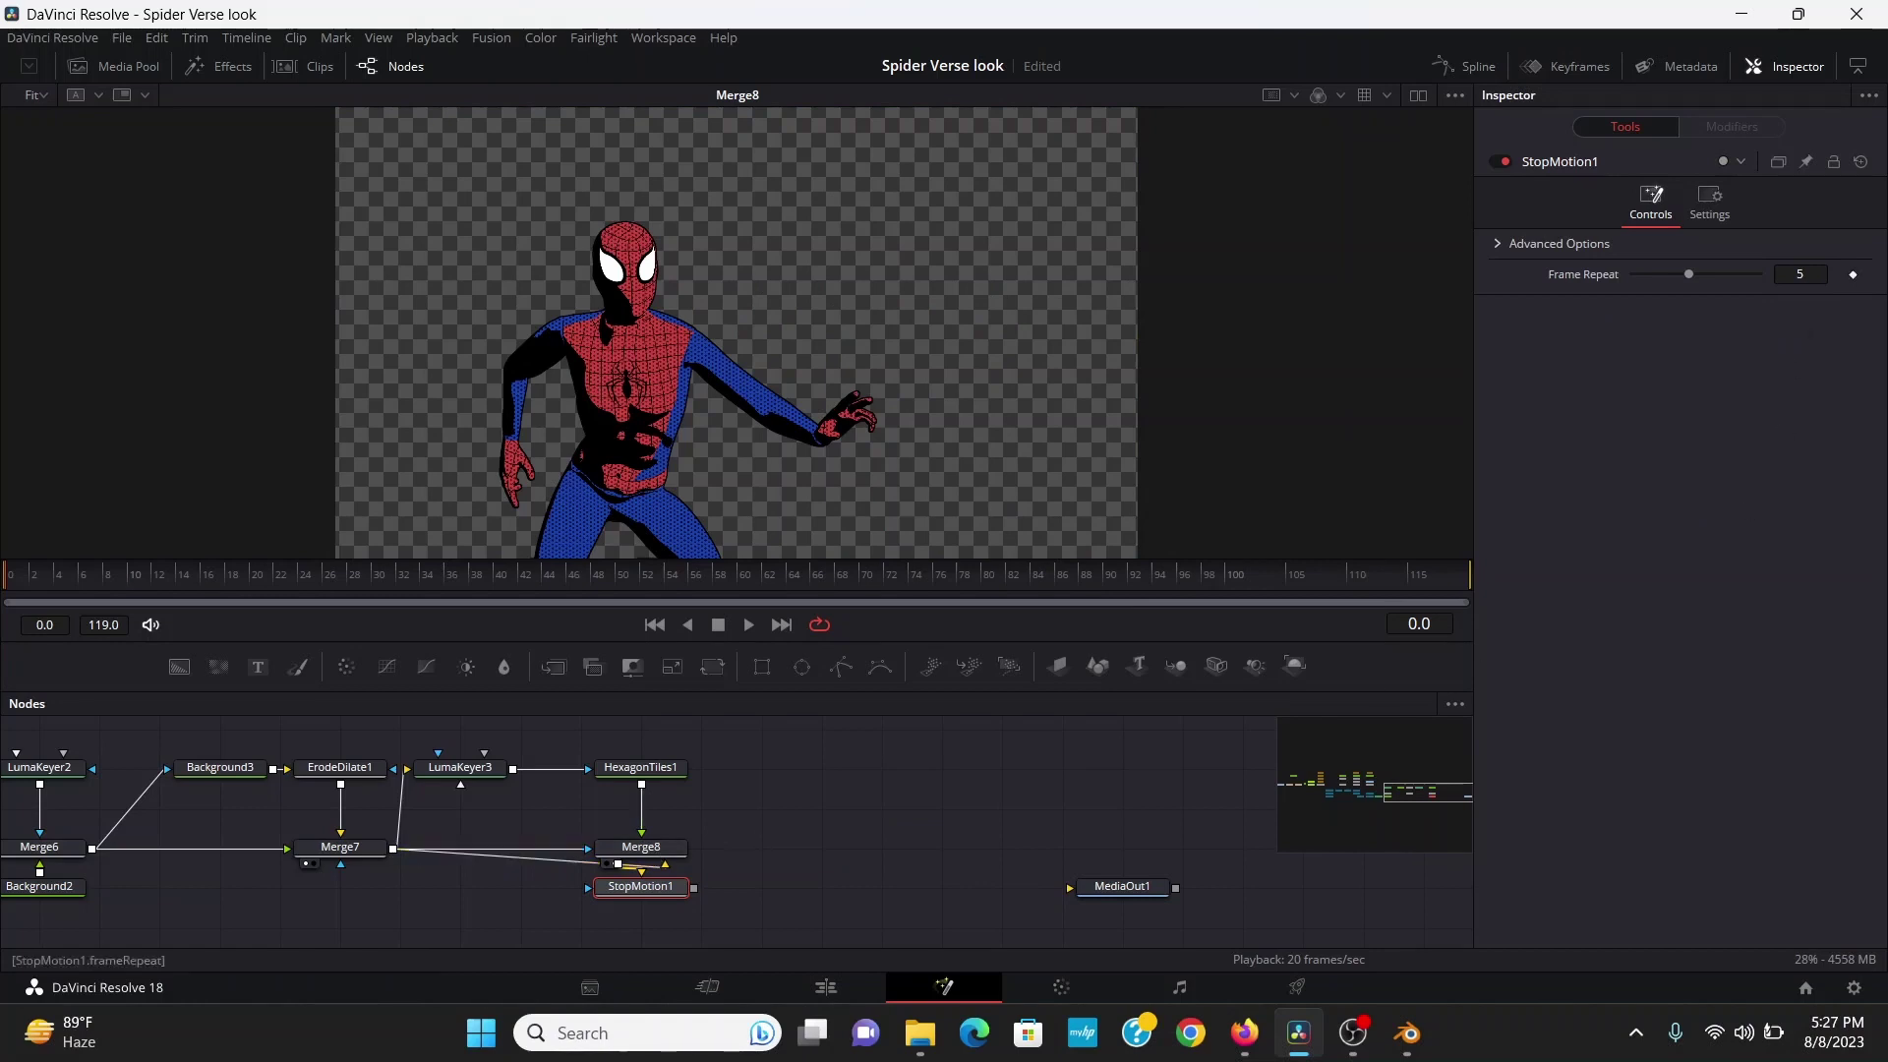
pyautogui.click(1804, 274)
pyautogui.write('2')
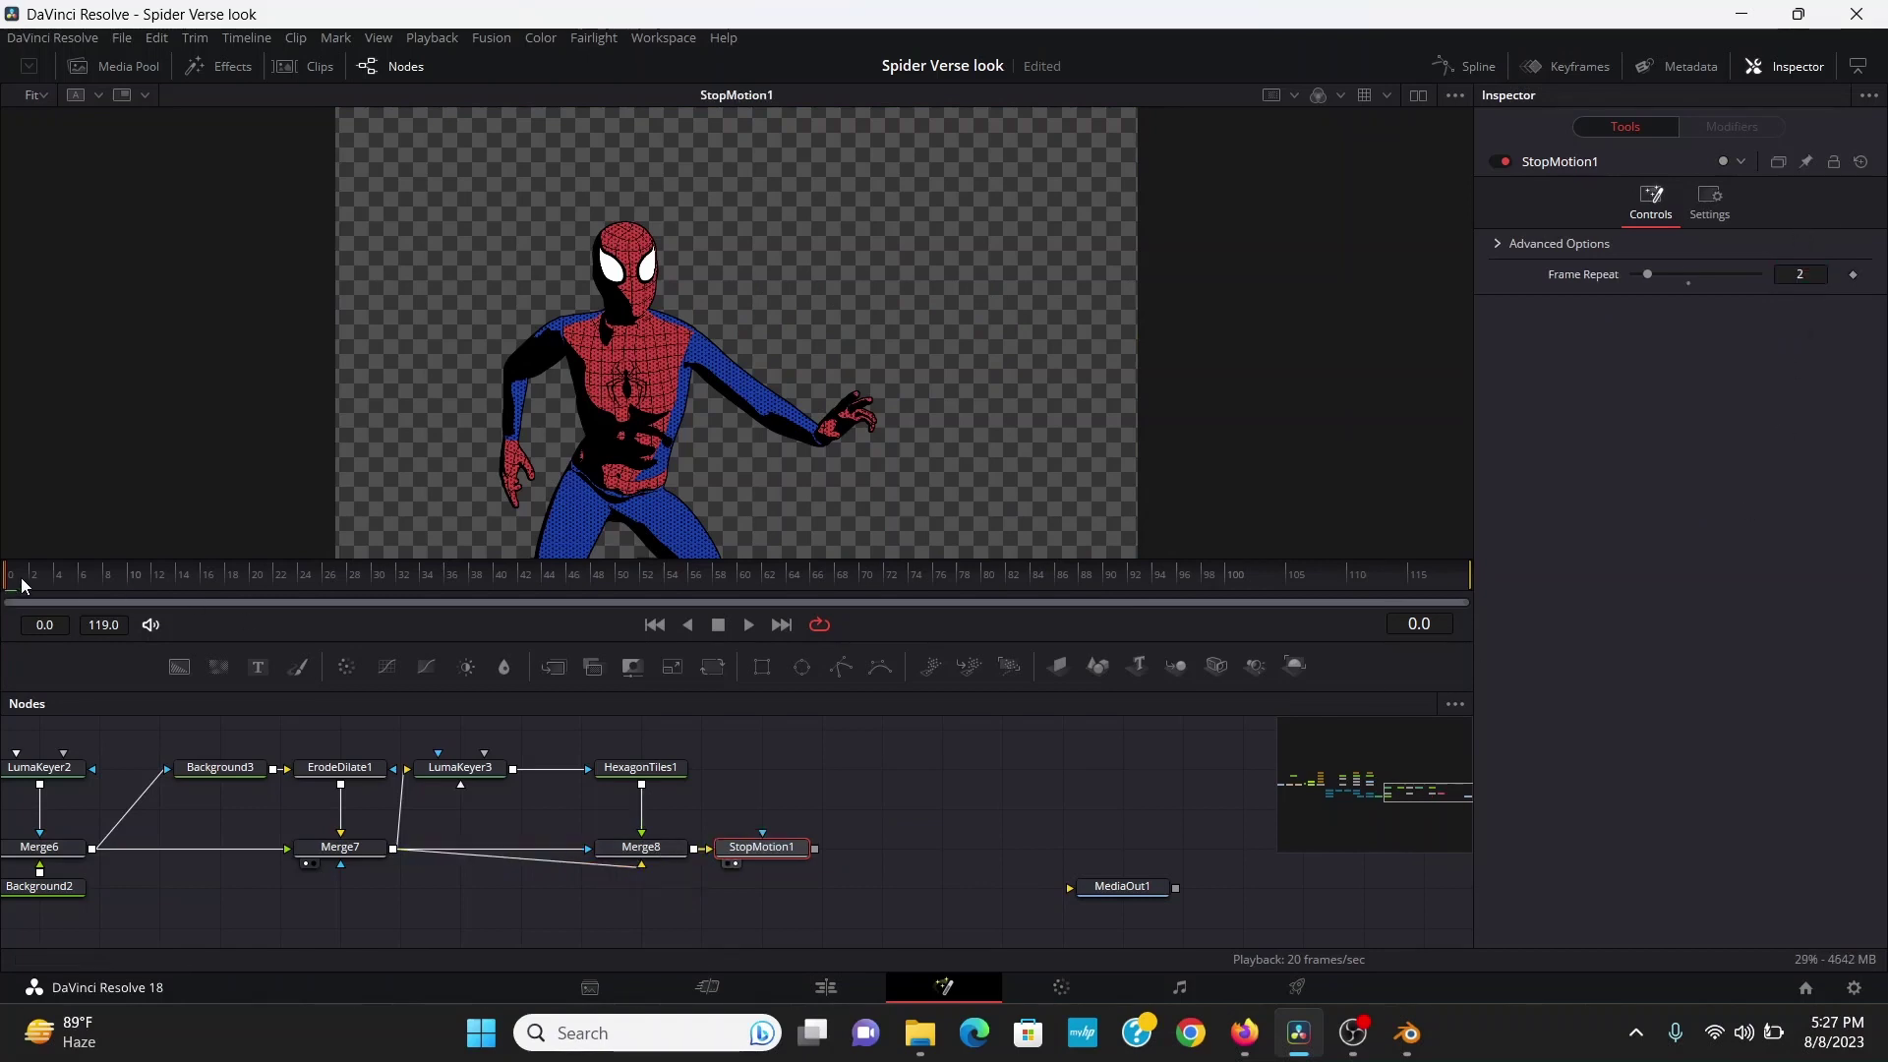
# Move the playhead to frame 2, check Project Settings without changes, and show the Effects library
pyautogui.click(34, 580)
pyautogui.click(1853, 986)
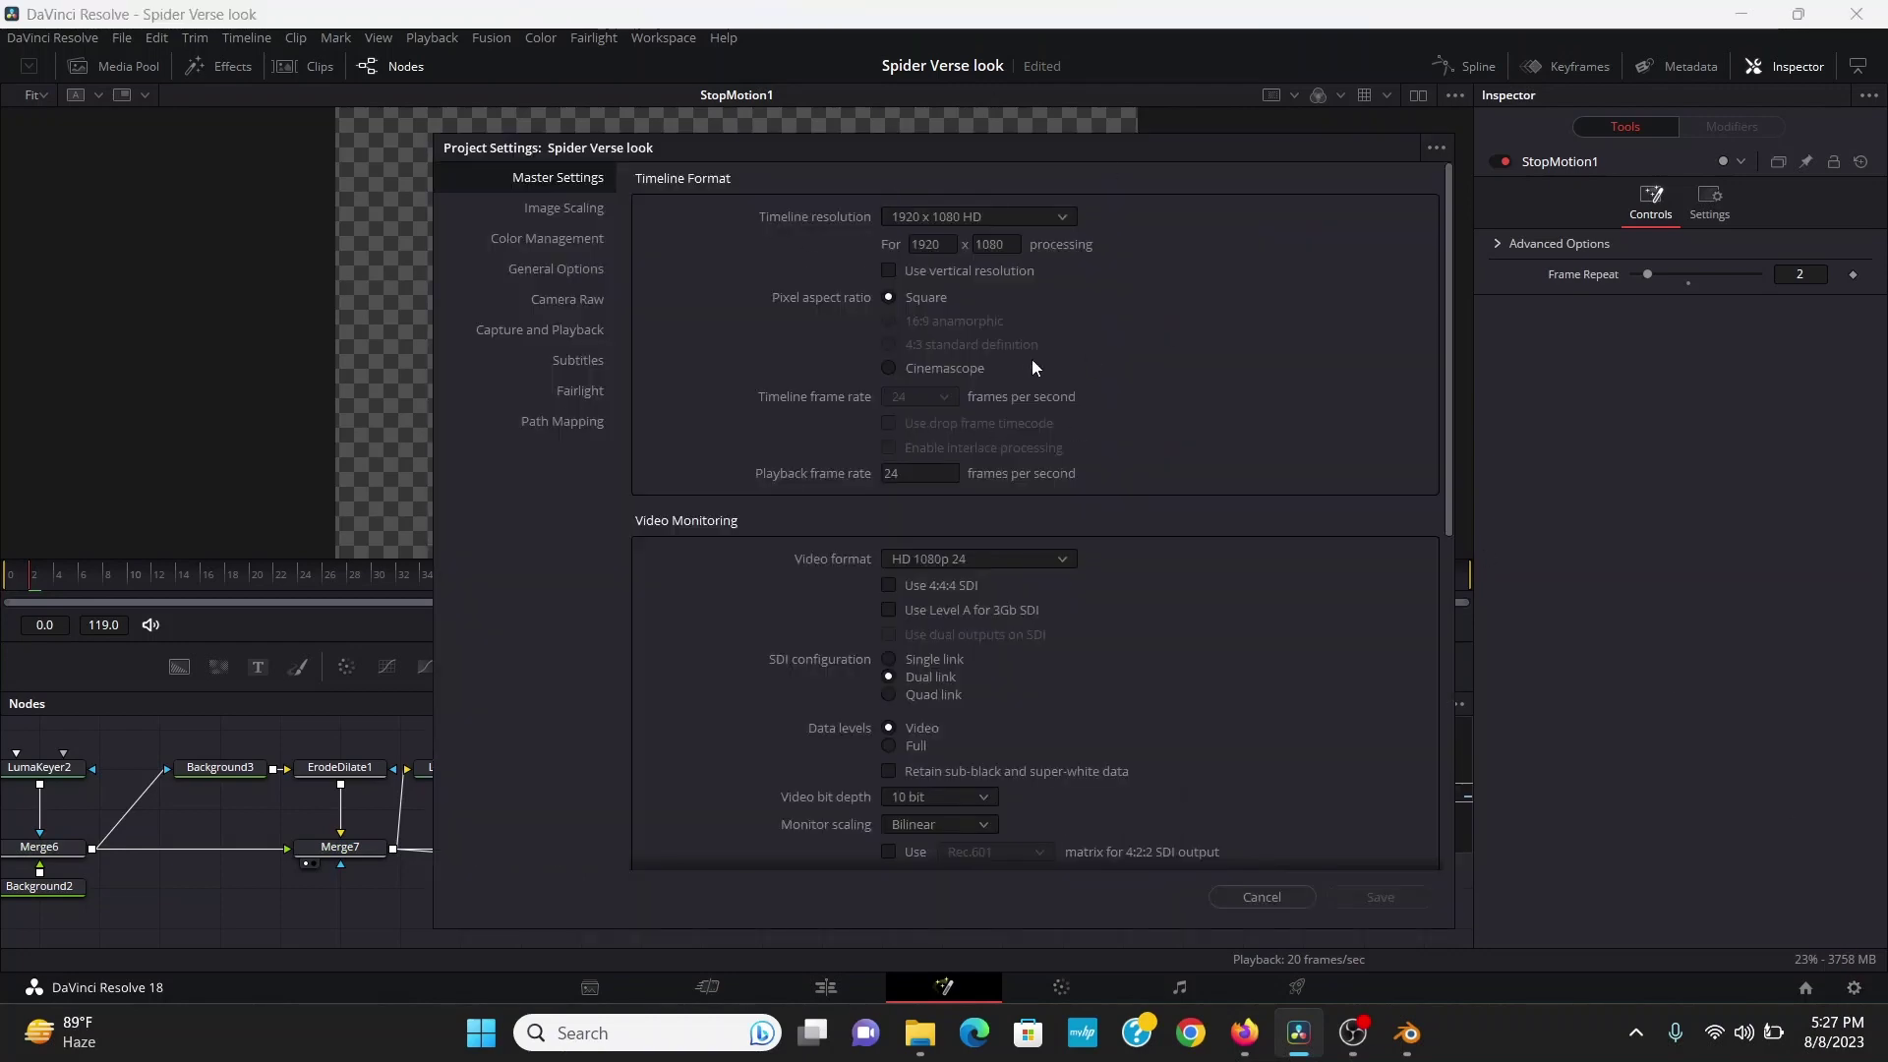
pyautogui.click(1262, 887)
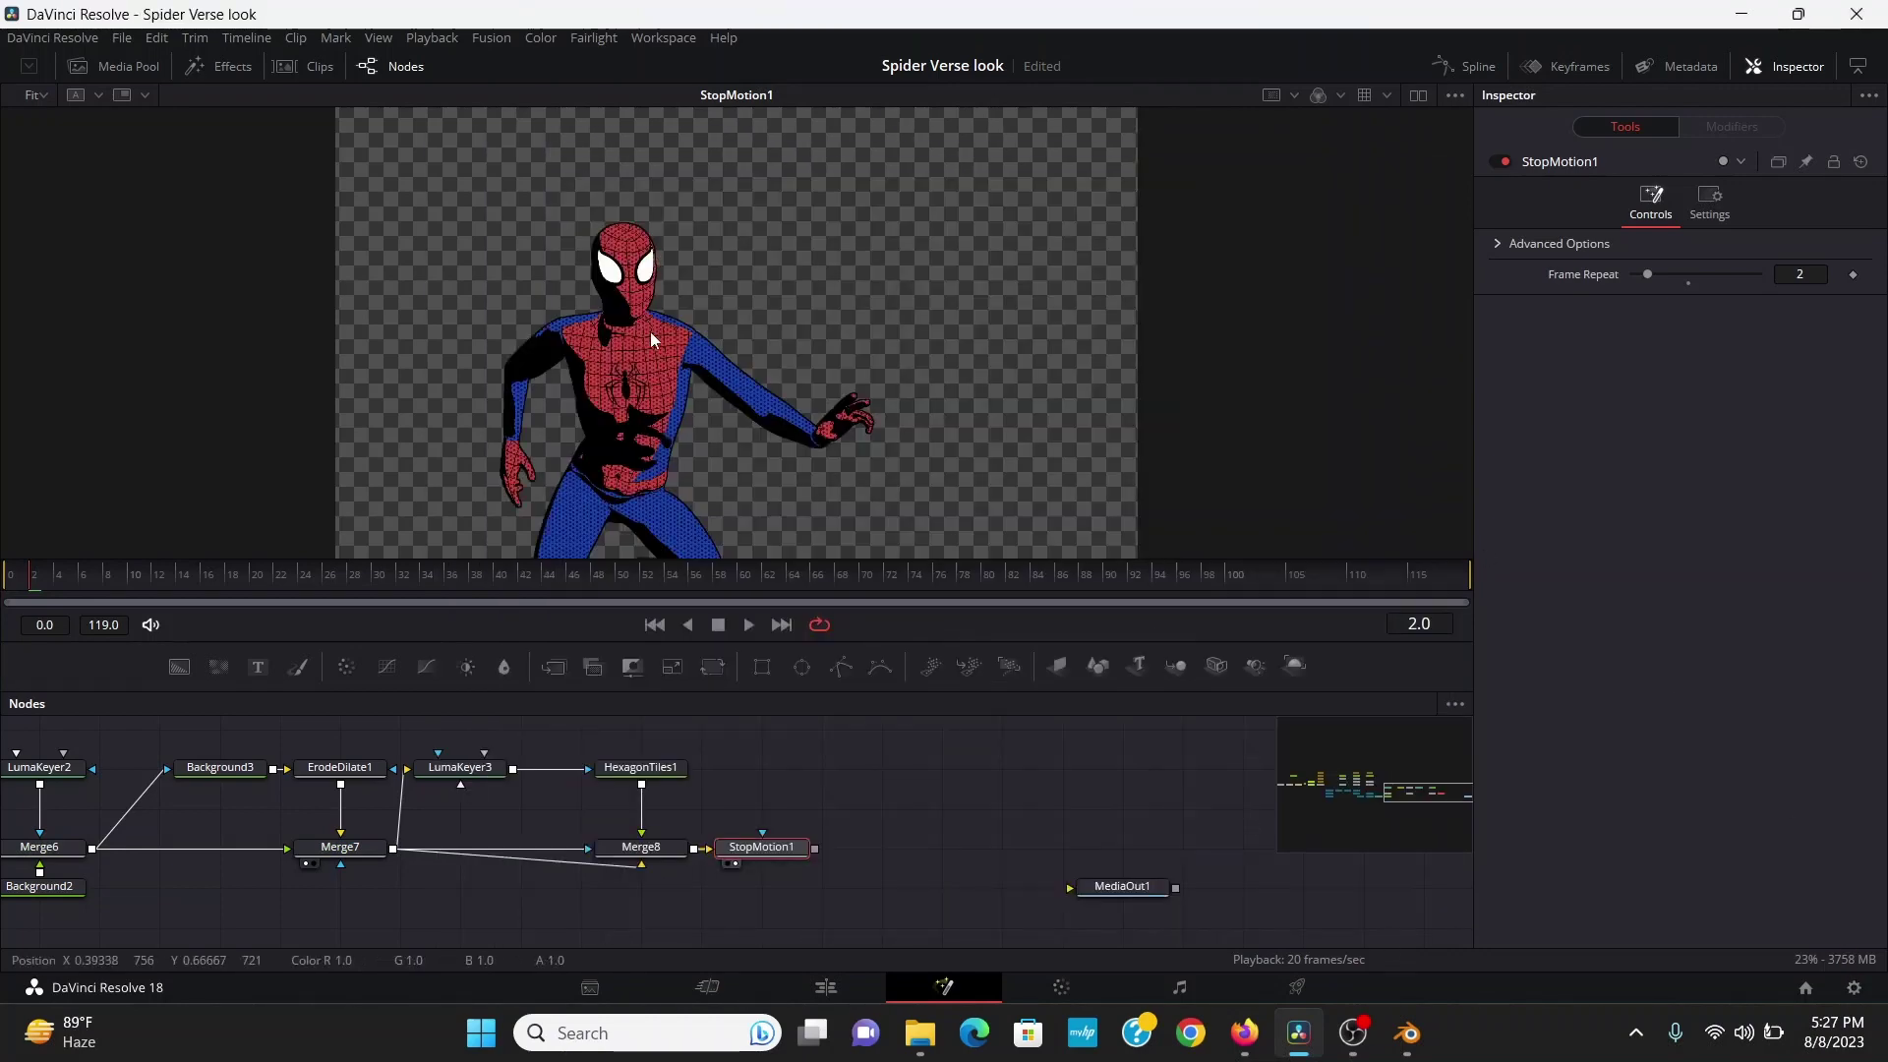
pyautogui.scroll(1, 622, 310)
pyautogui.moveTo(1042, 887); pyautogui.dragTo(1088, 828)
pyautogui.click(218, 66)
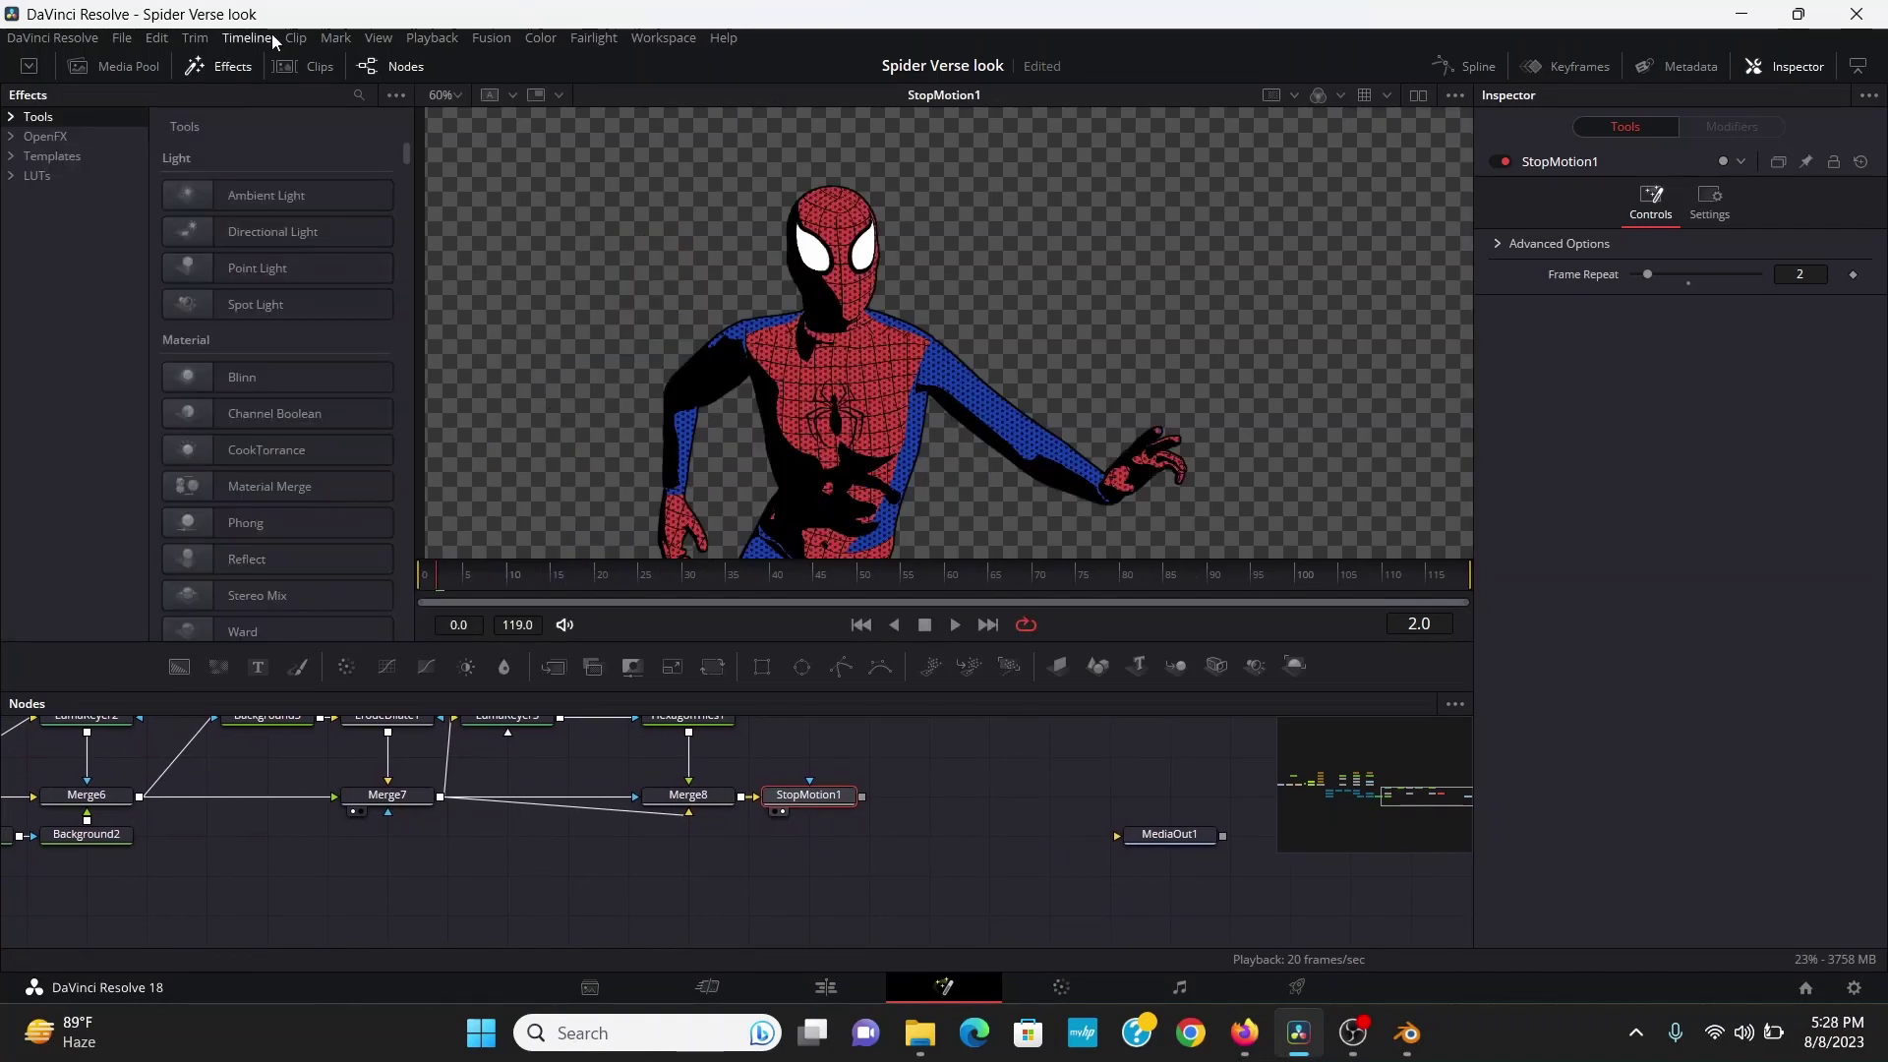
# Bring the Paper generator from Templates > Edit > Generators into the node graph
pyautogui.click(10, 156)
pyautogui.click(28, 174)
pyautogui.click(73, 216)
pyautogui.moveTo(275, 263); pyautogui.dragTo(757, 887)
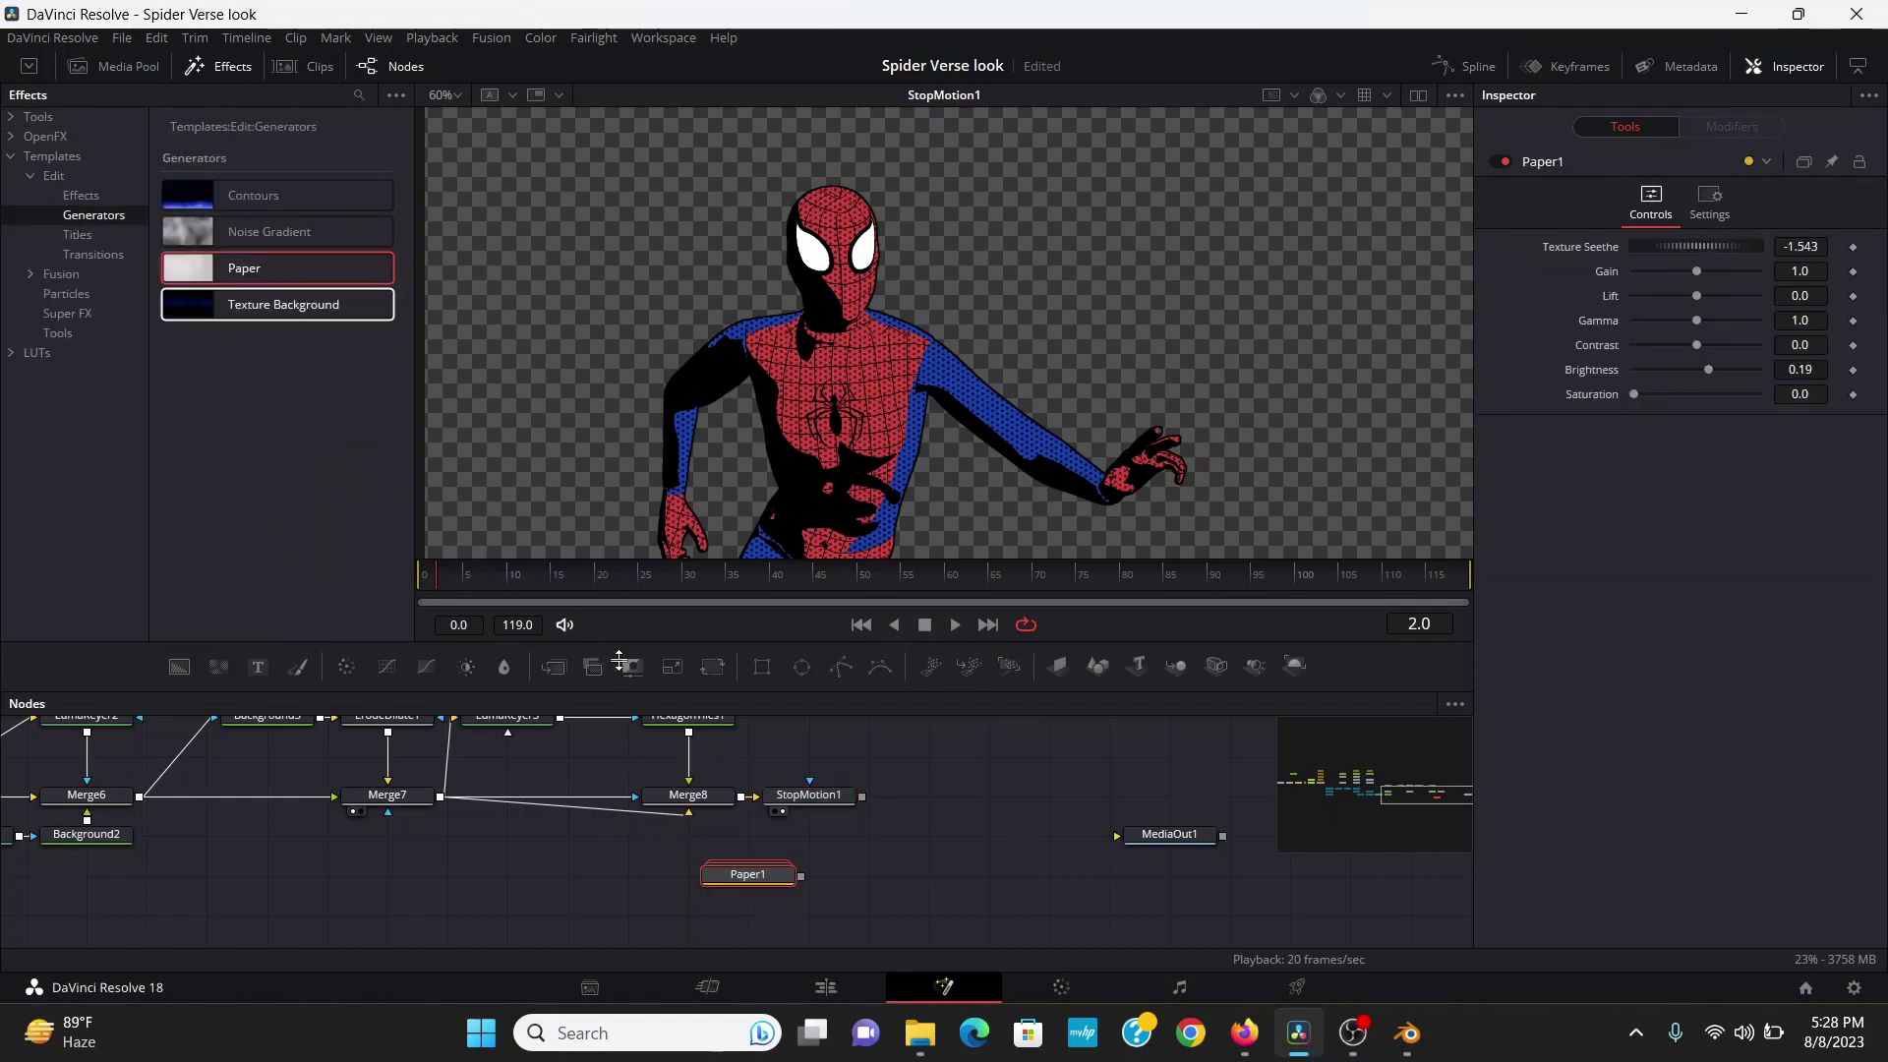
pyautogui.click(218, 66)
pyautogui.press('1')
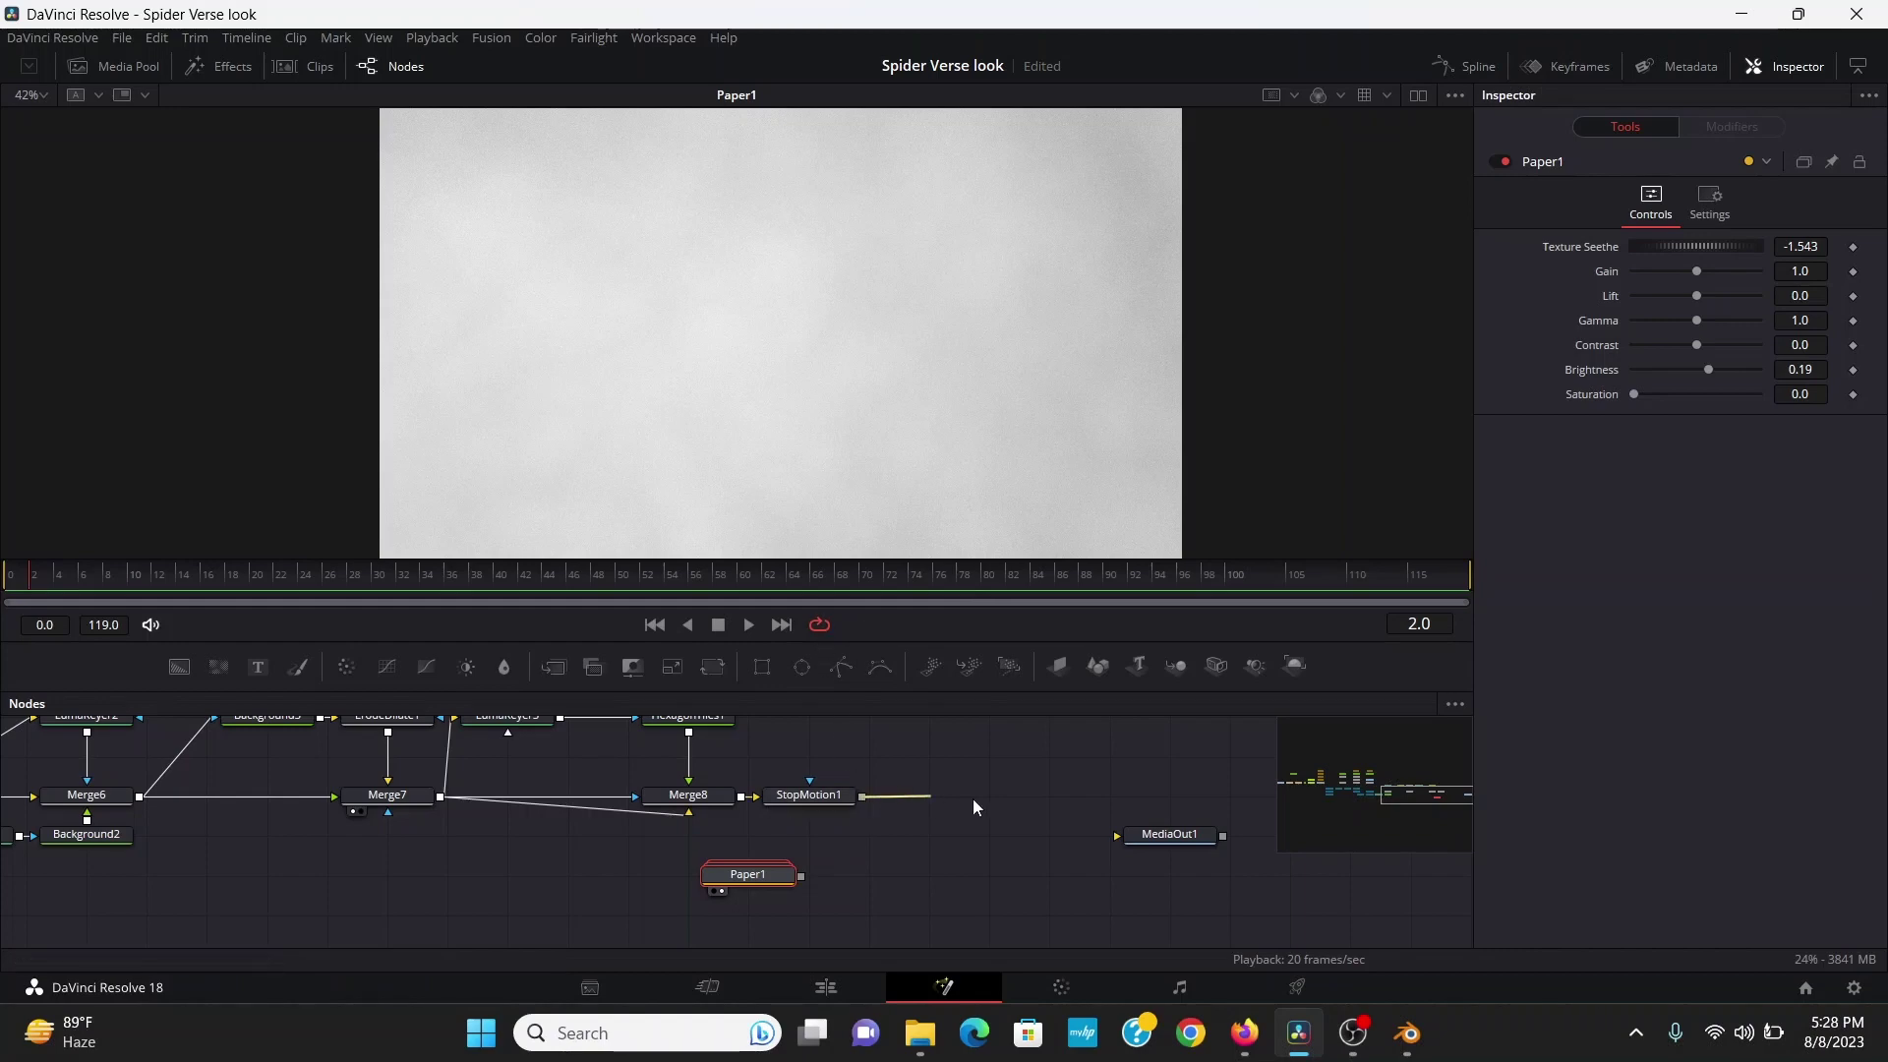
# Merge StopMotion1 over the paper in Merge9 with the Overlay apply mode
pyautogui.moveTo(864, 797); pyautogui.dragTo(805, 877)
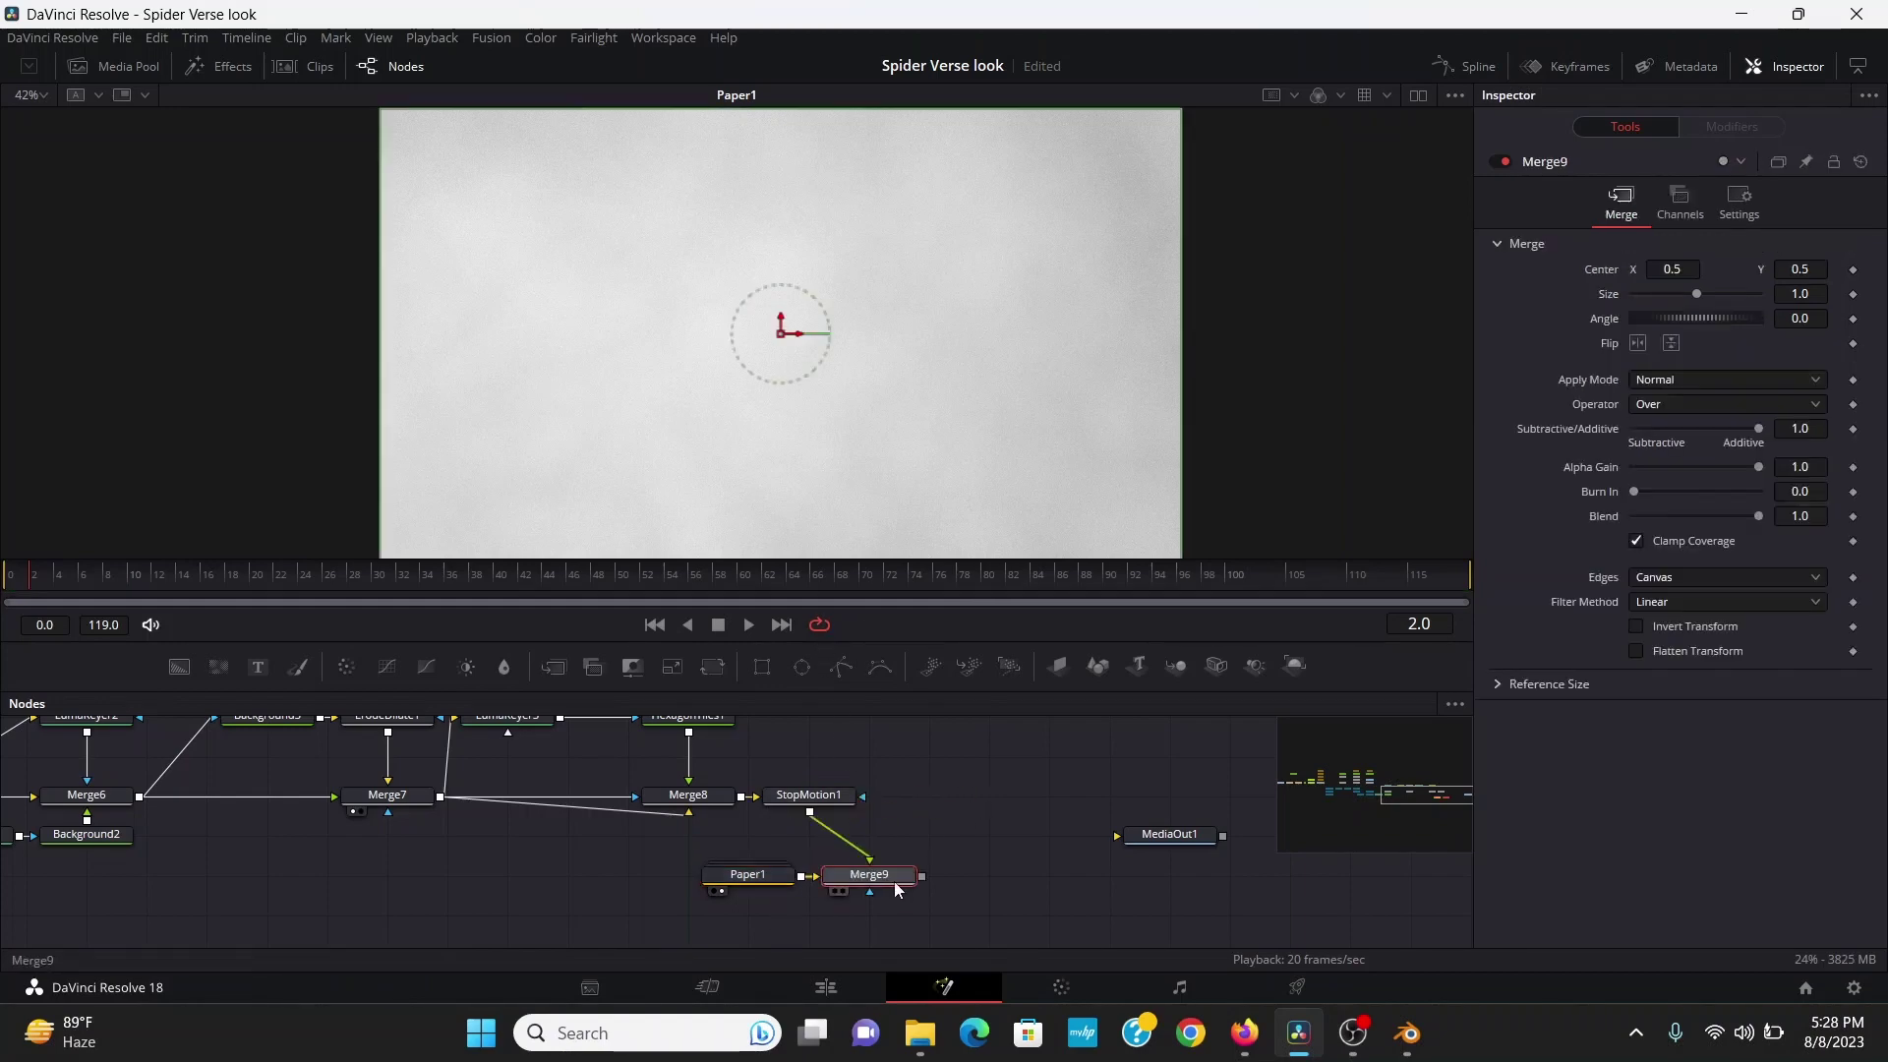
pyautogui.press('1')
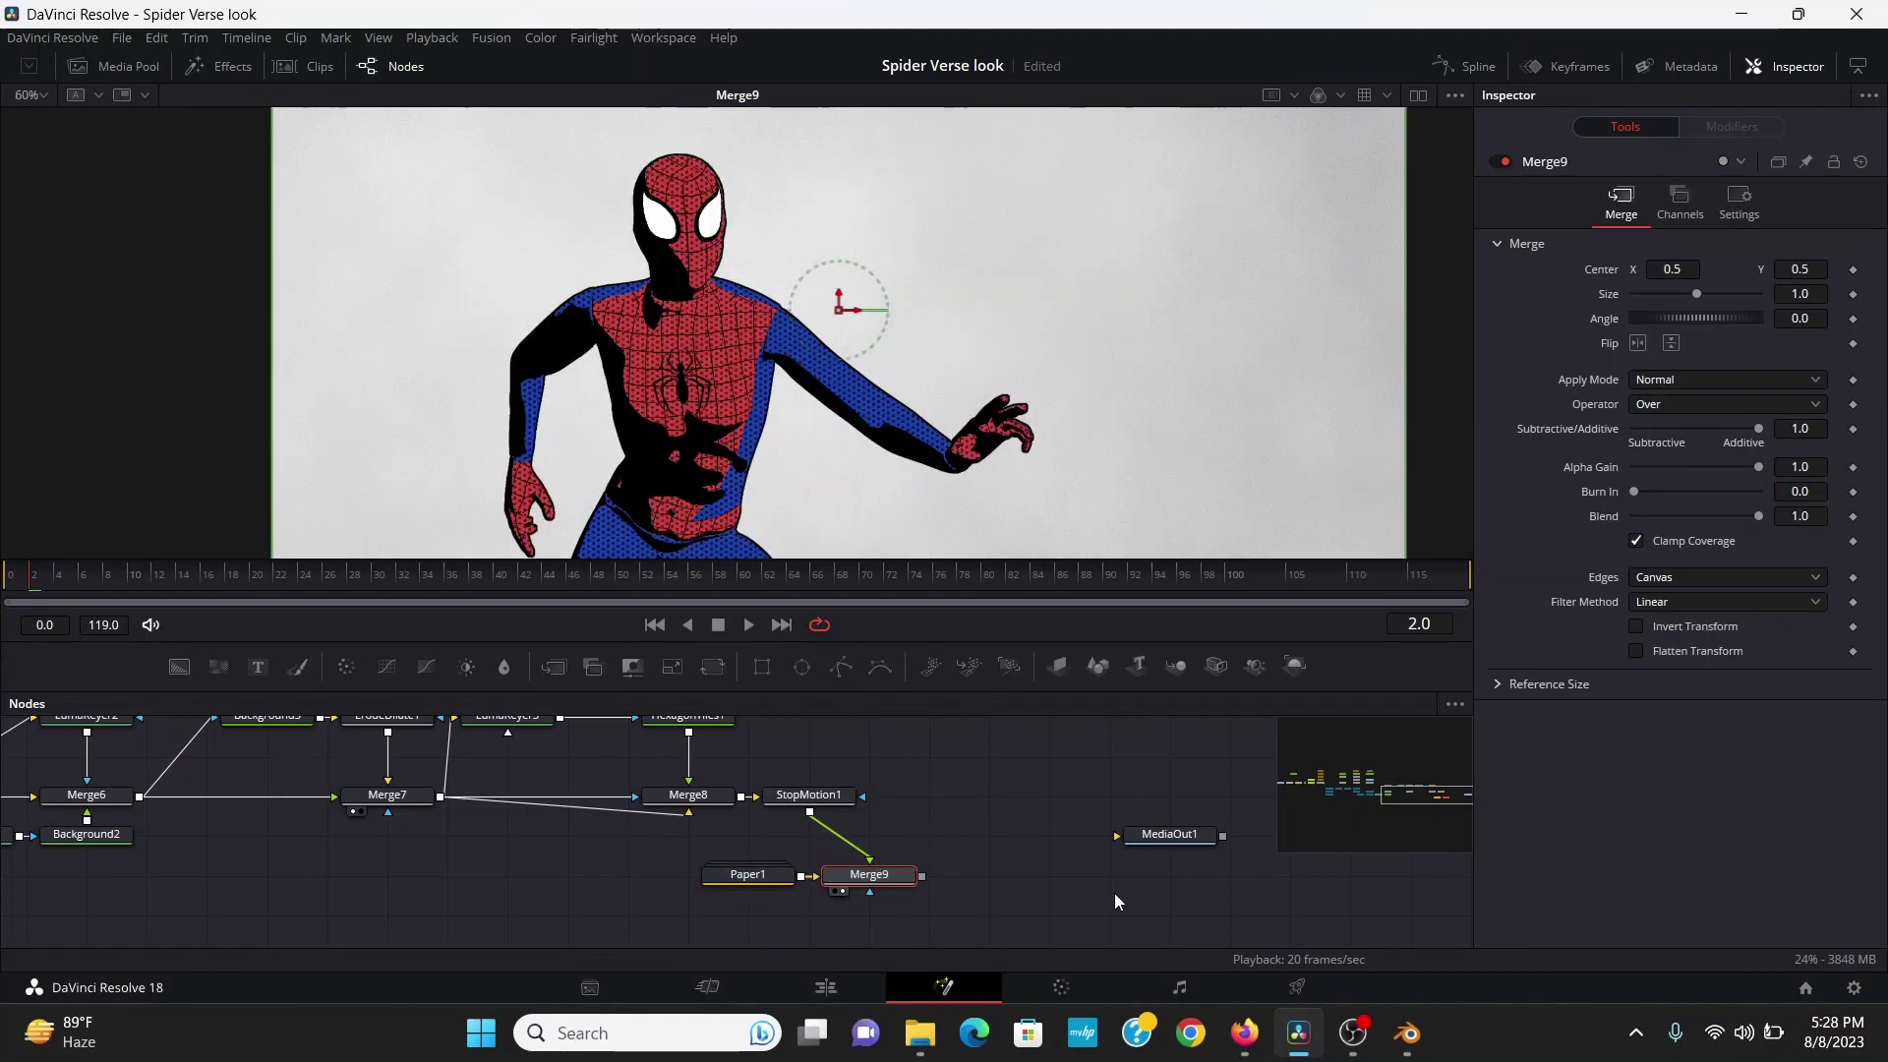
pyautogui.click(1671, 382)
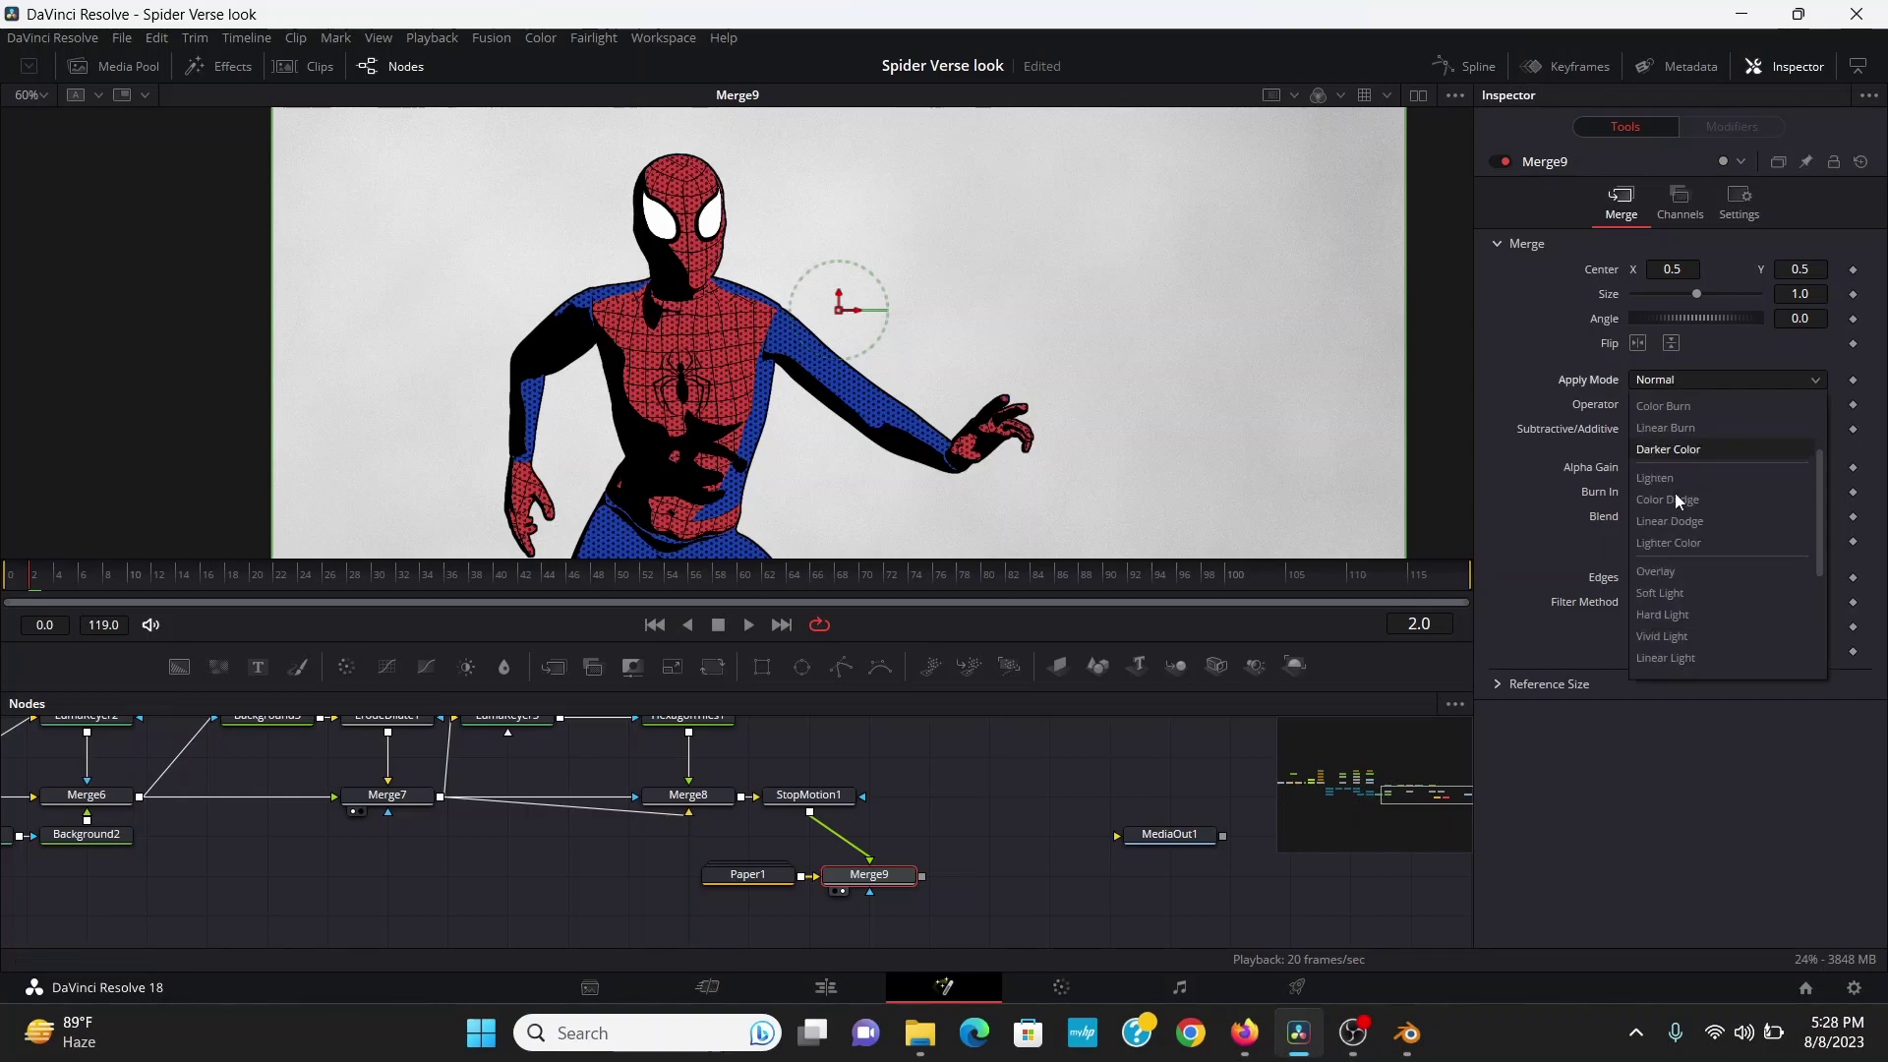
pyautogui.scroll(-2, 1673, 492)
pyautogui.click(1674, 503)
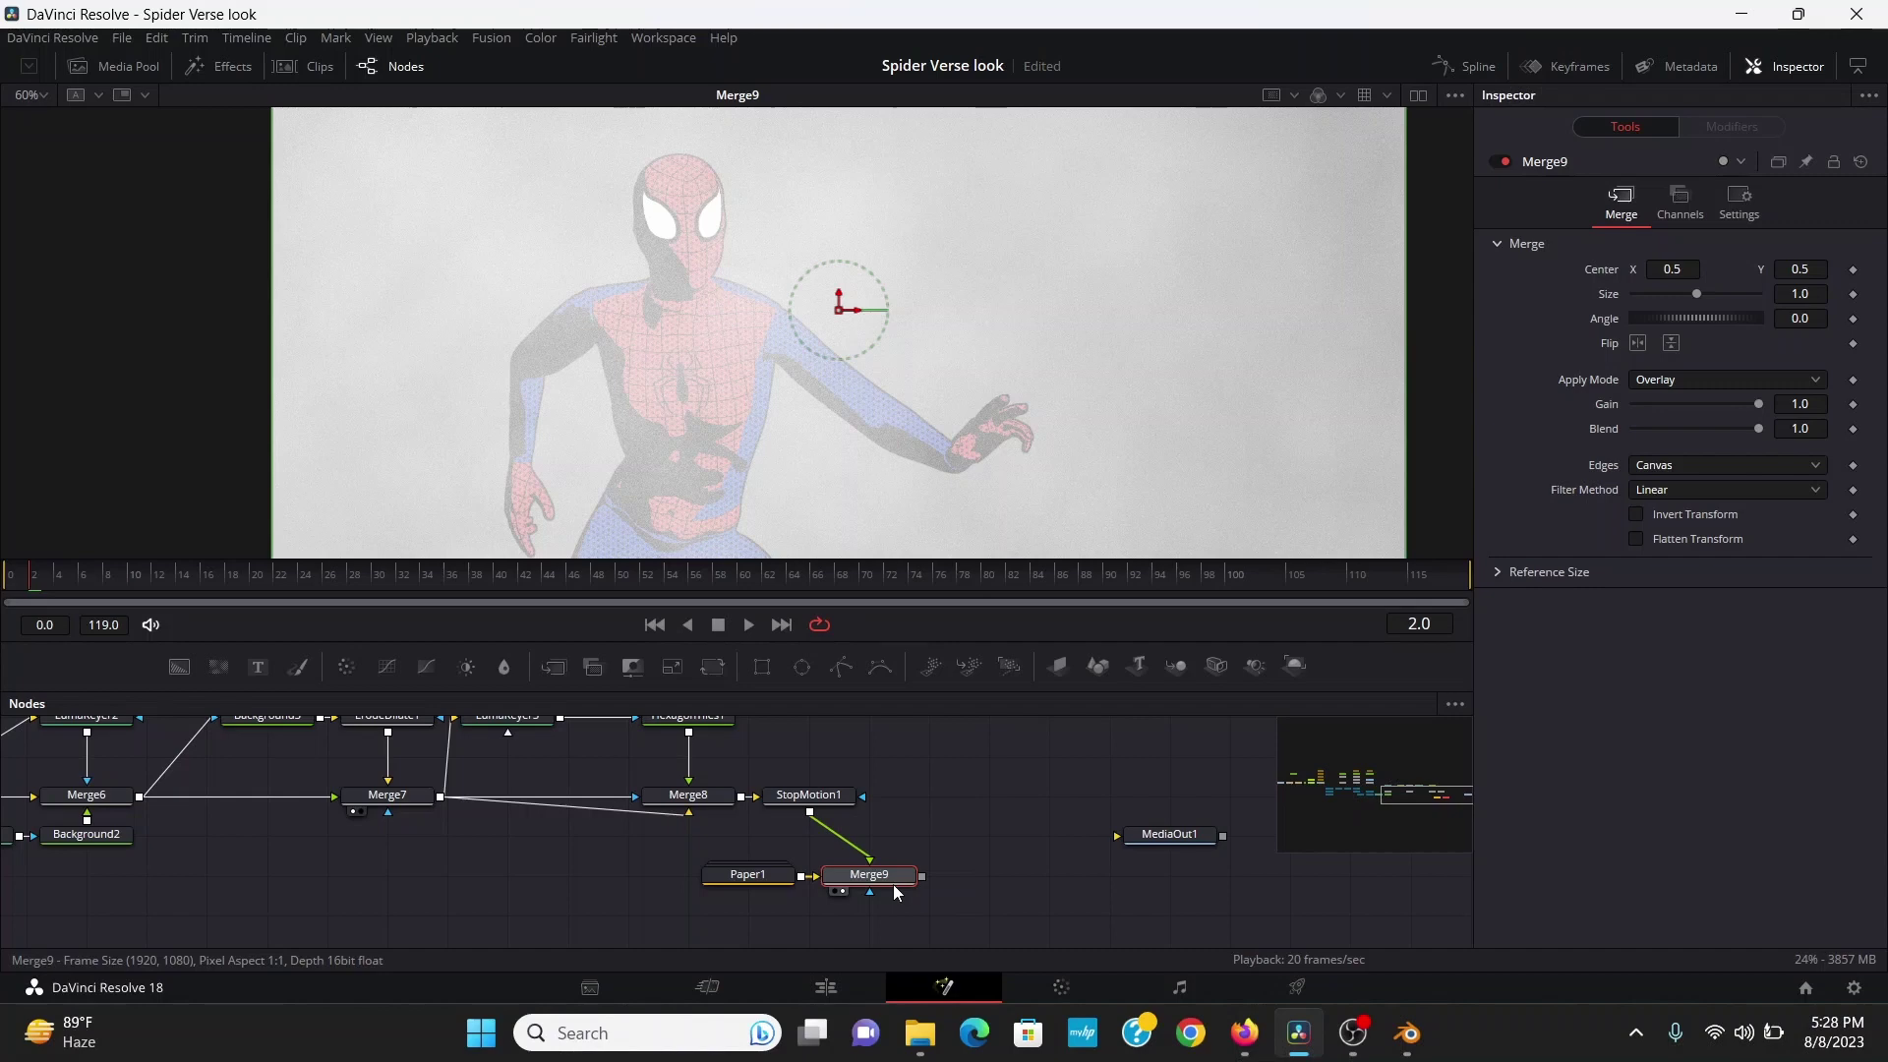
# Duplicate Merge9 as Merge9_1 and feed StopMotion1 into its foreground
pyautogui.hotkey('ctrl', 'v')
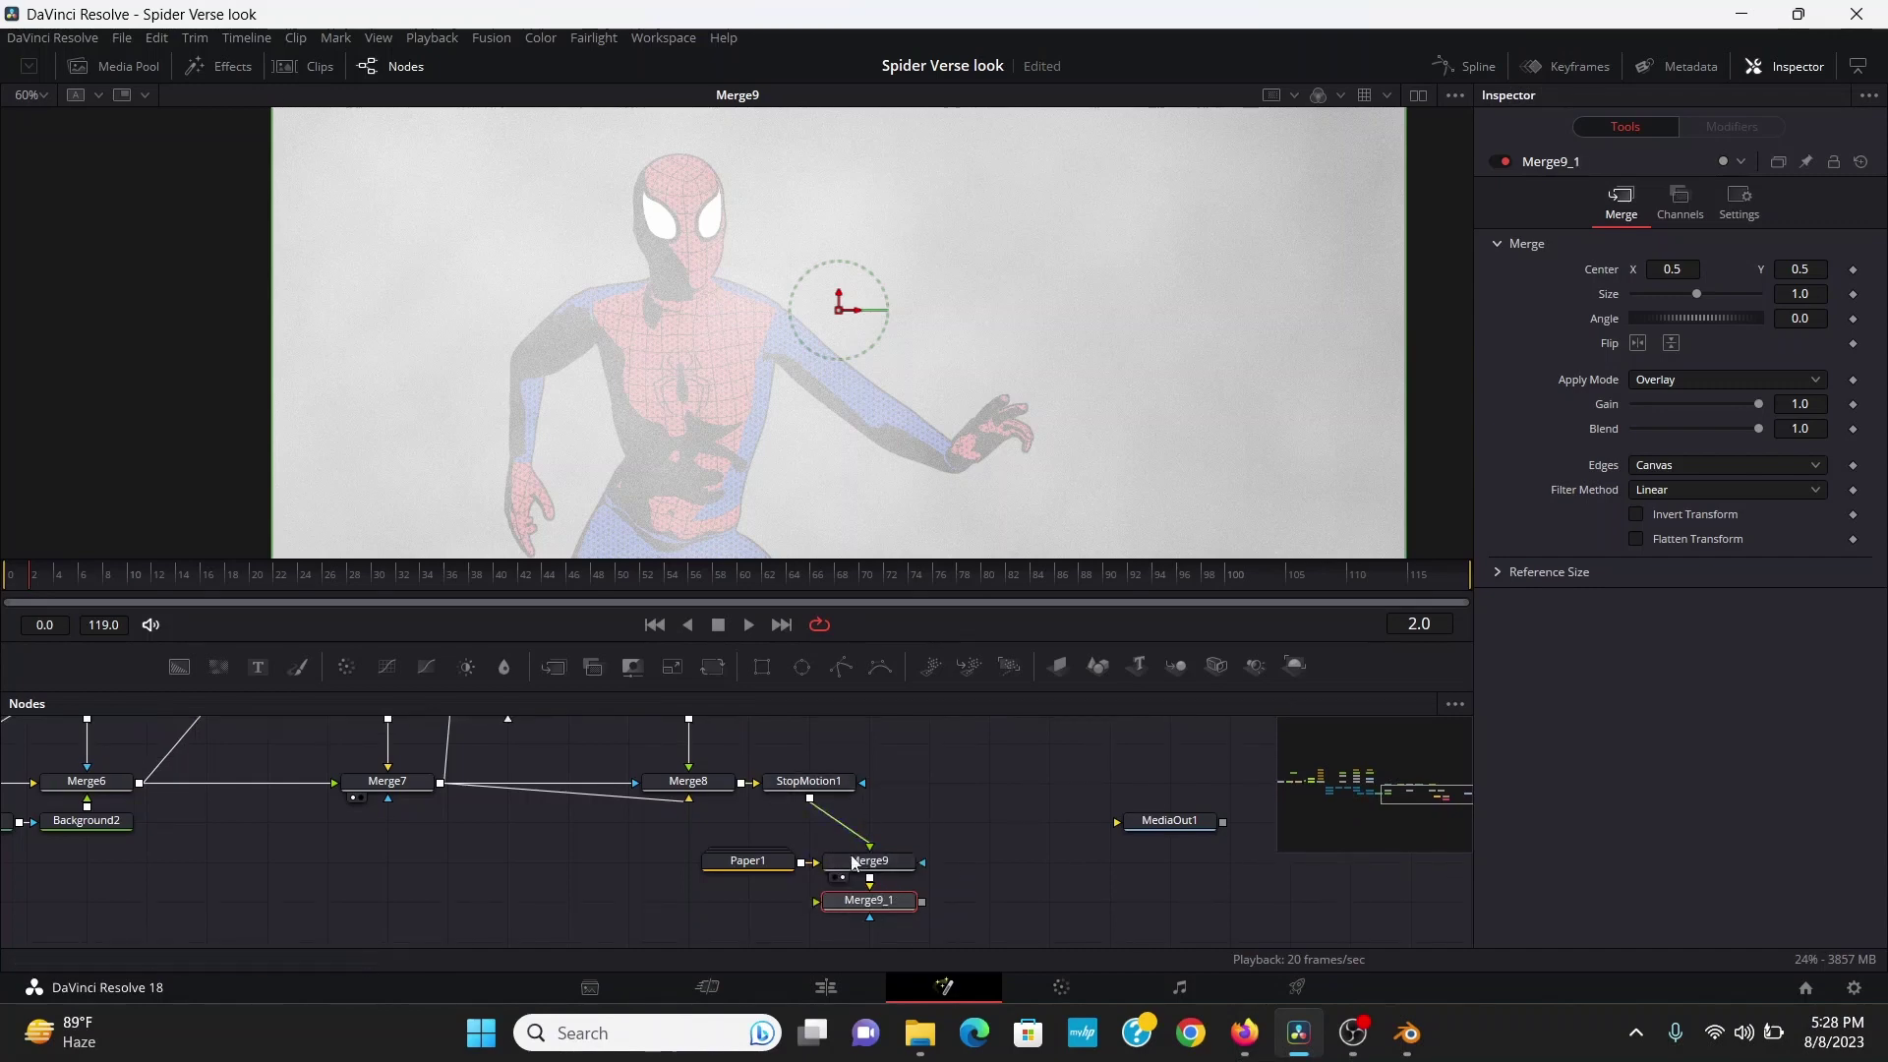
pyautogui.moveTo(870, 900); pyautogui.dragTo(988, 861)
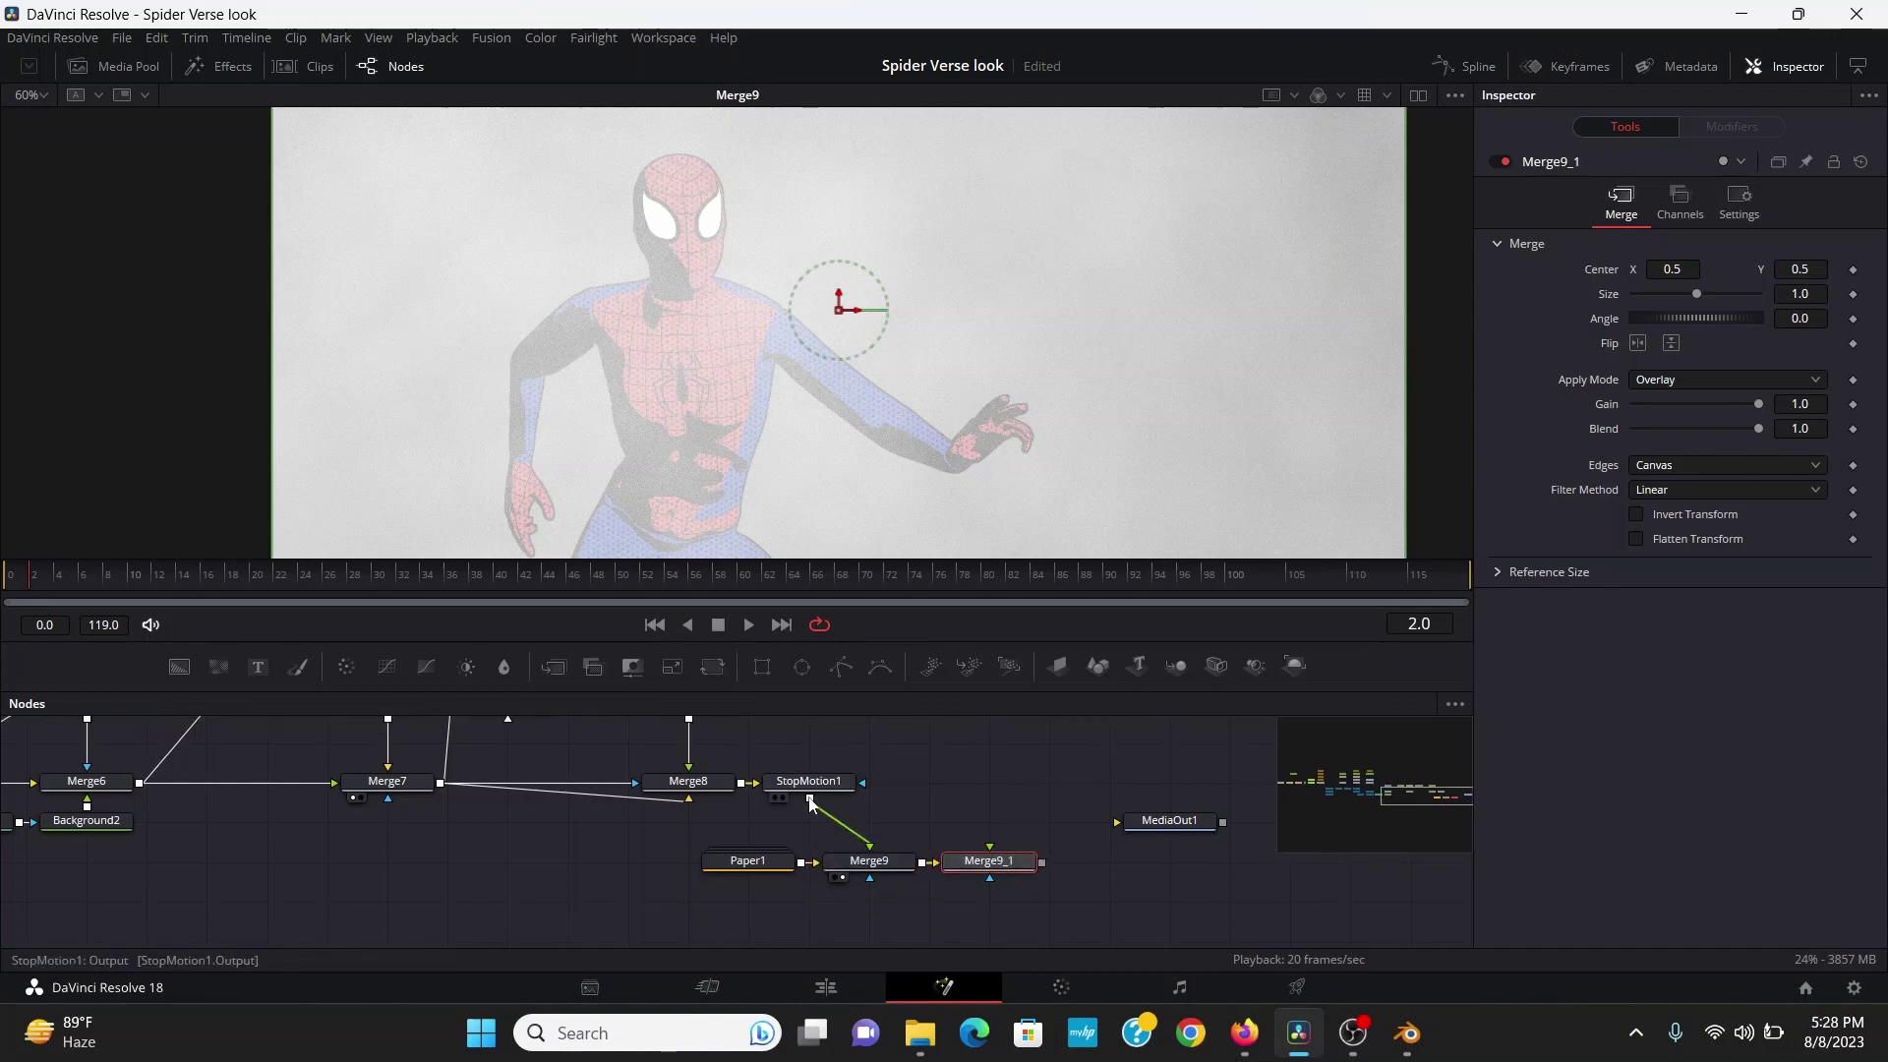
pyautogui.moveTo(811, 801); pyautogui.dragTo(989, 857)
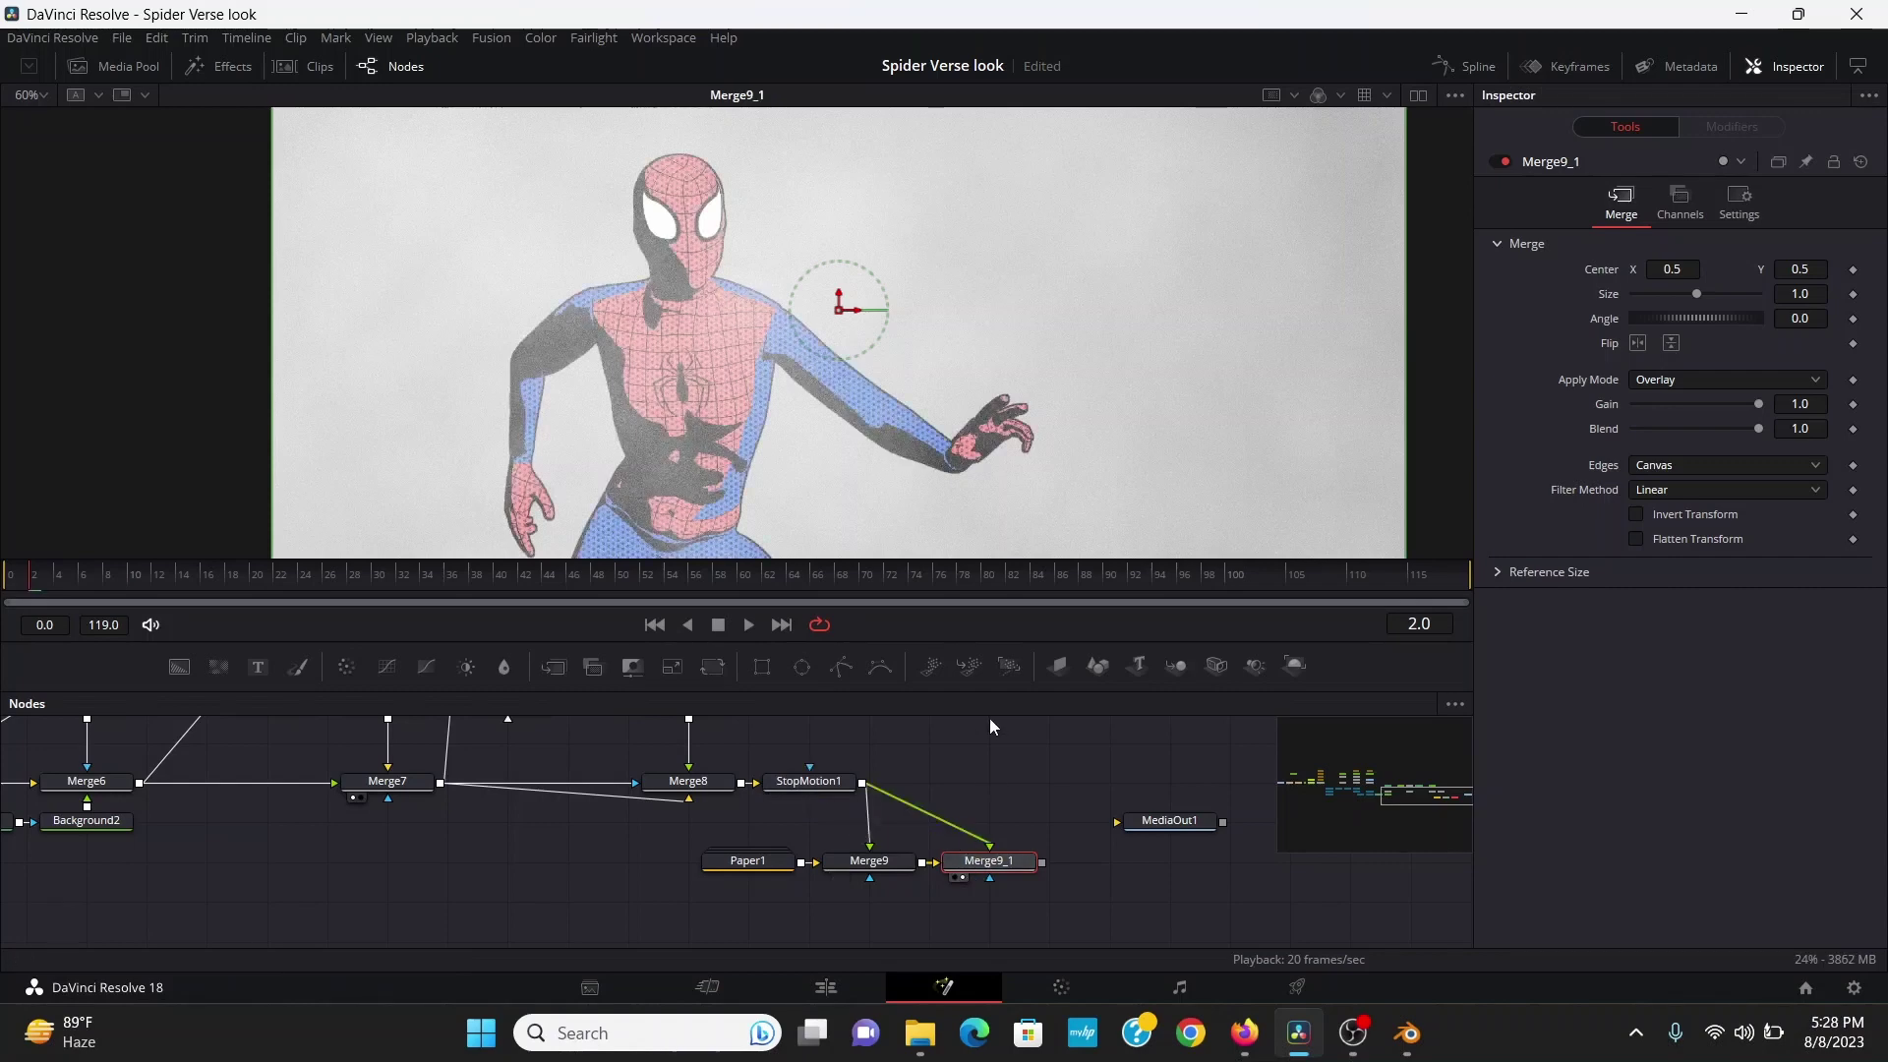
# Set the Paper1 gamma to 0.66 and texture seethe to -1.34
pyautogui.click(758, 861)
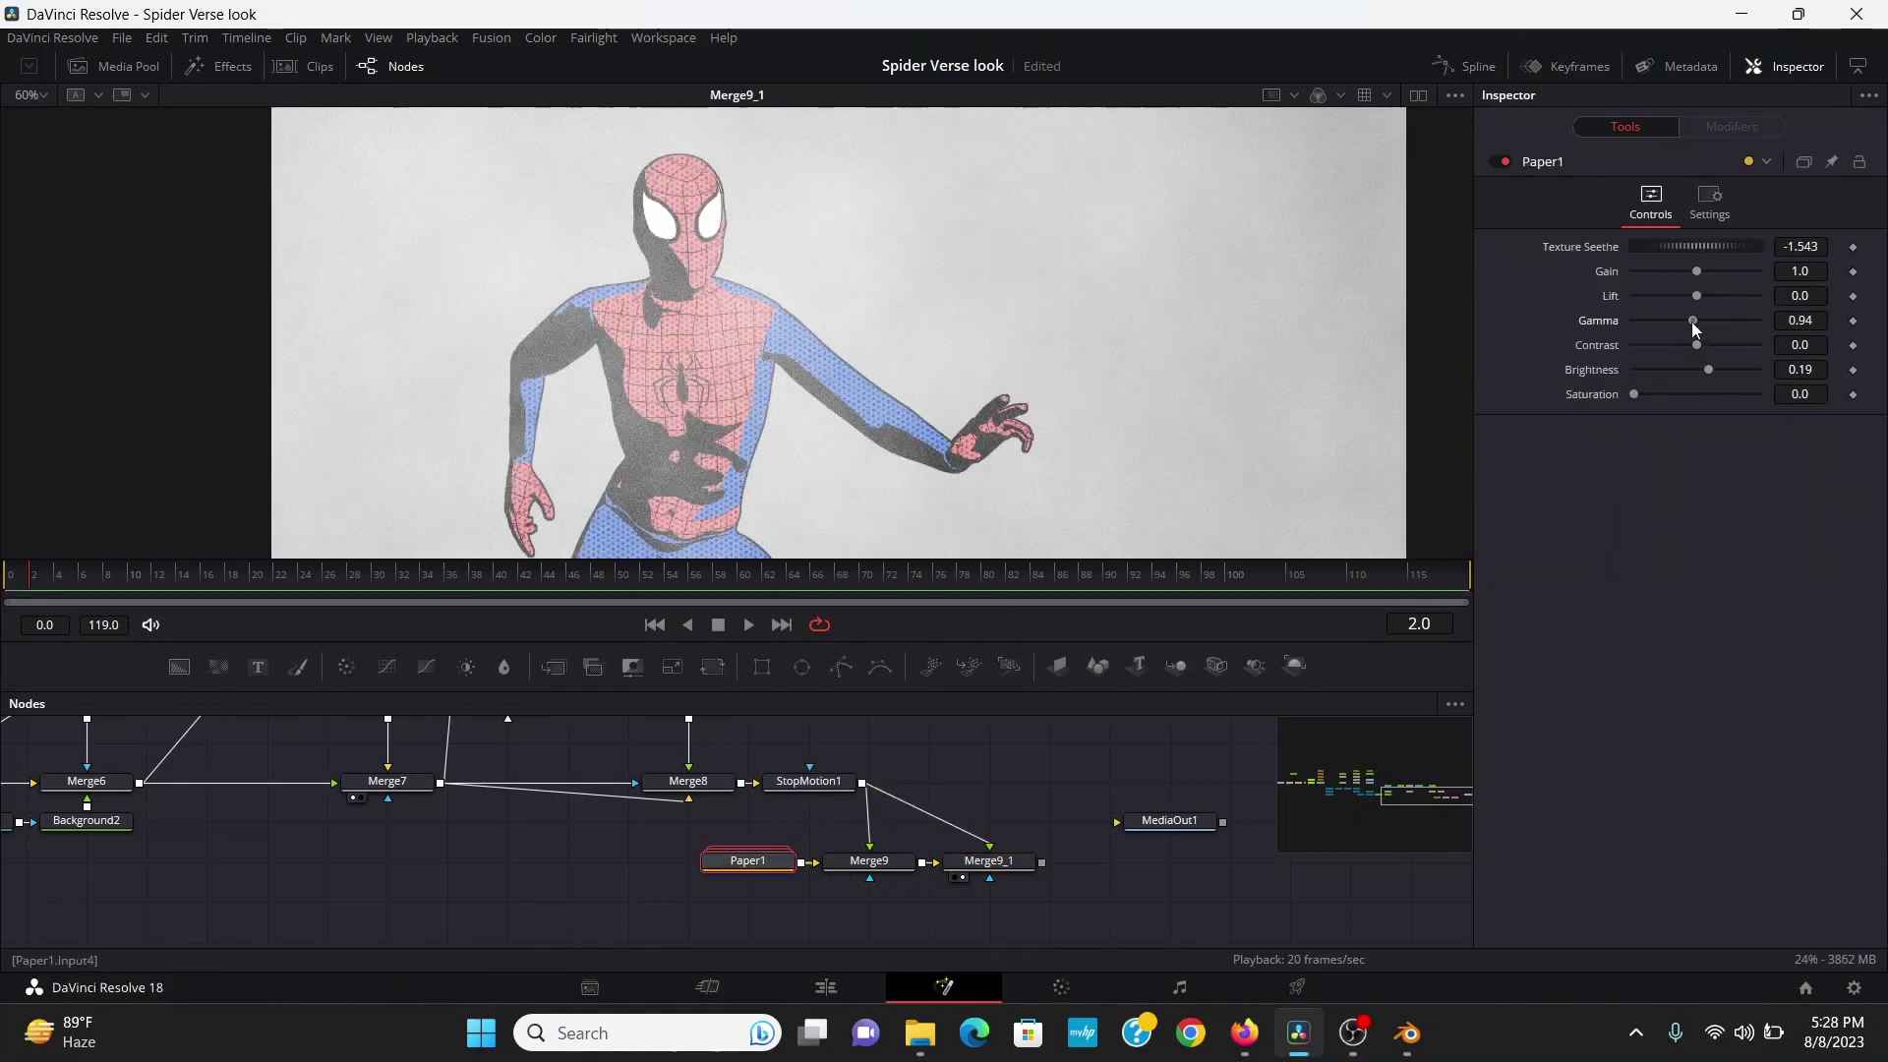
pyautogui.moveTo(1691, 322); pyautogui.dragTo(1677, 324)
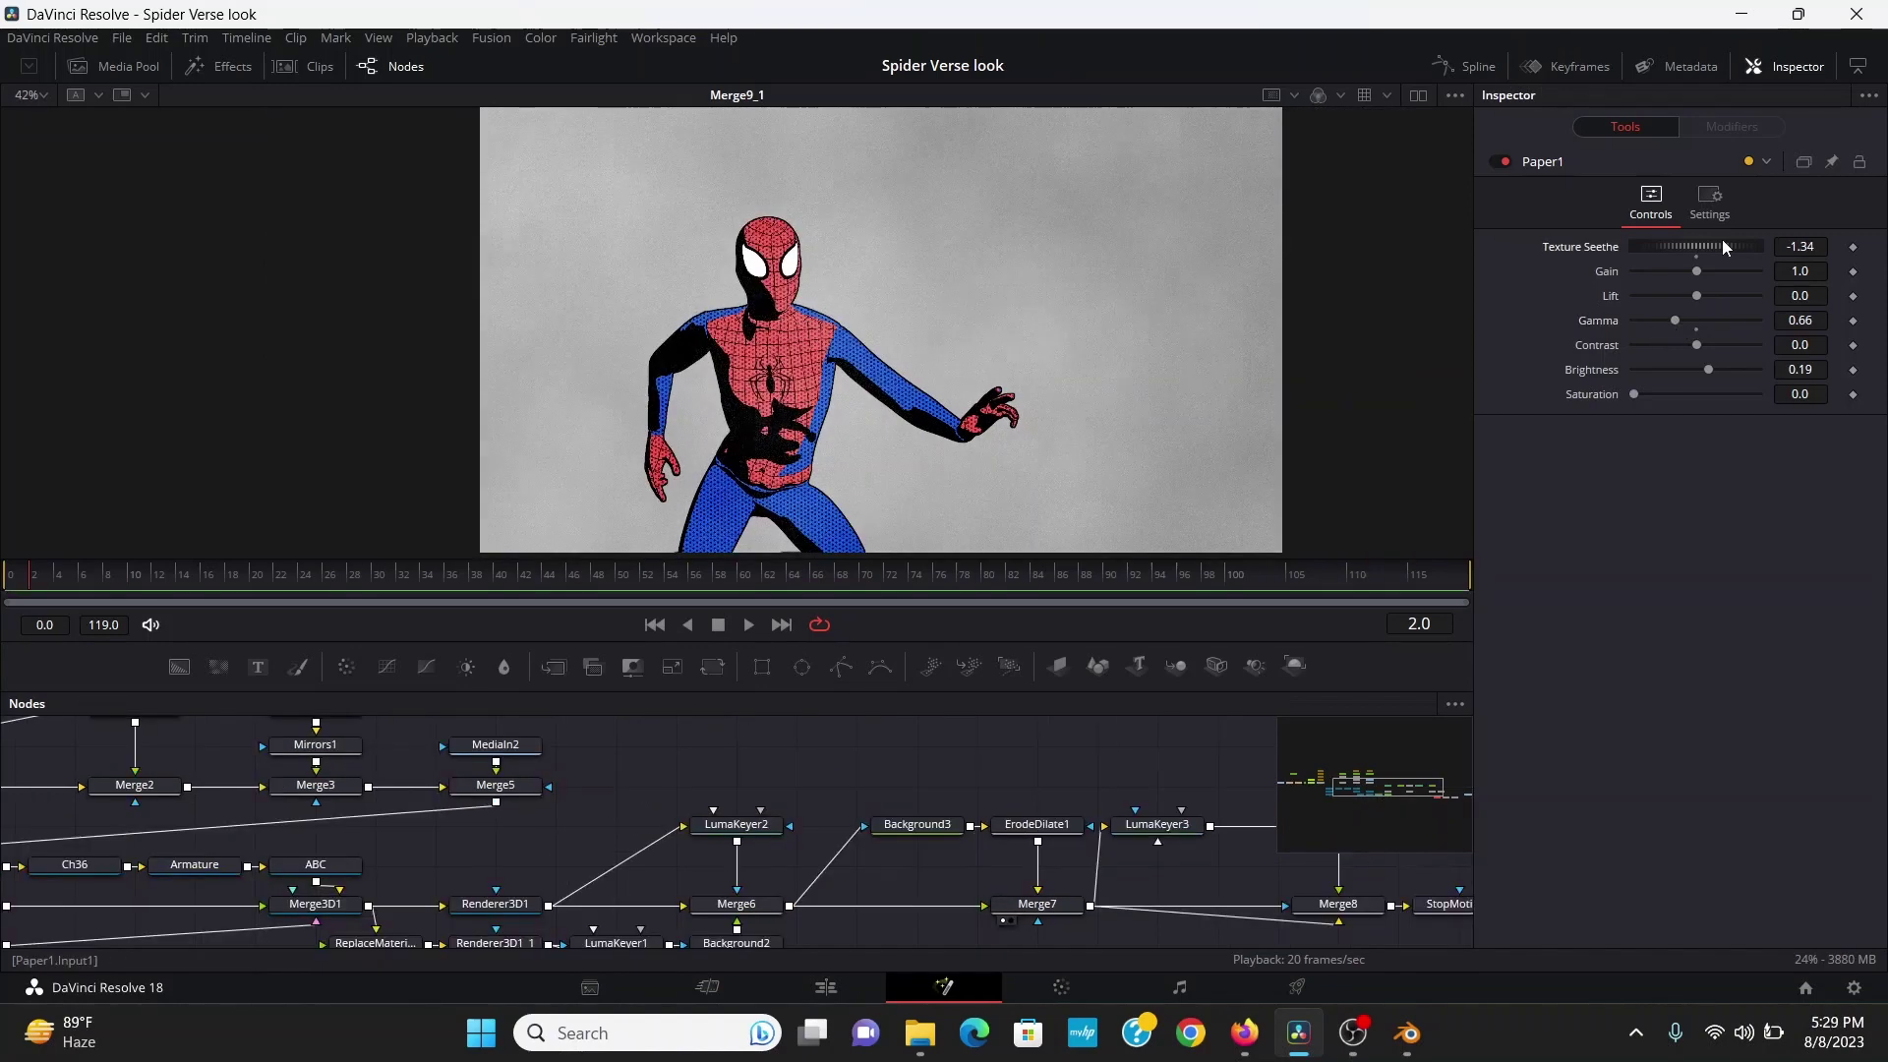
pyautogui.moveTo(1720, 238); pyautogui.dragTo(1771, 233)
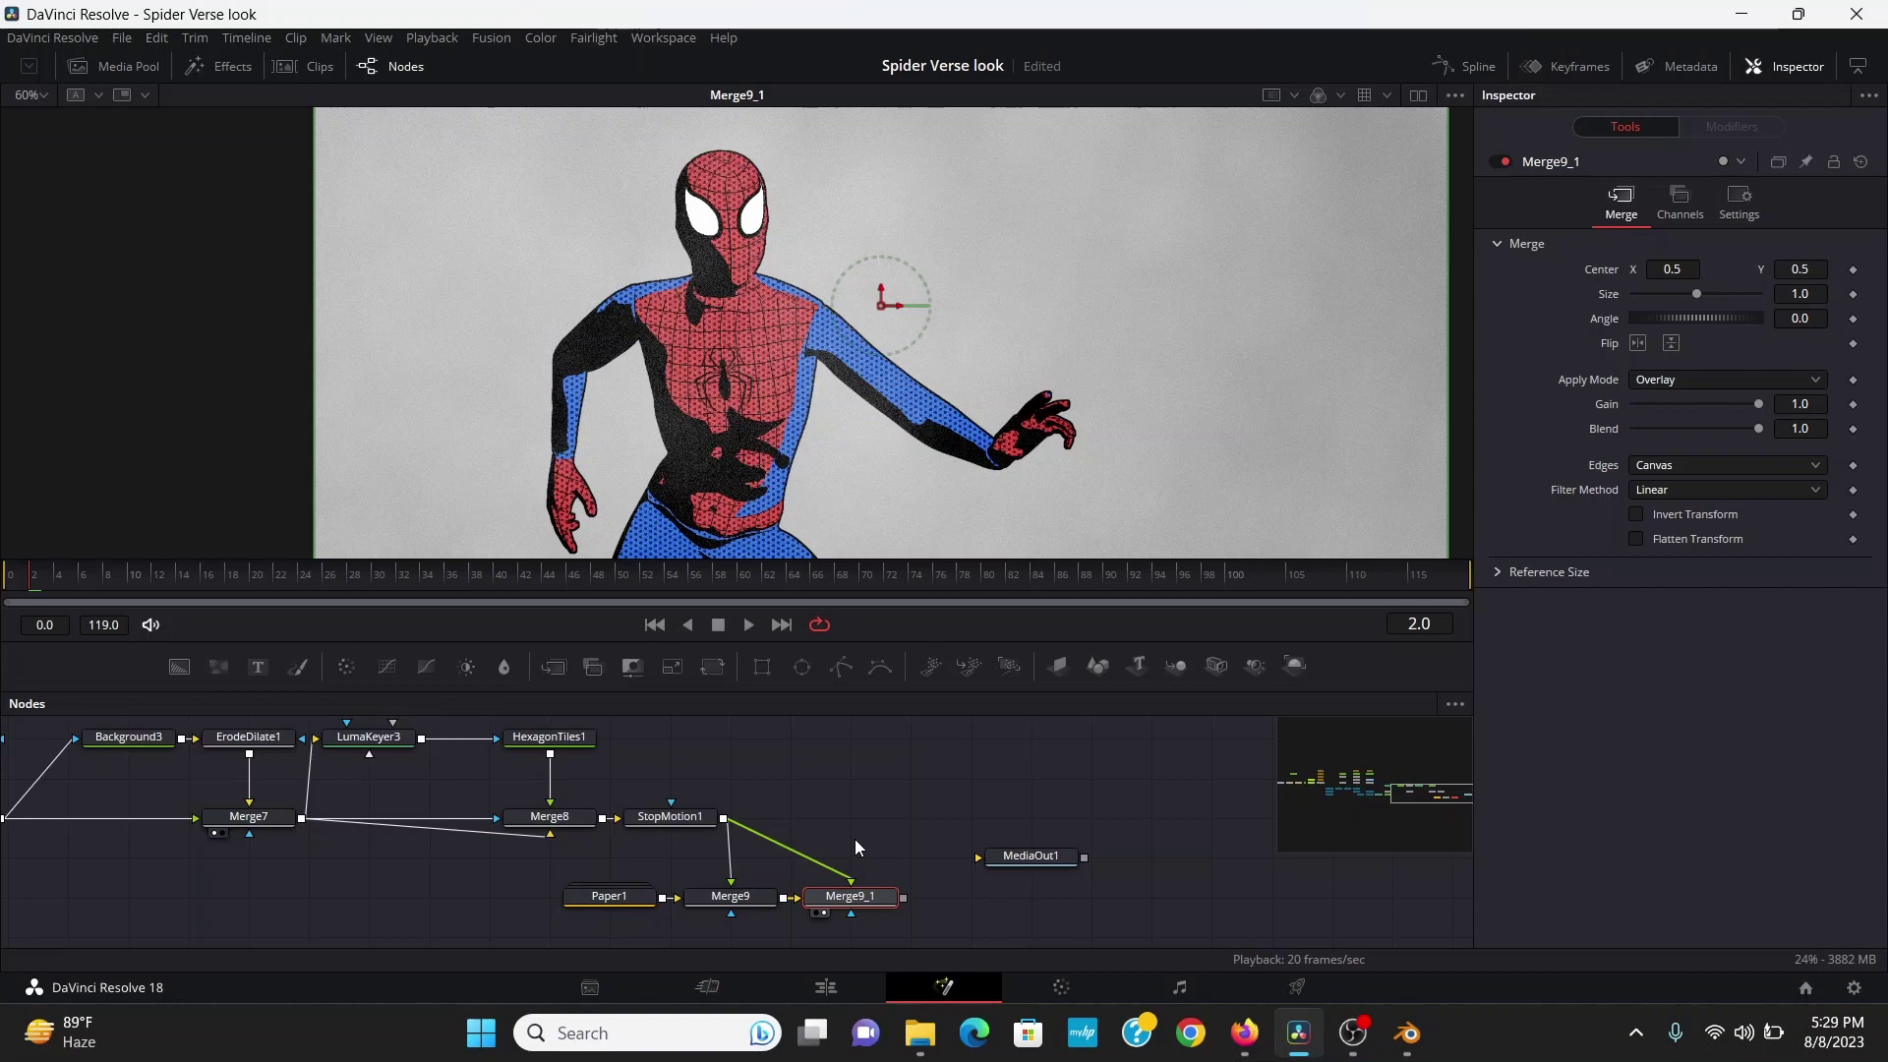
# Add a ColorCorrector3 node after Merge9_1 with Saturation set to 0.8
pyautogui.hotkey('shift', 'space')
pyautogui.write('color')
pyautogui.press('Return')
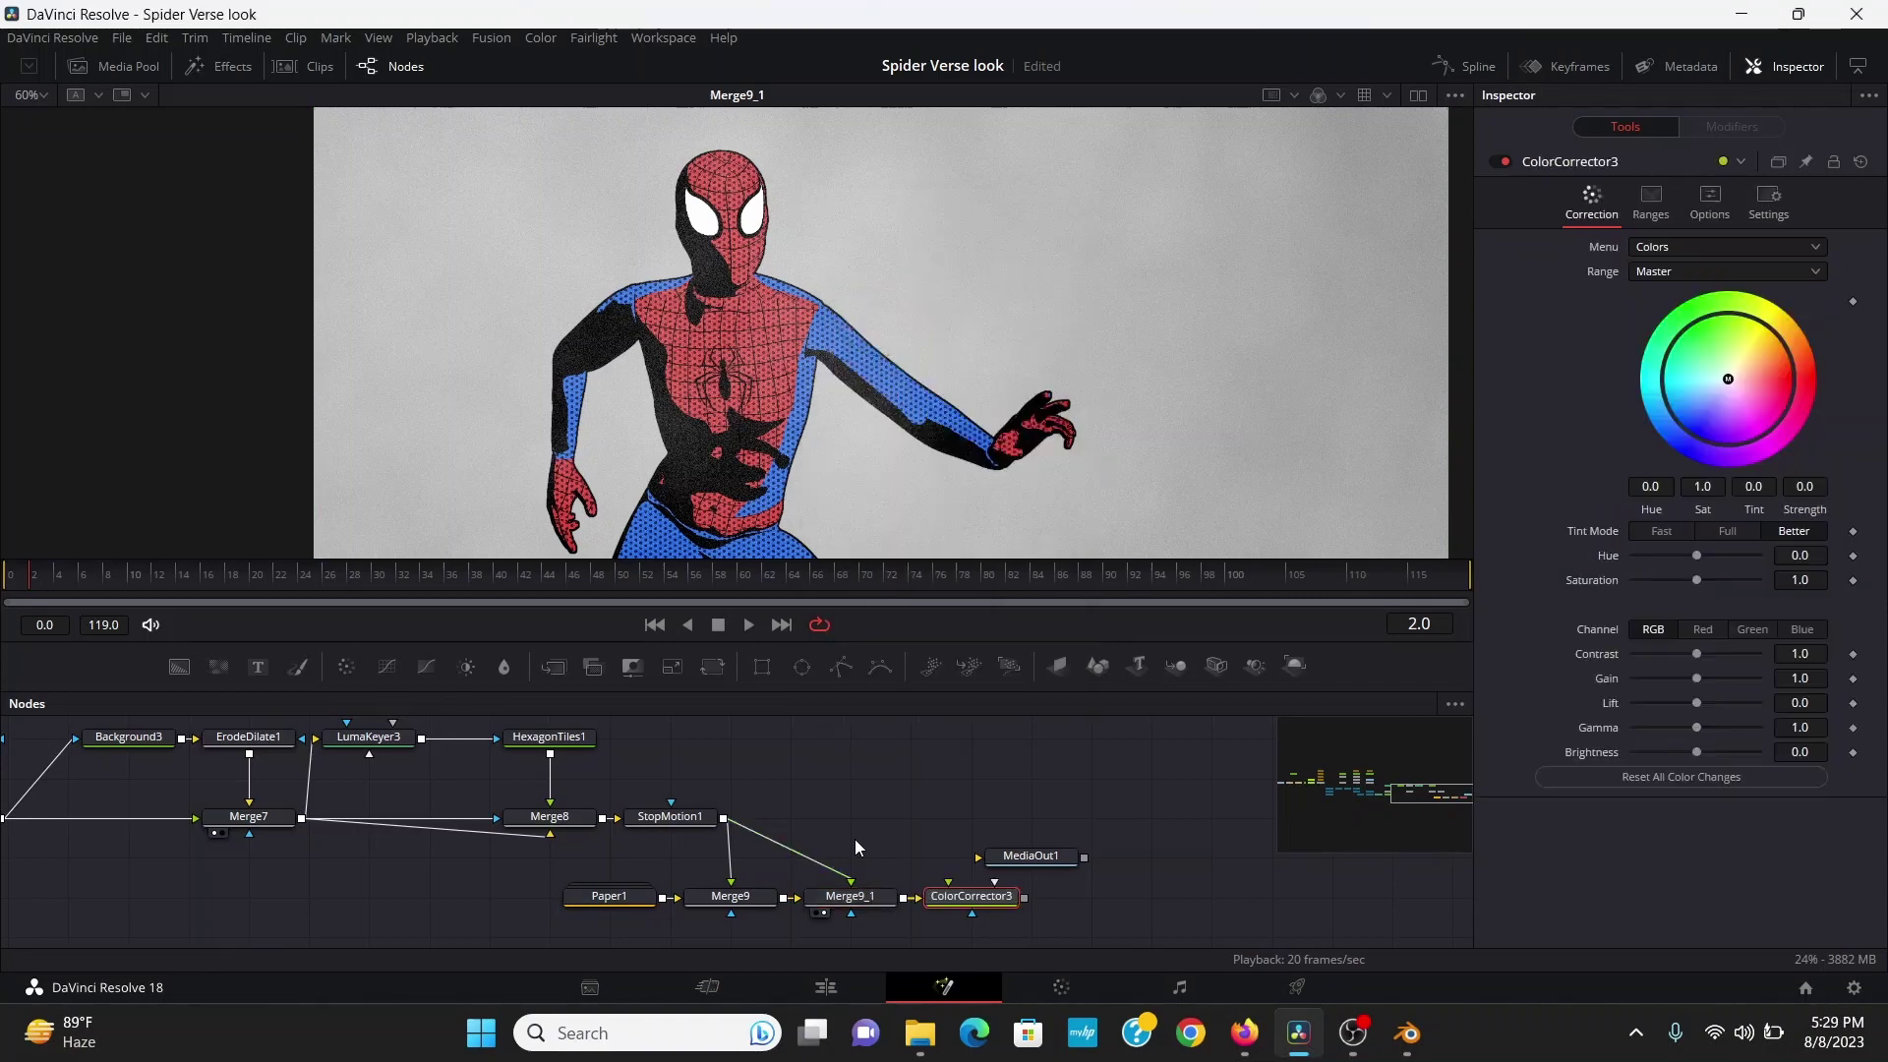
pyautogui.press('2')
pyautogui.moveTo(1817, 580); pyautogui.dragTo(1825, 578)
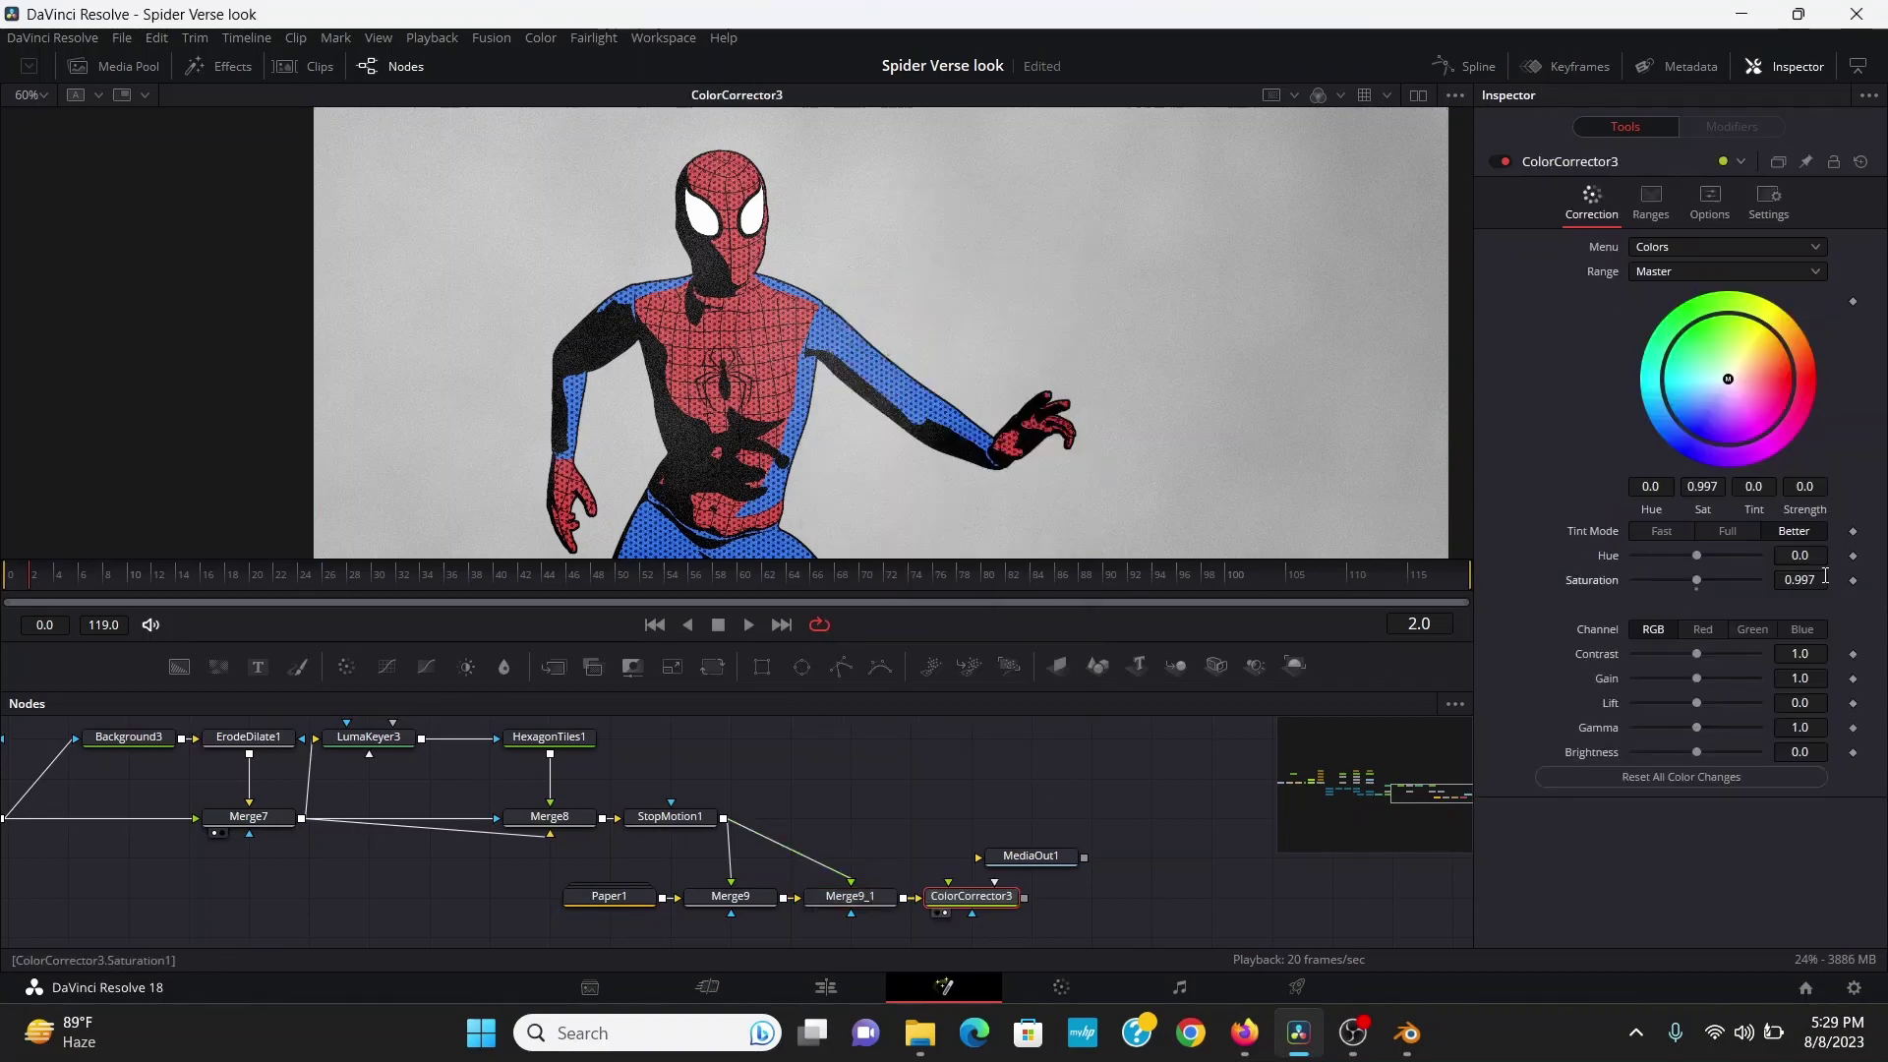
pyautogui.click(1825, 578)
pyautogui.press('BackSpace')
pyautogui.write('0.8')
pyautogui.press('Tab')
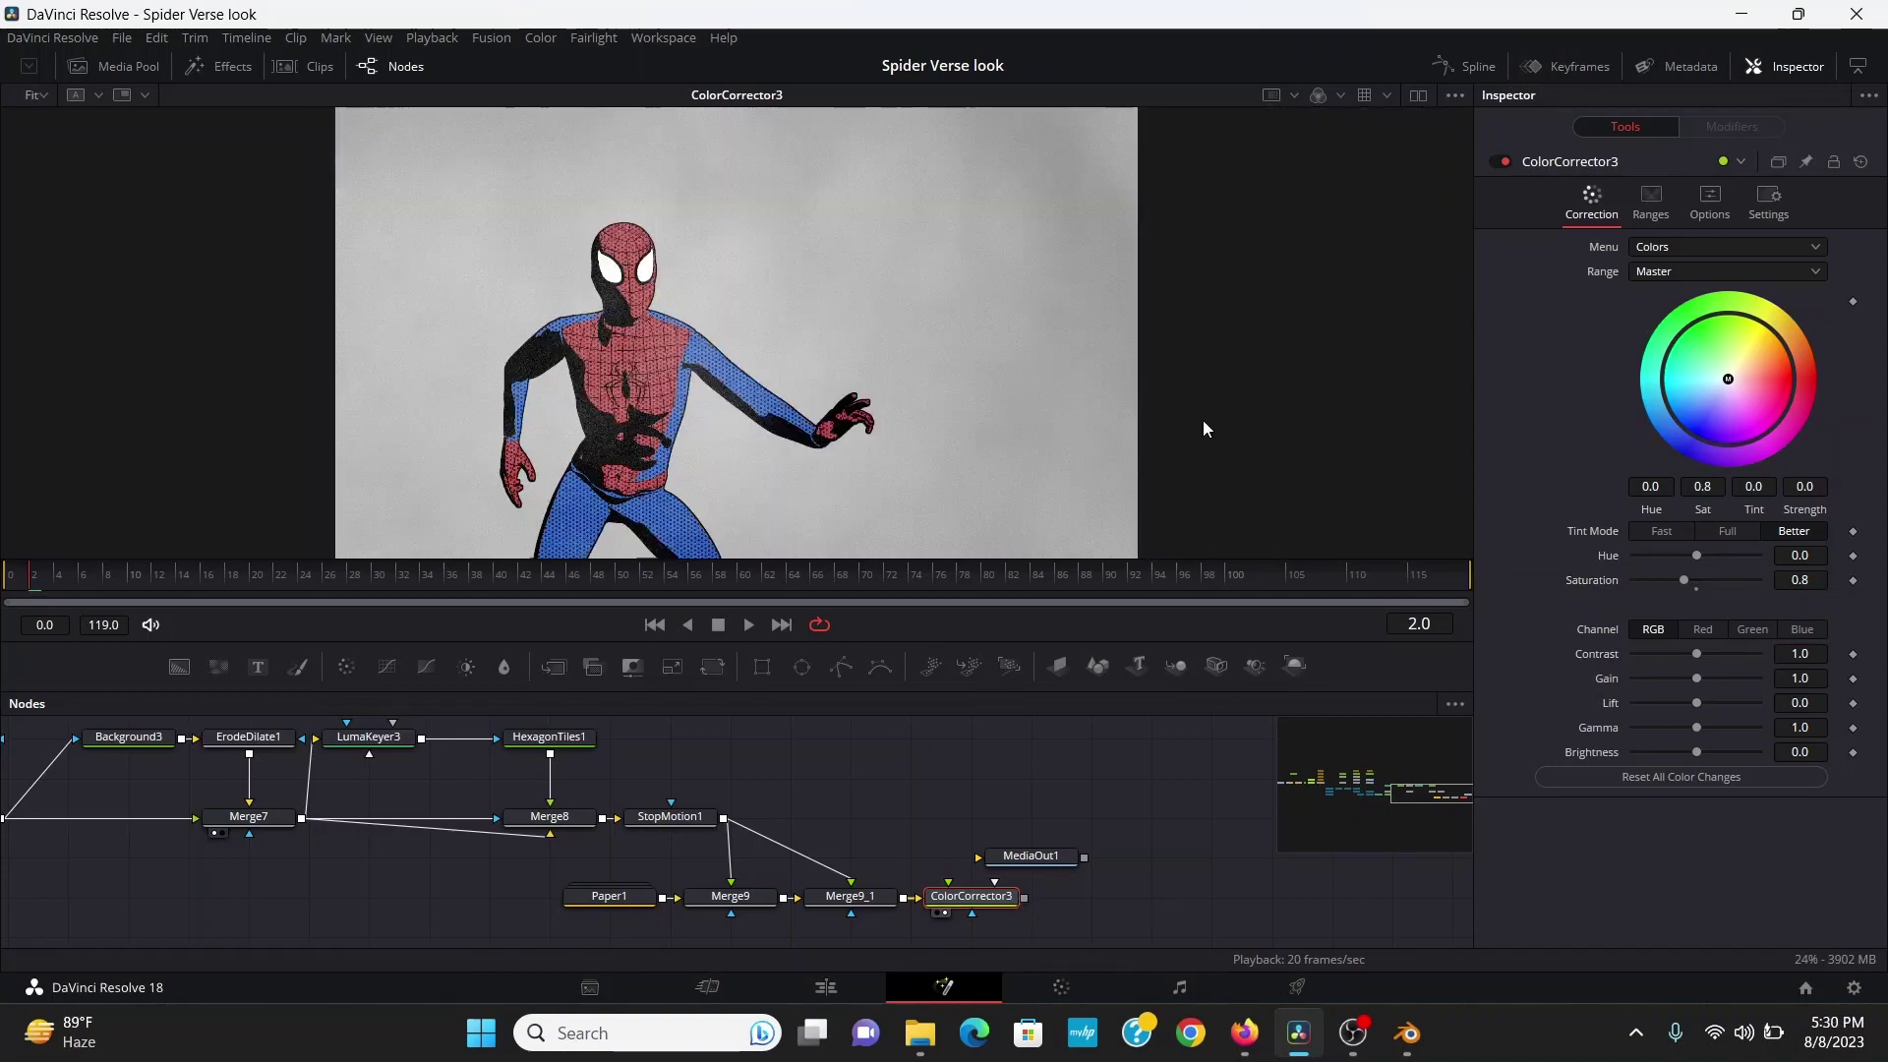
pyautogui.hotkey('shift', 'space')
pyautogui.write('mat')
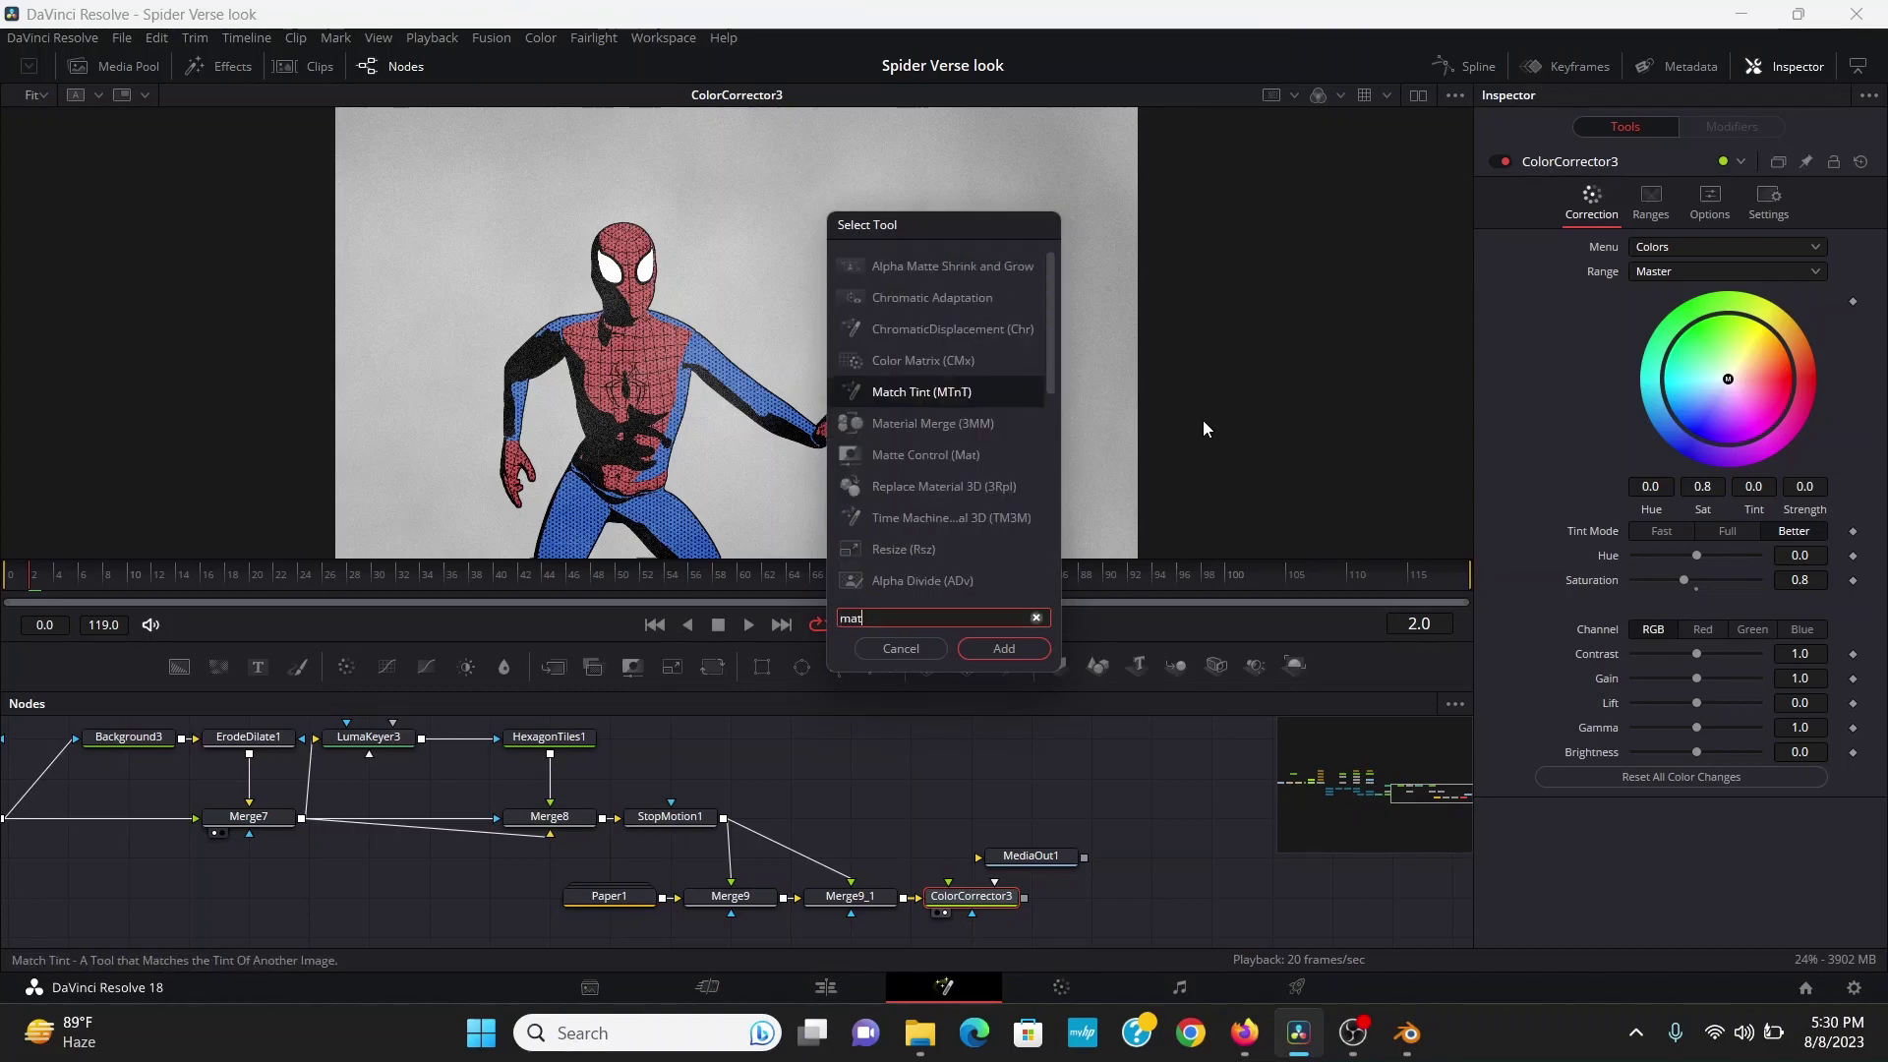
# Add Match Tint after the colour corrector, mapping whites to a pale warm yellow
pyautogui.press('Return')
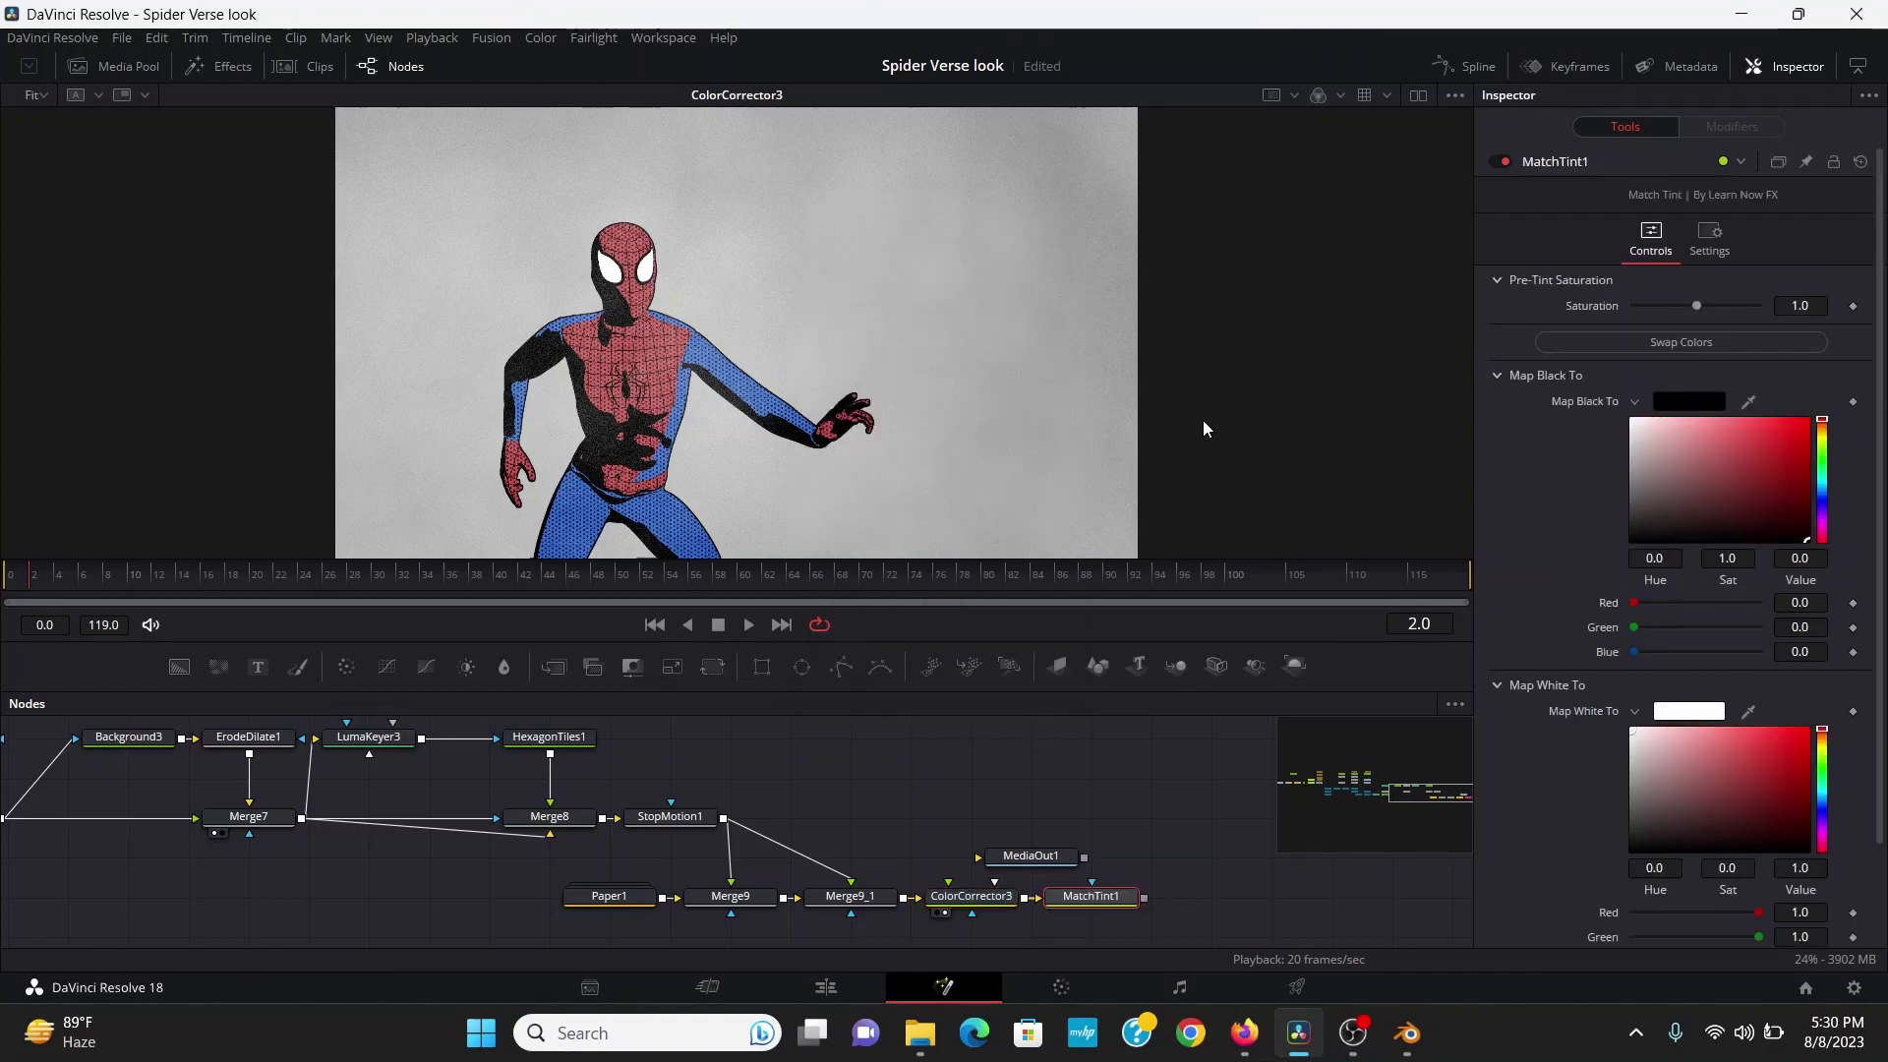
pyautogui.press('1')
pyautogui.moveTo(1827, 752); pyautogui.dragTo(1823, 744)
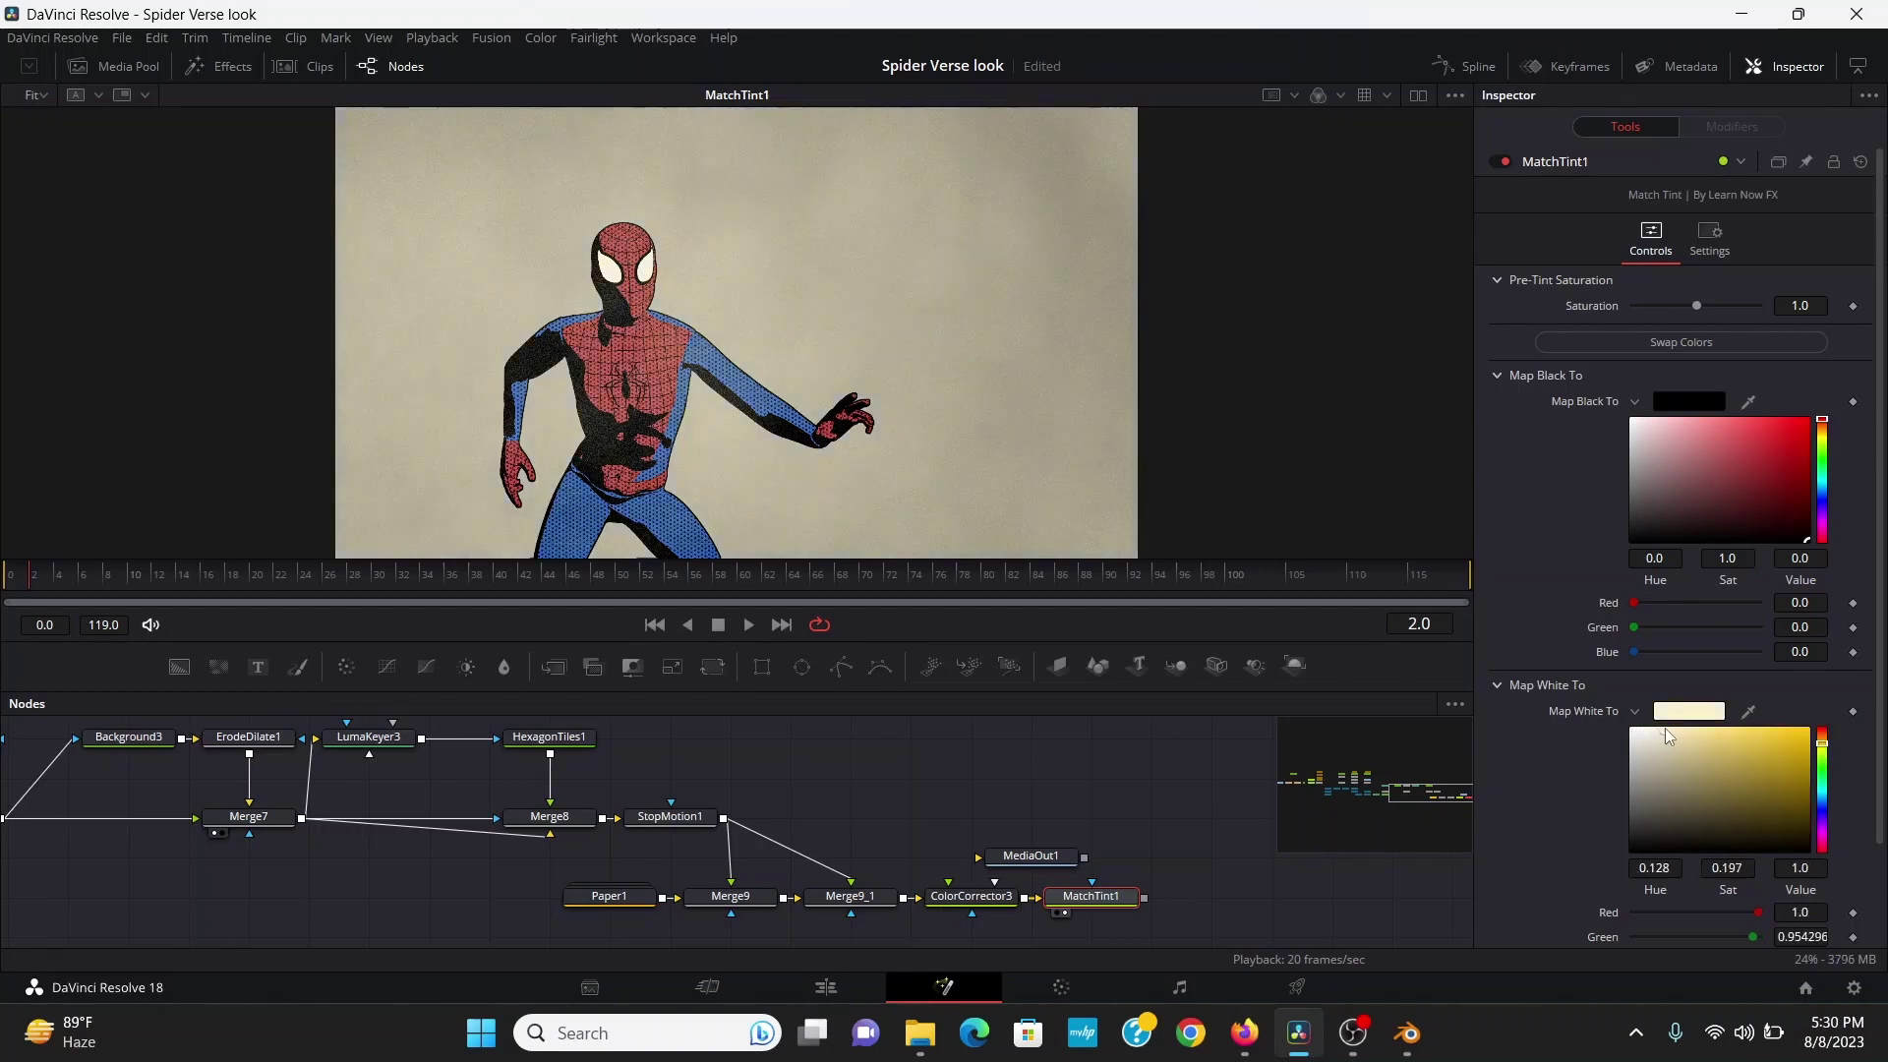
pyautogui.moveTo(1666, 728); pyautogui.dragTo(1649, 730)
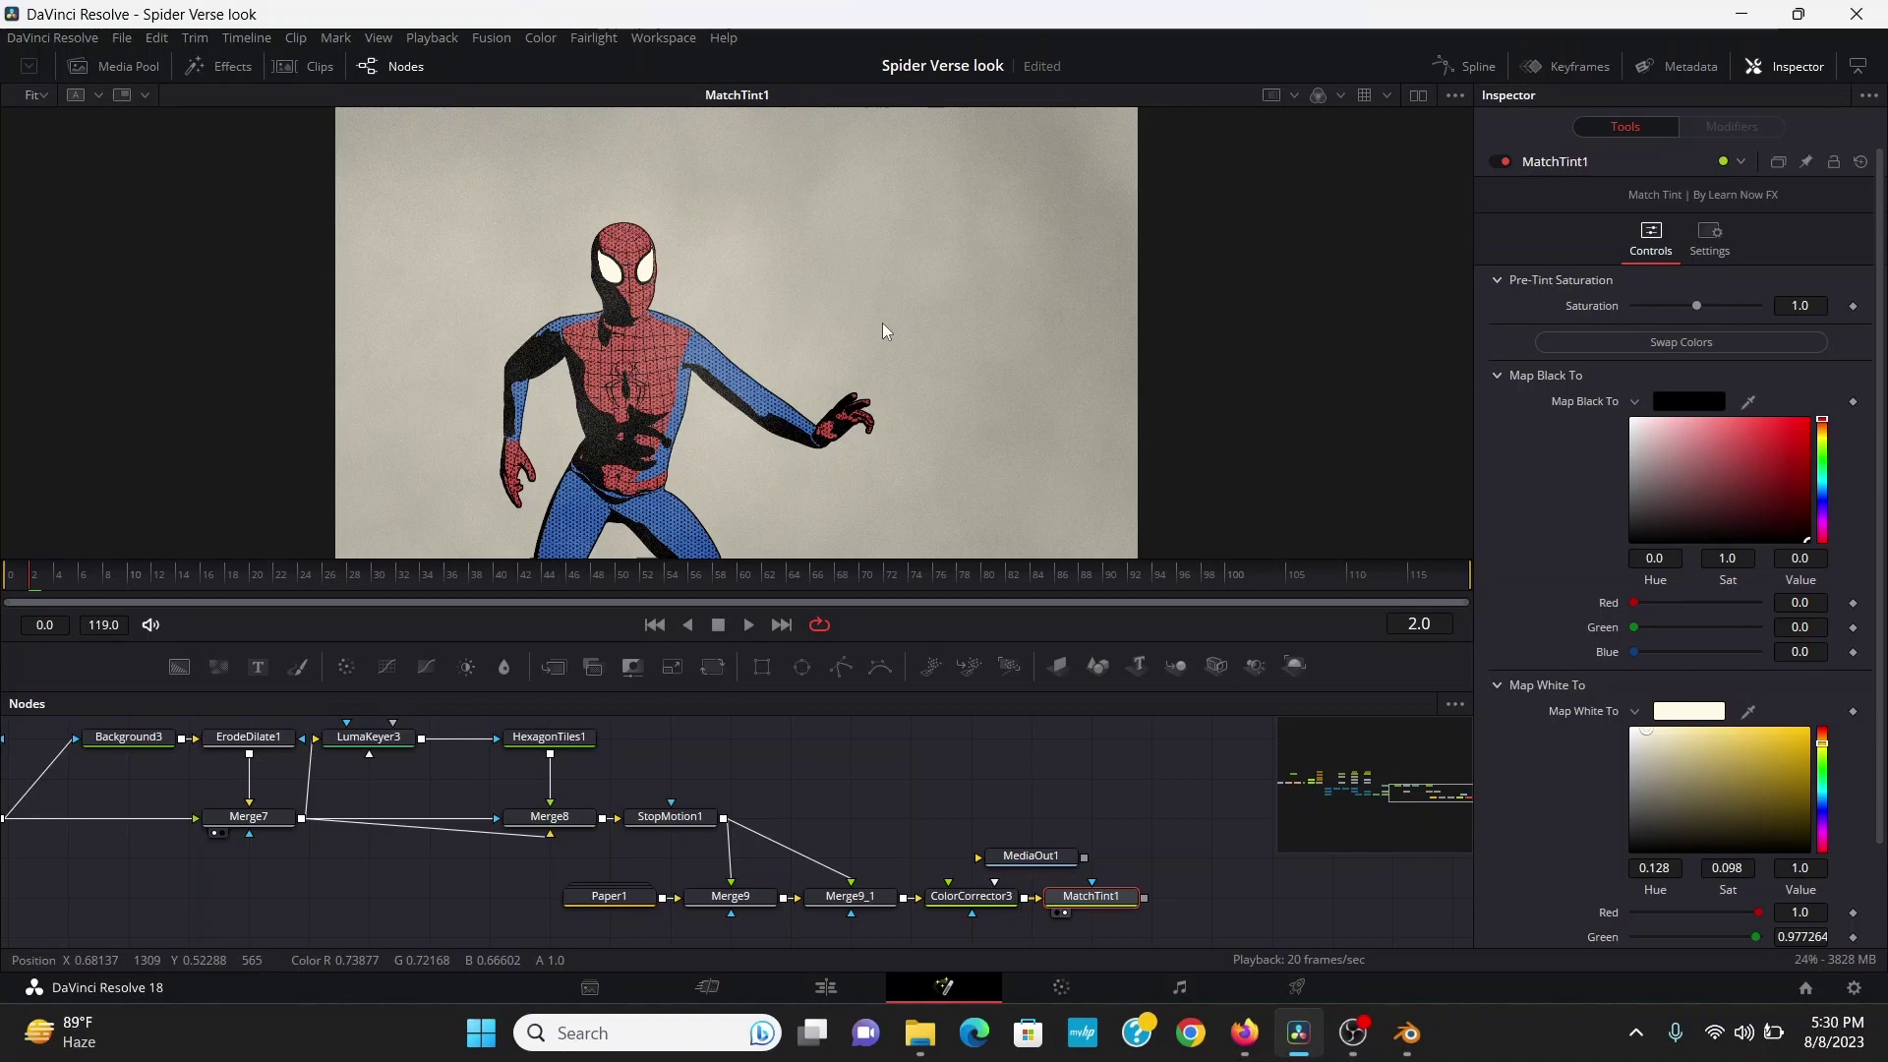
pyautogui.scroll(5, 558, 439)
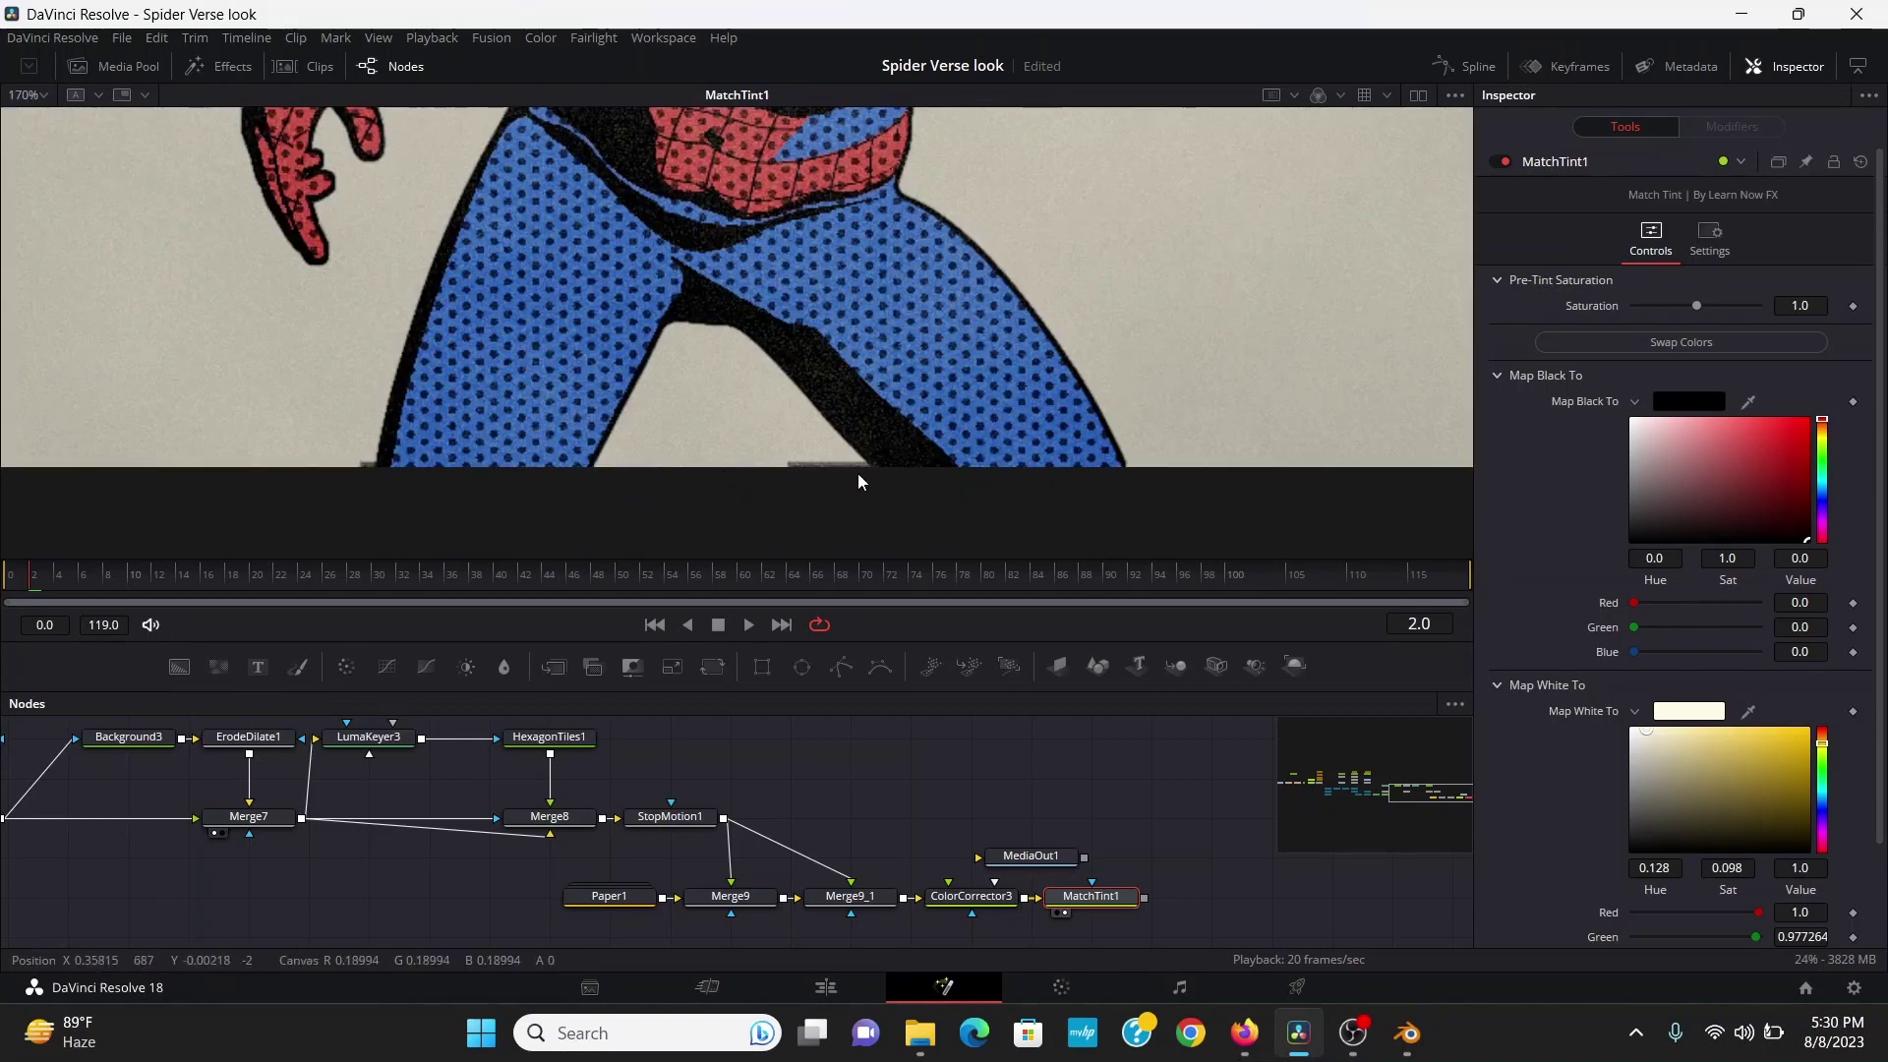
pyautogui.moveTo(1113, 824); pyautogui.dragTo(887, 832)
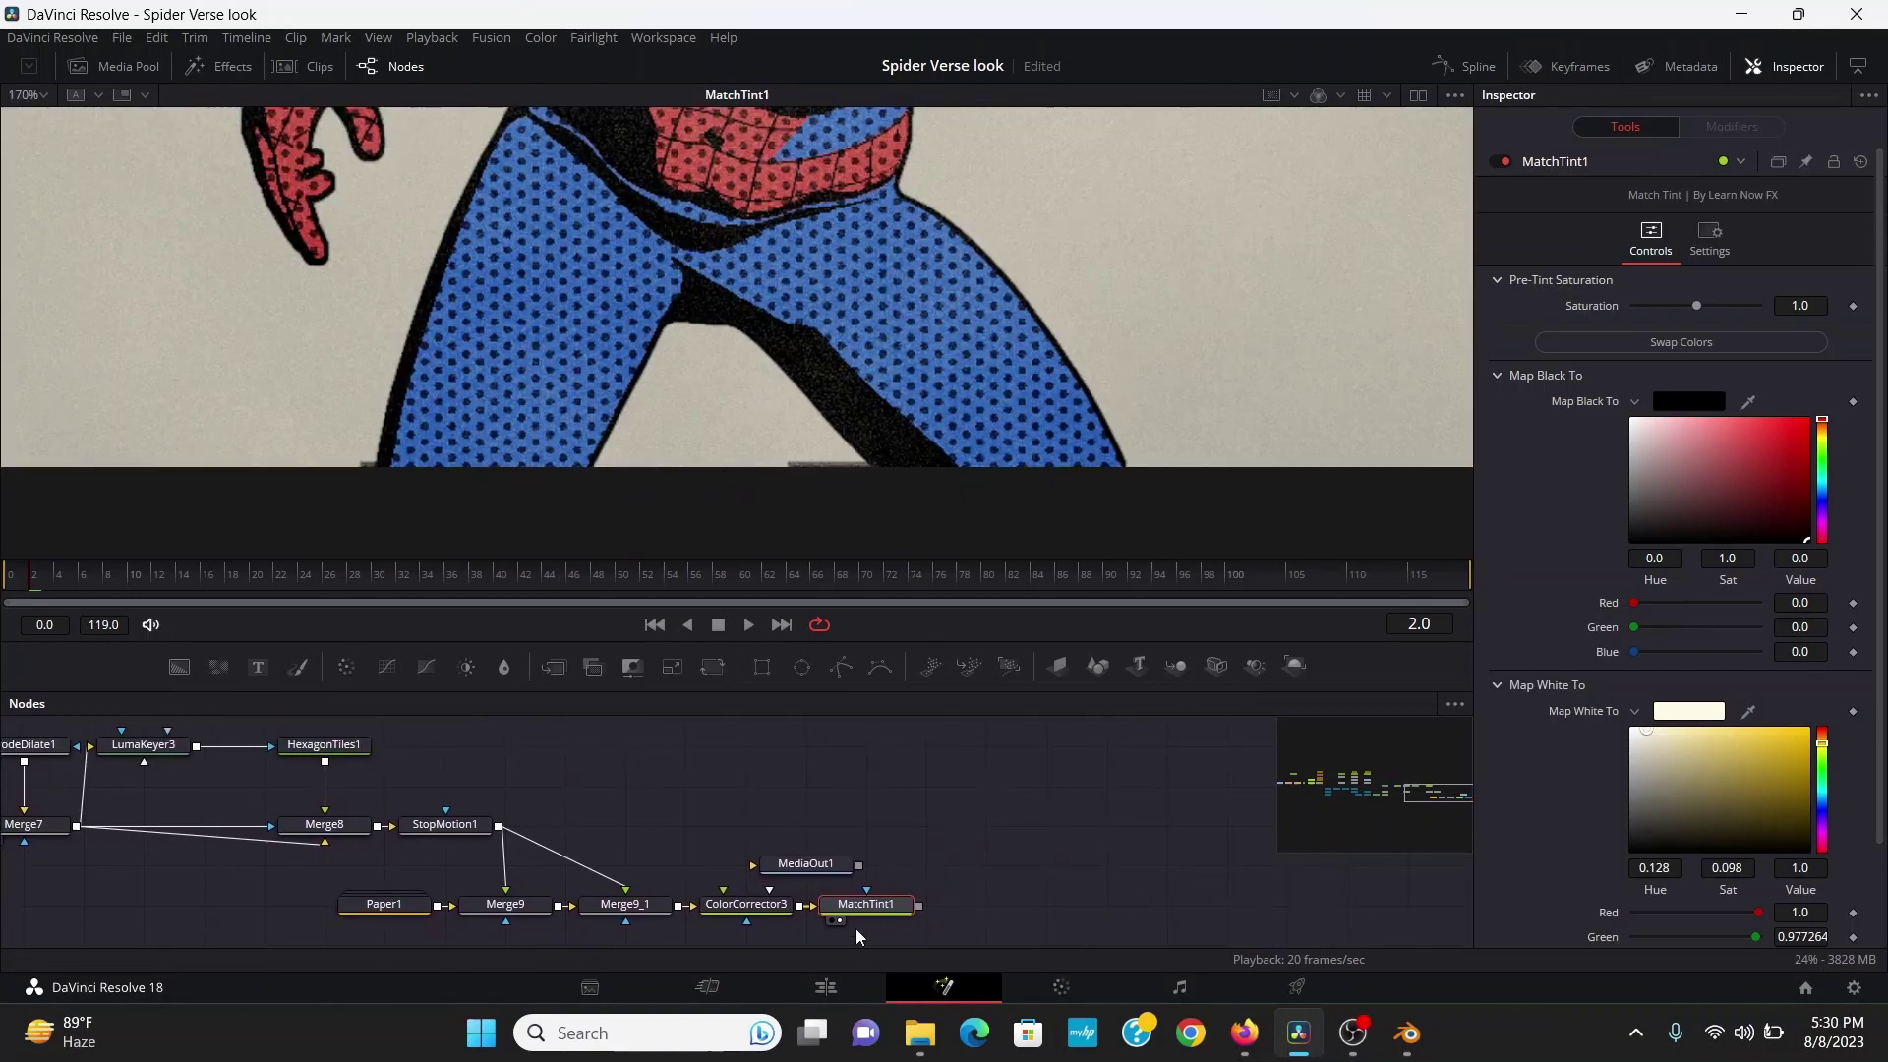
# Add a Transform node (xf) after Match Tint and increase its Size
pyautogui.hotkey('shift', 'space')
pyautogui.write('xf')
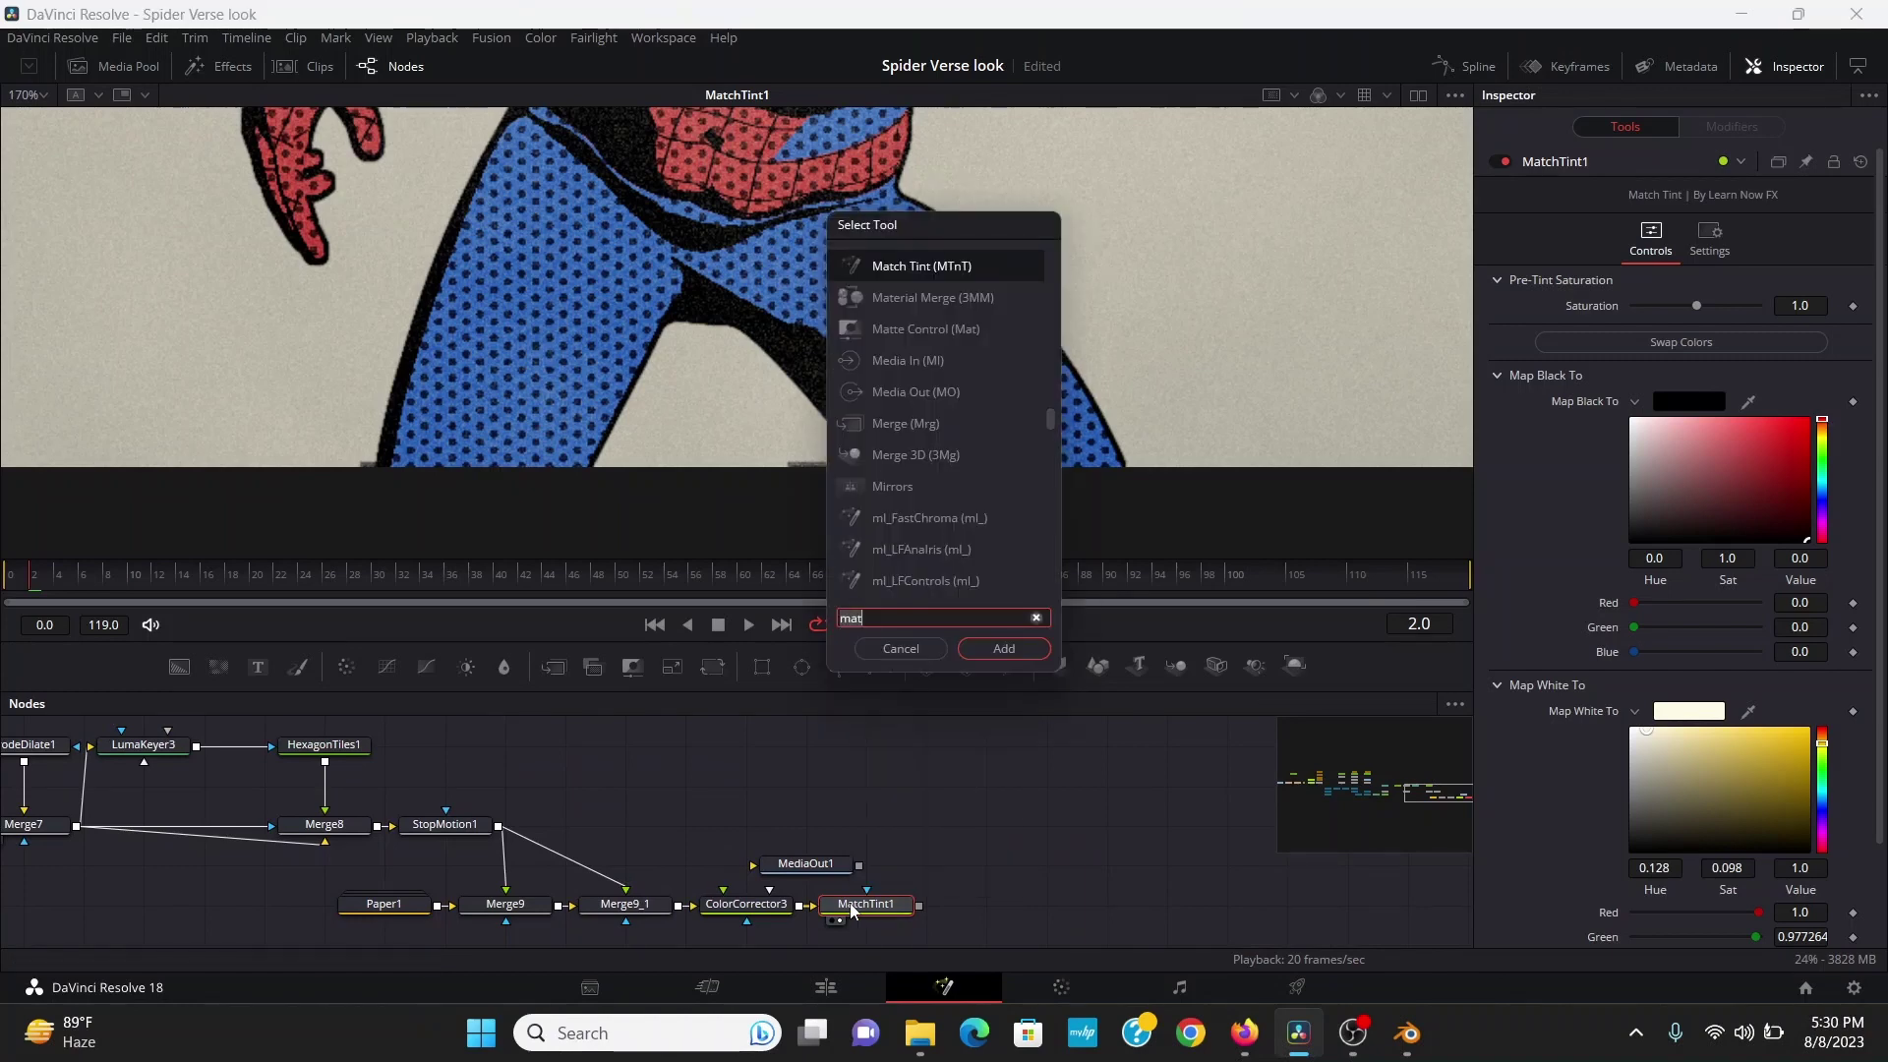
pyautogui.press('Return')
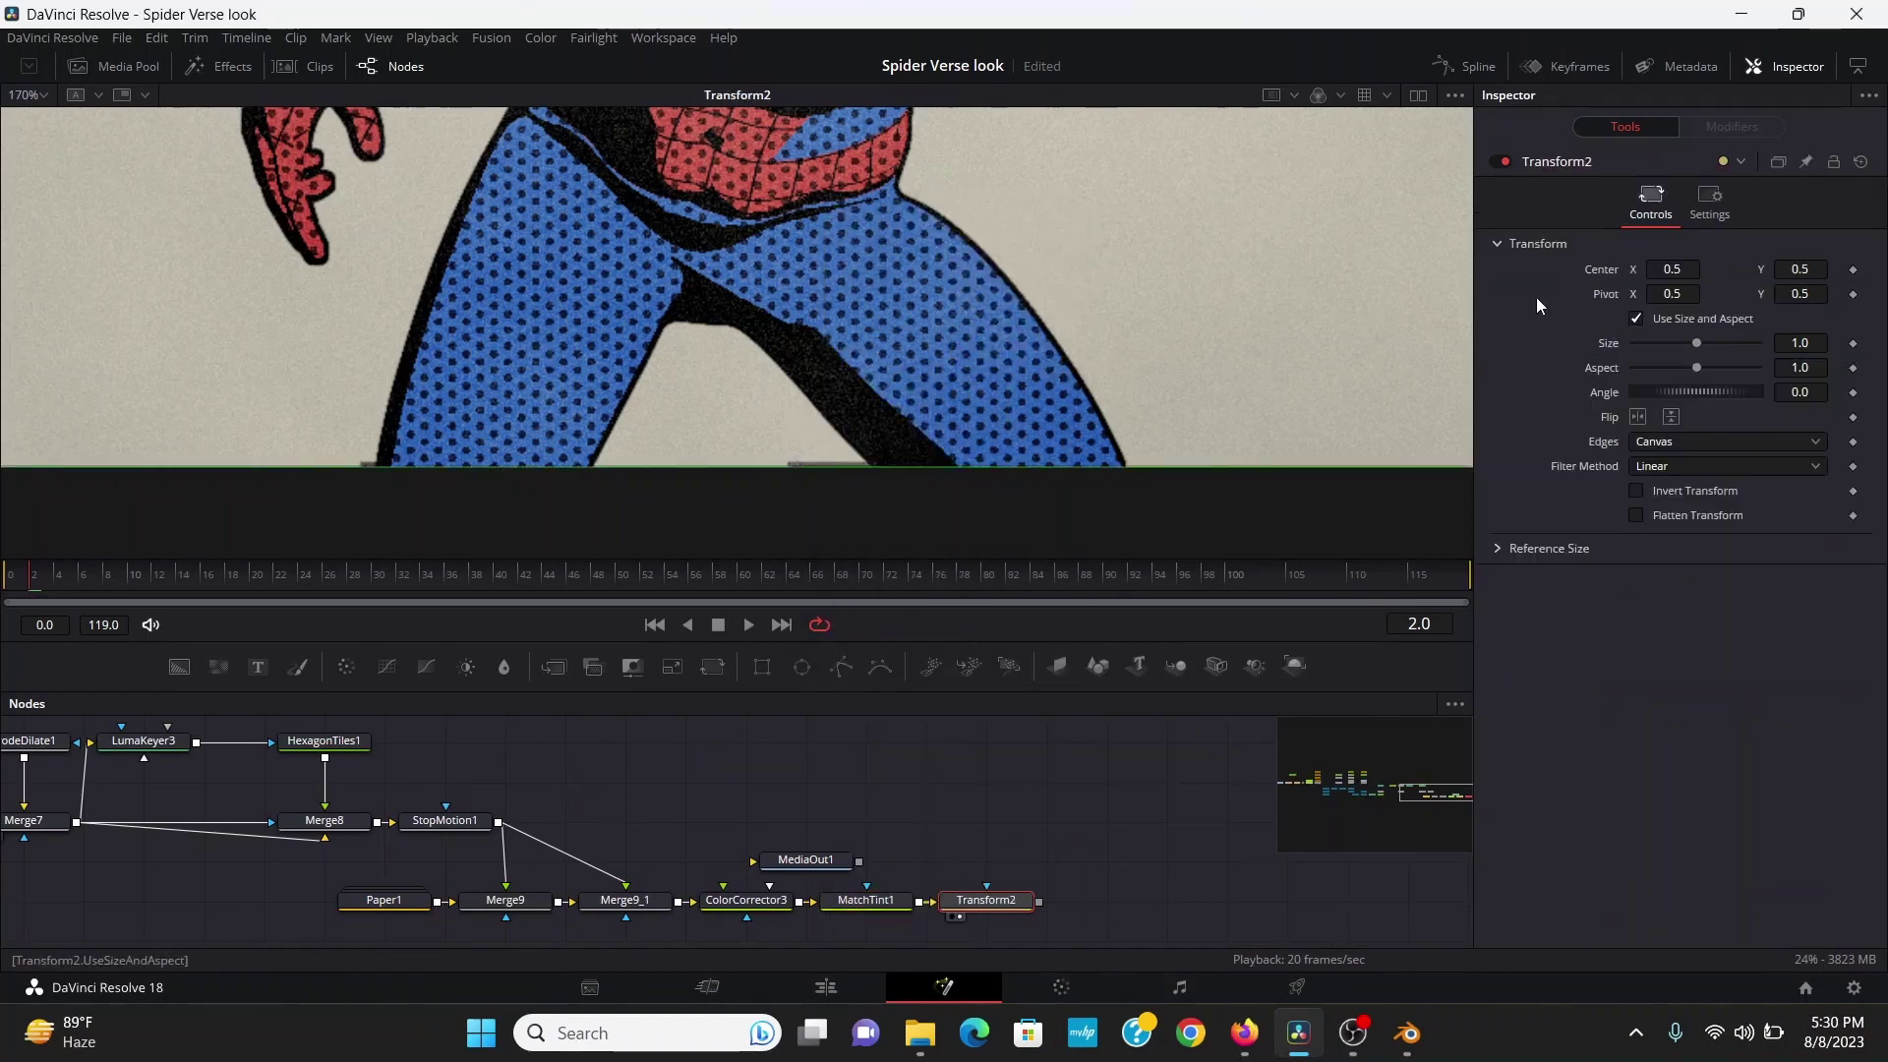
pyautogui.moveTo(1696, 342); pyautogui.dragTo(1718, 343)
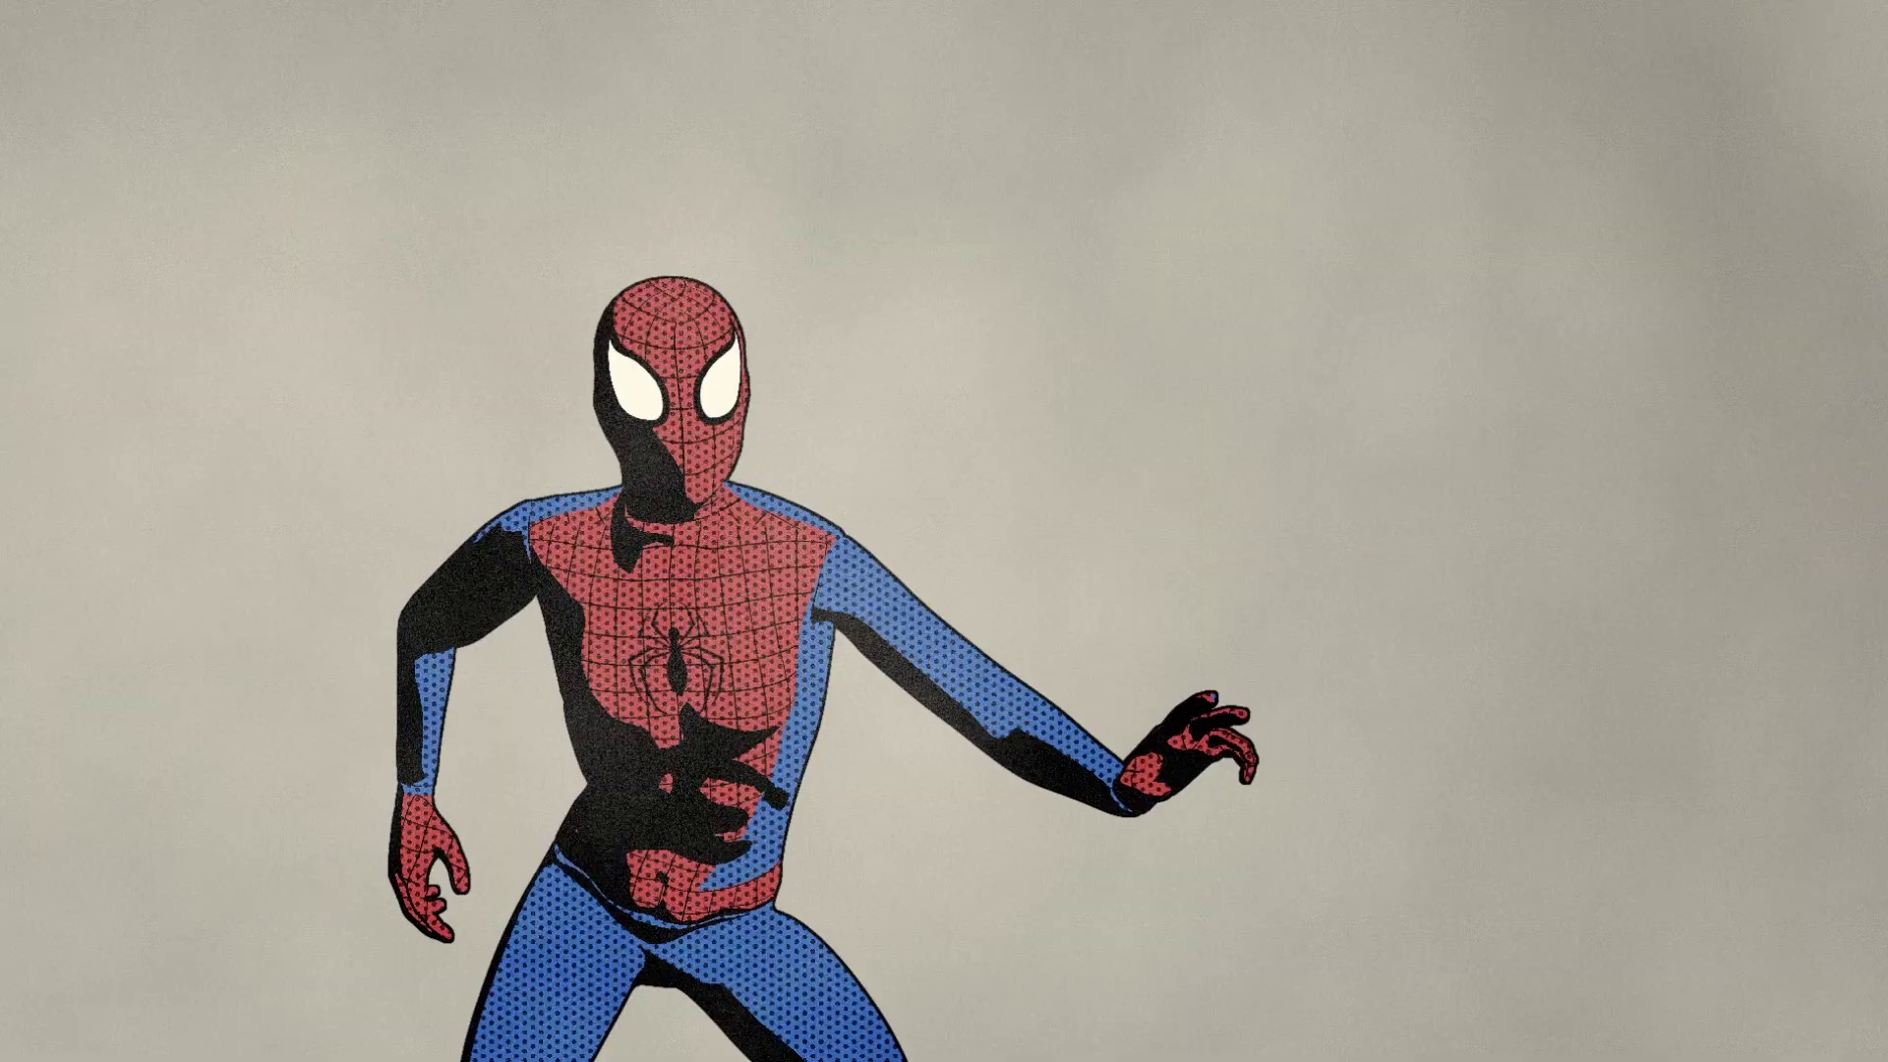